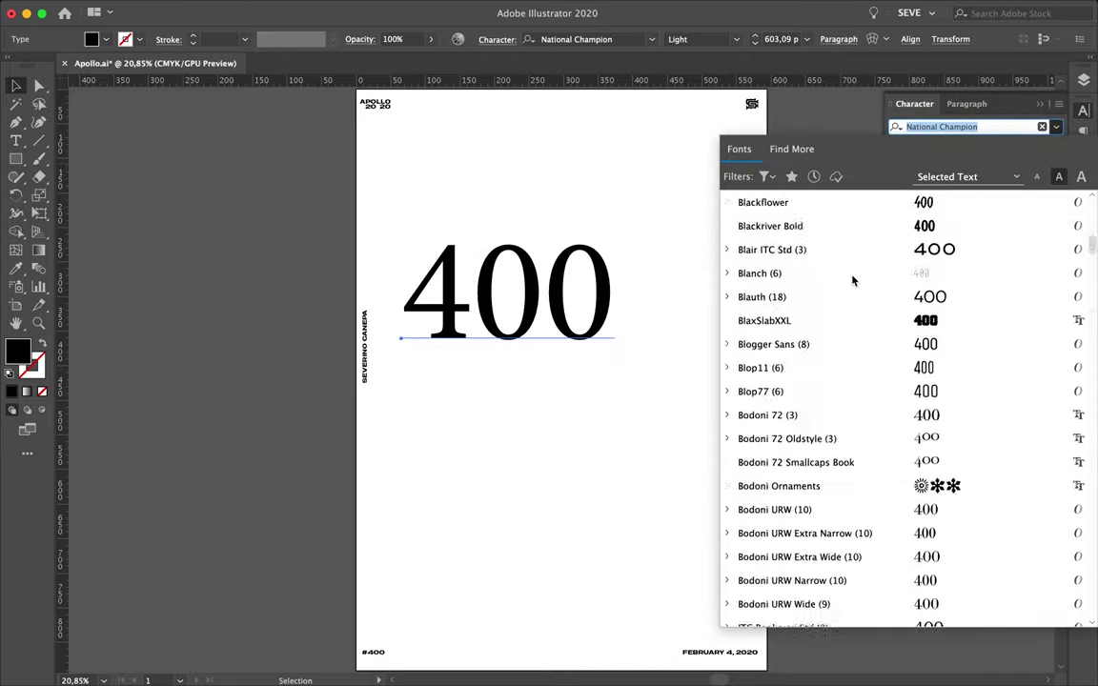
Set the 801.89 pt 400 in Winner Narrow Medium and Alt-drag a spare copy onto the left pasteboard.
scroll(853, 279, down, 15)
scroll(821, 289, down, 15)
scroll(906, 439, down, 15)
scroll(902, 347, down, 10)
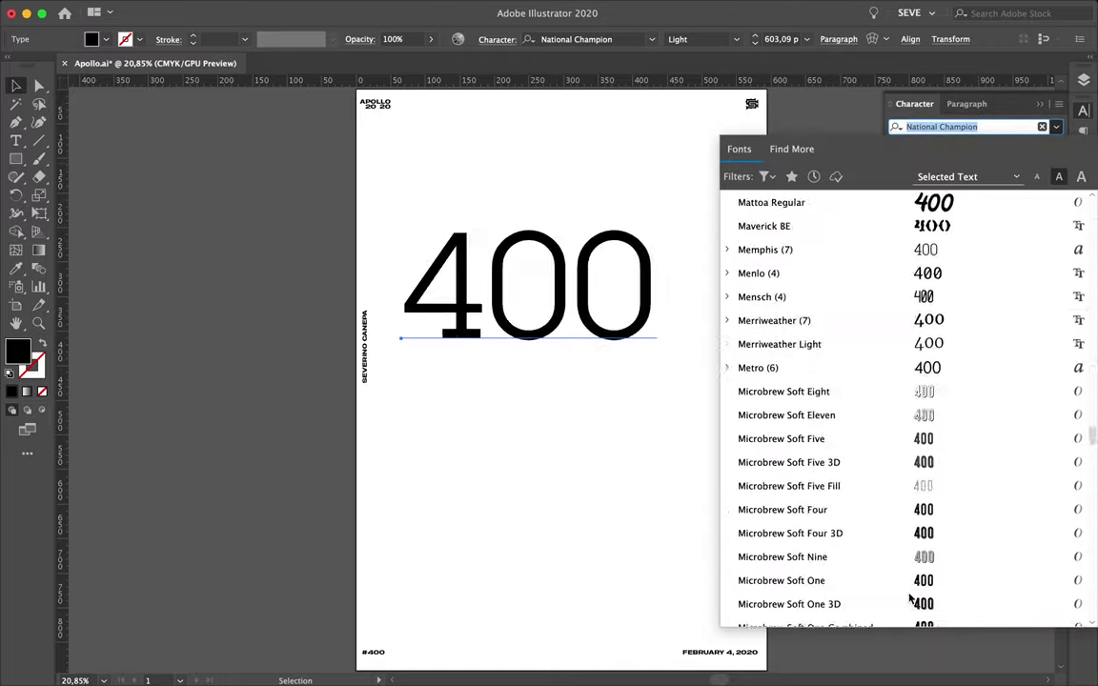
scroll(901, 586, down, 15)
text(winner)
scroll(881, 438, down, 5)
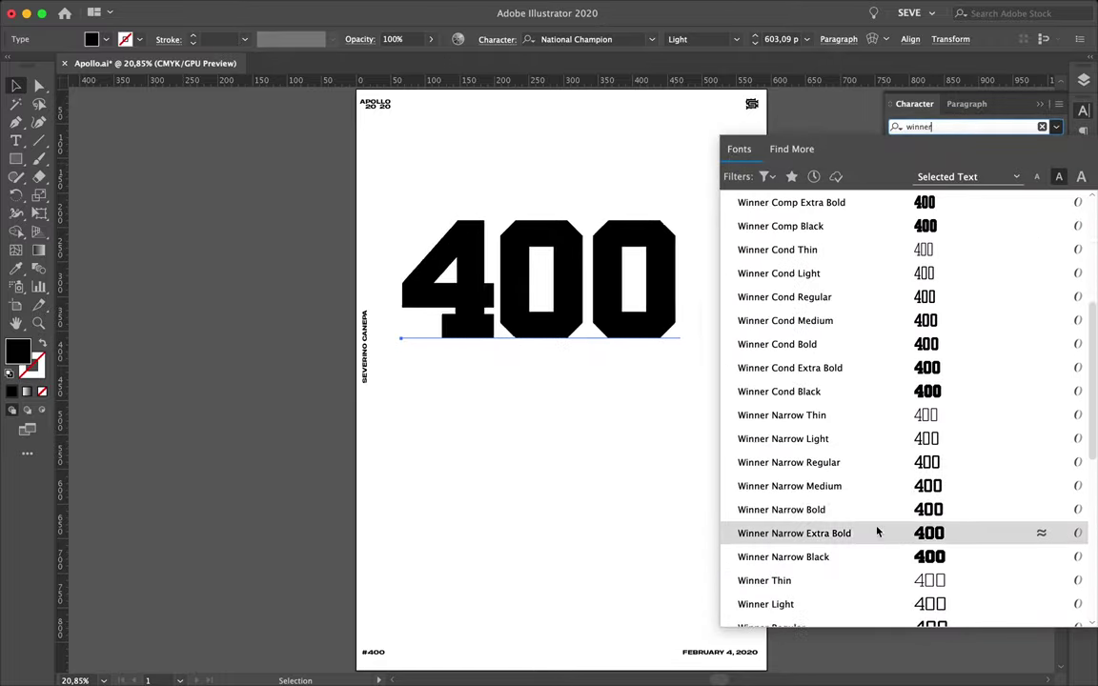
click(864, 474)
mouse_move(572, 286)
mouse_down()
mouse_move(661, 345)
mouse_move(216, 289)
mouse_up()
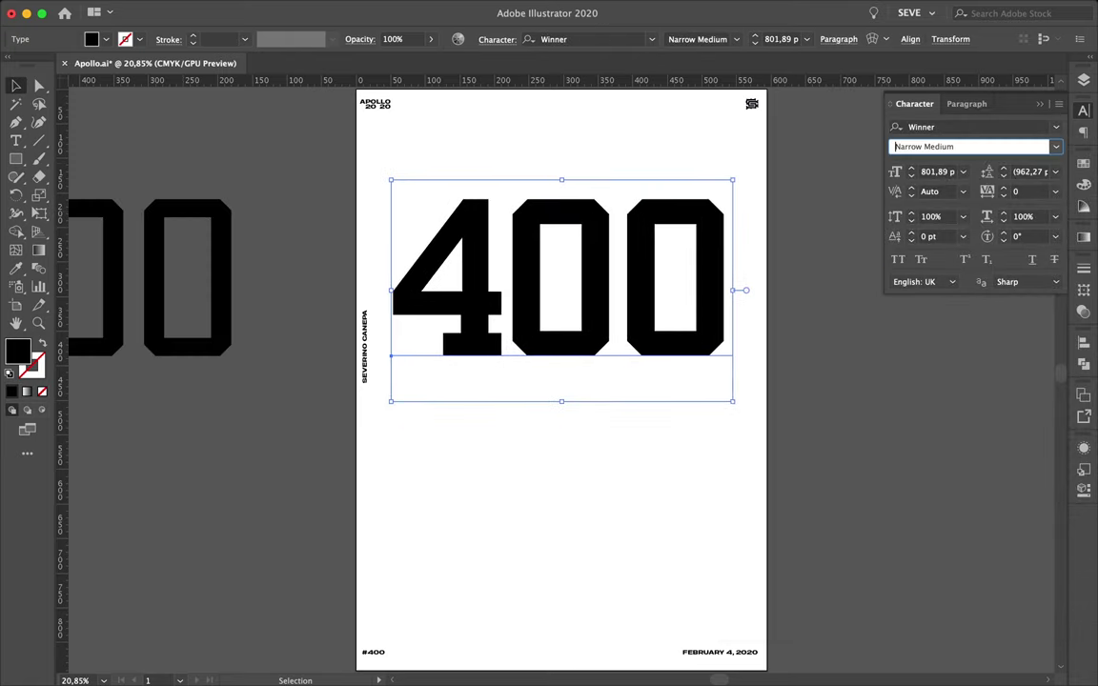
Undo an accidental conversion and reduce the 400 to 618 pt.
key(super+shift+e)
key(Return)
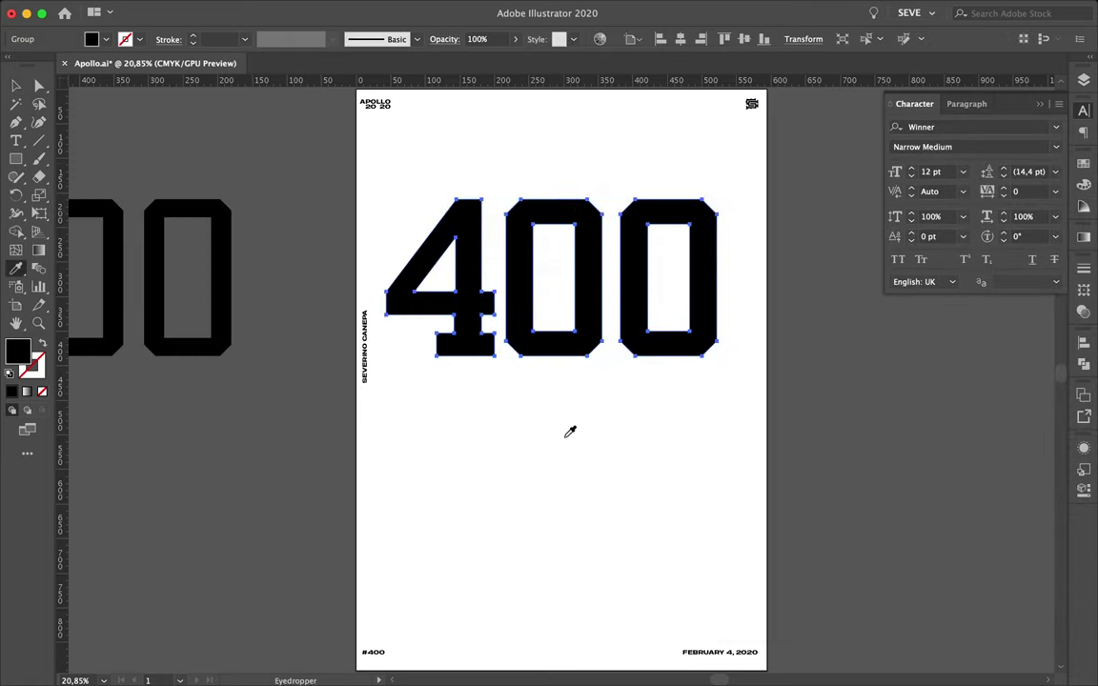
key(super+z)
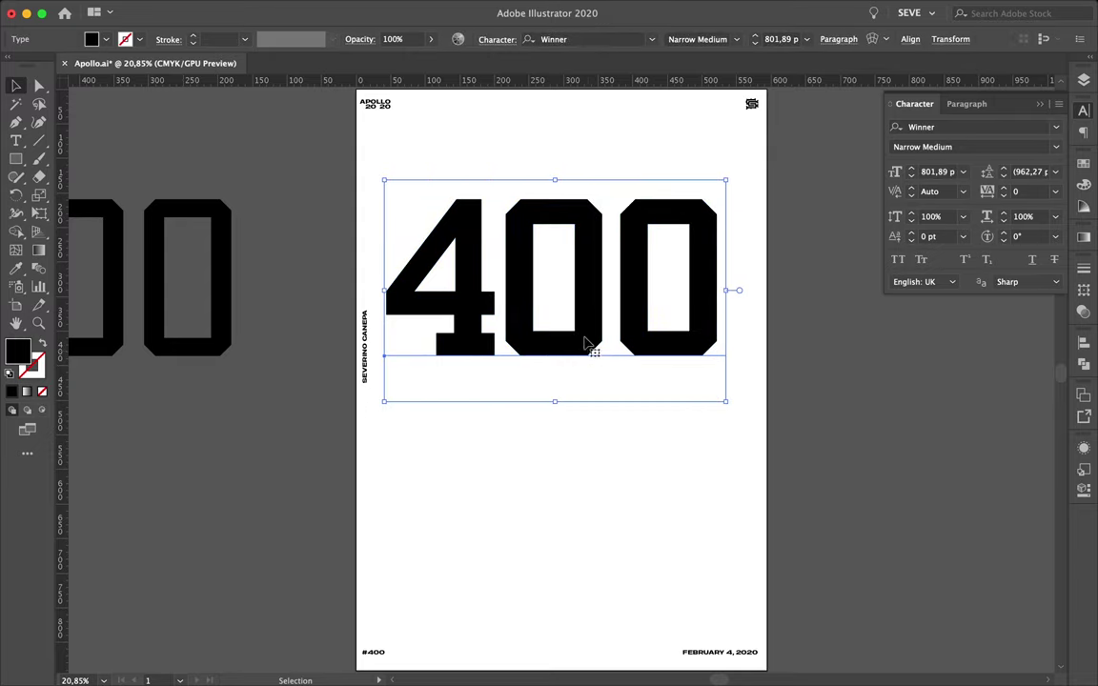
key(super+z)
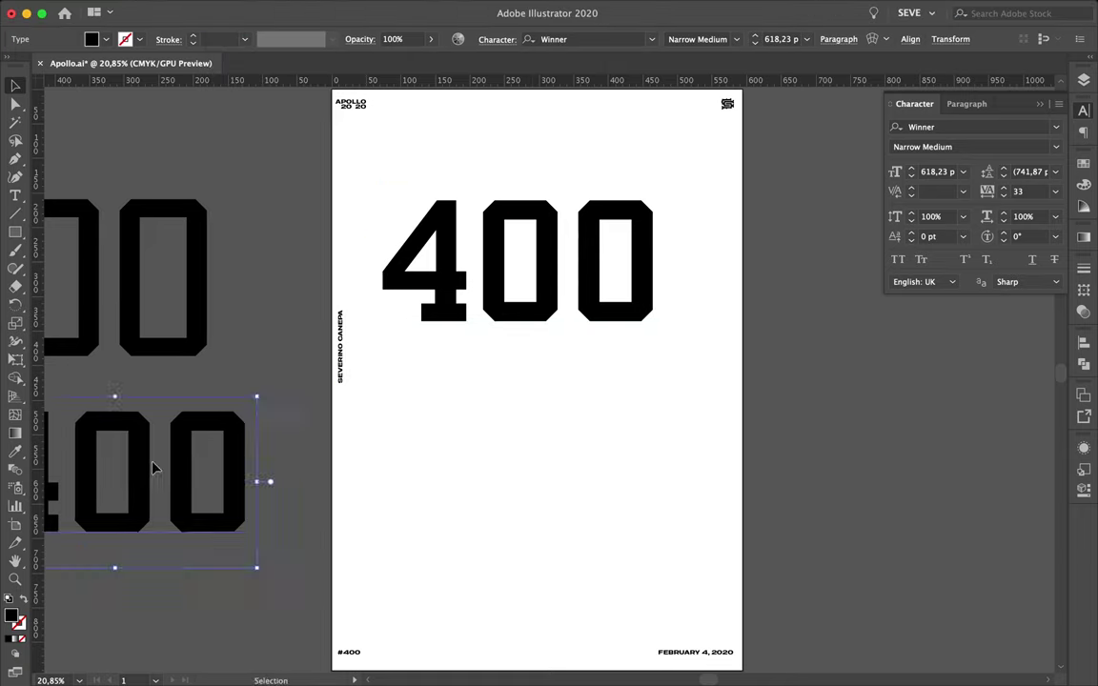
key(Escape)
Convert the 400 to outlined shapes and nudge it slightly right.
key(super+shift+o)
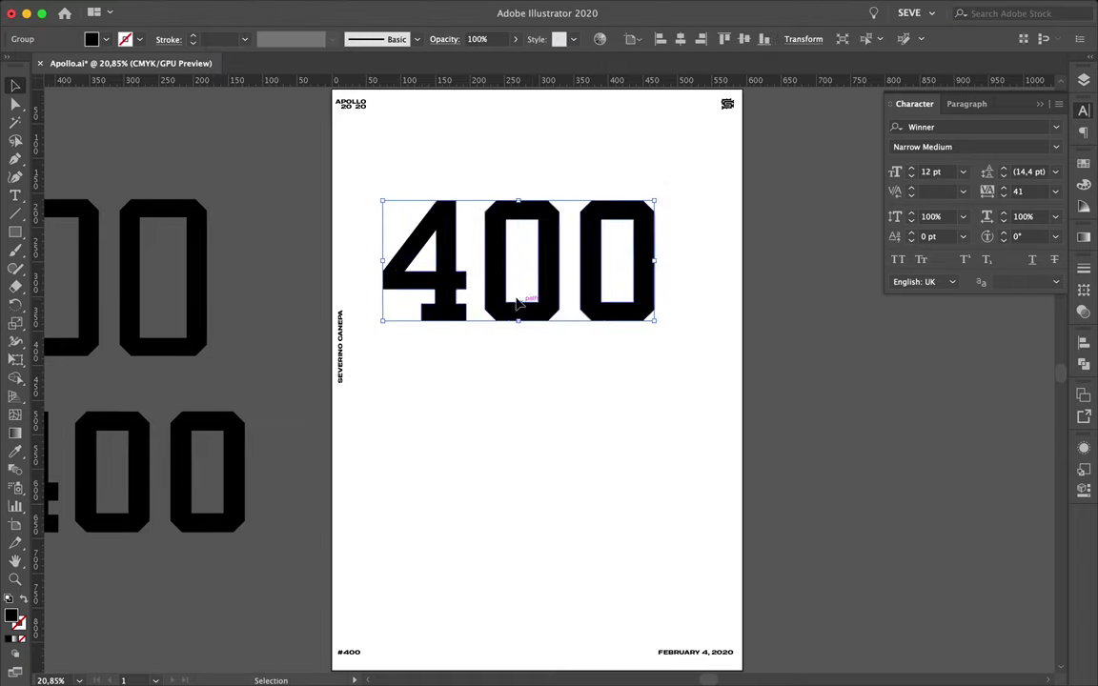
drag(504, 296, 512, 296)
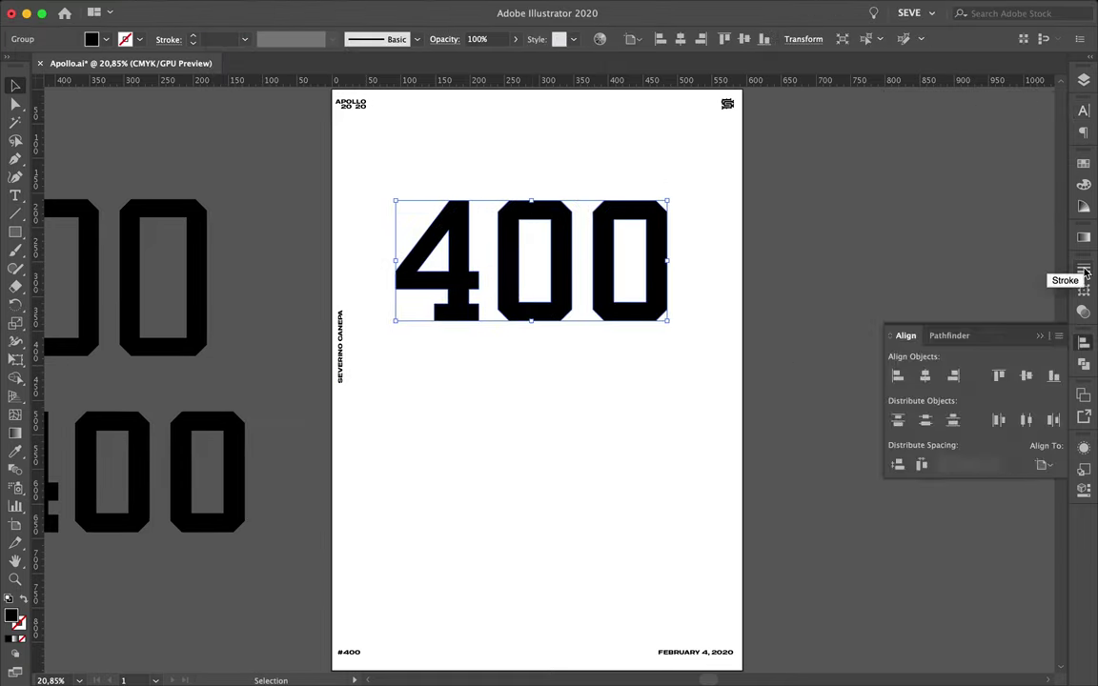
click(316, 8)
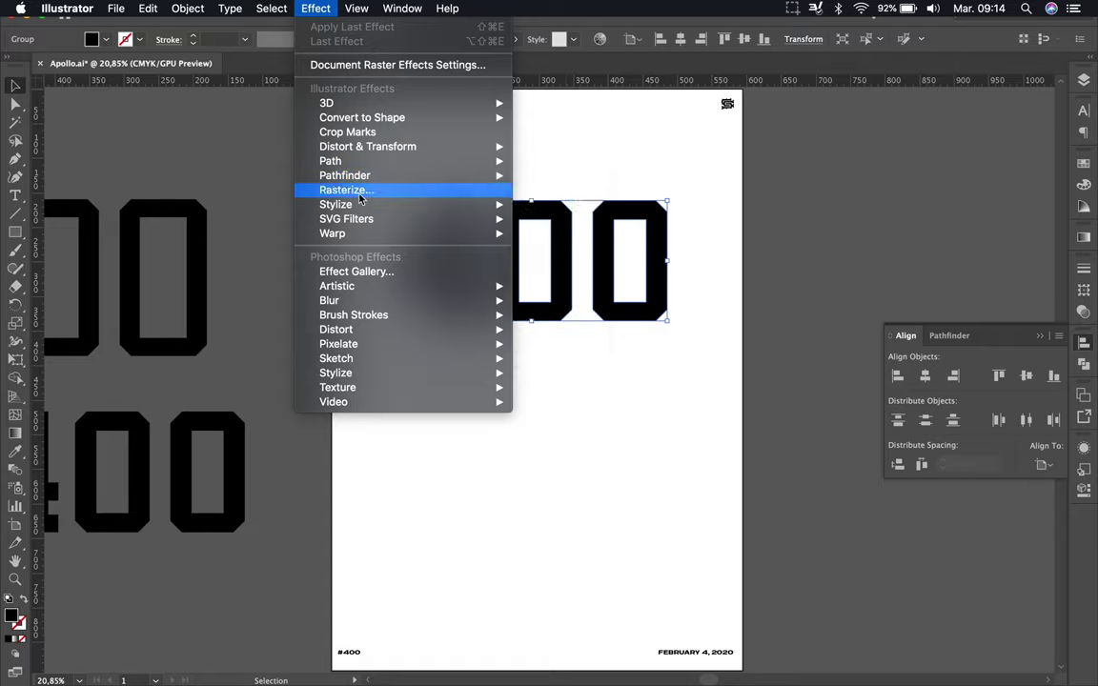
mouse_move(329, 160)
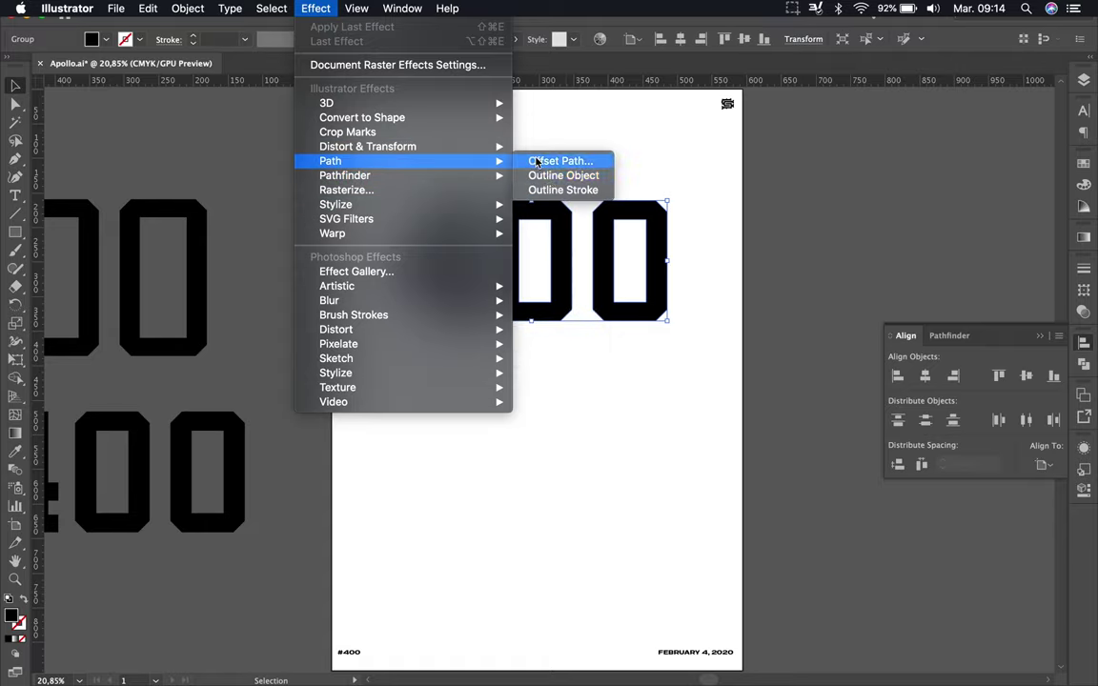
Add an Offset Path outline to the 400, expand its appearance and ungroup the paths.
click(537, 162)
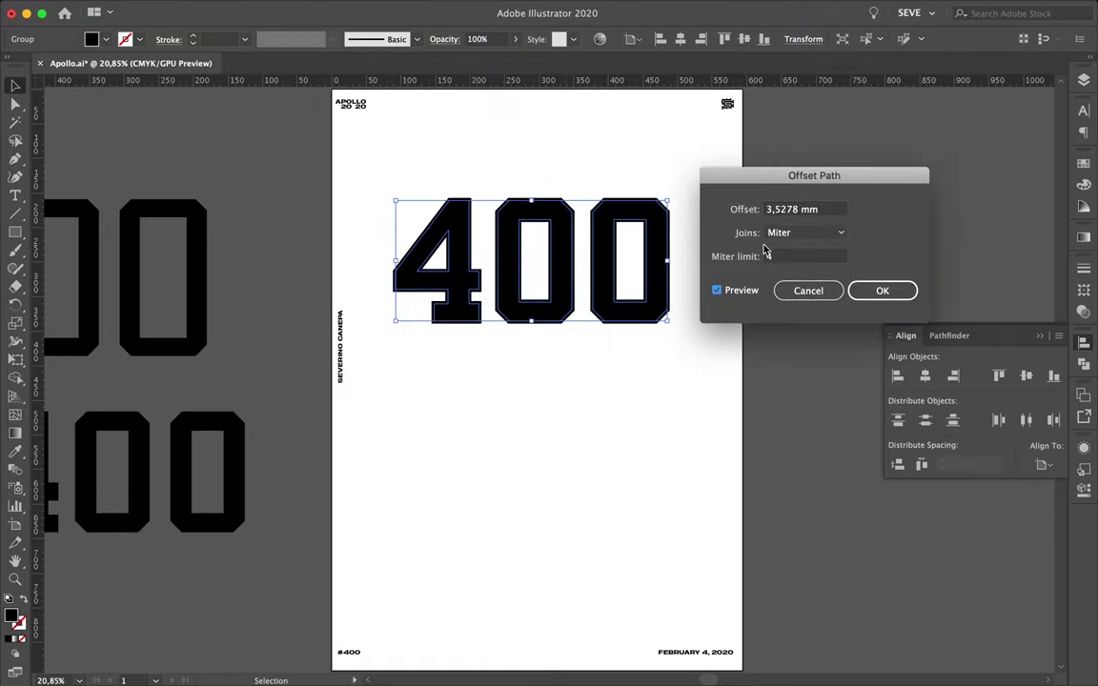
key(Return)
click(189, 9)
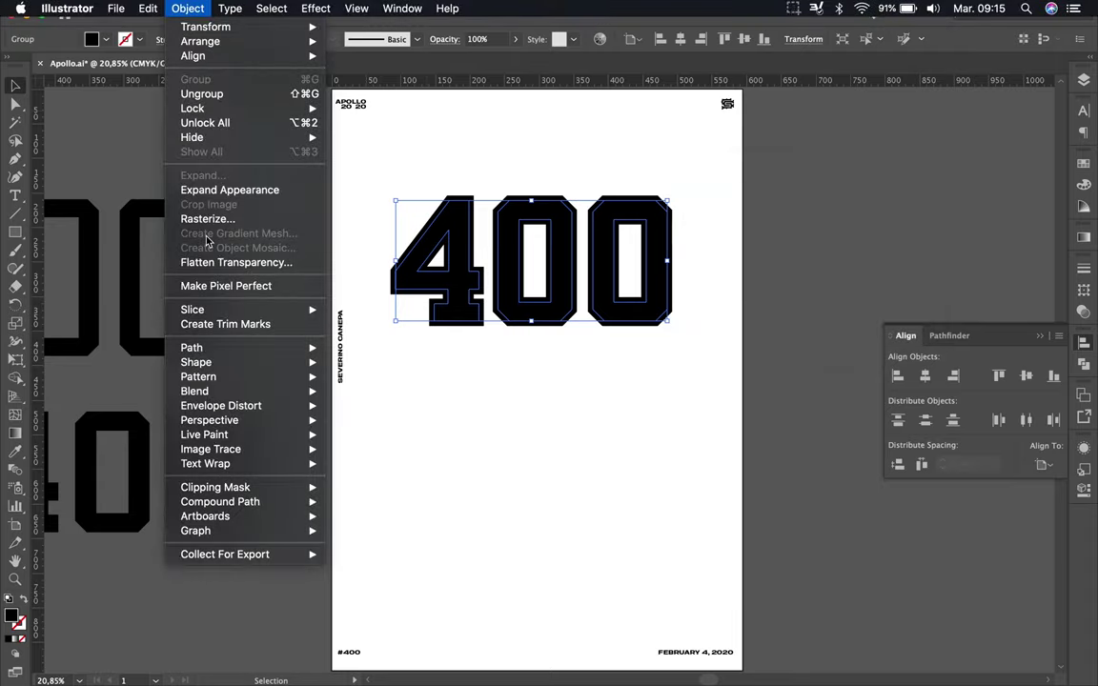
click(201, 189)
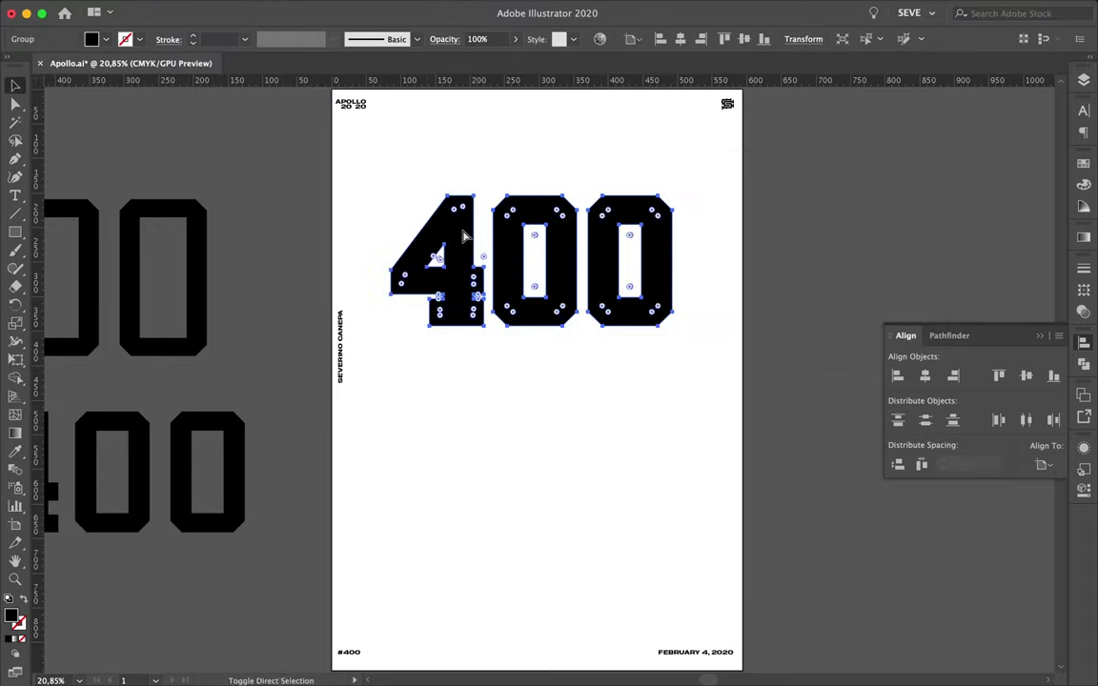
right_click(450, 225)
click(542, 281)
Make the letters white with black outlines and place a black copy behind, offset down-right.
drag(541, 280, 637, 312)
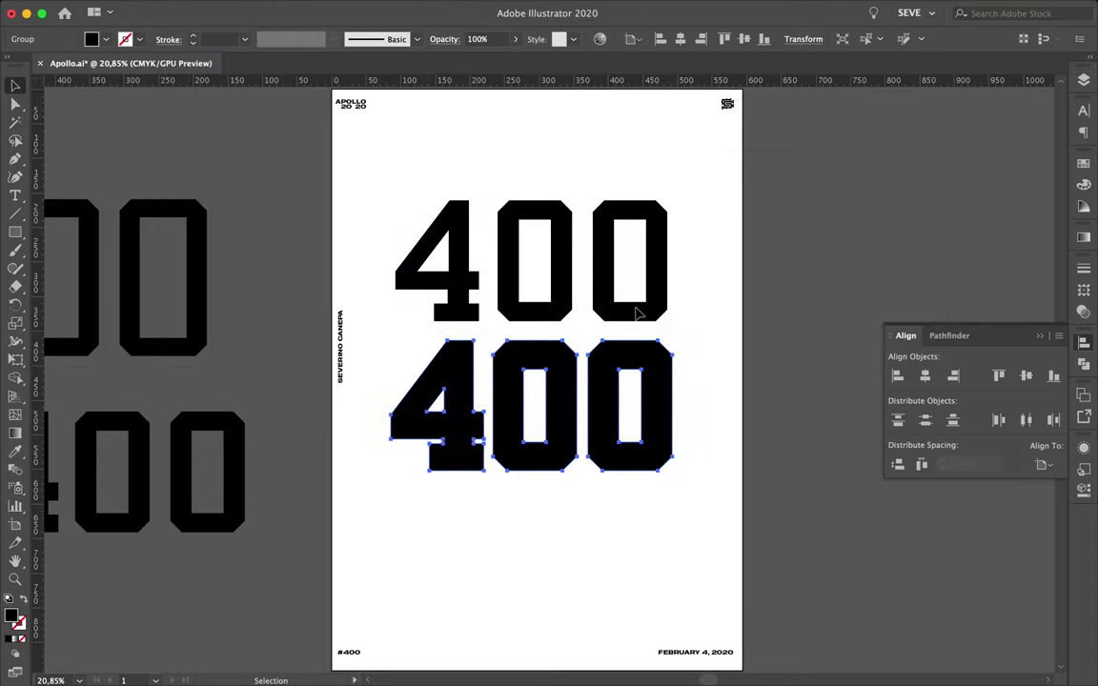
key(super+z)
key(shift+x)
scroll(537, 353, up, 2)
drag(537, 353, 563, 379)
scroll(366, 334, down, 2)
scroll(458, 221, up, 2)
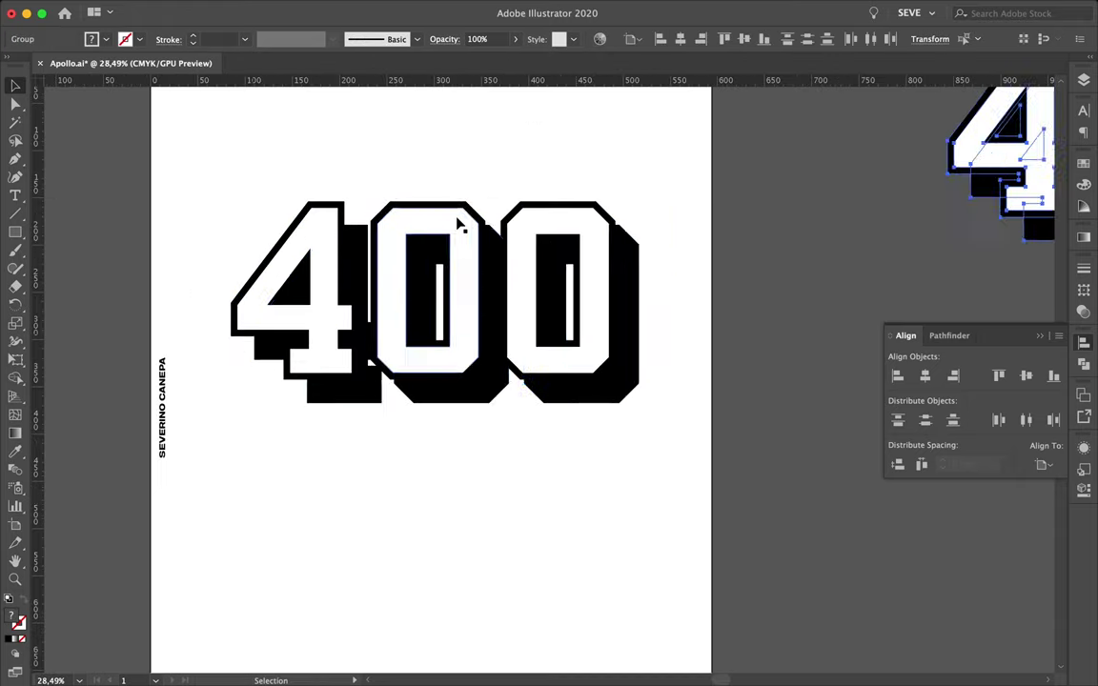
scroll(458, 220, up, 1)
Blend the black copy with the letters, expand the blend and unite the shadow pieces.
click(153, 8)
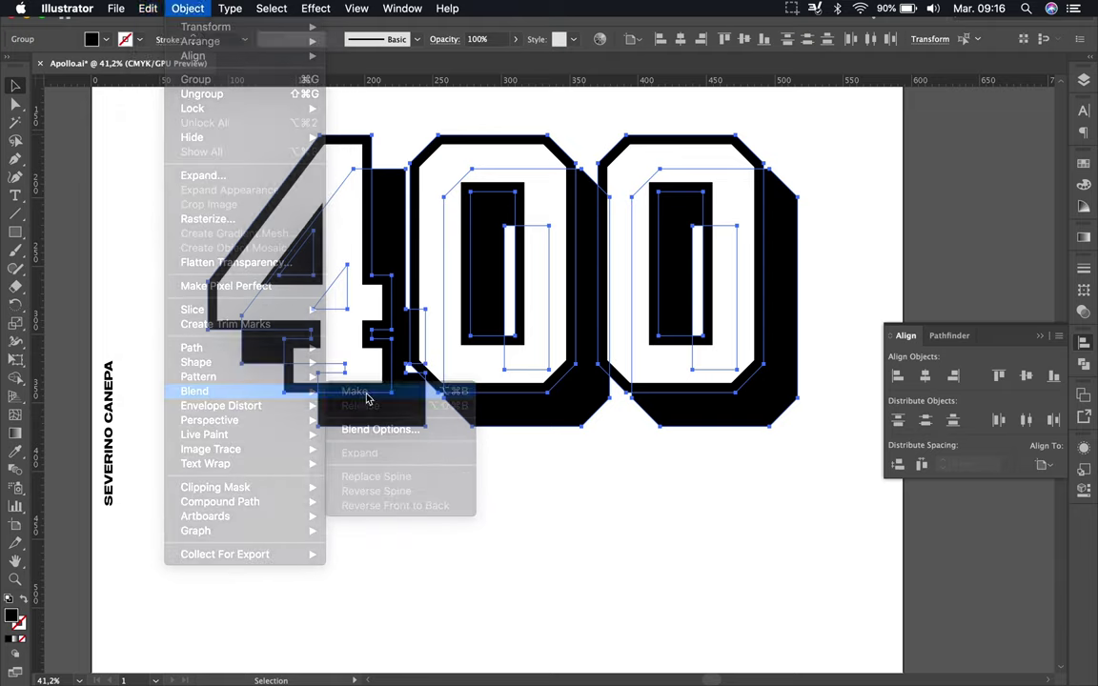
click(429, 396)
click(186, 6)
click(214, 143)
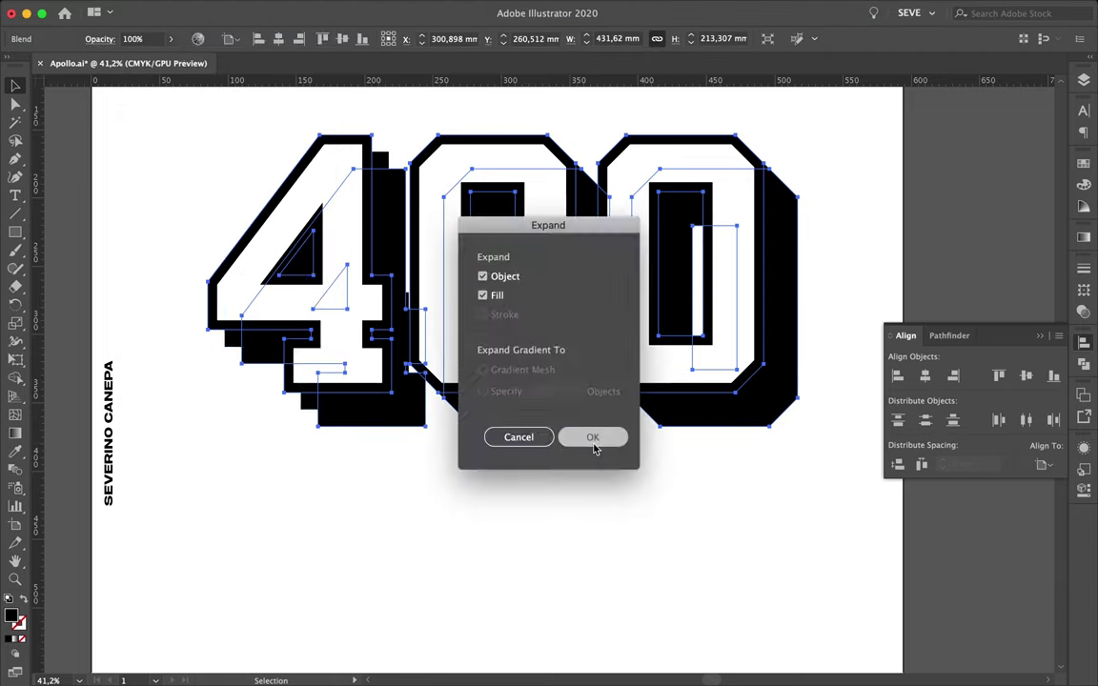
click(591, 442)
scroll(226, 421, up, 3)
click(950, 335)
click(897, 376)
Delete the shadow's stair-step anchors, including those at the 4–0 and 0–0 junctions.
key(-)
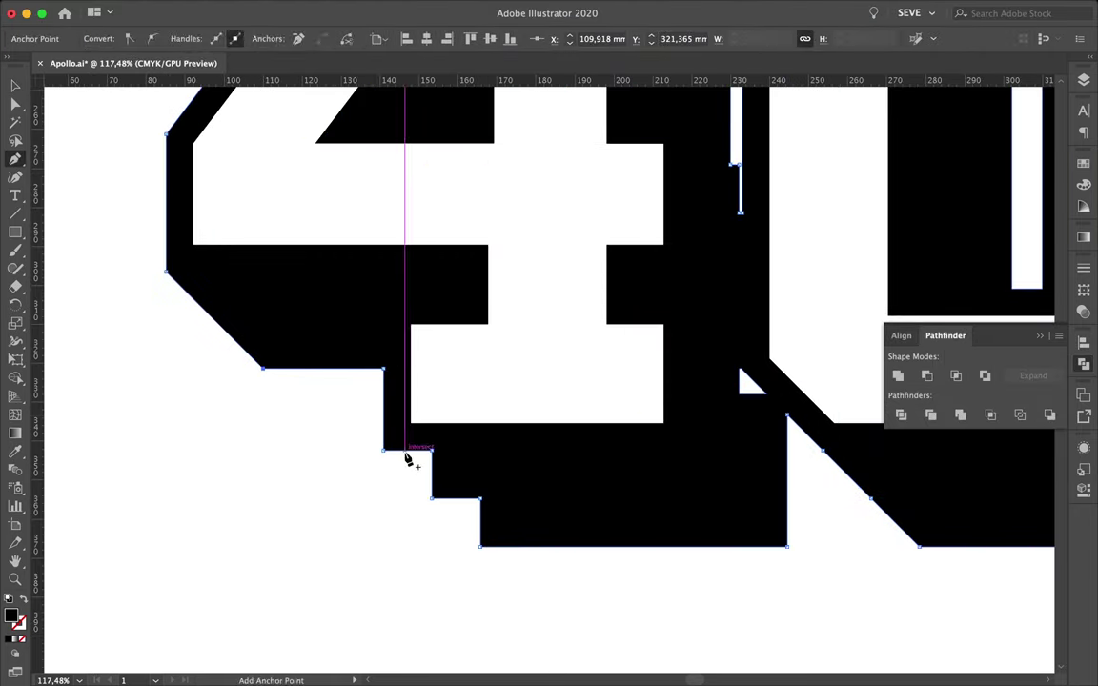
click(383, 450)
click(432, 497)
alt+scroll(388, 458, down, 2)
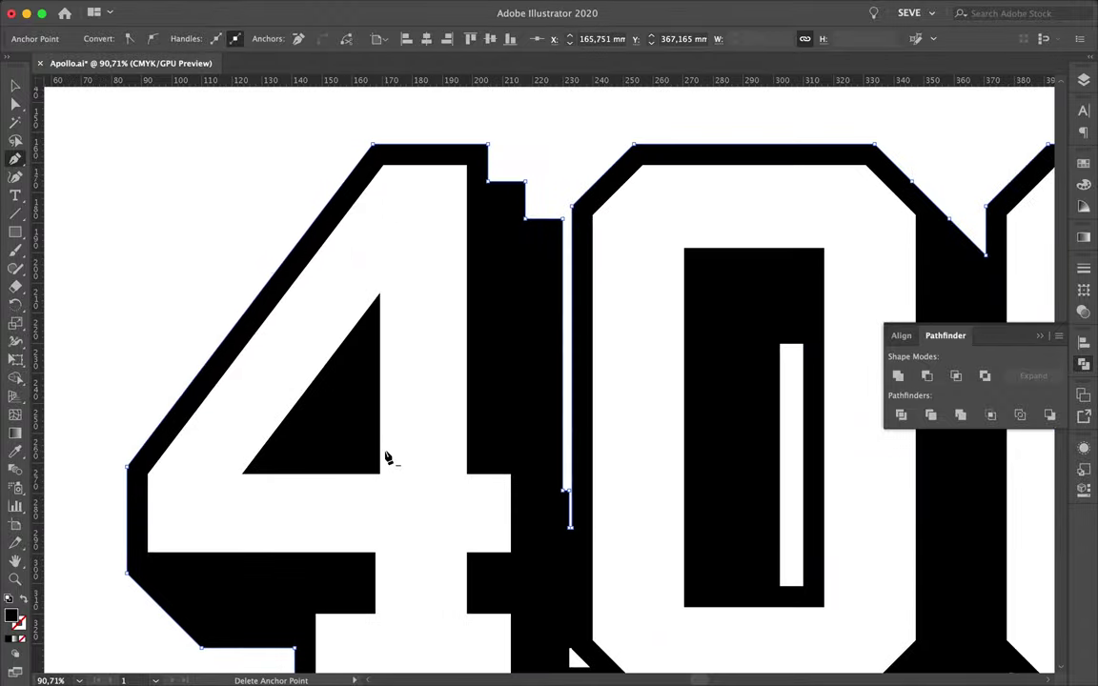
click(526, 217)
scroll(596, 485, down, 5)
scroll(667, 533, right, 10)
scroll(475, 340, up, 6)
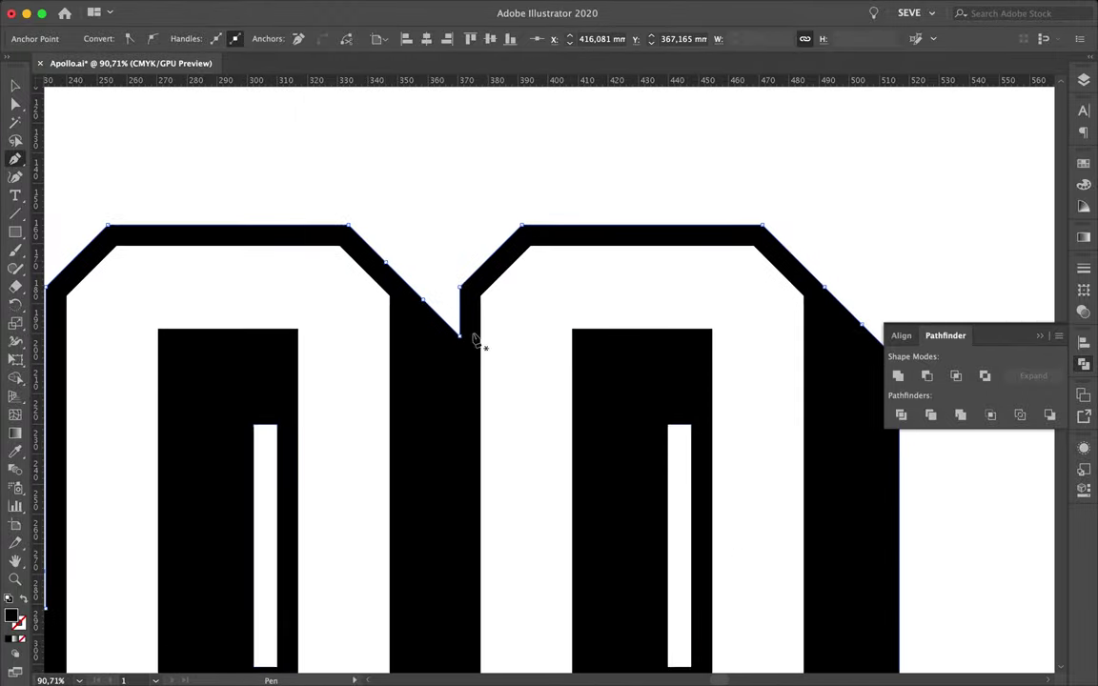
click(423, 301)
alt+scroll(810, 324, down, 3)
alt+scroll(652, 471, up, 5)
Move the thin strip's bottom anchor up with Direct Selection, then deselect everything.
key(v)
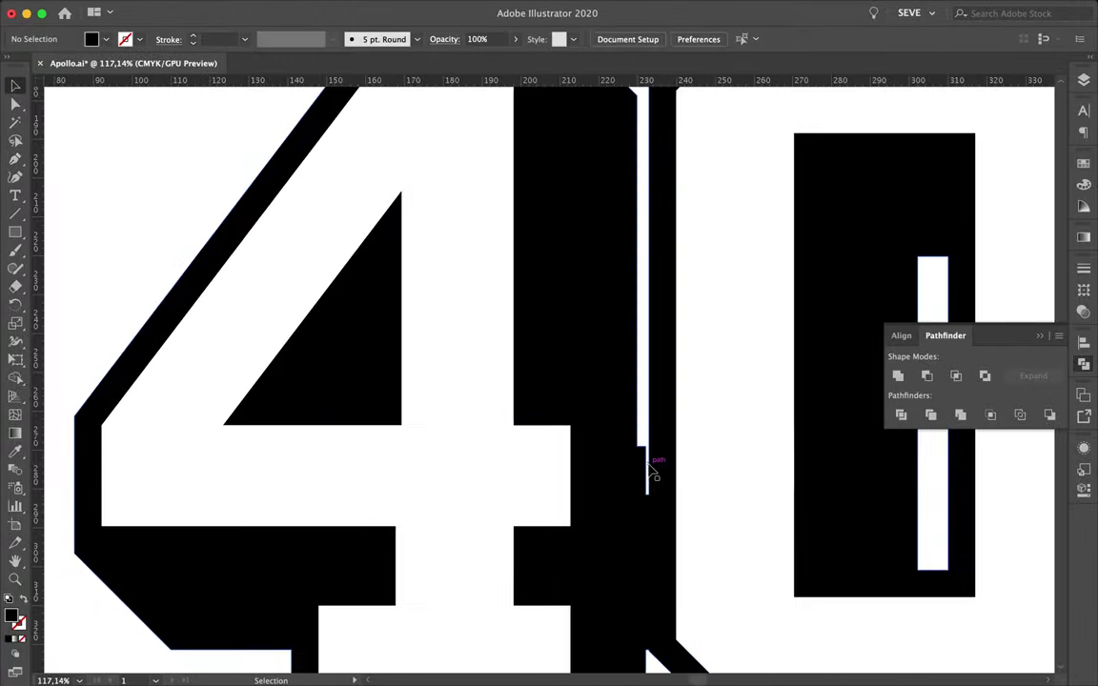
alt+scroll(645, 448, up, 5)
click(657, 585)
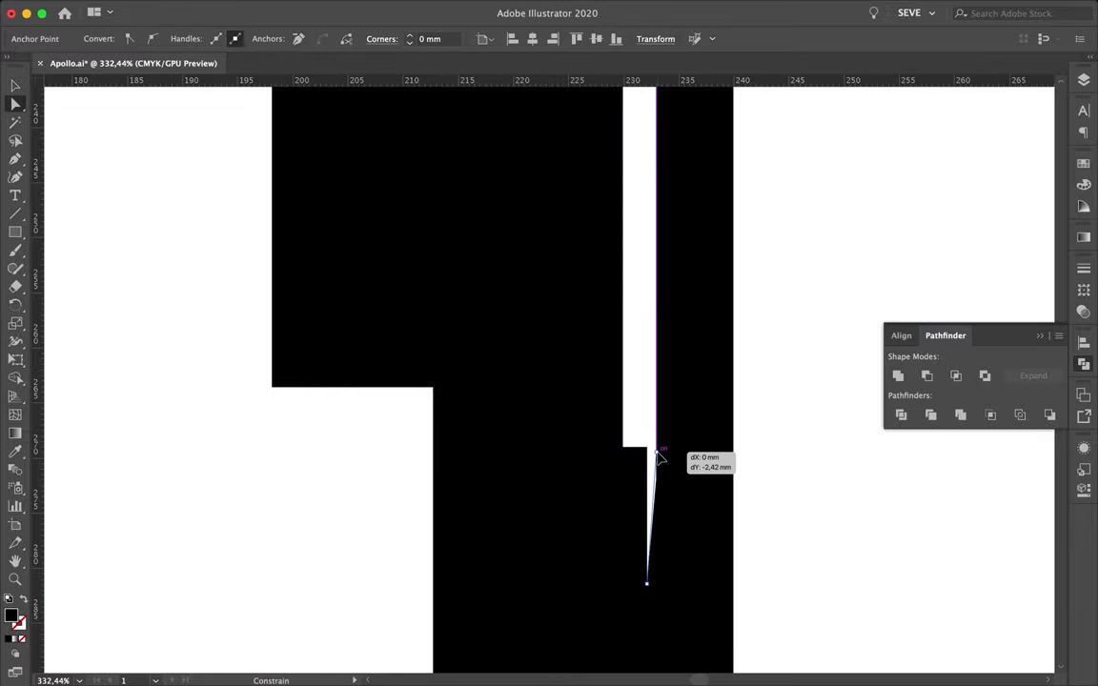
key(a)
alt+scroll(648, 448, up, 8)
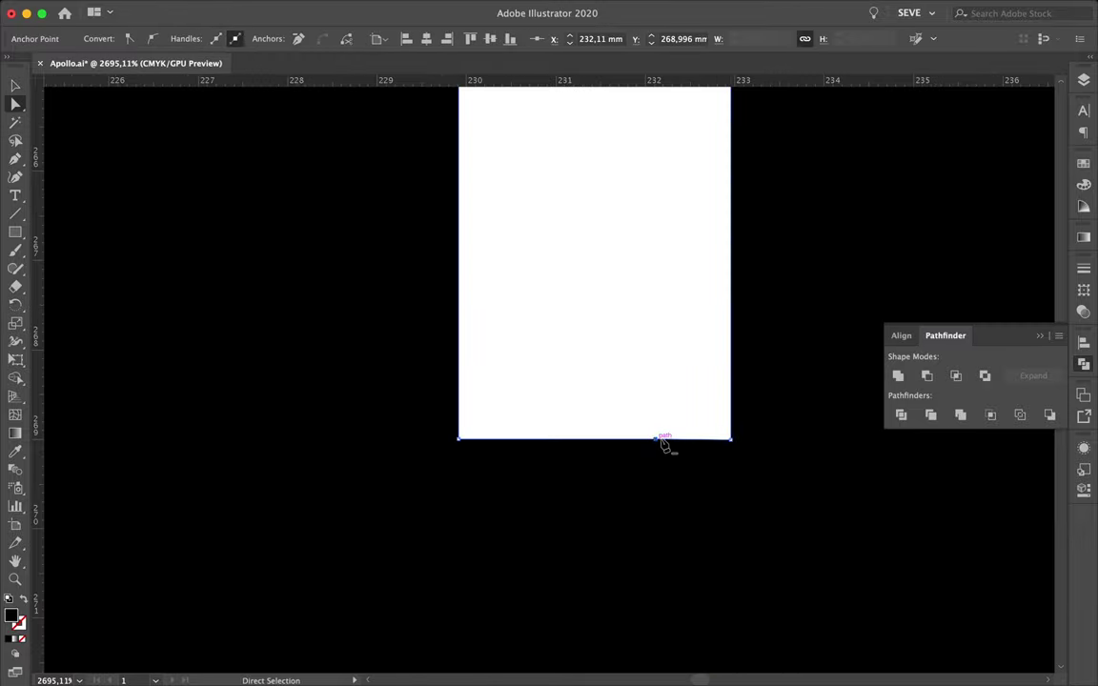
alt+scroll(664, 445, down, 8)
alt+scroll(686, 618, down, 4)
key(v)
click(687, 618)
alt+scroll(407, 400, up, 3)
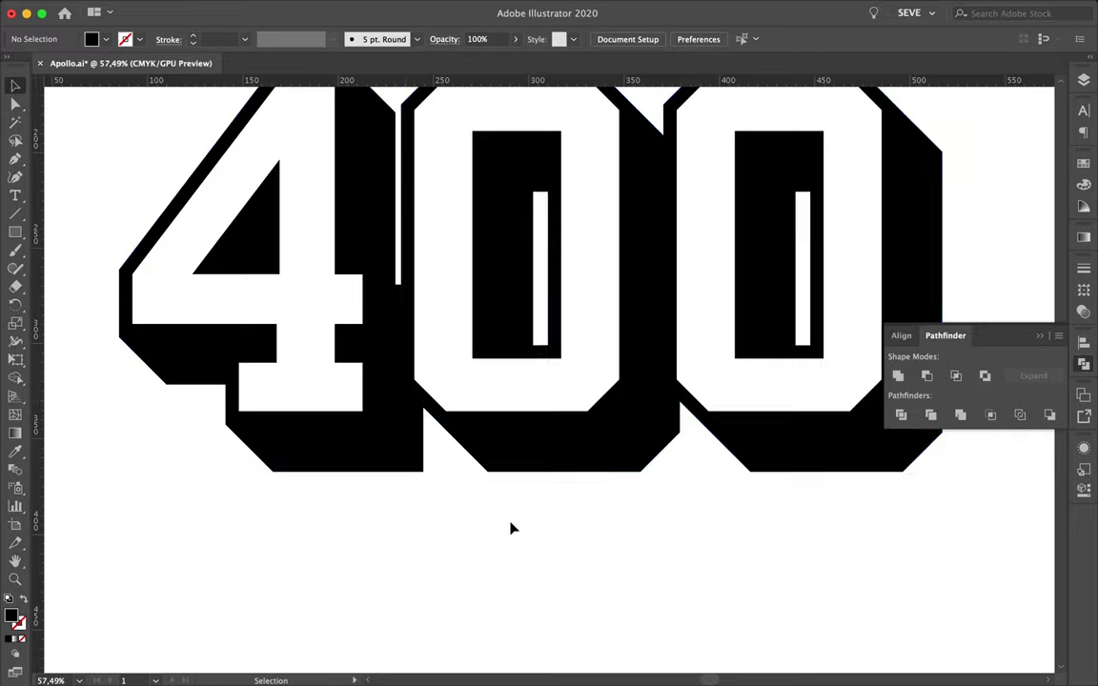
alt+scroll(510, 527, down, 2)
alt+scroll(510, 527, down, 2)
alt+scroll(428, 359, up, 3)
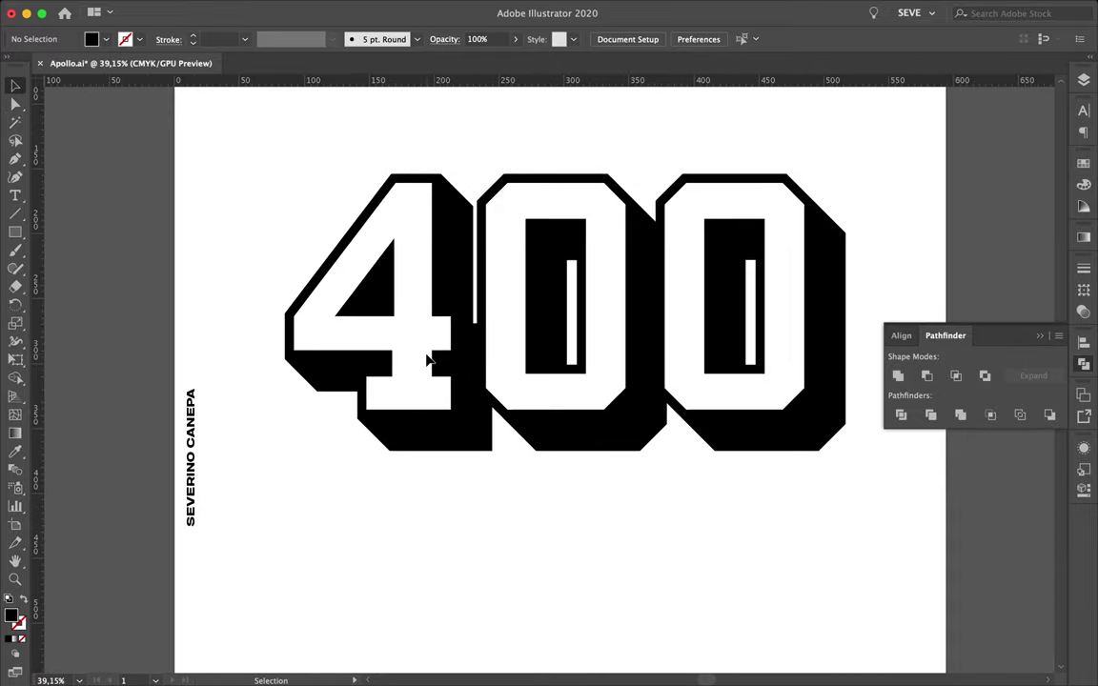
alt+scroll(428, 359, down, 2)
Select the 4's outline piece and give it a gradient fill.
key(a)
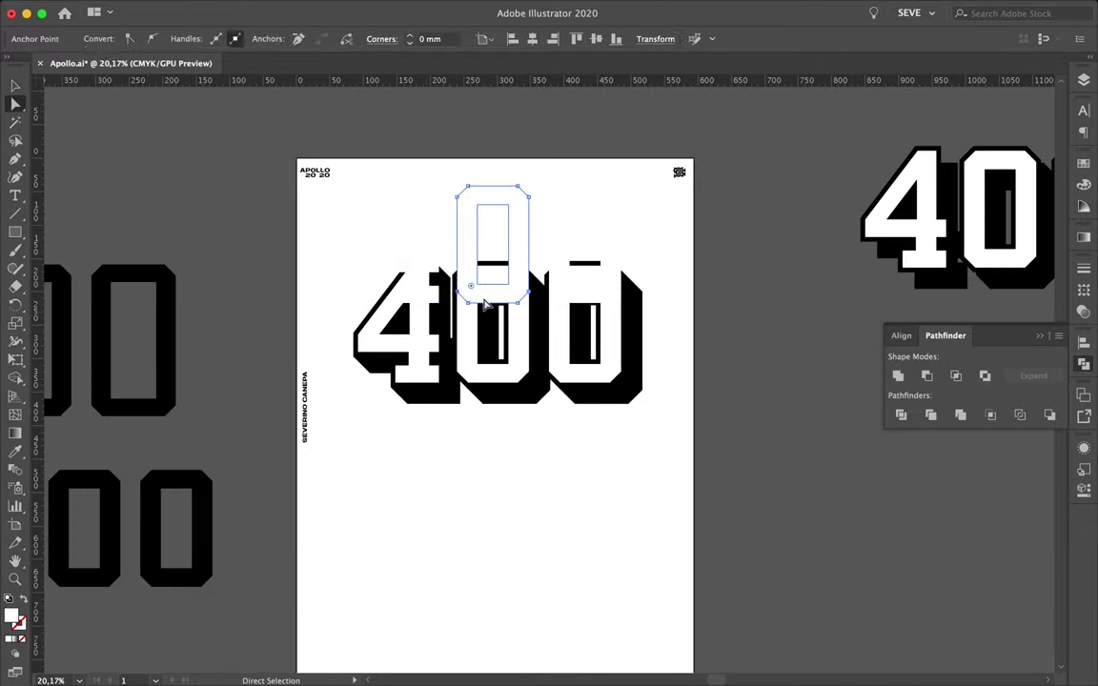
drag(455, 184, 527, 318)
click(614, 227)
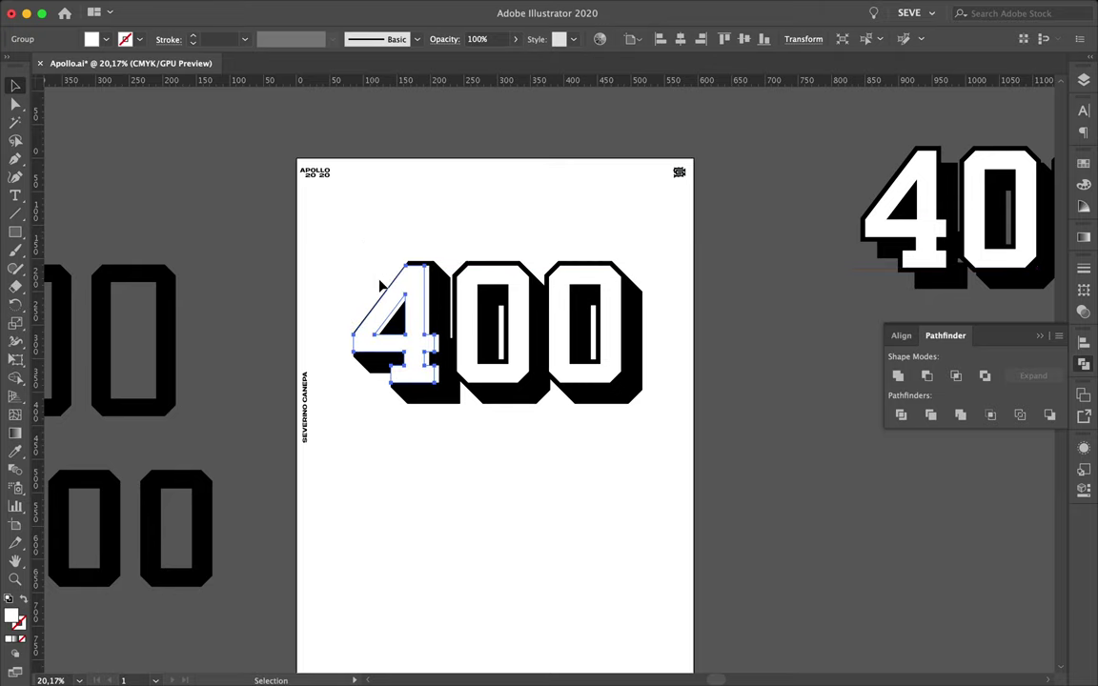
click(1084, 312)
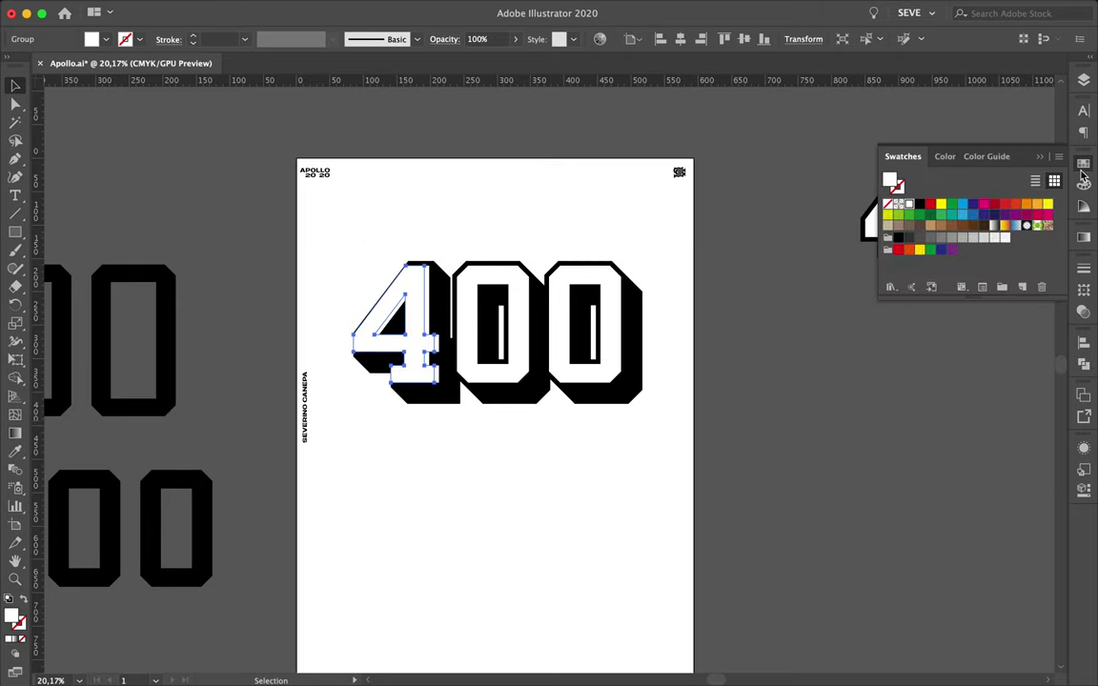
click(1083, 236)
click(888, 329)
Shift the first gradient stop toward orange and set the gradient angle to 45°.
double_click(889, 373)
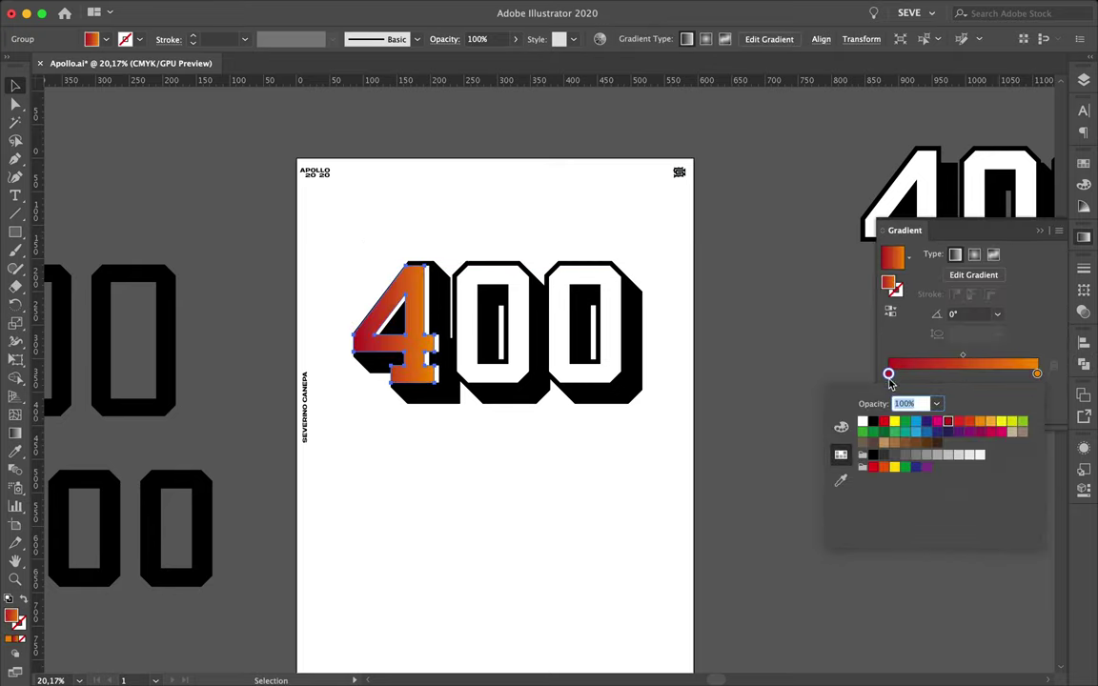
click(841, 426)
drag(995, 448, 964, 448)
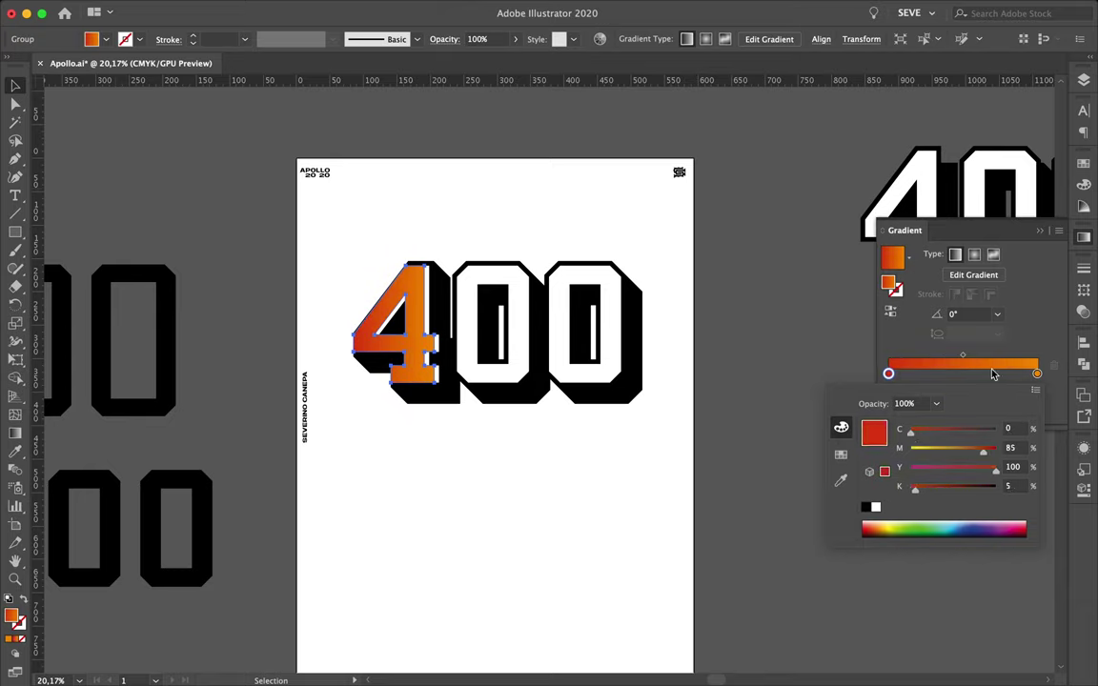
key(Return)
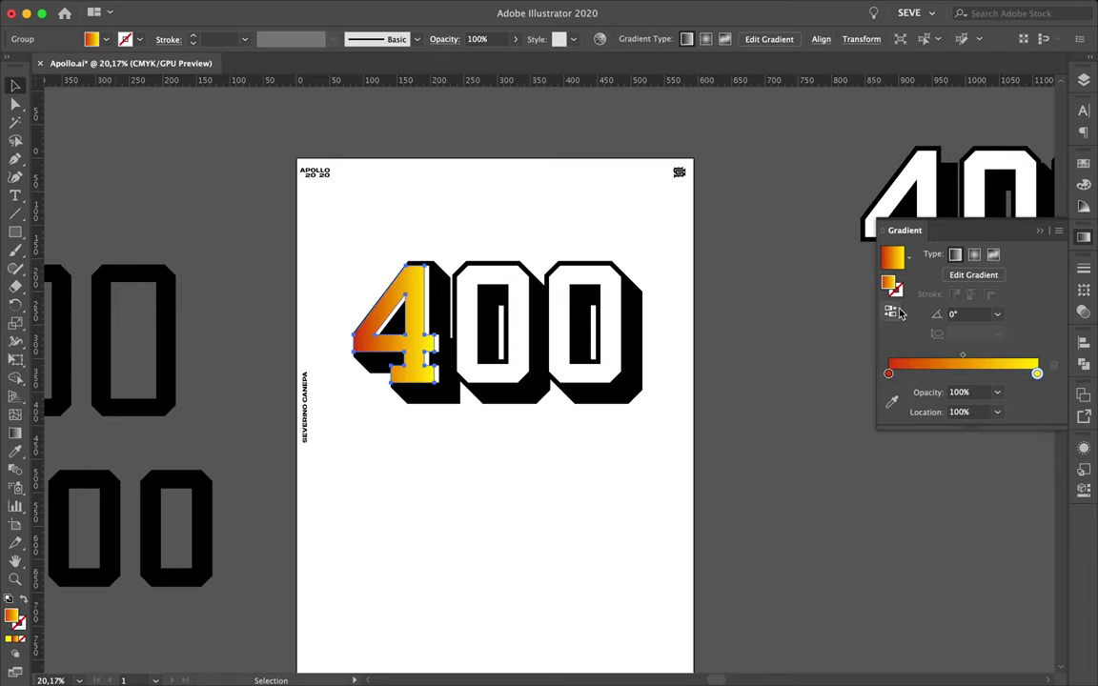
text(45)
key(Return)
Move the gradient 4 below the 400 headline.
mouse_move(415, 330)
mouse_down()
mouse_move(401, 327)
mouse_move(365, 411)
mouse_up()
click(1084, 79)
click(913, 93)
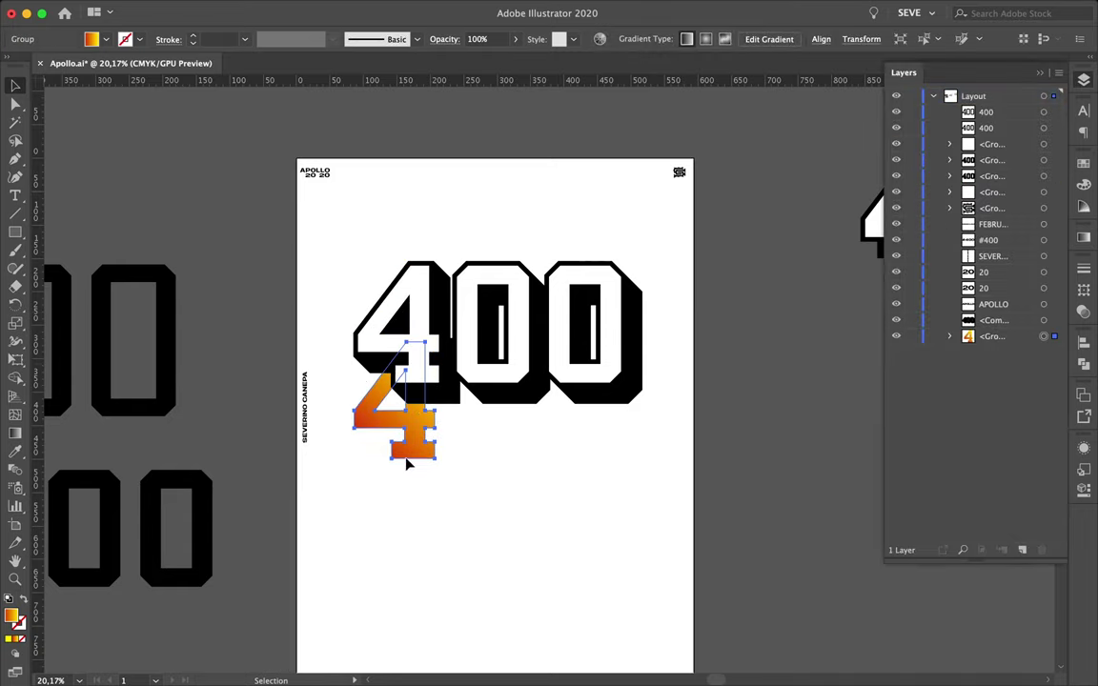
Draw a small square below the 400, add an Offset Path outline and expand it.
click(792, 8)
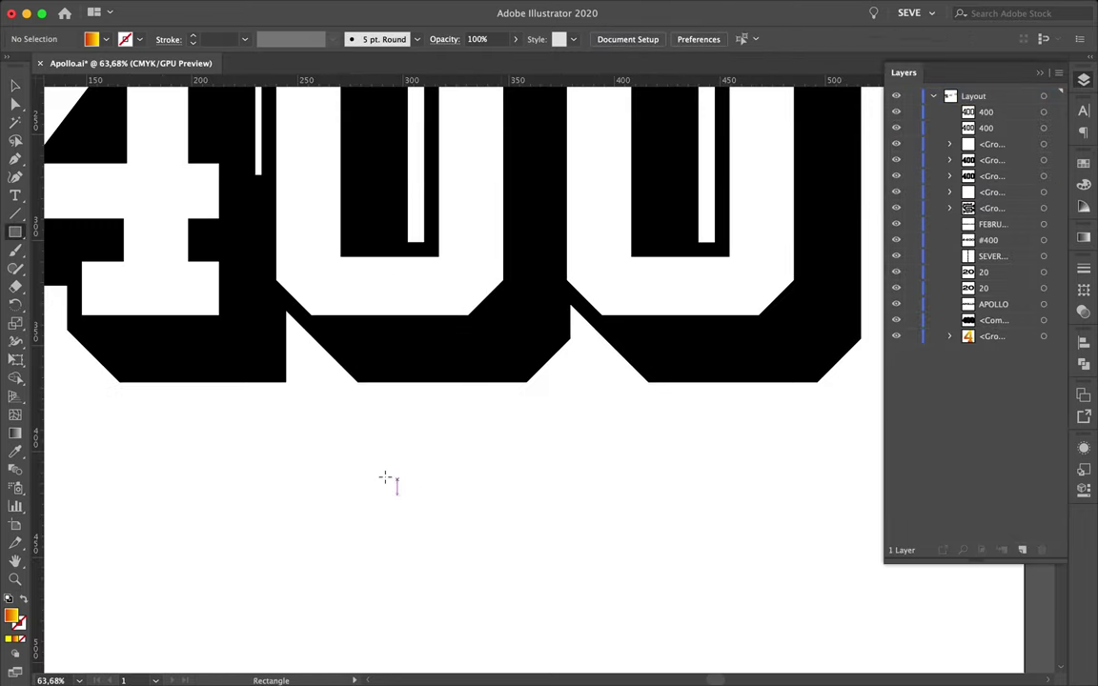
drag(369, 465, 430, 525)
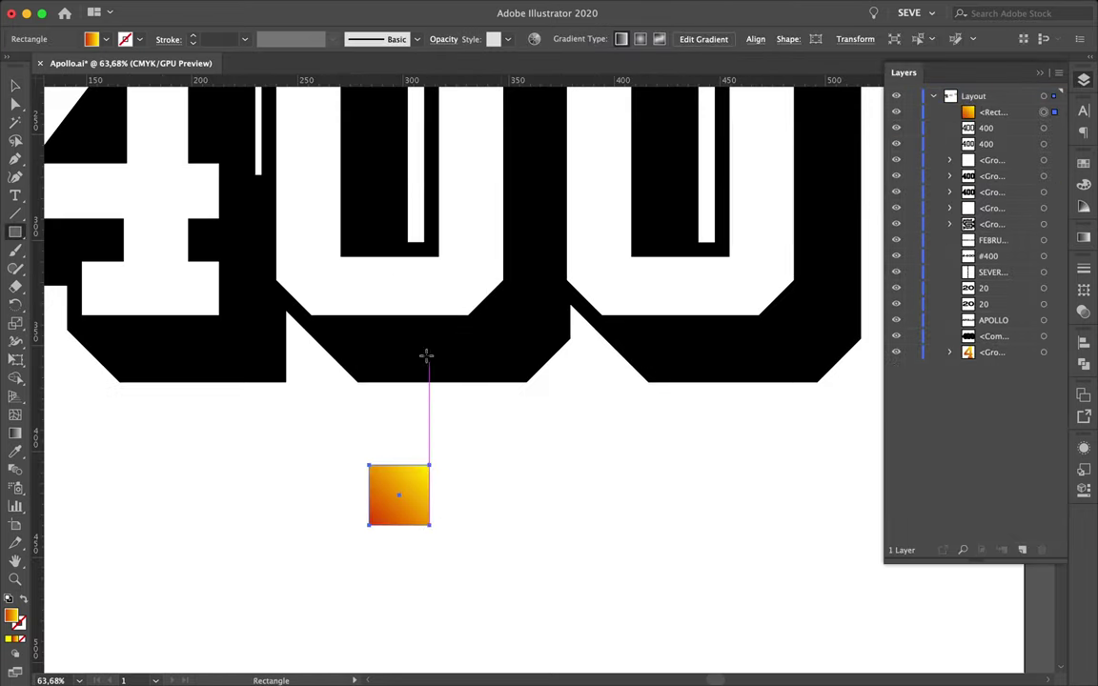
click(488, 7)
mouse_move(329, 160)
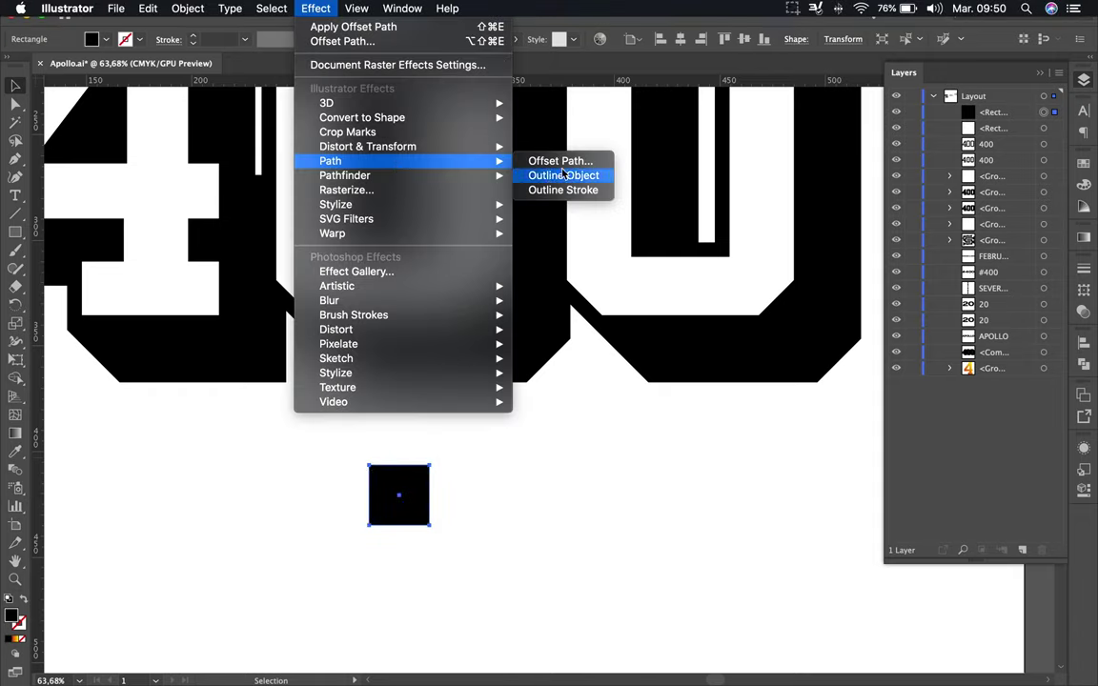
click(559, 157)
click(880, 291)
click(189, 9)
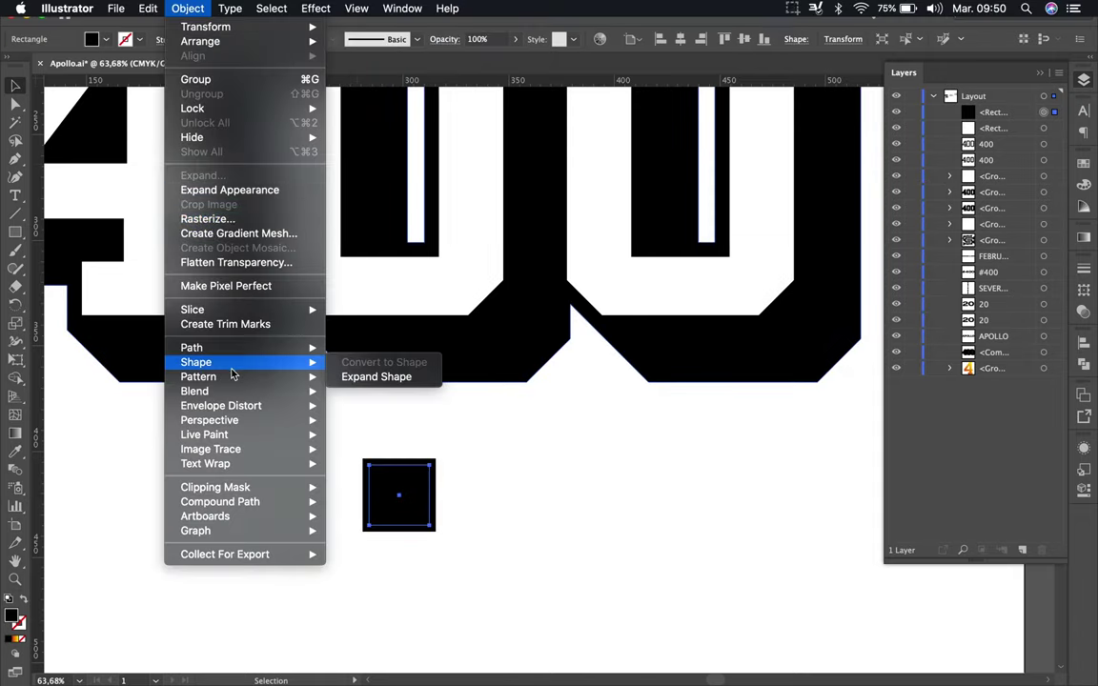
click(374, 376)
Send the square to the back and extrude black bottom and right-side faces.
key(ctrl)
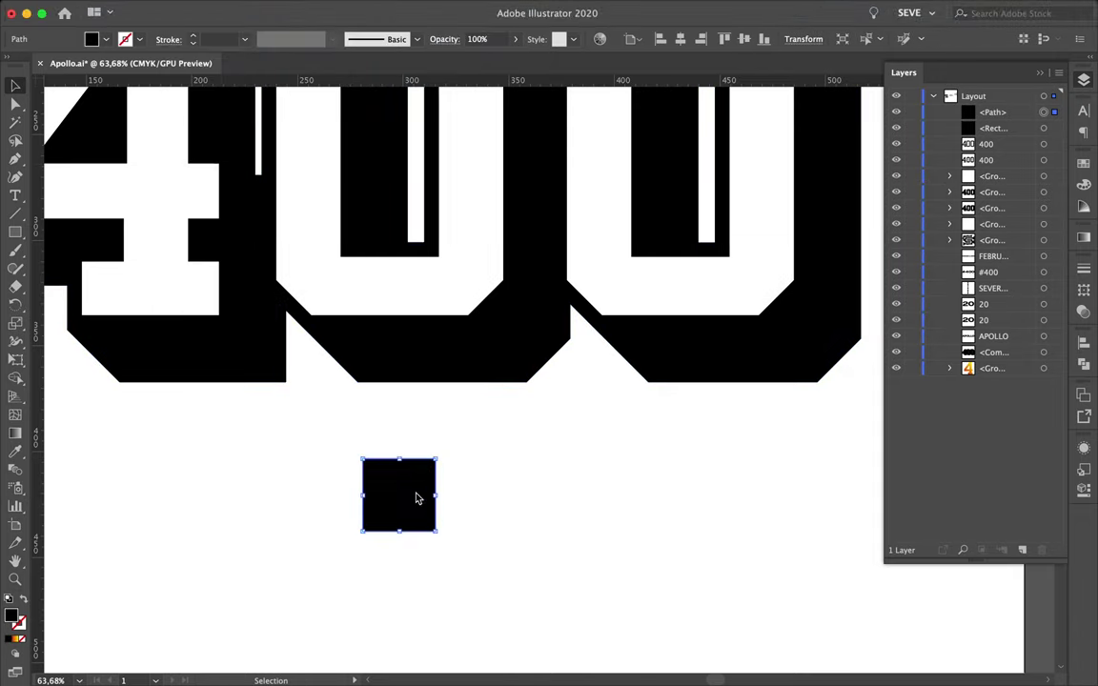
right_click(416, 497)
click(661, 647)
scroll(436, 531, up, 5)
key(a)
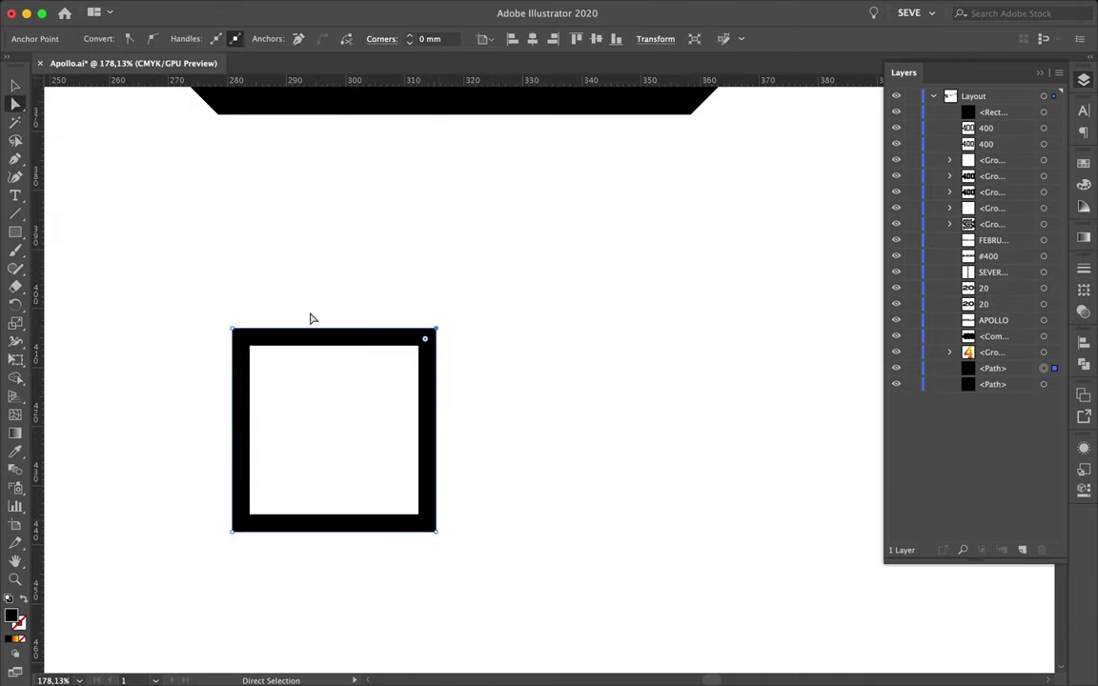
mouse_move(398, 533)
mouse_down()
mouse_move(398, 627)
mouse_move(391, 606)
mouse_up()
click(431, 467)
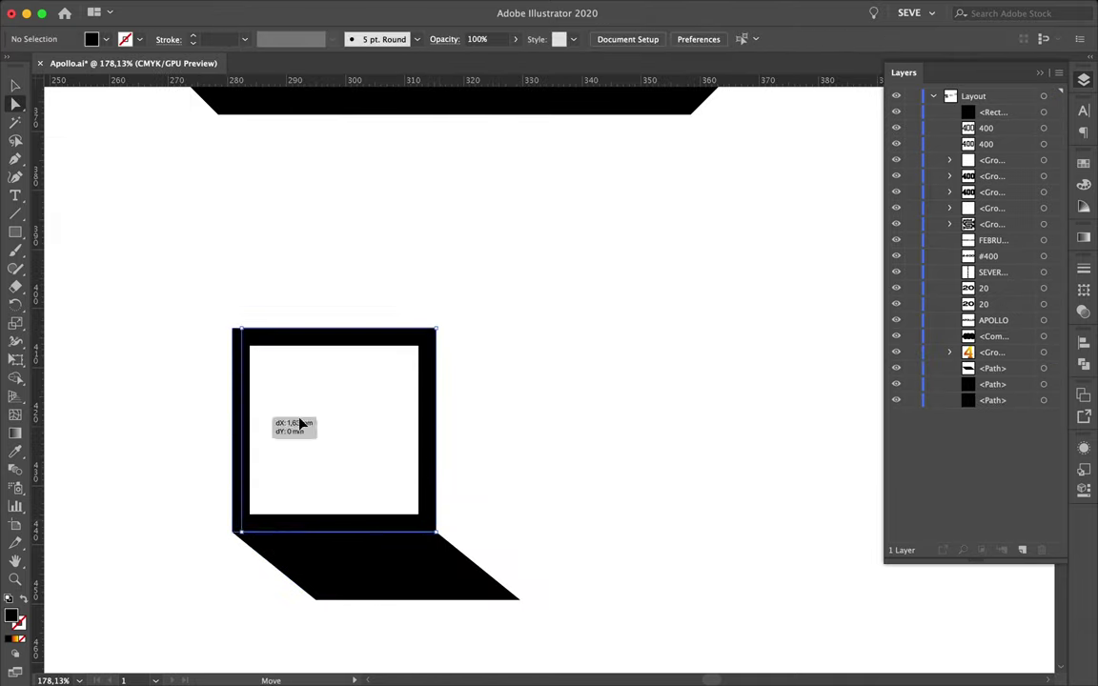
drag(300, 424, 523, 490)
scroll(393, 426, up, 10)
scroll(436, 500, down, 10)
scroll(497, 417, down, 4)
Align the cube's shadow faces with the square's anchors in Outline view.
key(v)
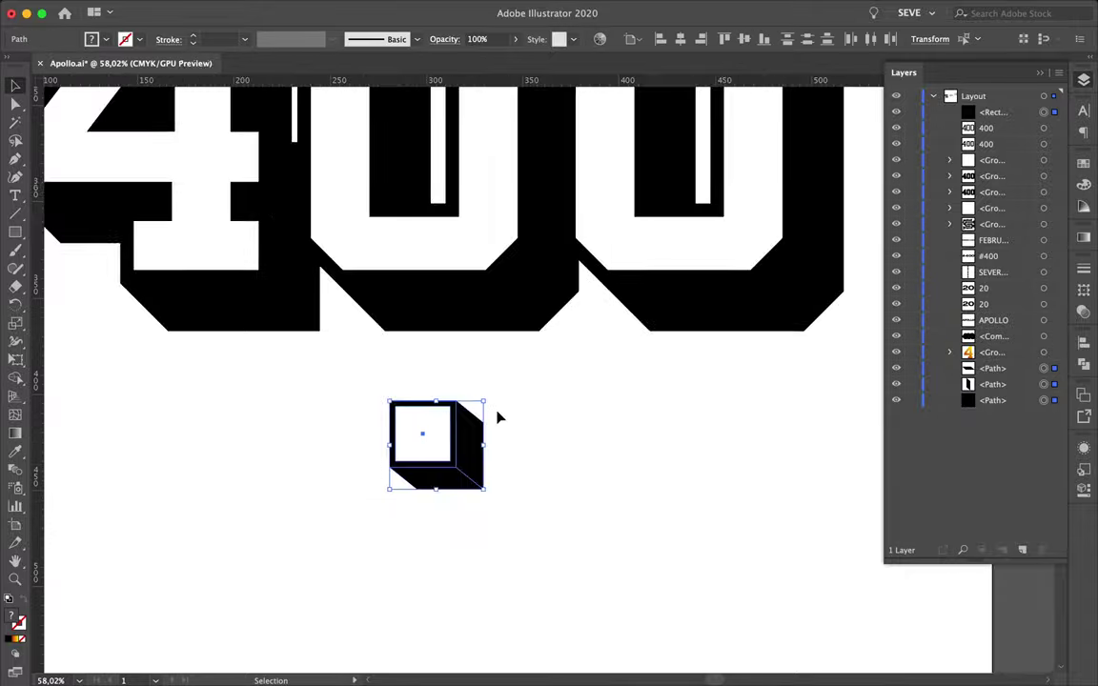
key(ctrl+y)
drag(451, 471, 415, 299)
scroll(352, 341, up, 5)
drag(353, 341, 353, 361)
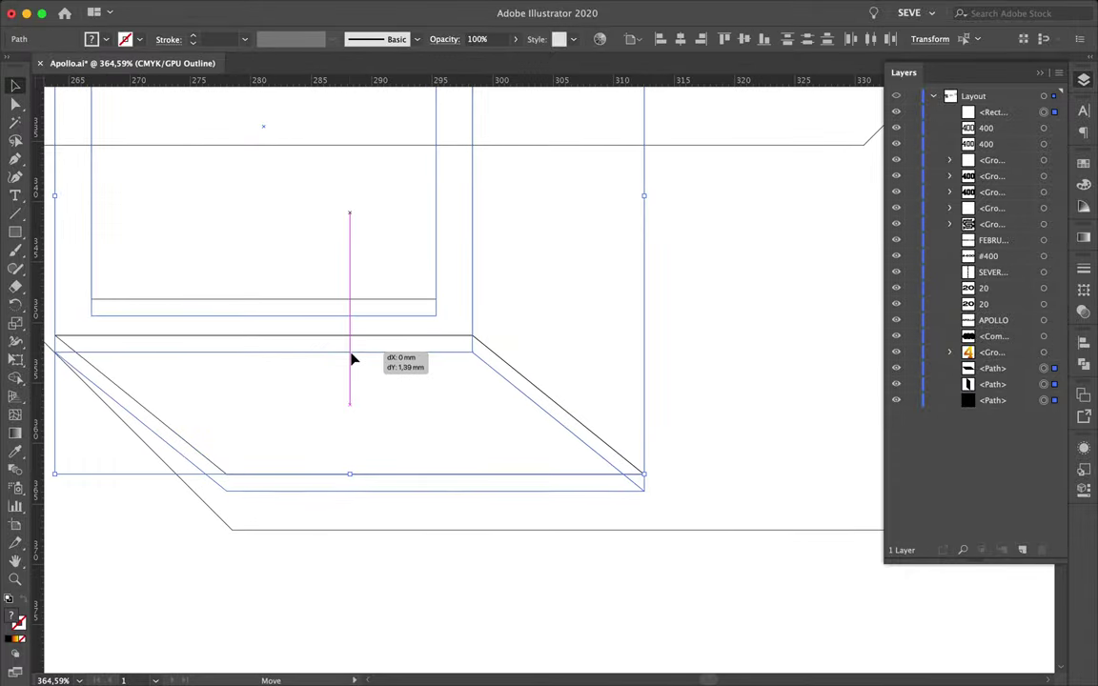
key(a)
drag(644, 399, 622, 400)
scroll(622, 400, down, 5)
key(v)
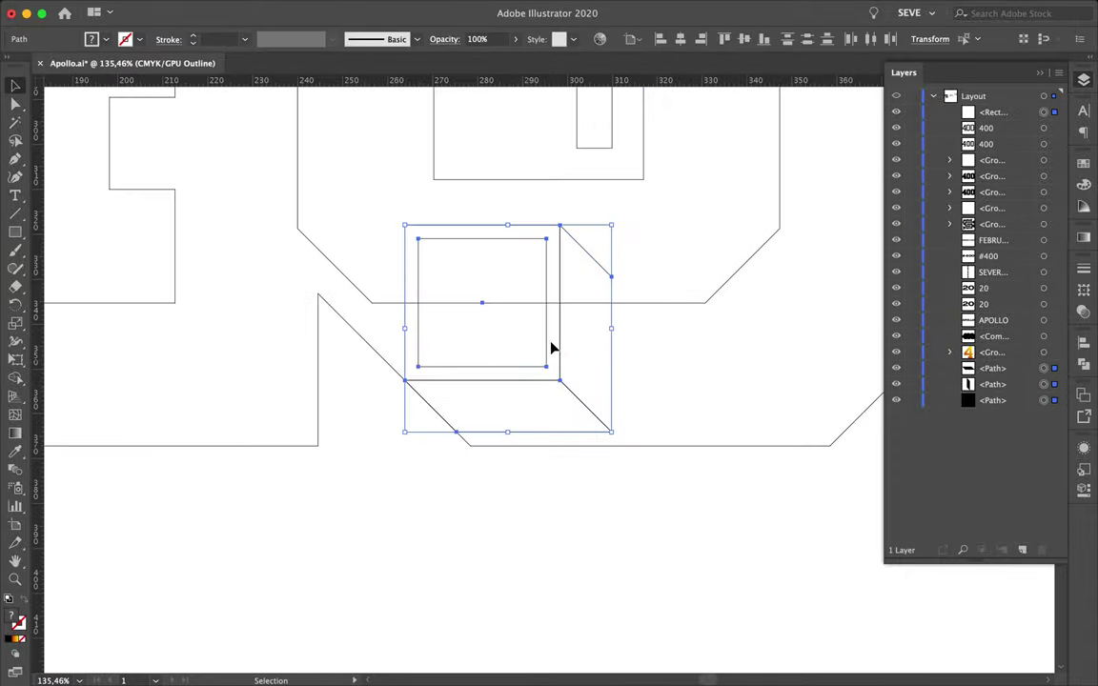
key(ctrl+y)
scroll(591, 515, down, 3)
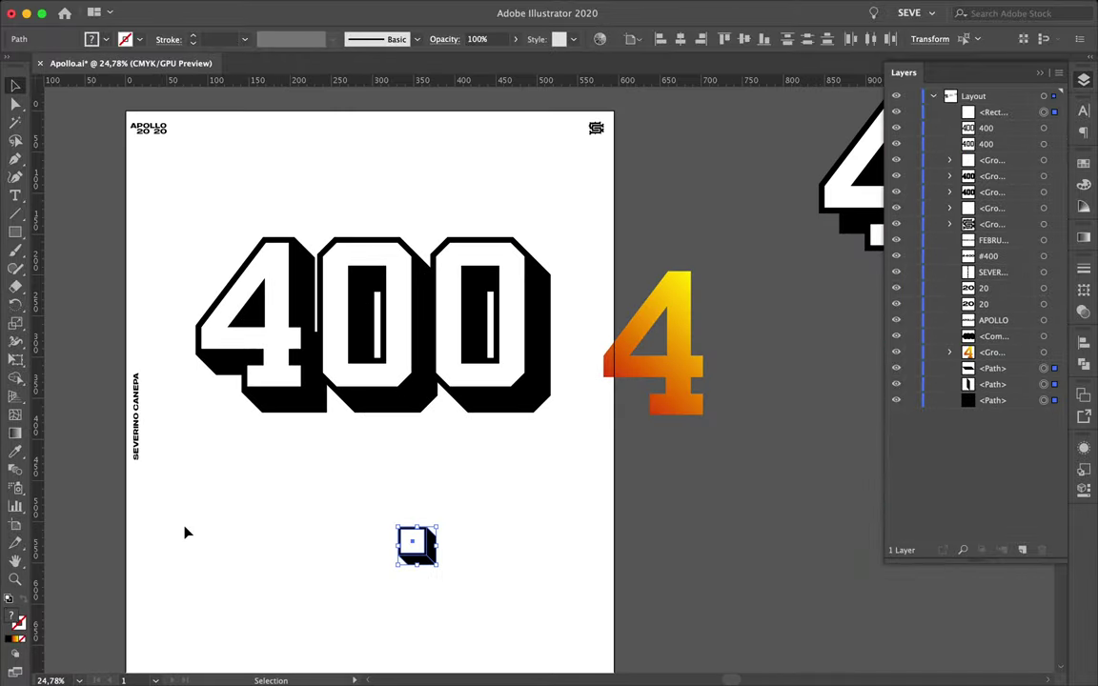
Group the cube and place a copy of it to the right.
key(ctrl+plus)
drag(423, 533, 887, 354)
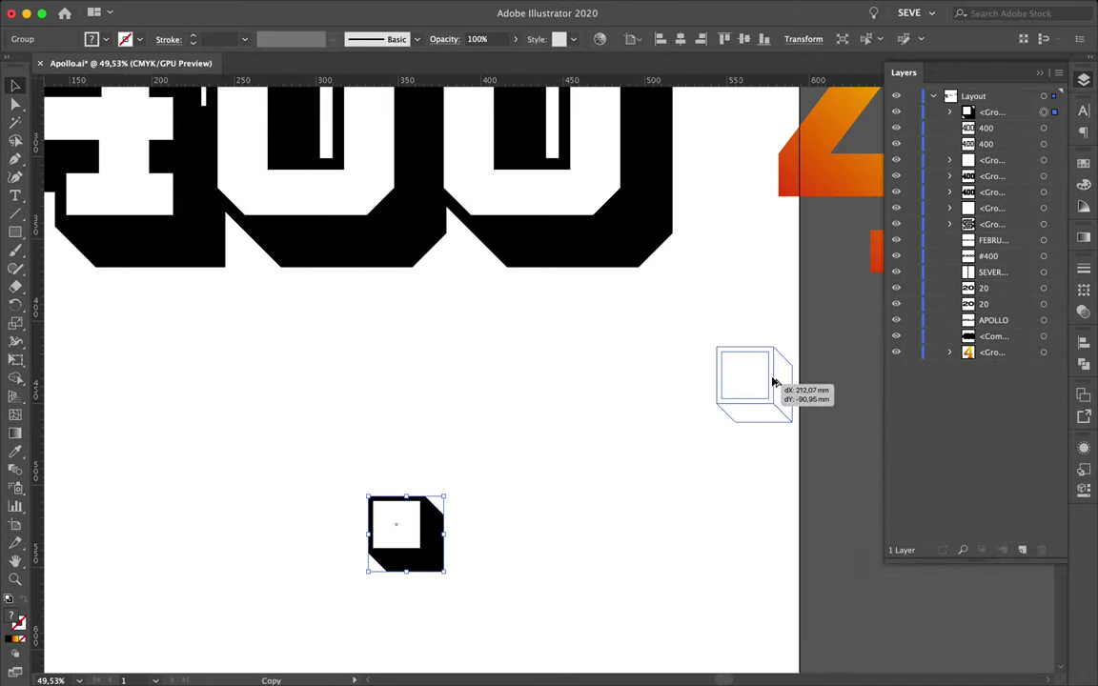
key(ctrl+shift+g)
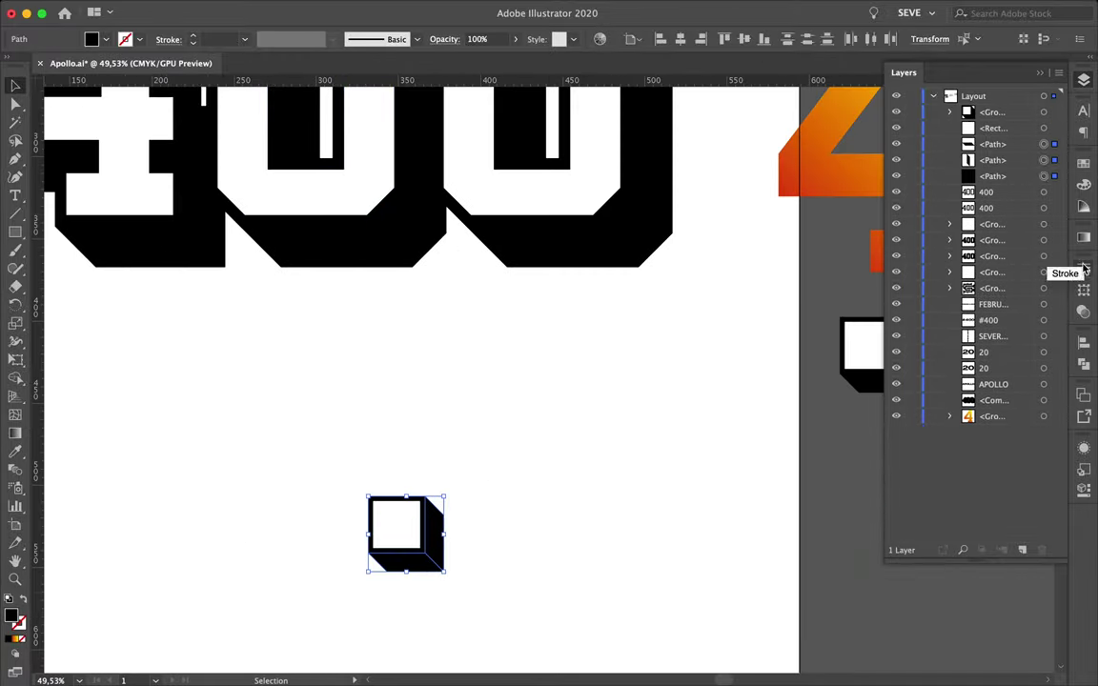
click(1084, 364)
scroll(453, 576, down, 3)
click(637, 474)
Drop the cube copy into place and deselect it.
drag(510, 515, 522, 520)
click(429, 533)
scroll(379, 523, up, 5)
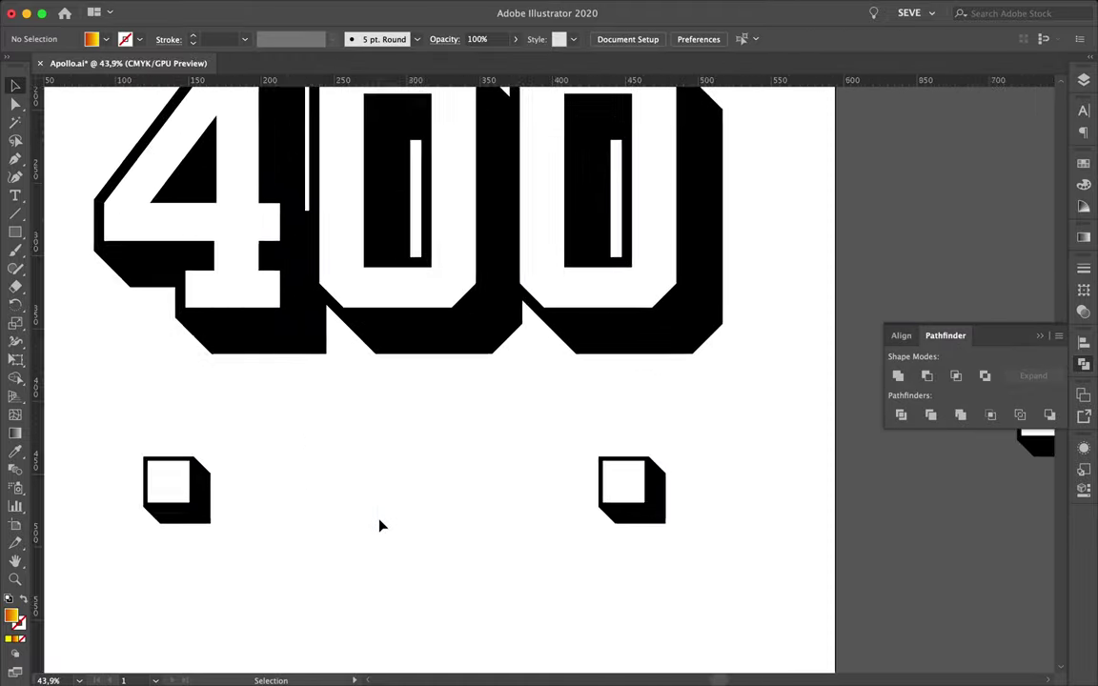
scroll(334, 496, up, 2)
Draw a long rectangle between the cubes and reshape it into a black-filled chevron.
drag(619, 541, 620, 542)
key(i)
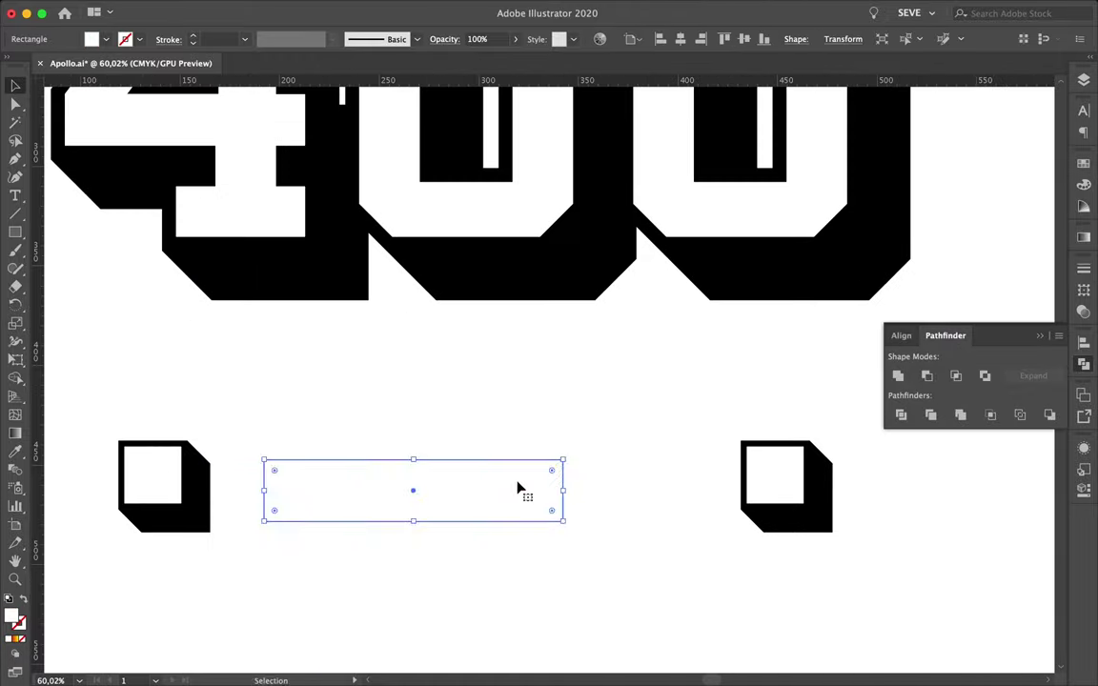
key(p)
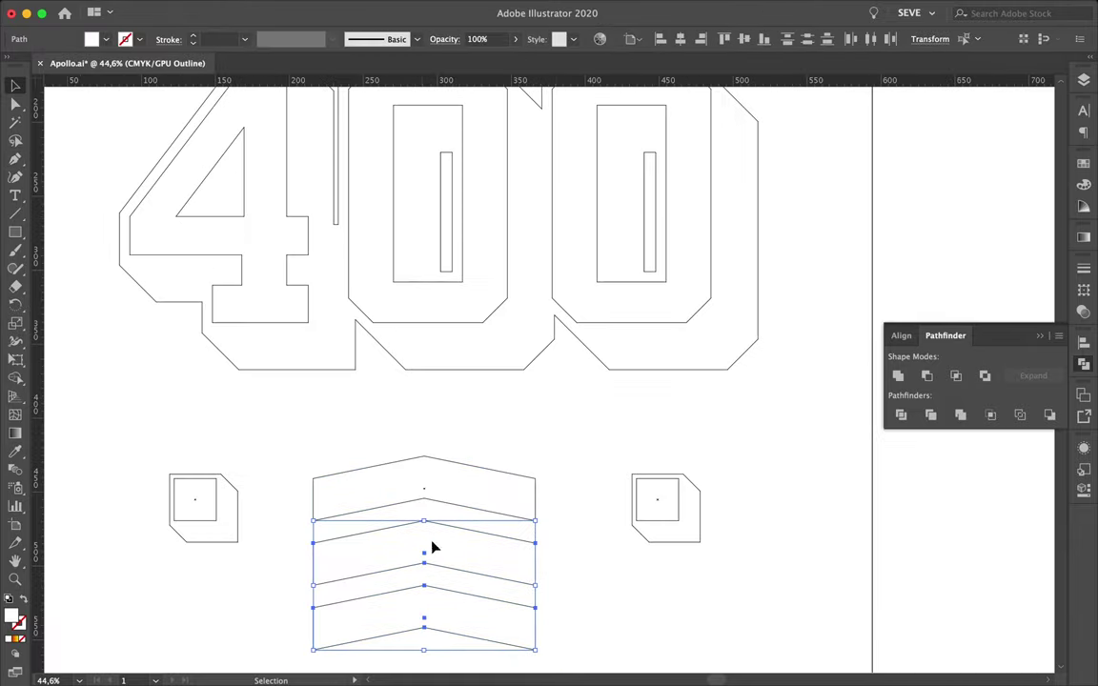
double_click(13, 614)
key(Return)
key(ctrl+y)
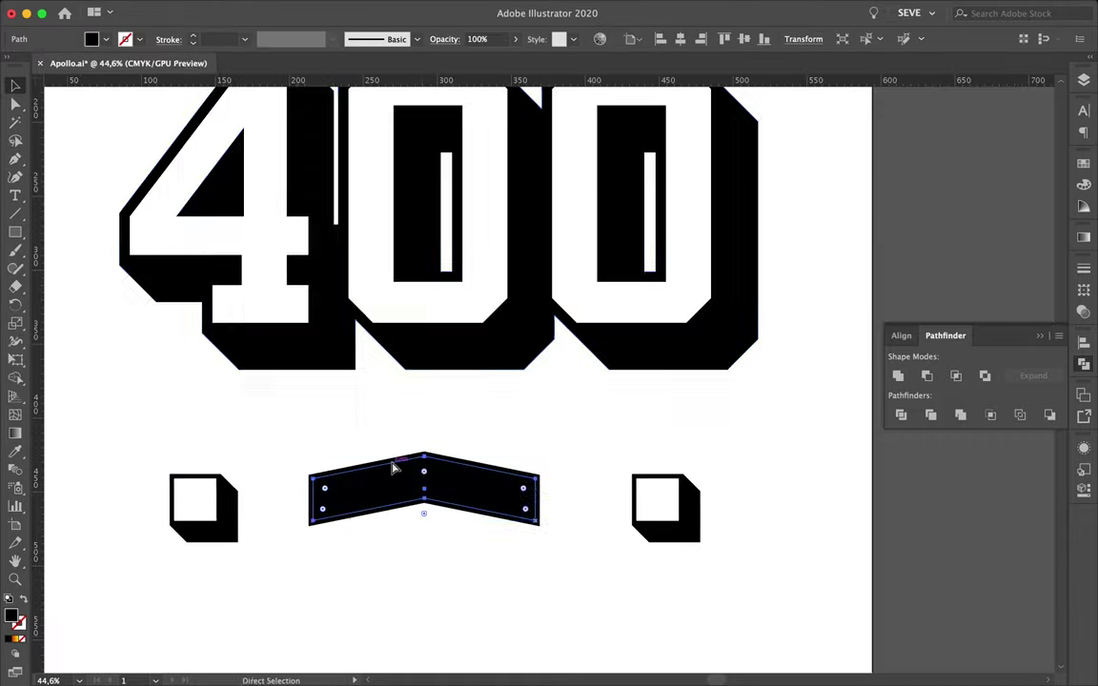
Give the chevron a stroke, add a black offset shadow copy behind it, and unite them.
scroll(380, 487, up, 2)
key(shift+x)
click(532, 578)
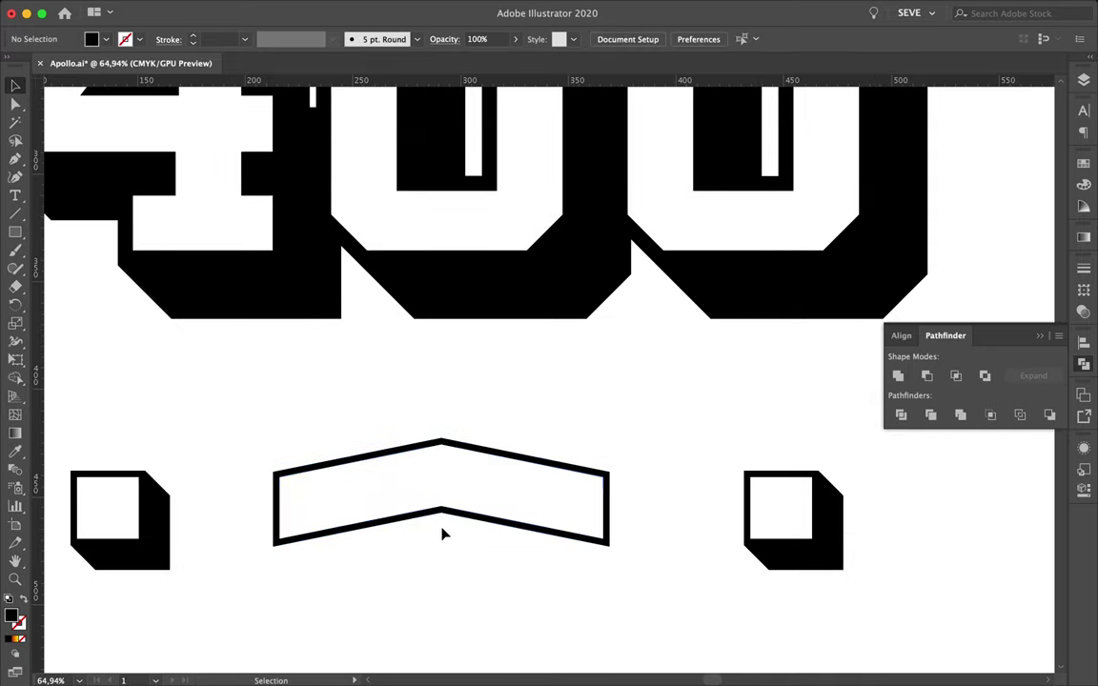
drag(448, 543, 450, 544)
key(shift+x)
key(ctrl+shift+bracketleft)
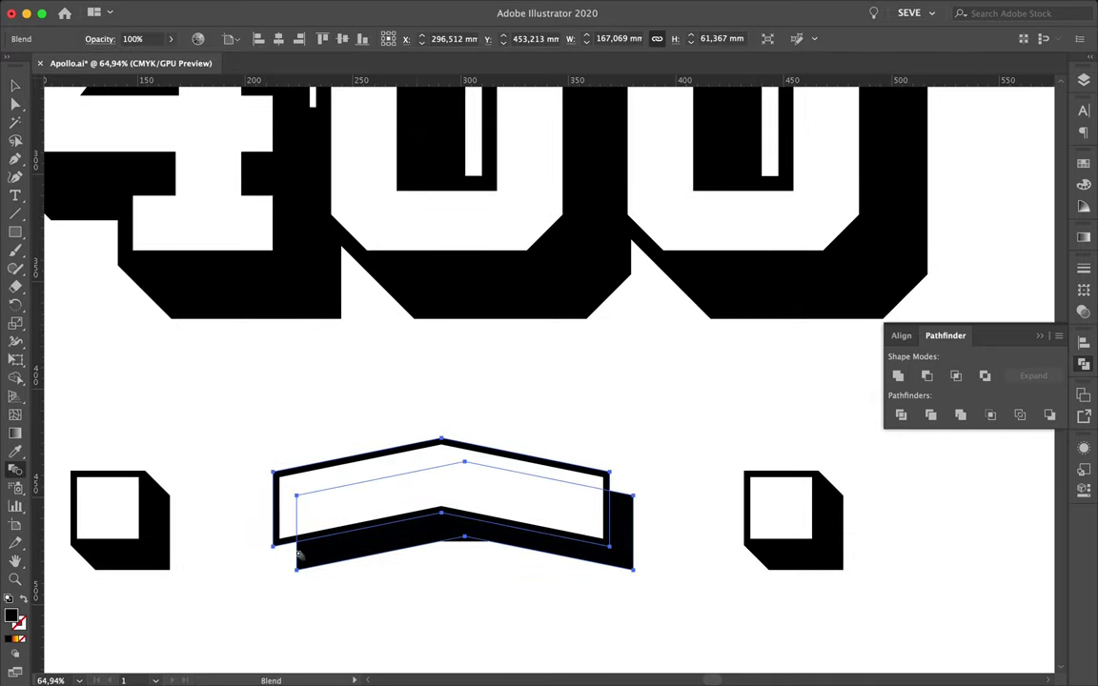
click(899, 376)
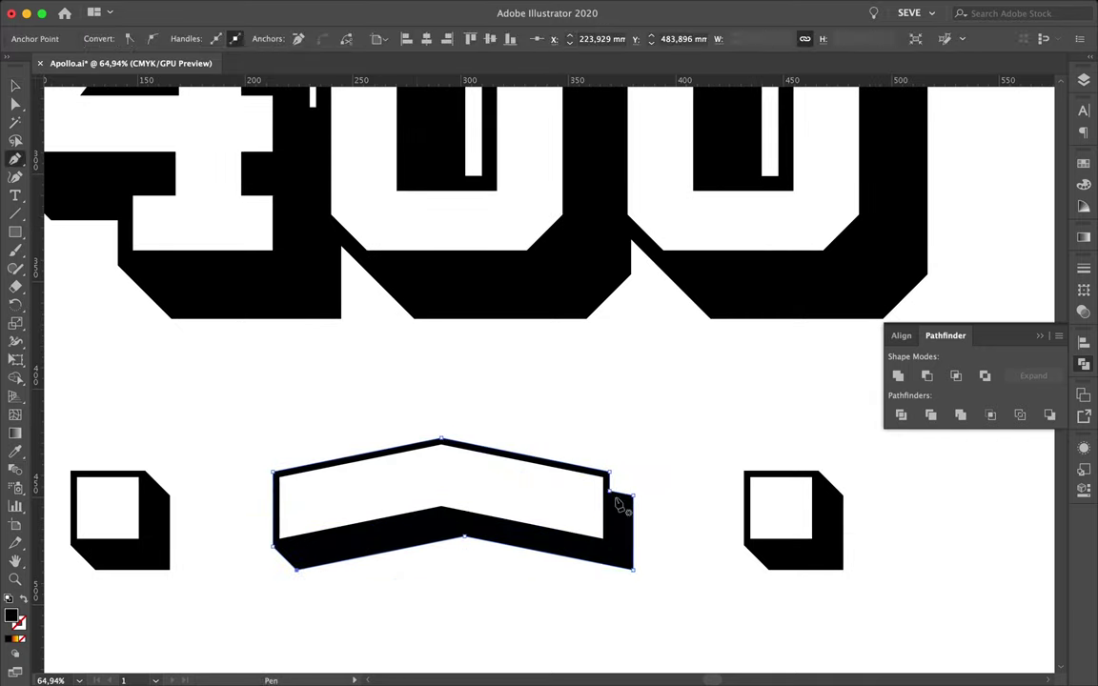
Duplicate the chevron downward to build a three-chevron stack.
scroll(480, 610, down, 3)
key(a)
key(v)
mouse_move(457, 515)
mouse_down()
mouse_move(512, 541)
mouse_move(919, 514)
mouse_up()
scroll(572, 562, down, 2)
scroll(494, 639, up, 2)
drag(588, 588, 537, 545)
Set the chevron stack's stroke to 3 pt and position it left of the 400.
scroll(498, 524, up, 3)
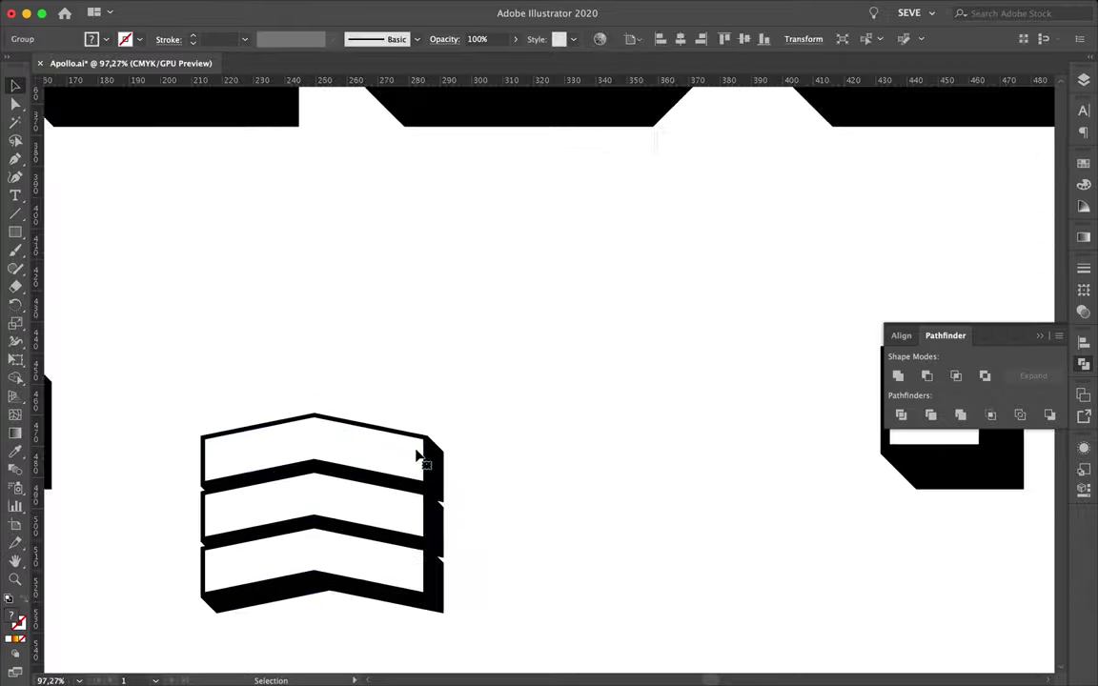
scroll(458, 443, down, 3)
click(434, 457)
scroll(422, 444, up, 3)
click(1084, 268)
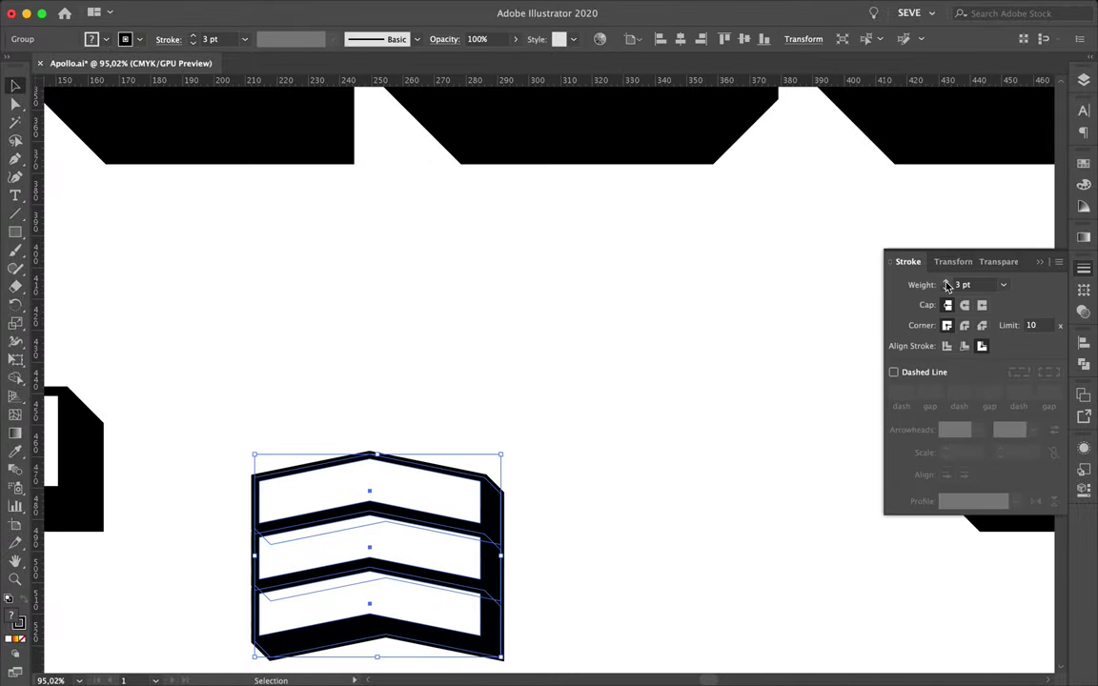
scroll(476, 438, down, 5)
drag(477, 439, 590, 502)
scroll(590, 503, down, 3)
mouse_move(641, 465)
mouse_down()
mouse_move(404, 237)
mouse_move(490, 520)
mouse_up()
Convert the quote mark text into outlined shapes.
click(605, 450)
key(t)
scroll(608, 527, up, 5)
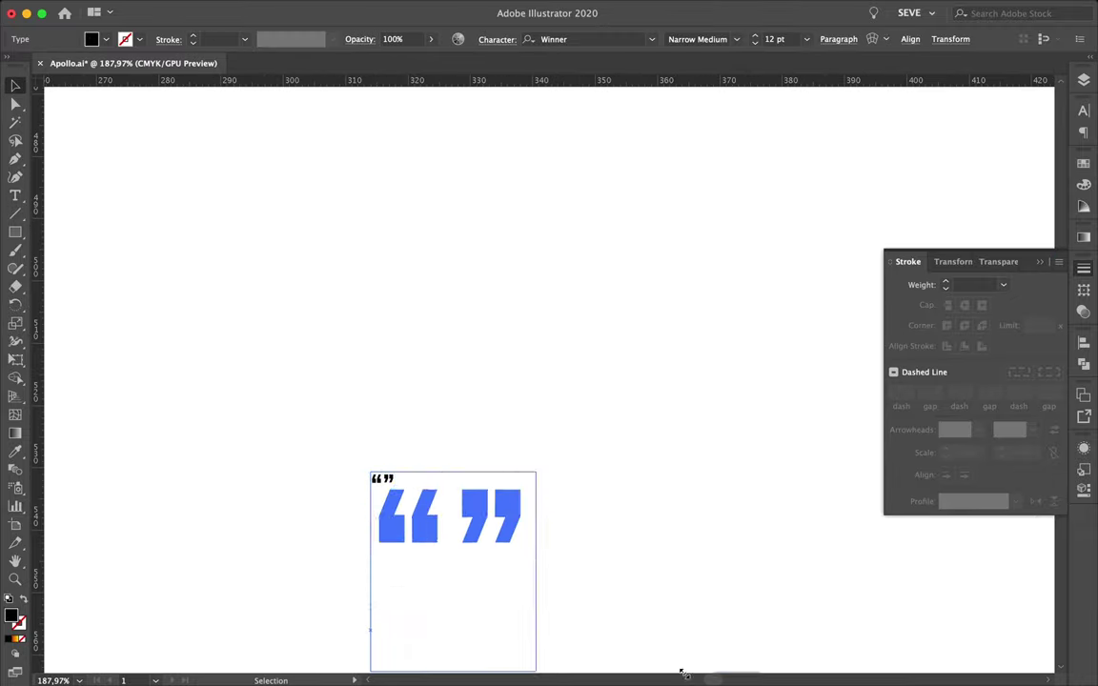
click(201, 181)
click(581, 436)
click(353, 314)
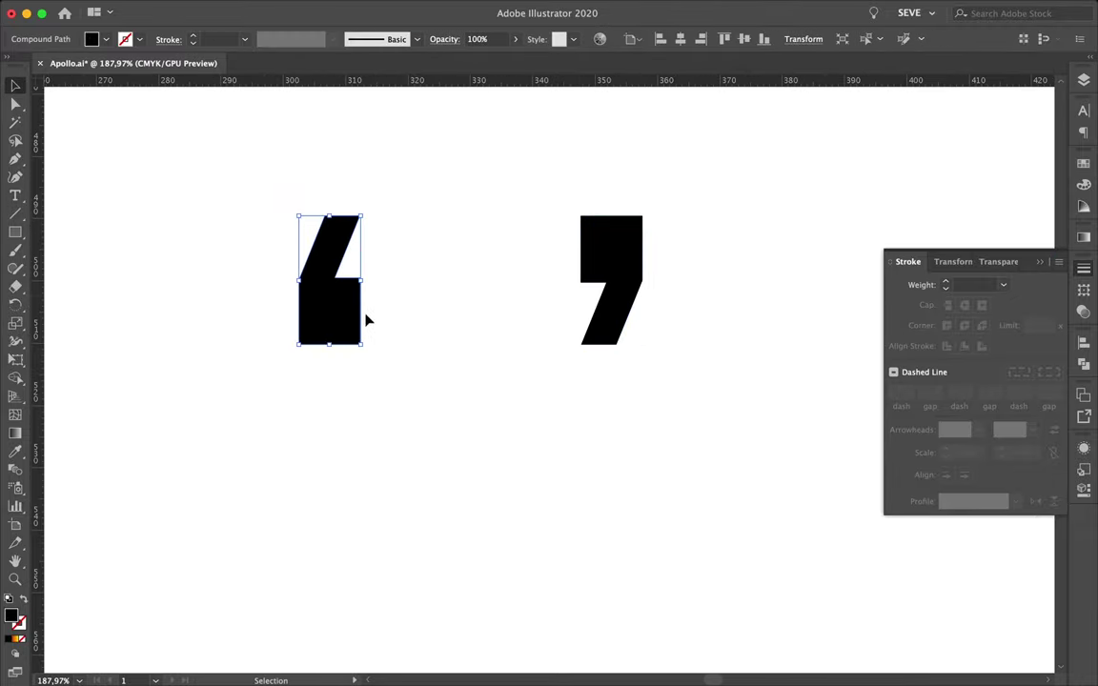
key(ctrl+a)
key(ctrl+y)
scroll(435, 286, down, 2)
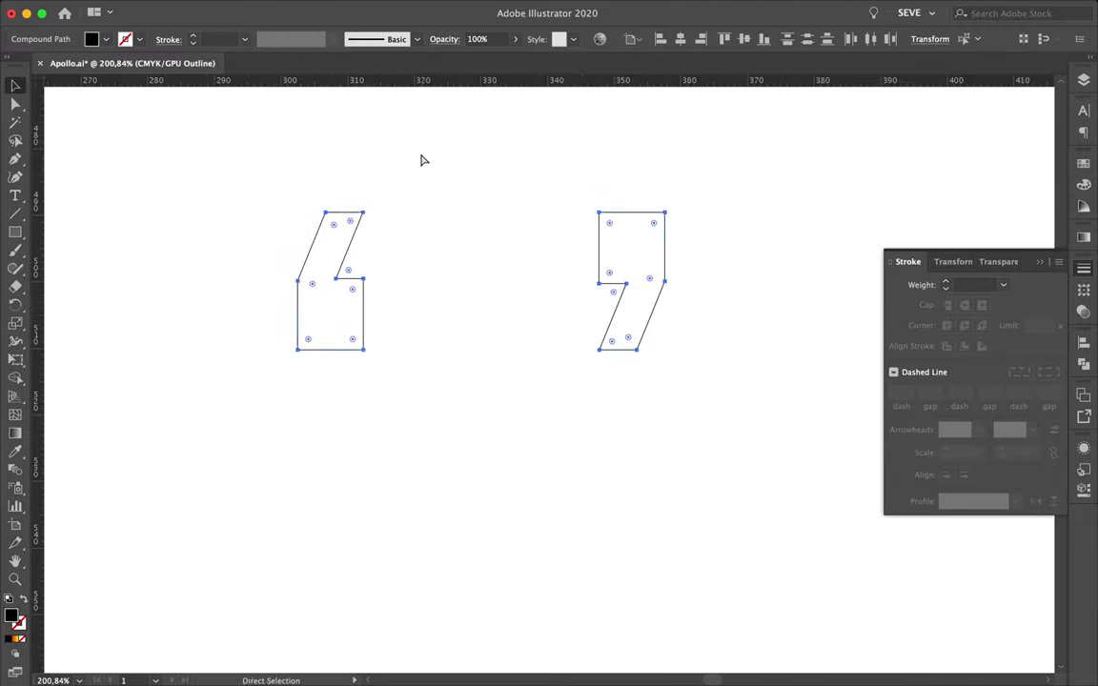
key(ctrl+y)
Add black offset shadows behind the quotes, unite each pair, and move them above the 400.
drag(397, 361, 421, 384)
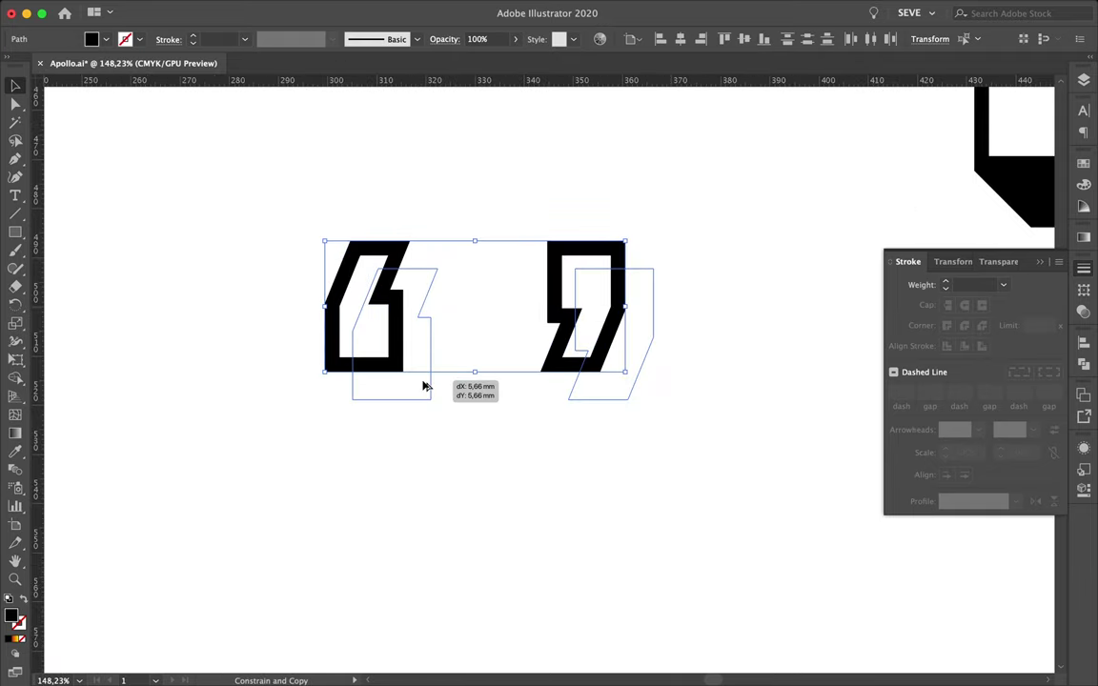
key(ctrl+shift+bracketleft)
click(1084, 364)
key(v)
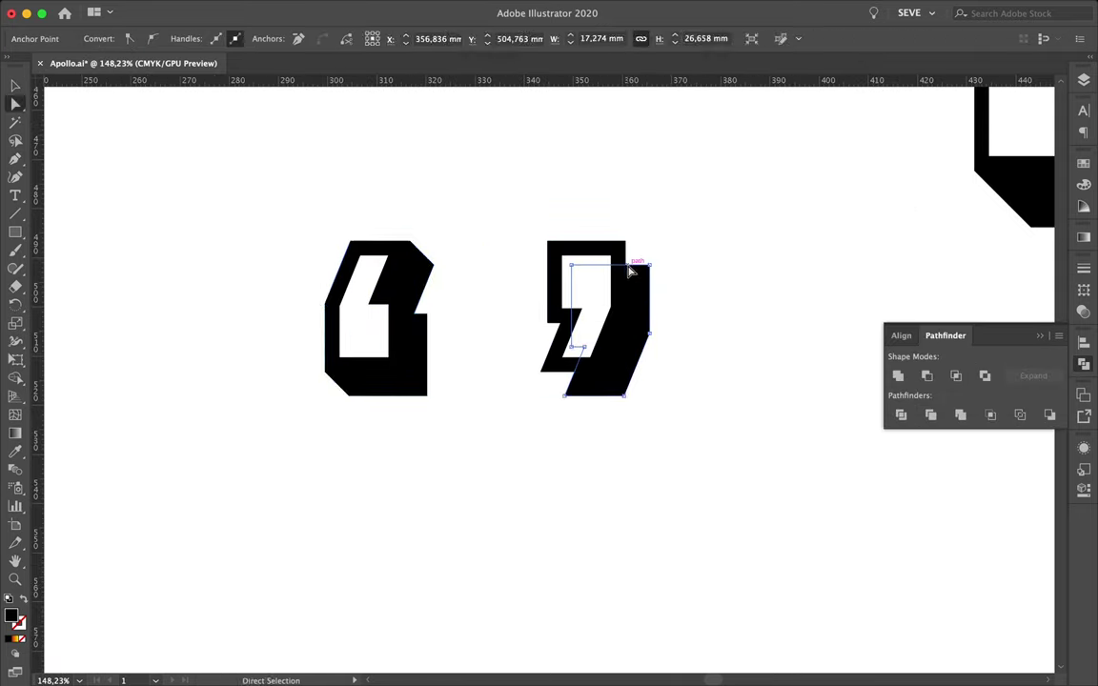
click(897, 376)
scroll(291, 229, down, 5)
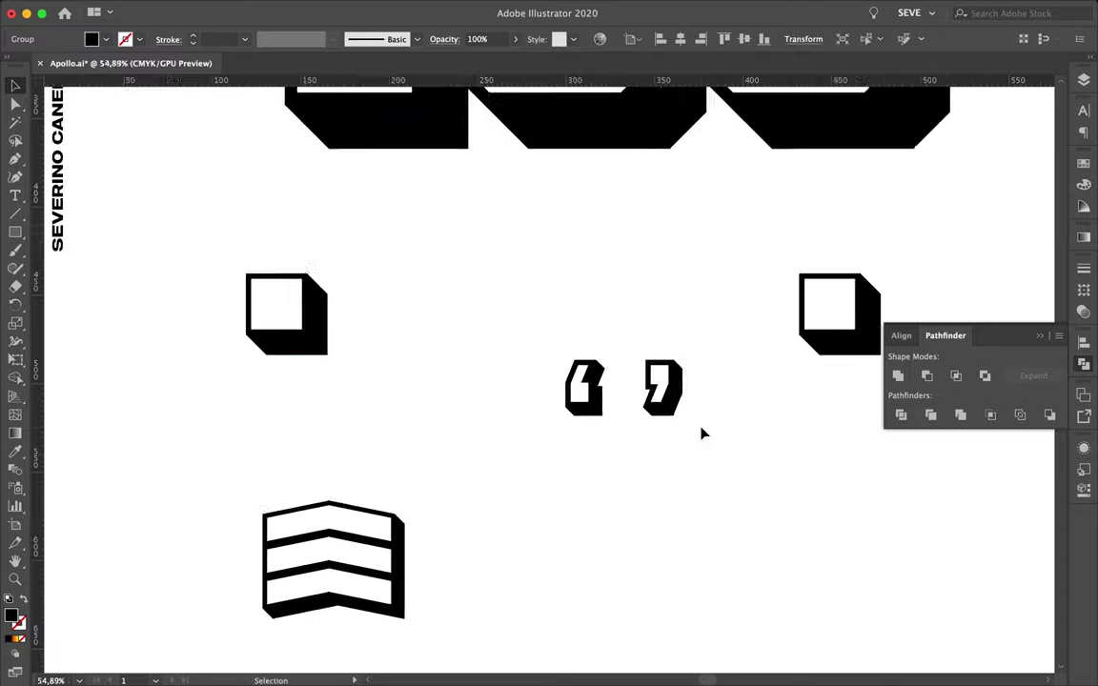
scroll(700, 434, down, 3)
scroll(548, 177, up, 3)
mouse_move(548, 176)
mouse_down()
mouse_move(534, 167)
mouse_move(572, 318)
mouse_up()
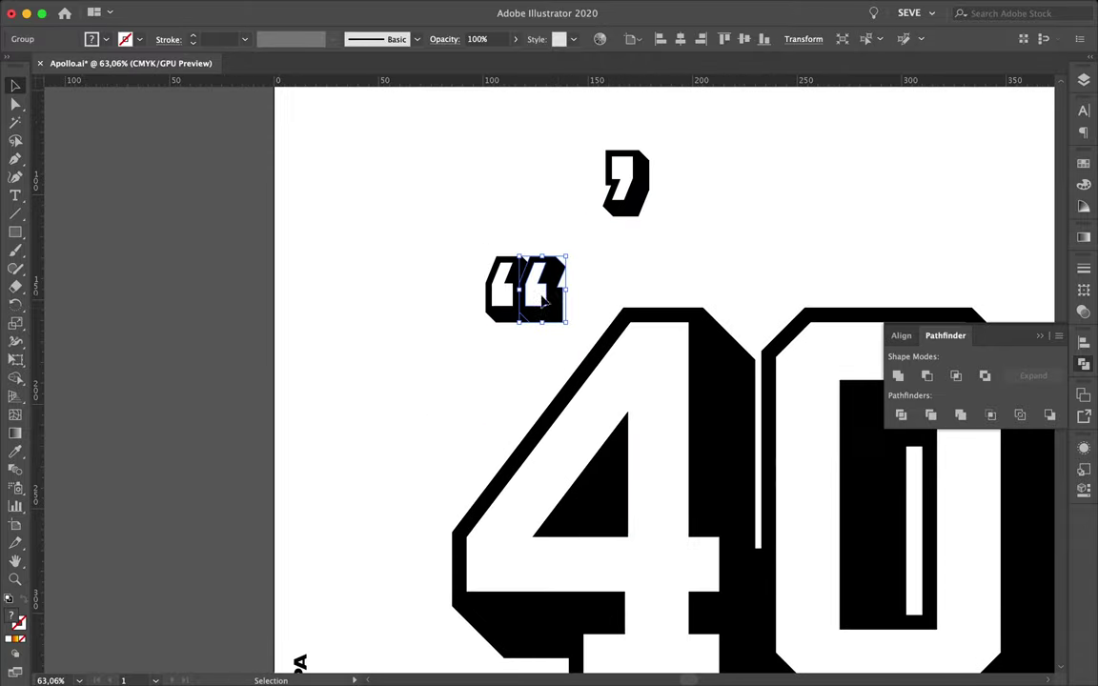
Duplicate the closing quote into a double mark, move it across, and enlarge it beside the 400.
scroll(523, 311, up, 3)
click(665, 311)
scroll(665, 310, down, 3)
scroll(742, 215, up, 2)
mouse_move(687, 221)
mouse_down()
mouse_move(742, 216)
mouse_move(711, 216)
mouse_up()
scroll(711, 215, down, 2)
click(680, 200)
scroll(679, 200, down, 3)
scroll(694, 247, down, 1)
drag(589, 238, 896, 446)
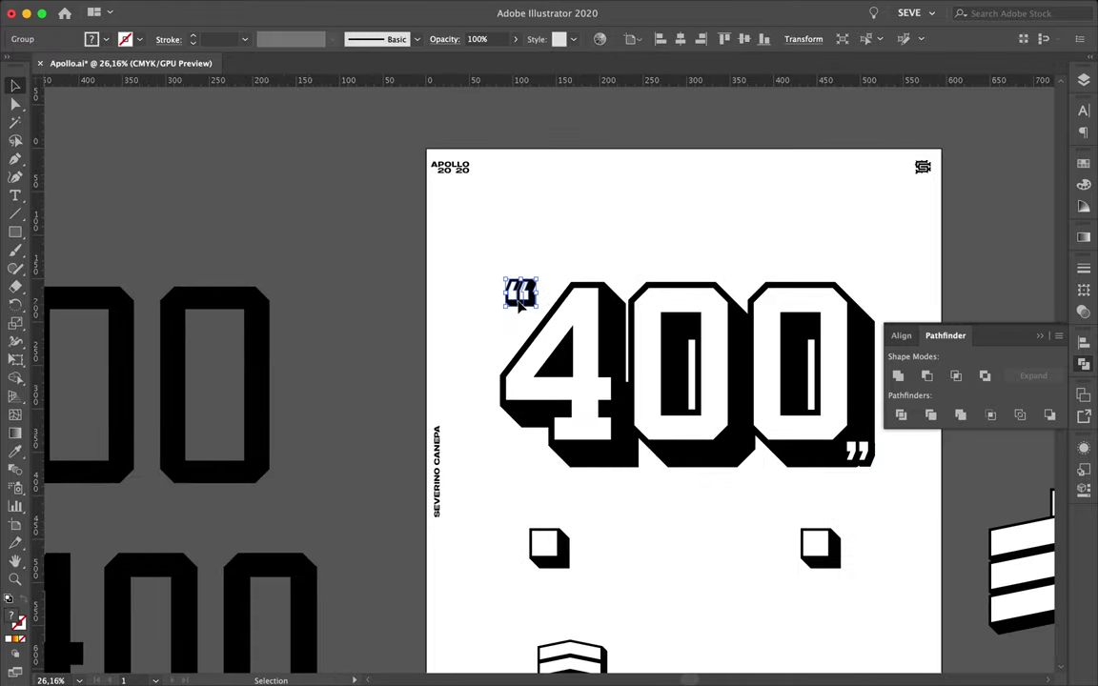
drag(810, 472, 840, 494)
Nudge the closing quote slightly left, then clear the selection.
scroll(676, 551, up, 1)
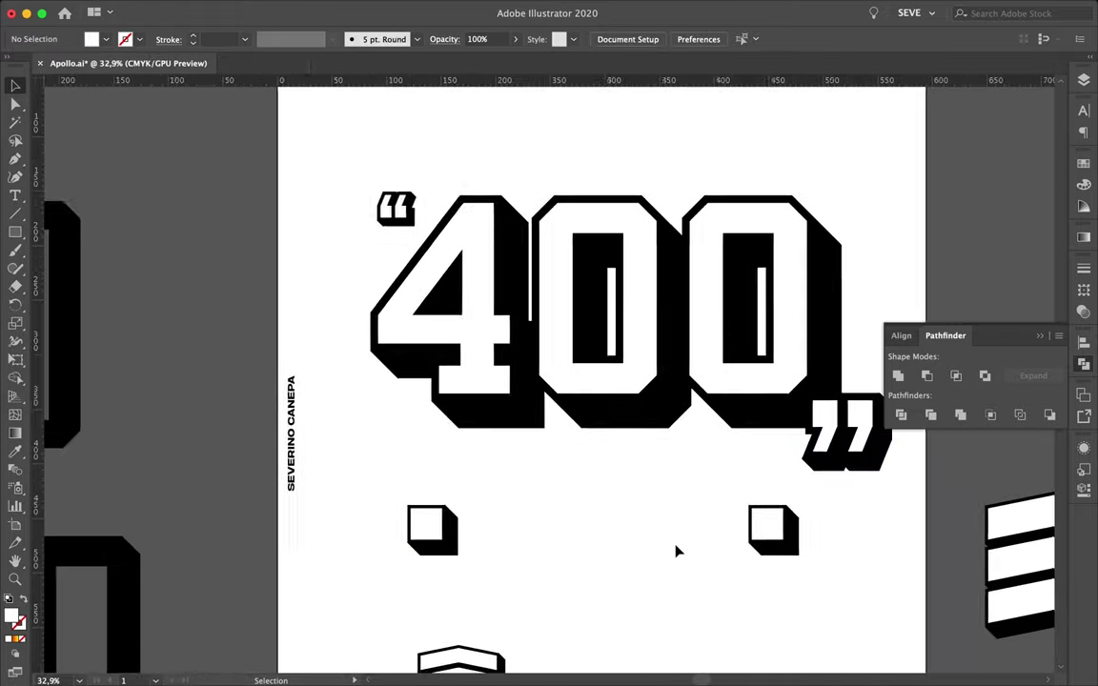
click(838, 438)
scroll(801, 388, up, 2)
scroll(791, 429, down, 3)
scroll(763, 448, up, 1)
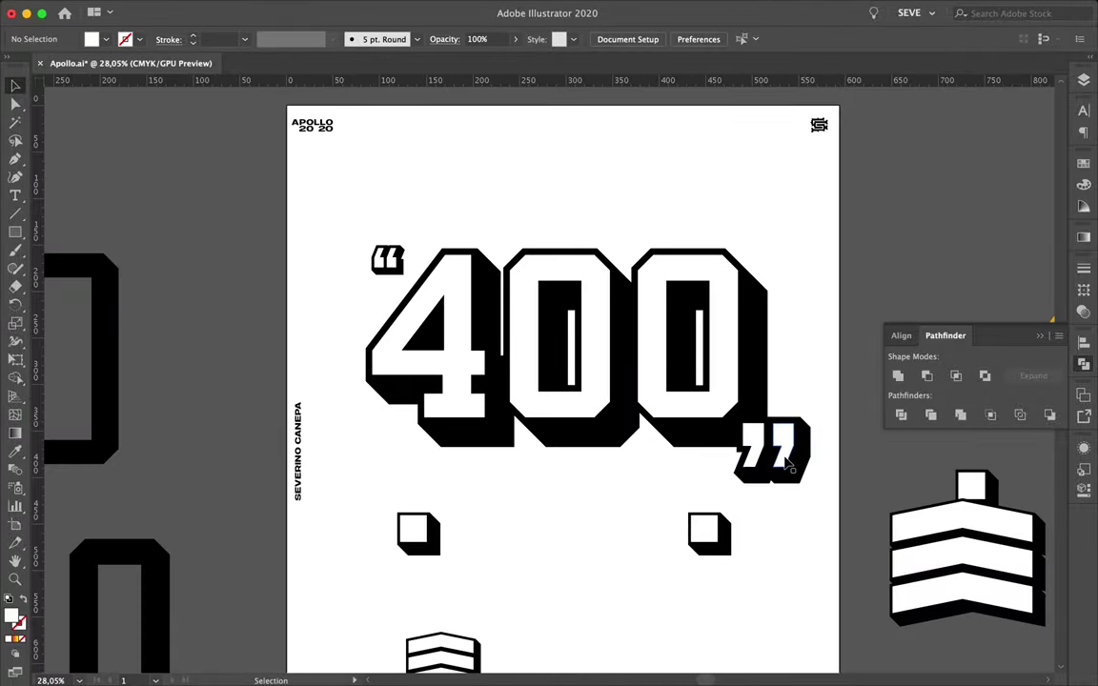
scroll(711, 410, up, 3)
scroll(696, 386, up, 2)
drag(683, 400, 658, 400)
click(885, 240)
scroll(885, 240, down, 3)
scroll(885, 241, down, 3)
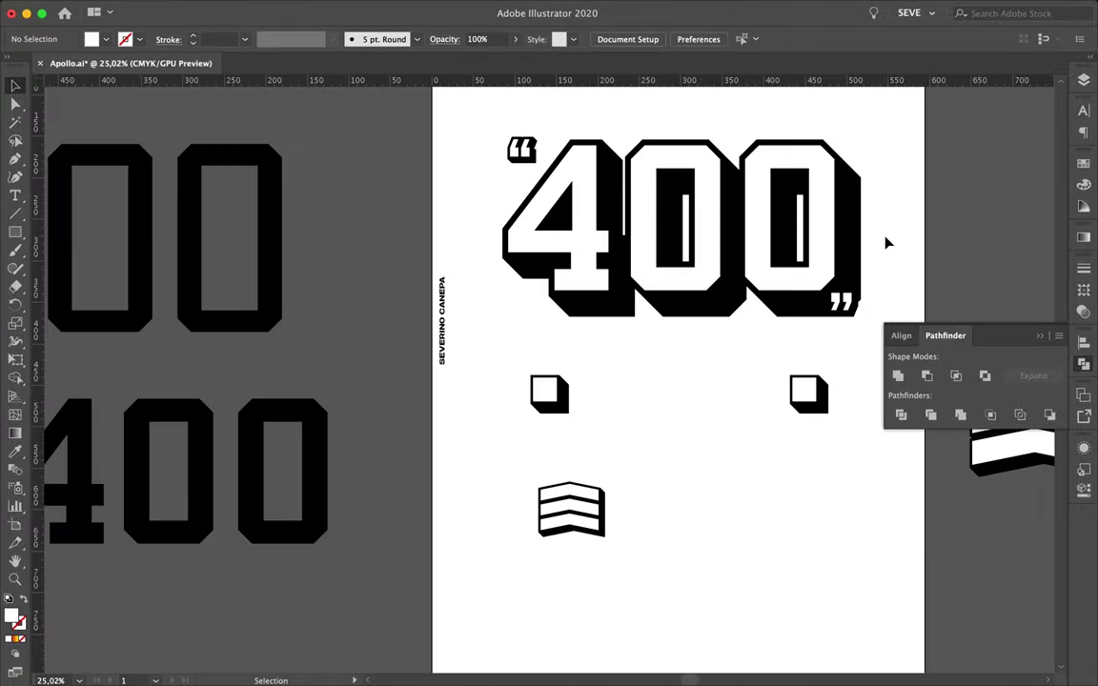
scroll(458, 338, up, 1)
Move the small left cube up to the 4's bottom-left corner.
click(488, 112)
scroll(491, 114, up, 5)
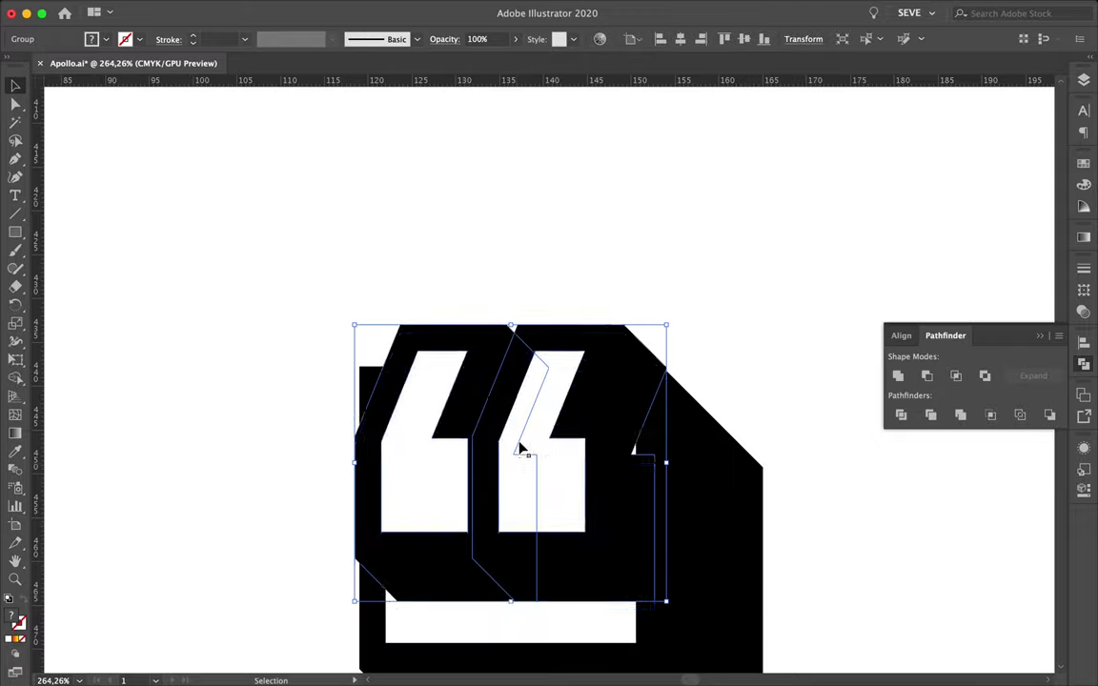
scroll(515, 481, down, 5)
scroll(510, 483, down, 1)
drag(486, 538, 484, 395)
scroll(325, 578, up, 5)
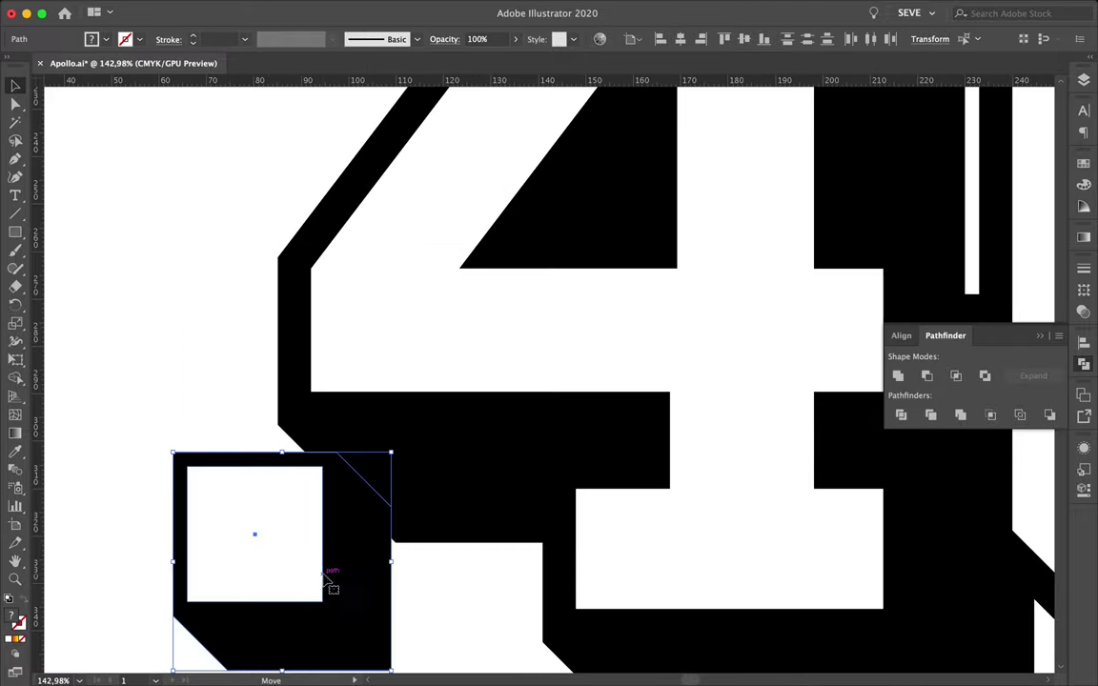
drag(510, 563, 510, 563)
scroll(510, 563, down, 5)
click(1083, 79)
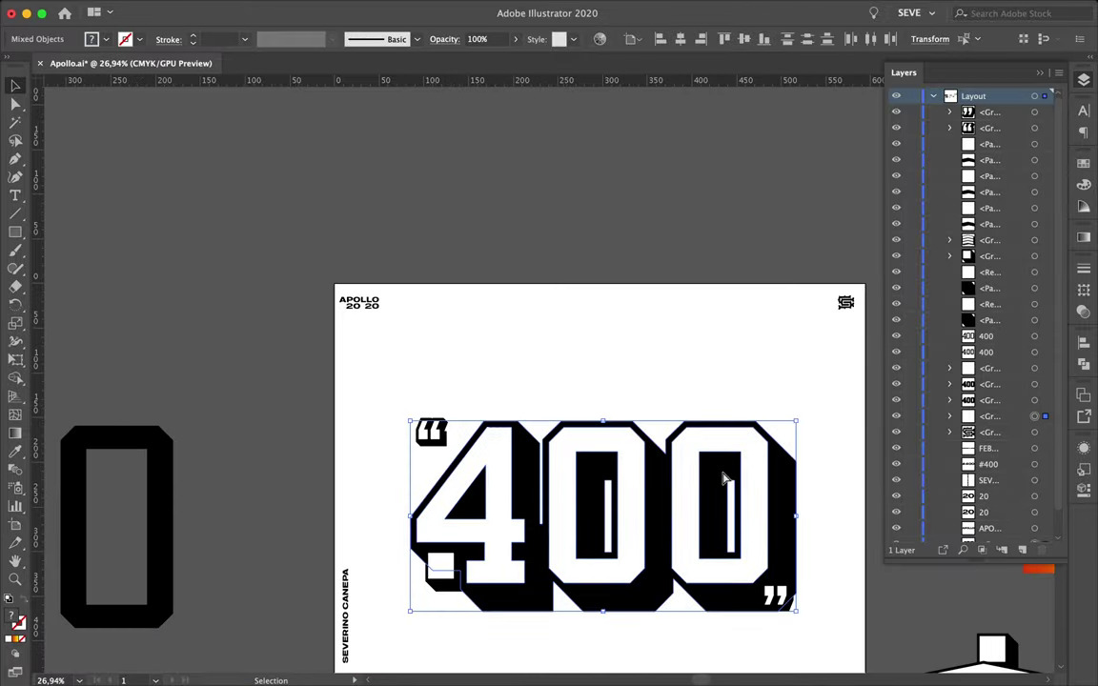
Create a new layer, move the 400 artwork onto it, and name it 400.
click(932, 95)
click(1022, 550)
scroll(691, 148, down, 3)
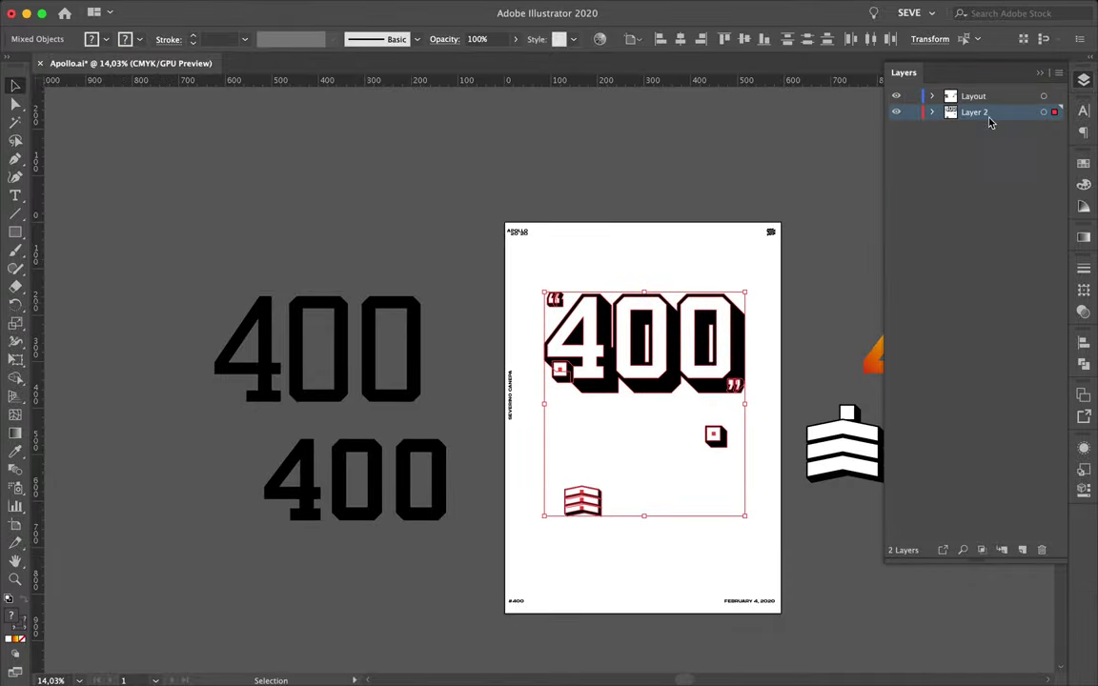
drag(1055, 128, 1054, 112)
click(1049, 128)
text(400)
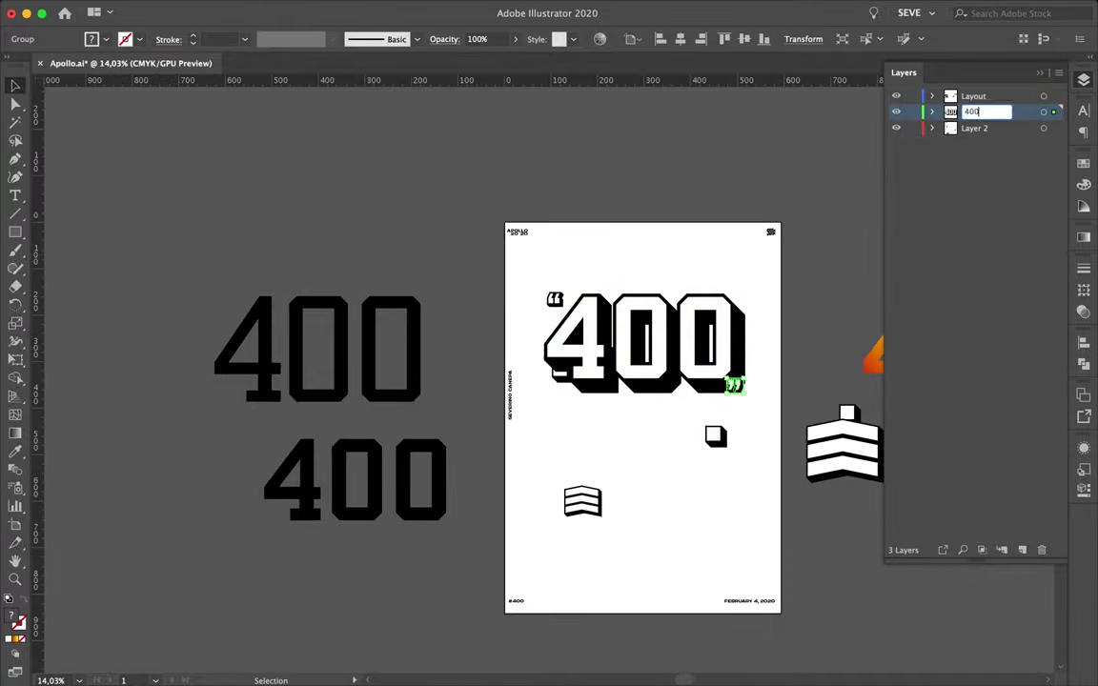
scroll(539, 340, up, 2)
click(536, 329)
Shift the small cube slightly below the 4 and reselect it.
drag(543, 329, 546, 332)
scroll(545, 332, up, 5)
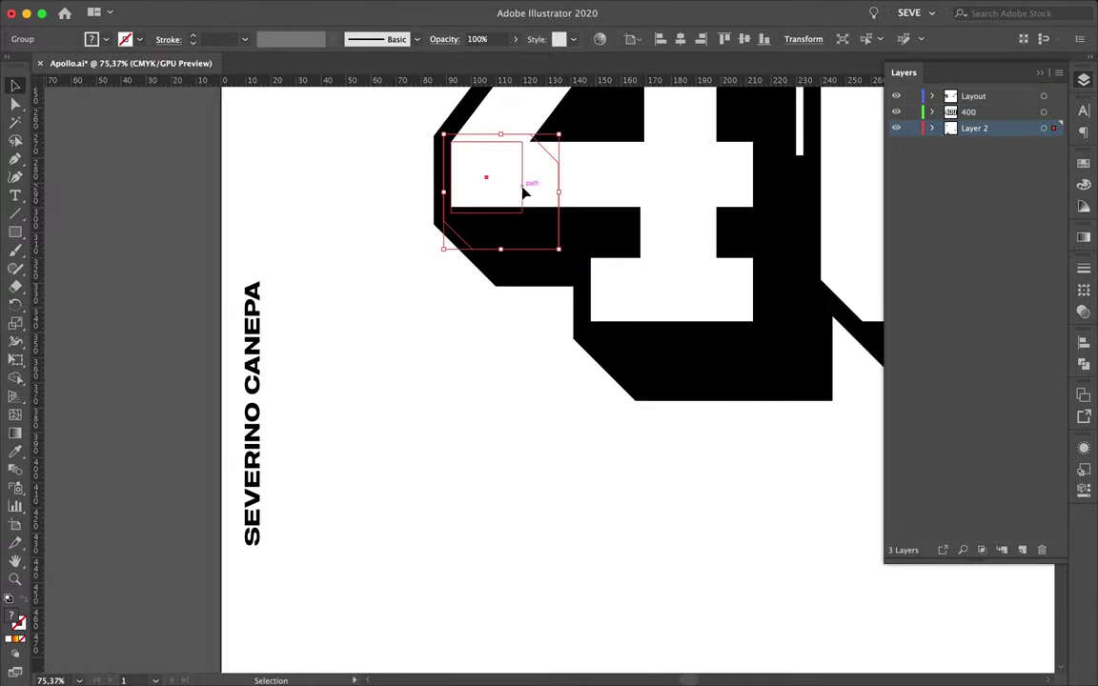
scroll(632, 524, down, 5)
click(632, 525)
scroll(545, 548, down, 1)
click(538, 498)
scroll(556, 514, up, 3)
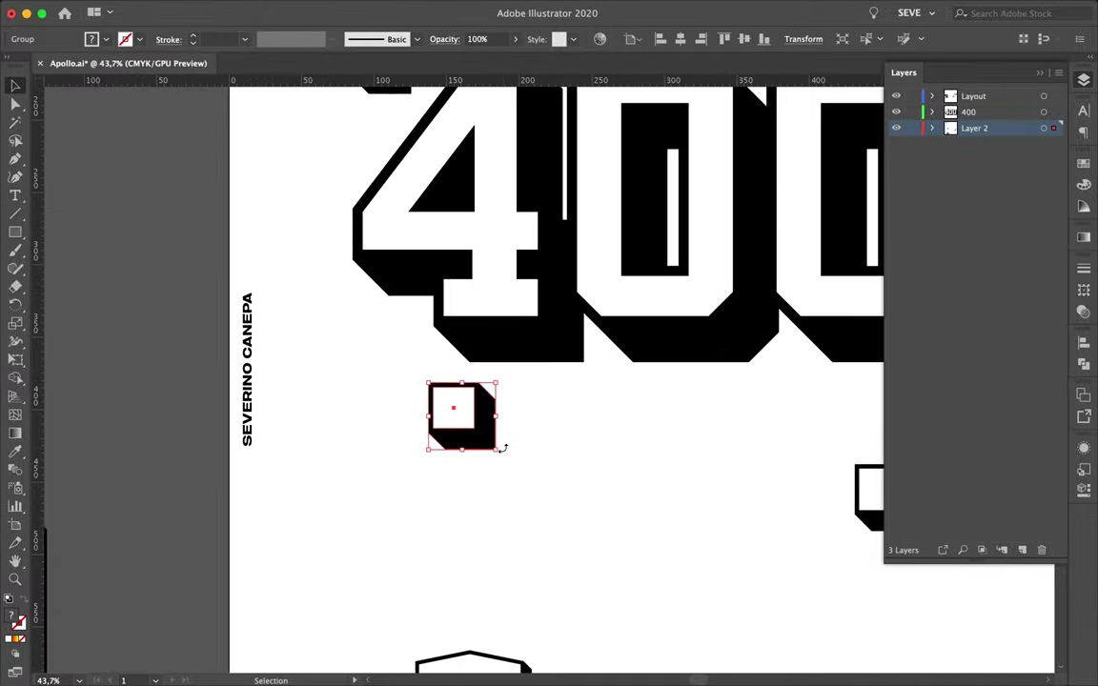
Give the small cube an Offset Path border and expand its appearance.
click(316, 7)
scroll(533, 507, down, 3)
scroll(465, 428, up, 6)
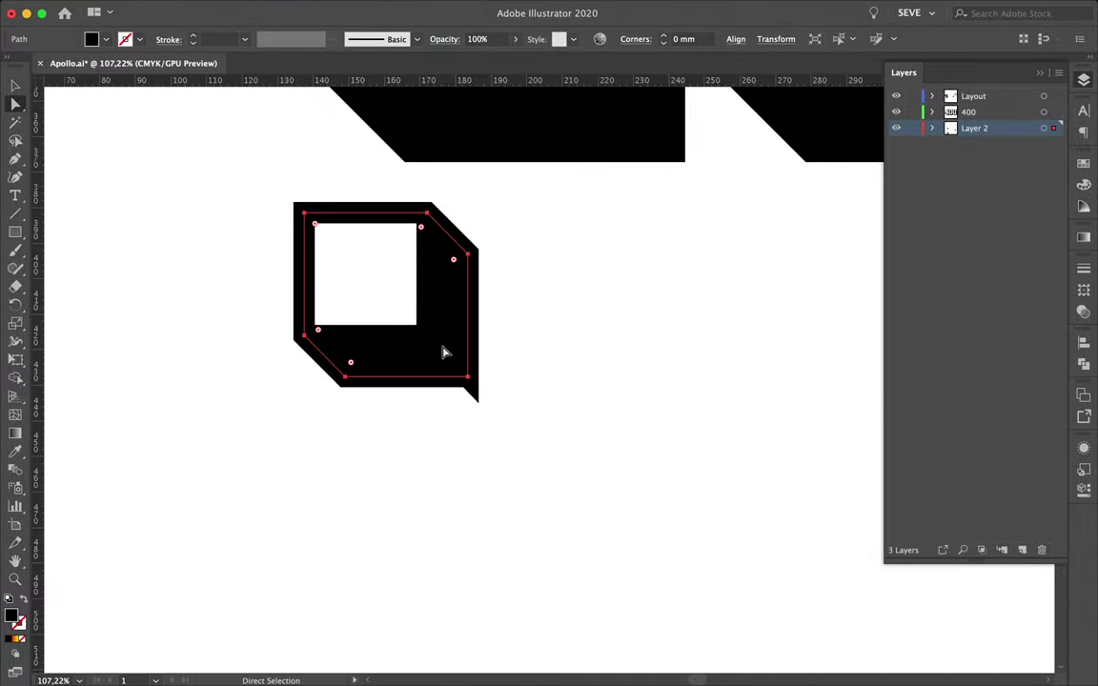
click(188, 7)
click(196, 191)
scroll(601, 480, up, 3)
scroll(601, 480, down, 5)
click(557, 451)
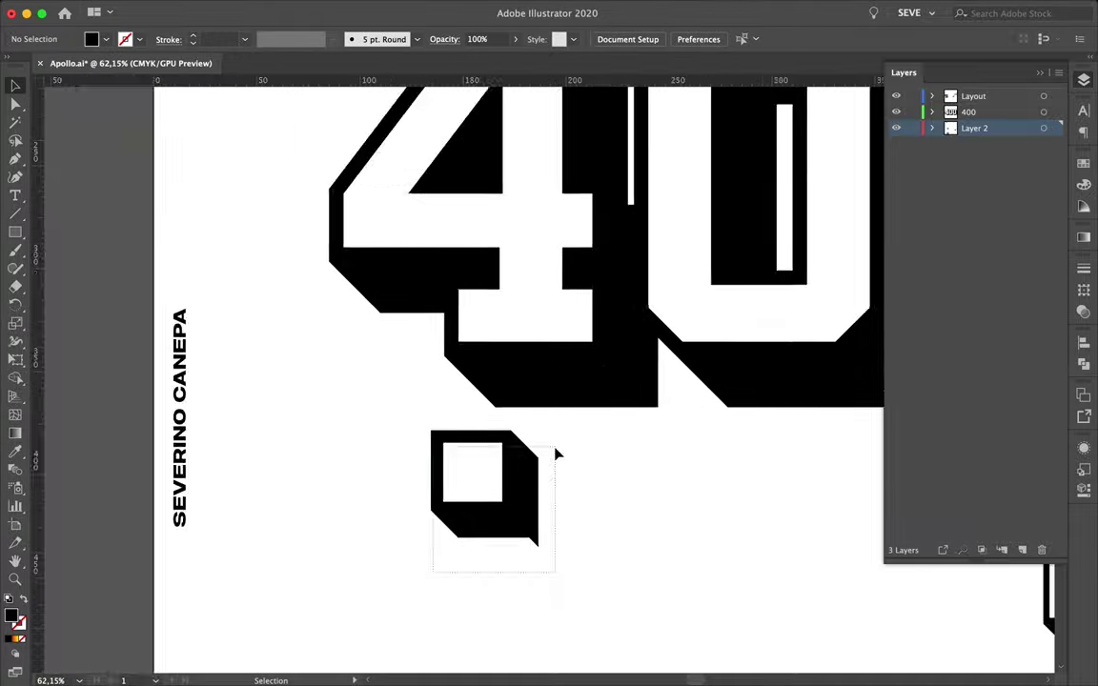
Snap a corner point of the cube's border onto the edge in outline view.
scroll(417, 431, up, 4)
key(p)
super+click(443, 463)
drag(659, 206, 672, 257)
scroll(684, 465, up, 5)
key(super+y)
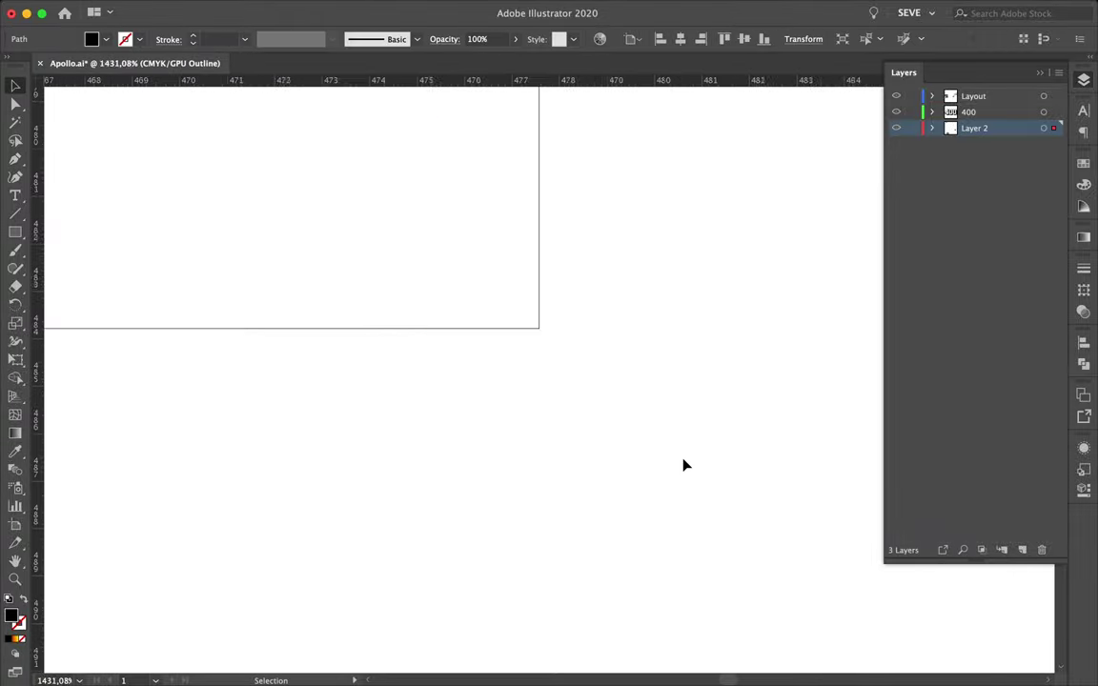
scroll(683, 465, up, 3)
key(a)
drag(458, 448, 463, 454)
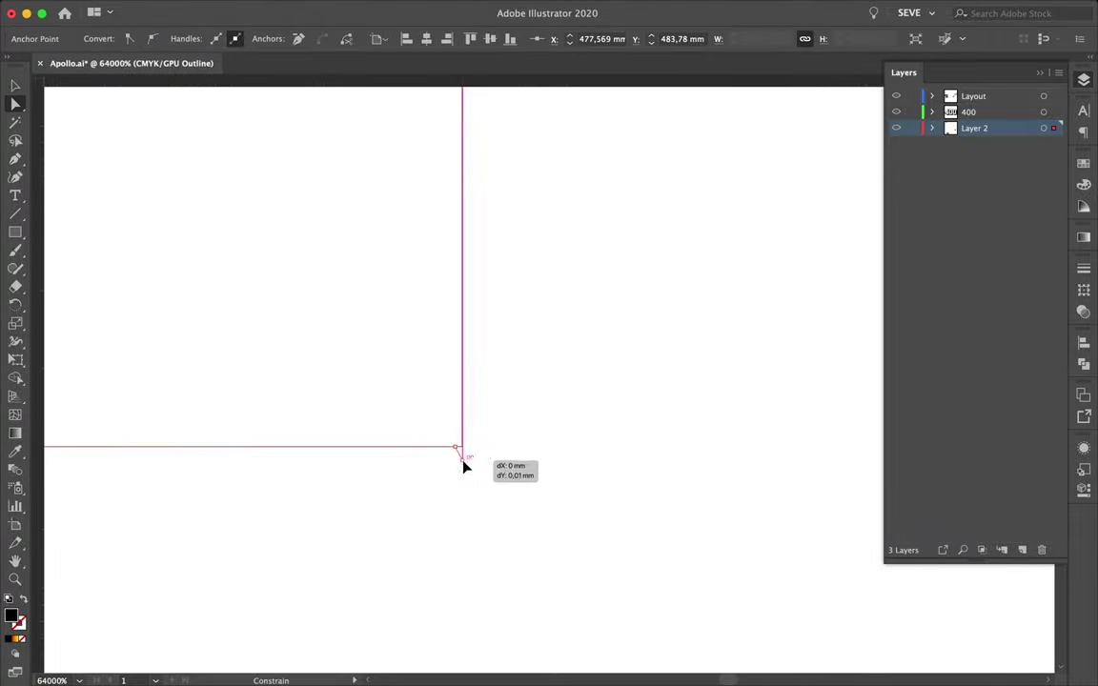
key(super+y)
key(v)
scroll(491, 424, down, 10)
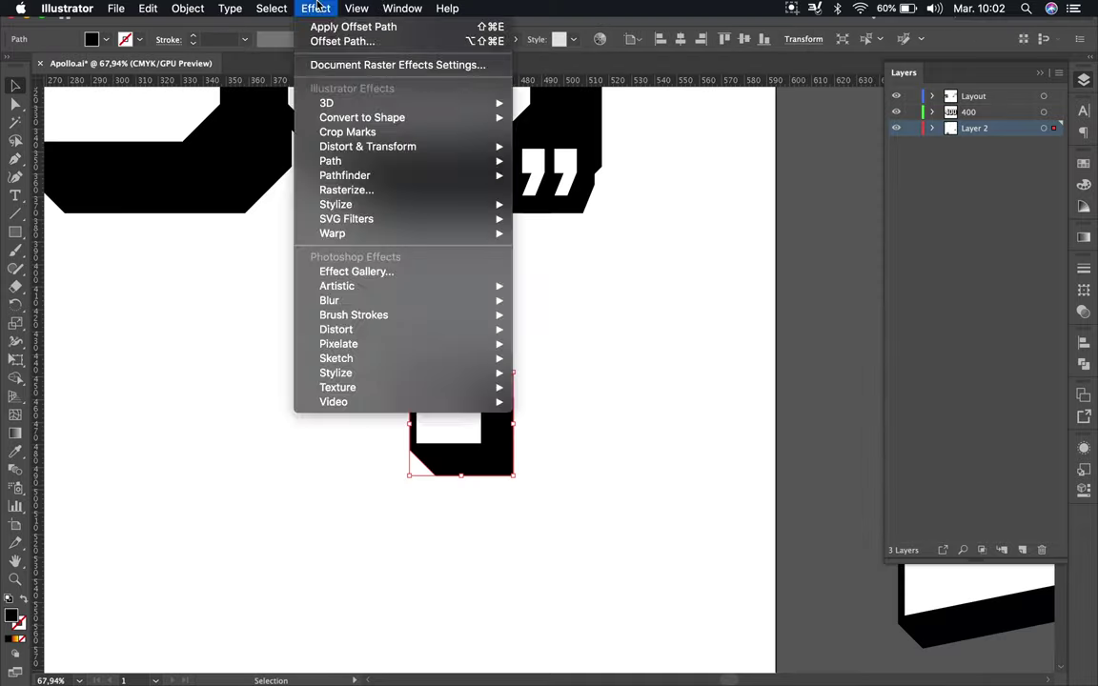
Fit the artboard in view, shift the small cube, and enlarge the opening quote.
key(super+0)
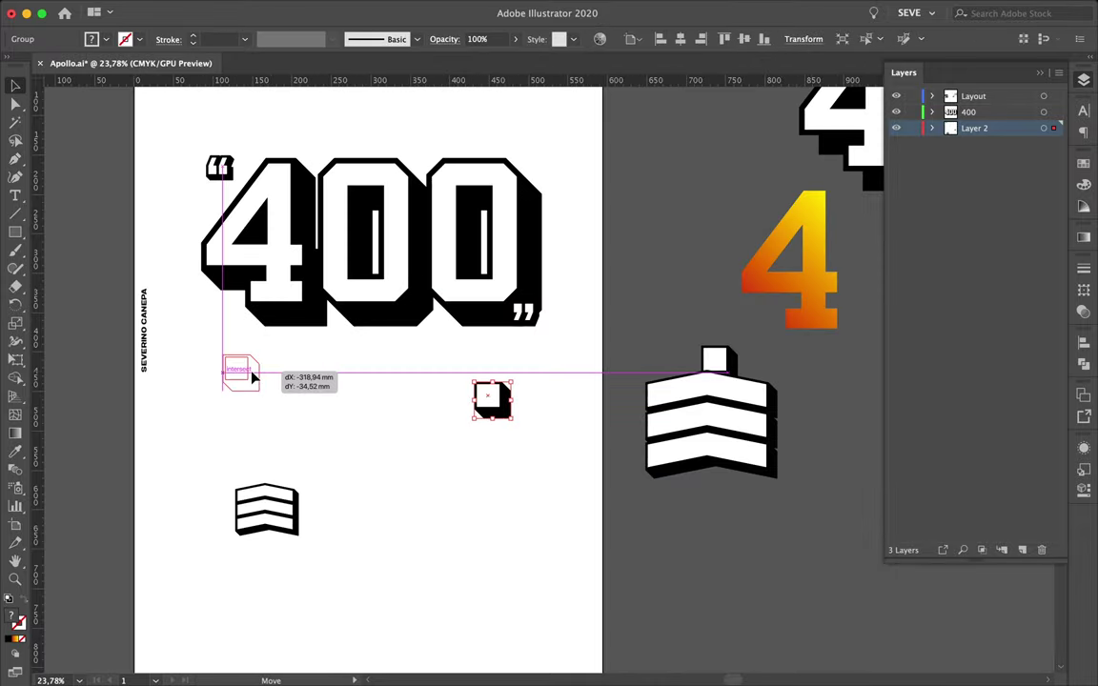
drag(252, 379, 253, 379)
scroll(505, 369, up, 3)
scroll(382, 286, down, 5)
click(298, 241)
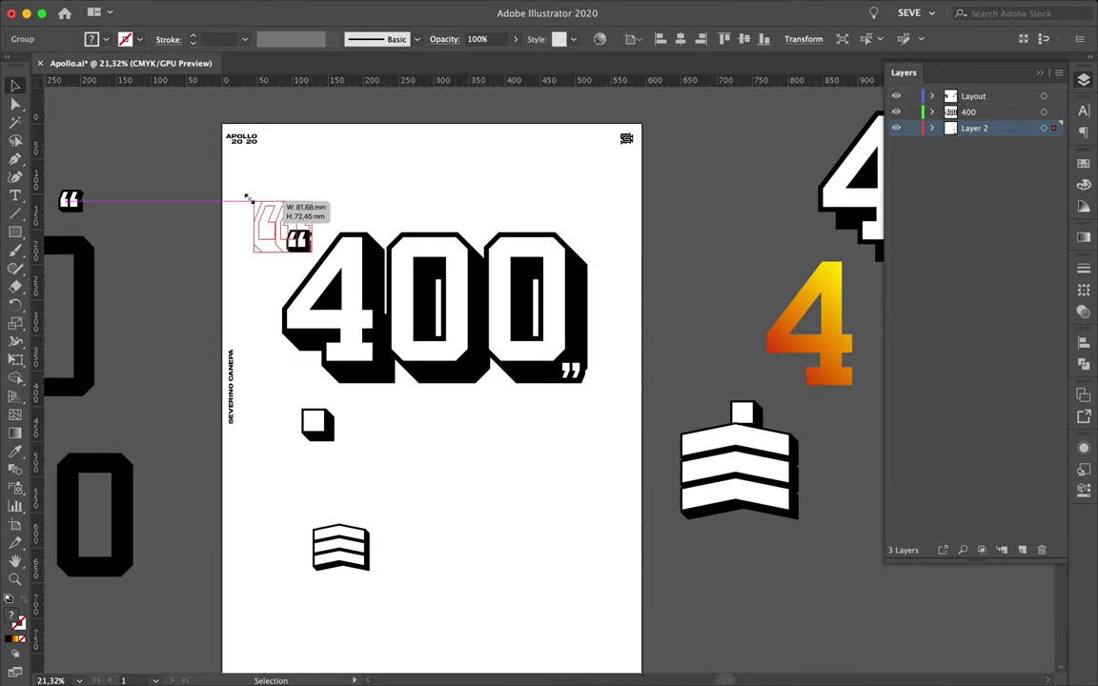
drag(247, 198, 257, 182)
scroll(296, 215, up, 2)
Apply a -3 mm Miter Offset Path to the opening quote and expand it.
click(321, 7)
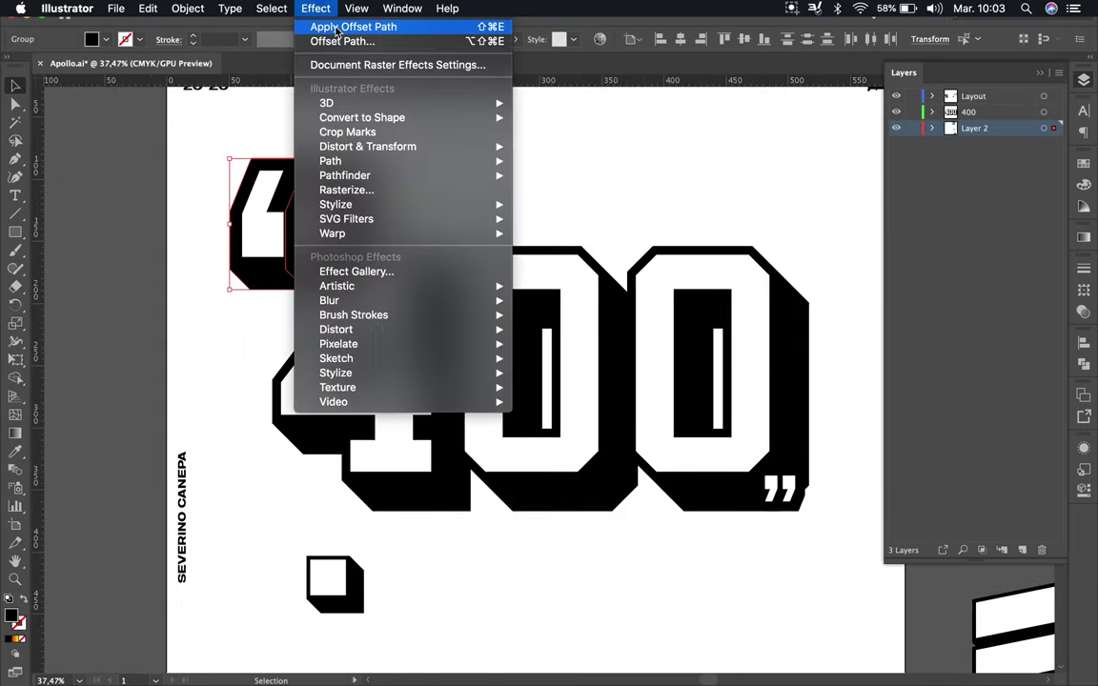
click(343, 39)
key(Return)
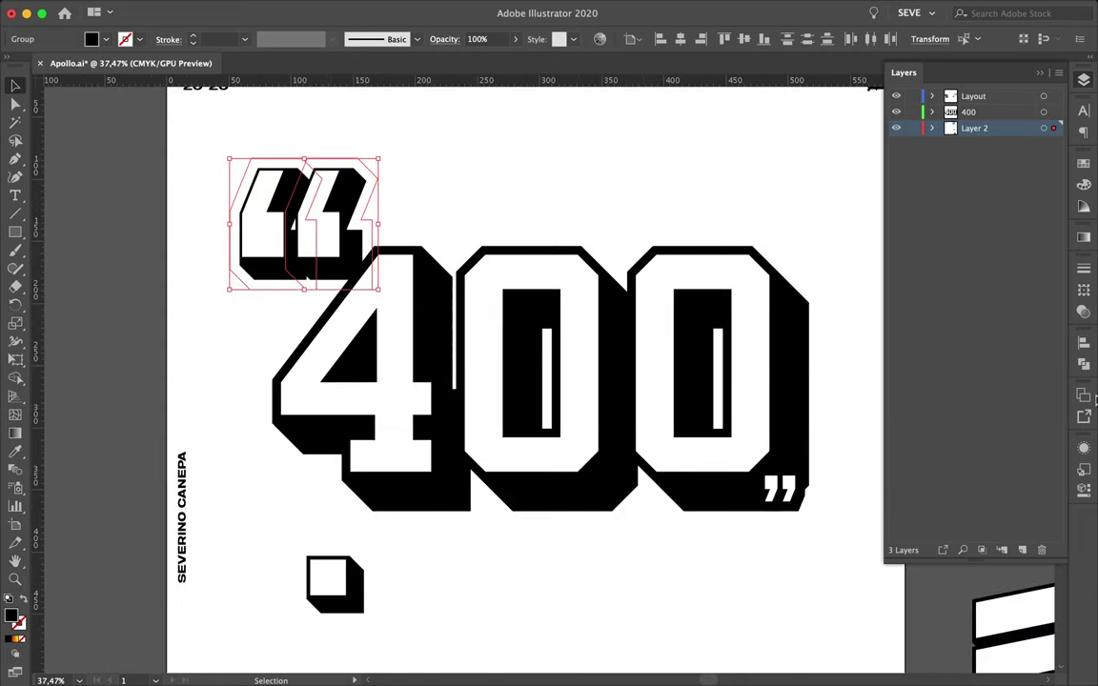
click(1084, 448)
click(946, 485)
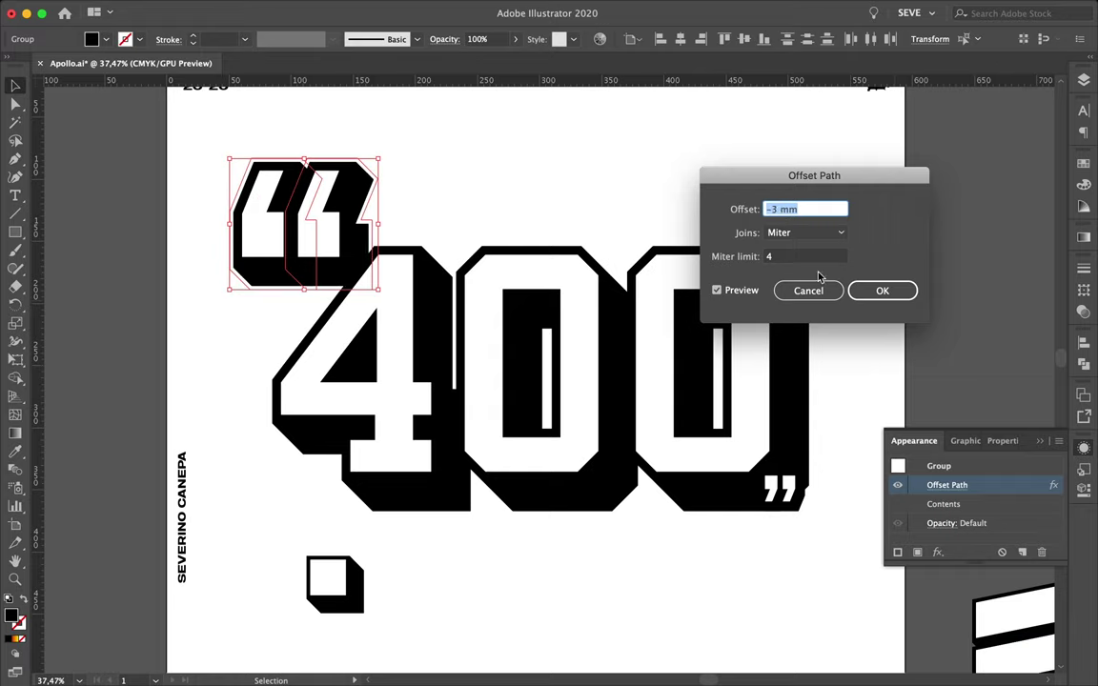
key(Return)
click(186, 8)
click(229, 184)
Set the outlined opening quote against the 4's top-left corner.
click(482, 171)
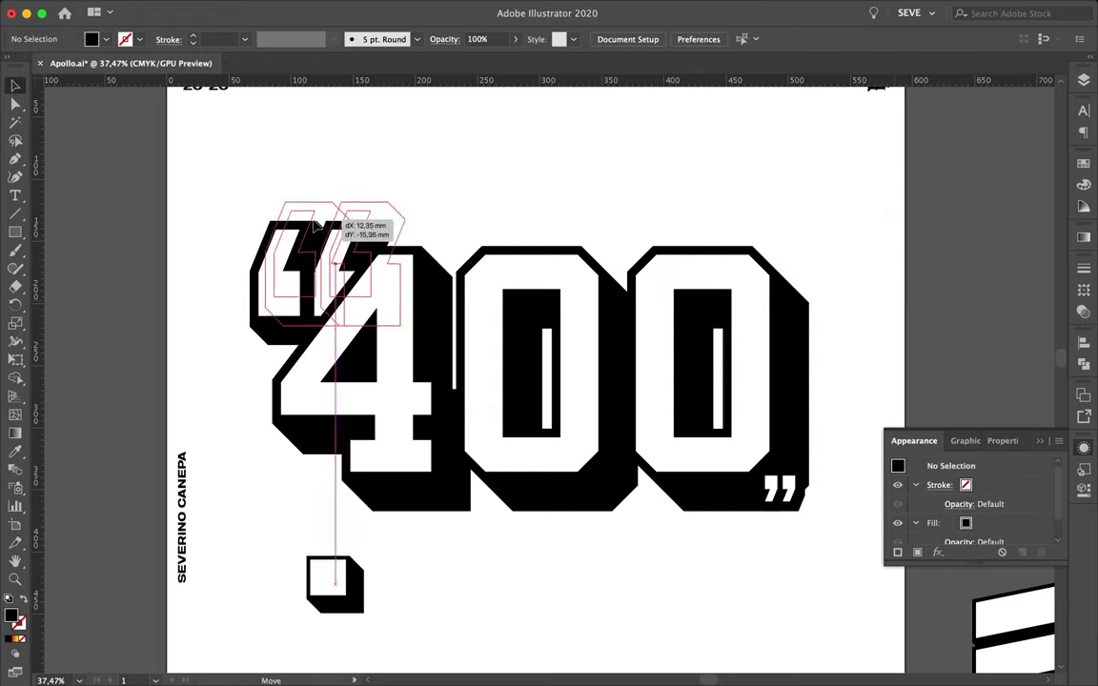
drag(315, 226, 315, 226)
scroll(787, 499, down, 5)
click(784, 493)
Reposition and enlarge the closing quote copy while viewing in Outline mode.
drag(523, 357, 758, 588)
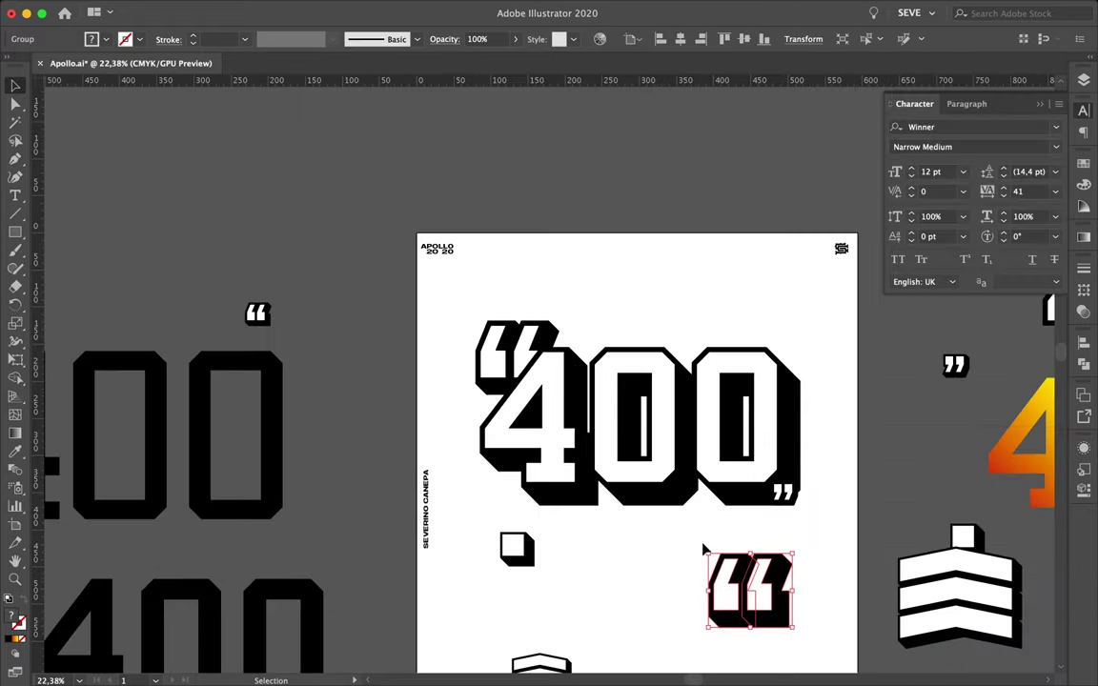
scroll(812, 570, down, 3)
scroll(809, 402, up, 5)
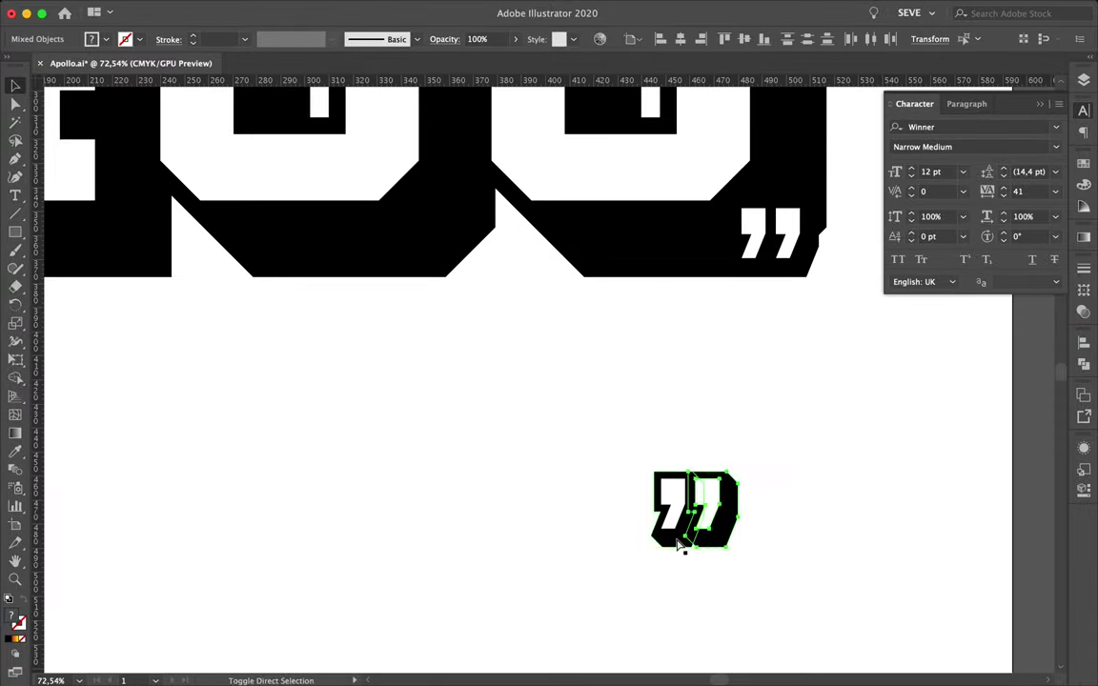
drag(699, 502, 742, 465)
key(super+y)
scroll(359, 217, up, 5)
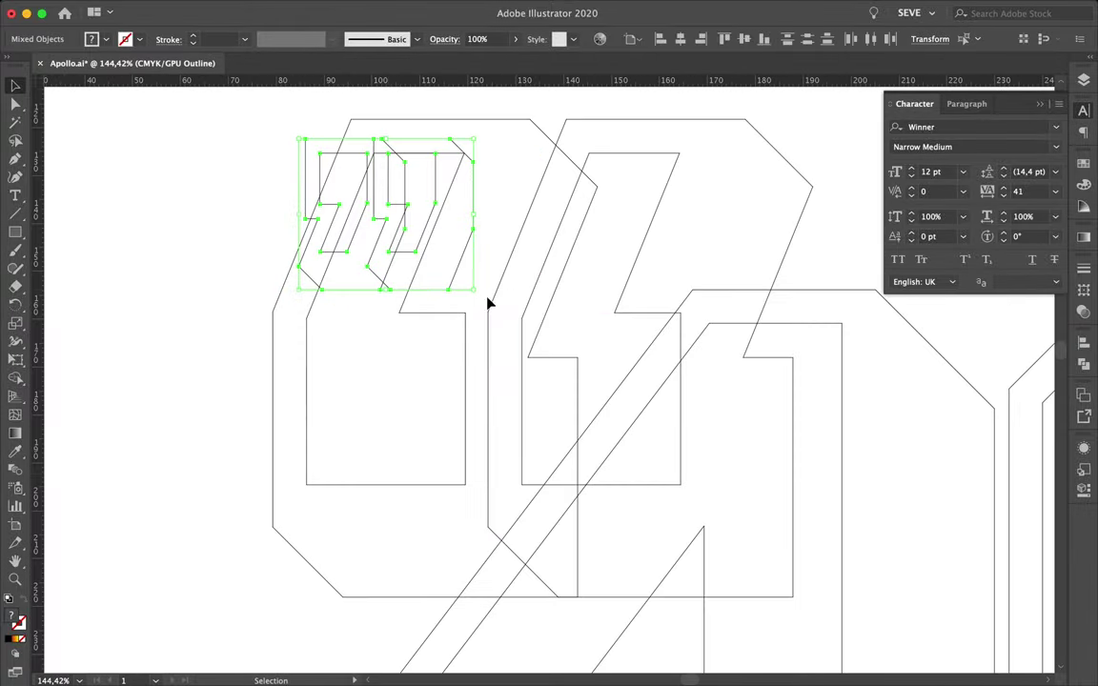
mouse_move(410, 476)
mouse_down()
mouse_move(551, 587)
mouse_move(561, 625)
mouse_up()
scroll(640, 541, down, 5)
Apply Offset Path to the closing quote and expand its appearance.
key(super+y)
scroll(641, 541, down, 5)
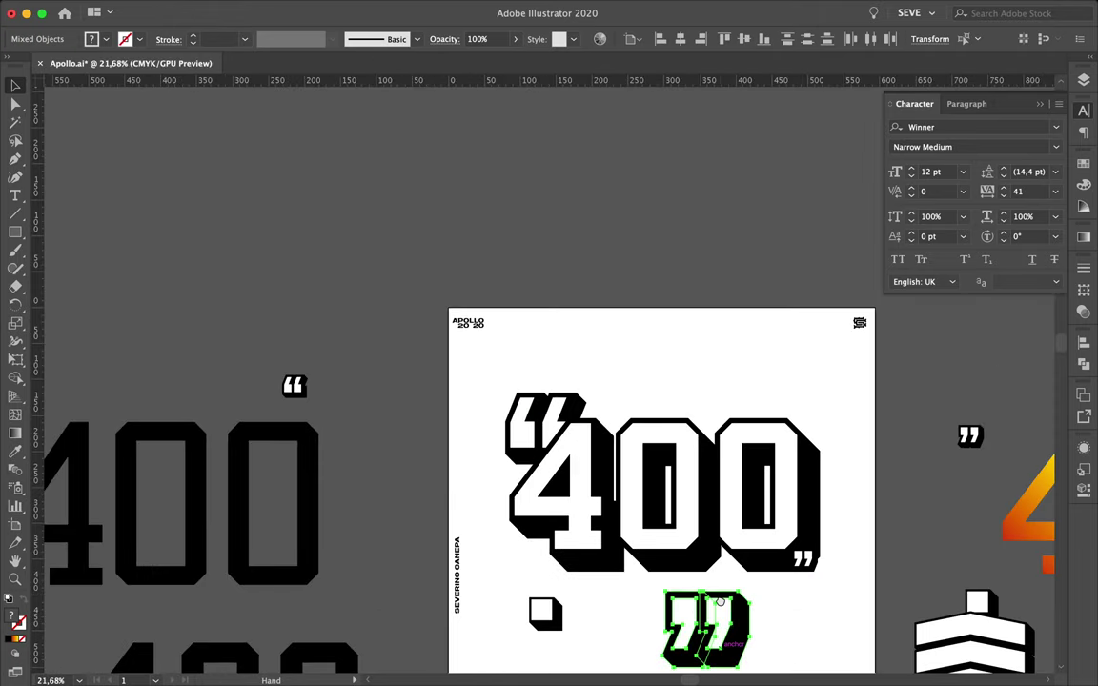
scroll(610, 515, right, 3)
click(315, 7)
mouse_move(346, 218)
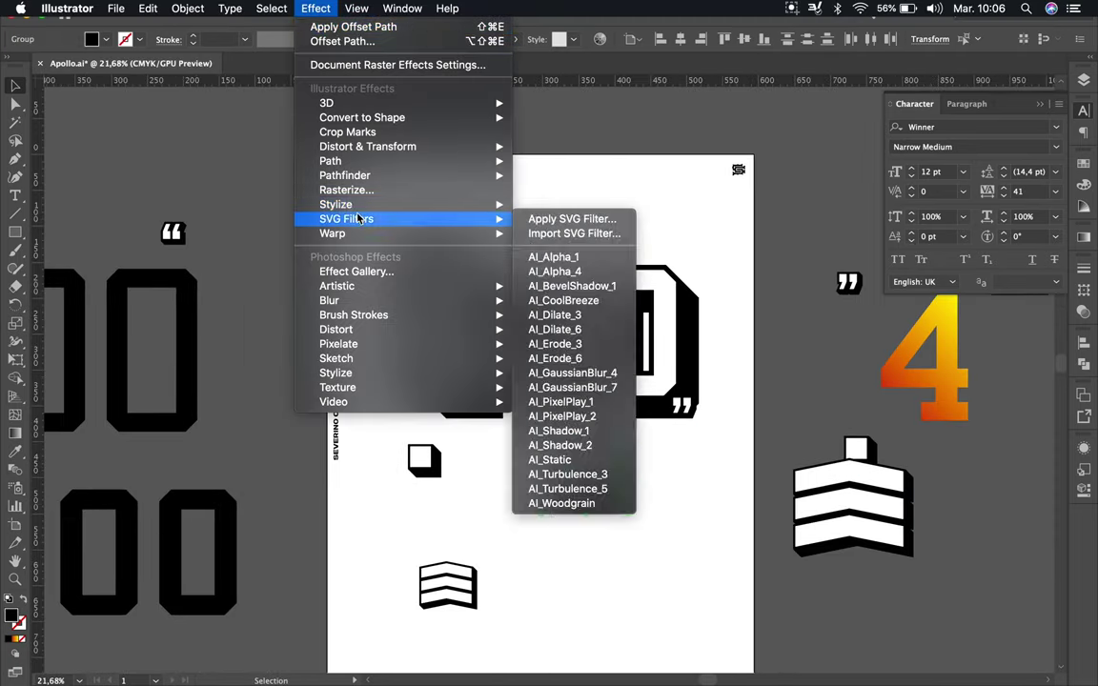
click(560, 161)
click(808, 291)
click(186, 7)
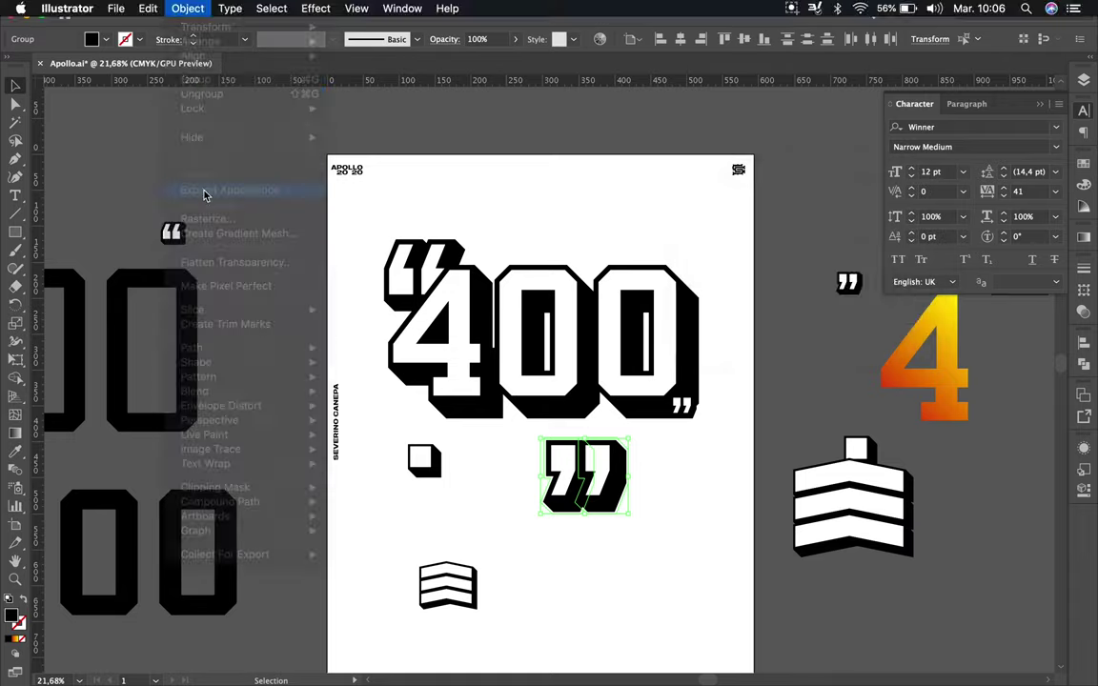
key(Escape)
Place the big outlined closing quote at the lower right of the 400.
scroll(610, 381, up, 3)
mouse_move(602, 514)
mouse_down()
mouse_move(839, 419)
mouse_move(811, 410)
mouse_up()
scroll(730, 448, up, 3)
Bring the closing quote one step forward in the stacking order.
scroll(725, 386, down, 3)
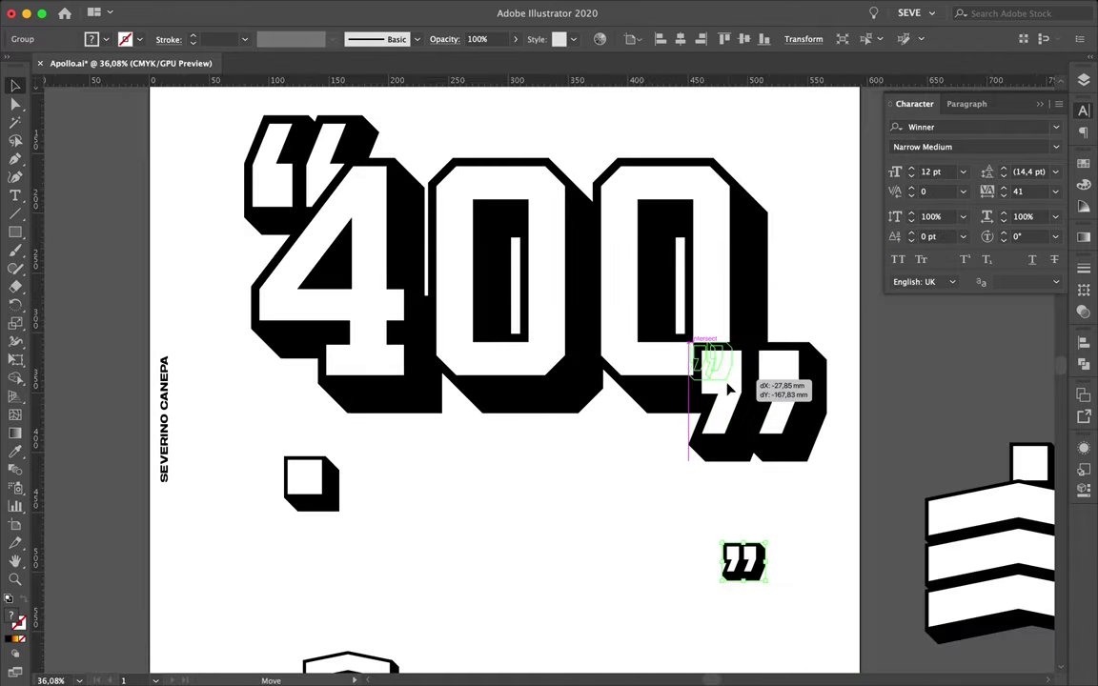
scroll(715, 352, up, 8)
right_click(604, 286)
click(841, 422)
Nudge the small closing quote slightly right against the 400's final 0.
scroll(639, 303, up, 3)
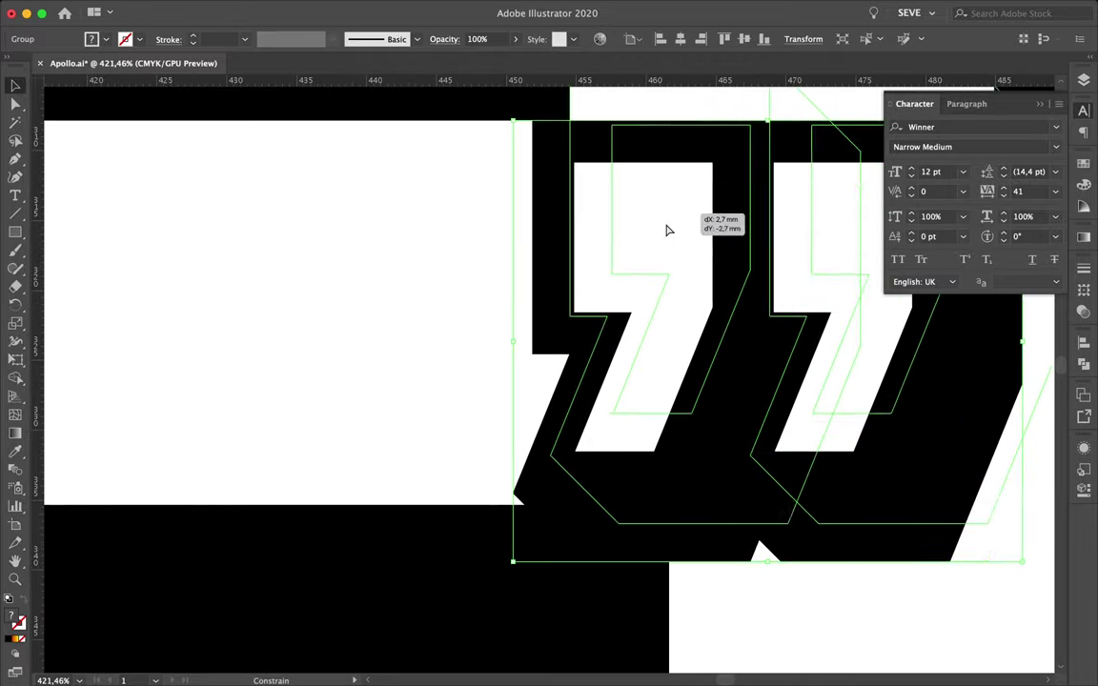
scroll(446, 543, down, 5)
scroll(696, 262, down, 6)
click(815, 540)
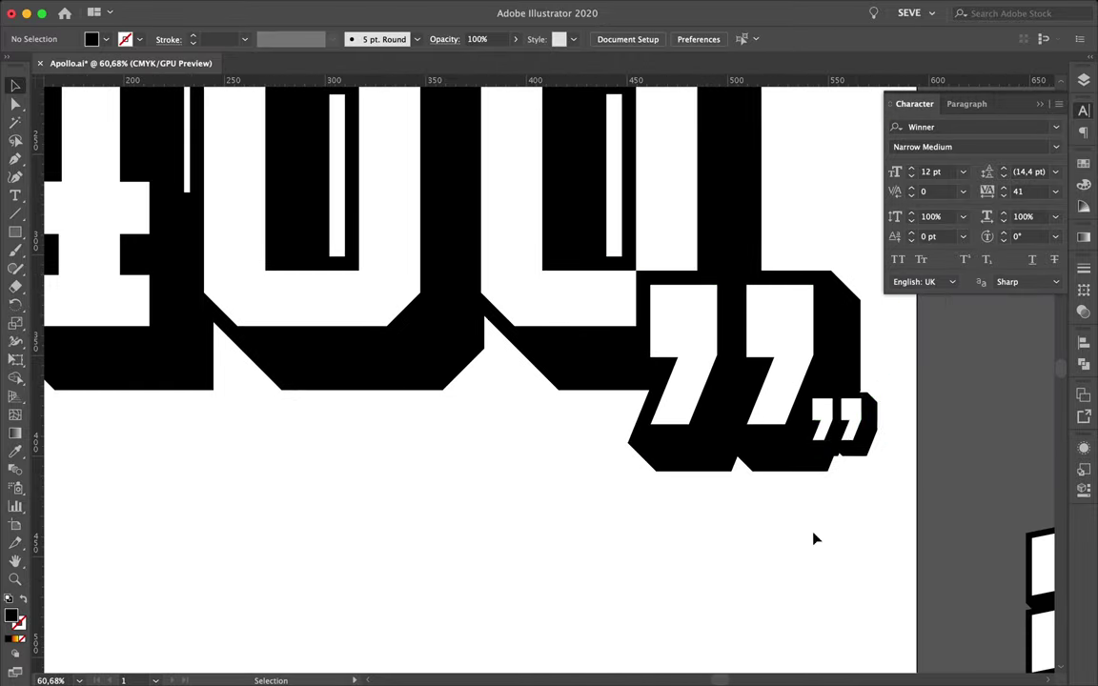
scroll(775, 543, down, 6)
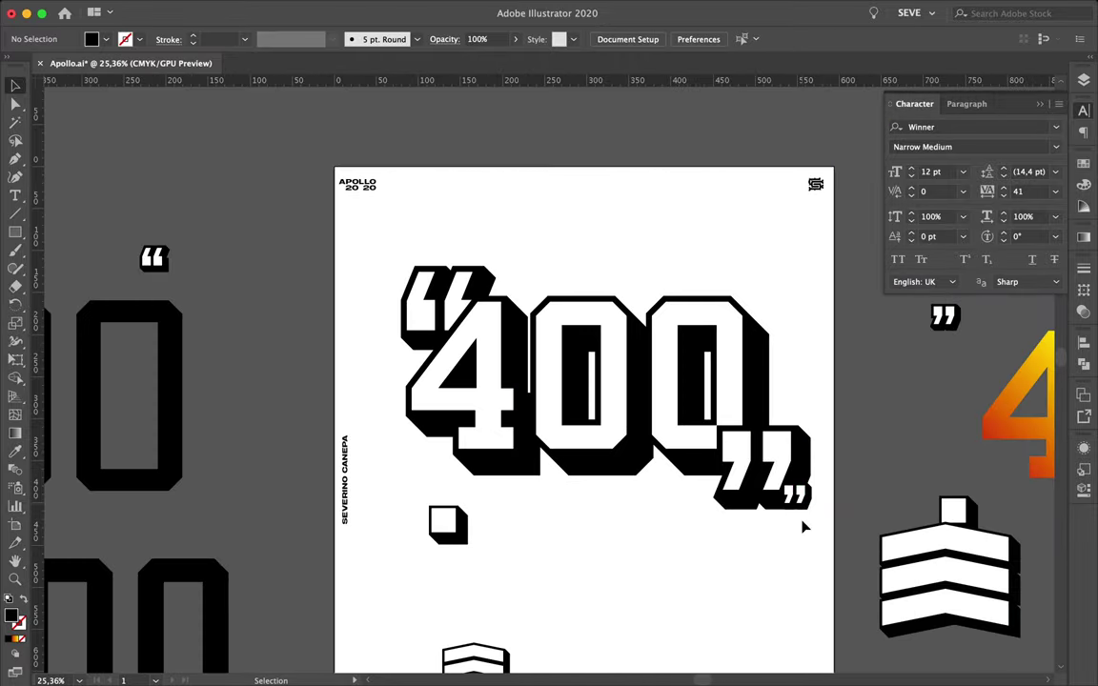
drag(792, 420, 805, 421)
Move the large closing quote lower down the poster.
scroll(596, 534, up, 2)
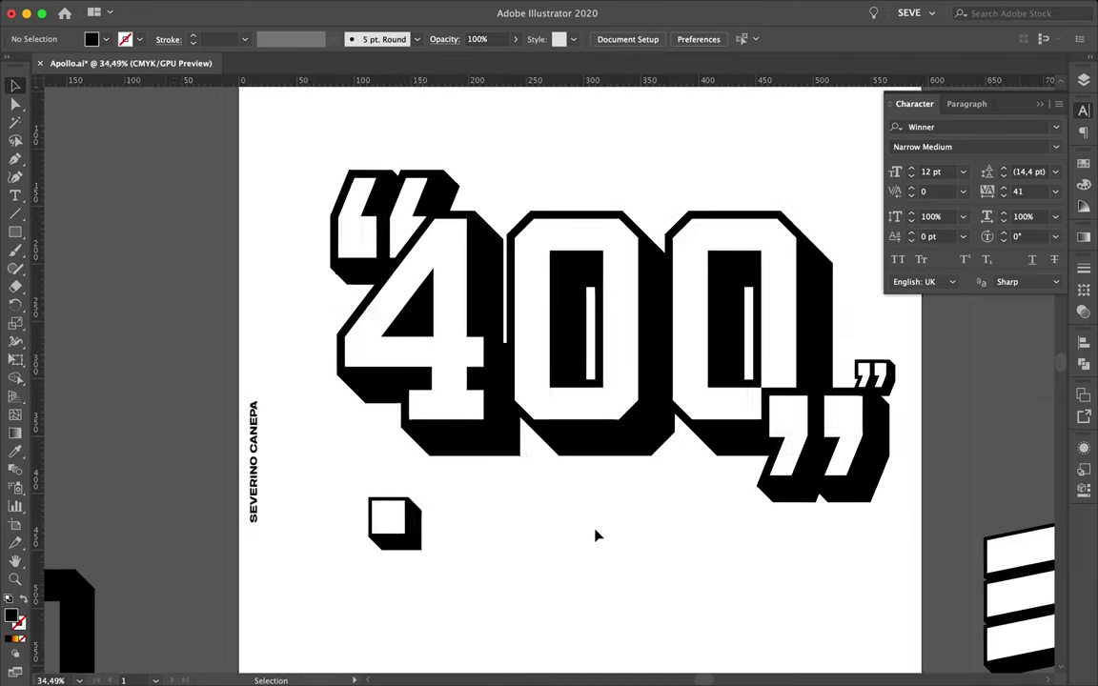
scroll(464, 598, down, 2)
scroll(404, 558, down, 4)
drag(667, 448, 668, 586)
mouse_move(697, 383)
mouse_down()
mouse_move(700, 402)
mouse_move(632, 379)
mouse_up()
scroll(673, 506, up, 5)
scroll(705, 436, up, 5)
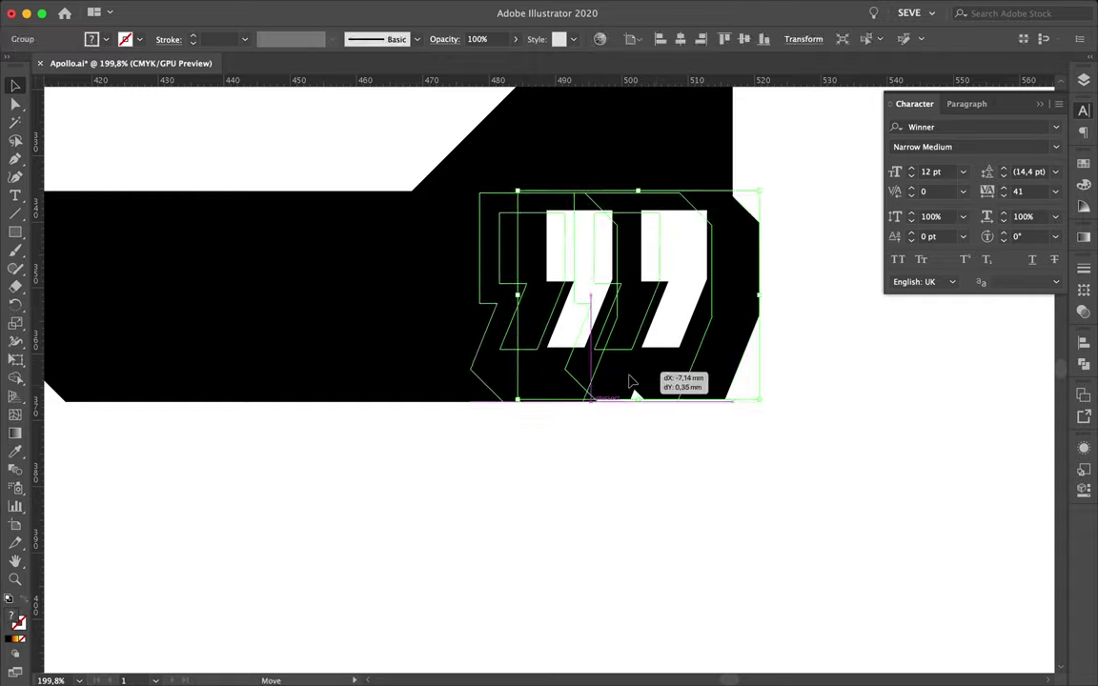
click(622, 491)
Unite the chevron stack shapes into one with Pathfinder.
scroll(623, 491, down, 10)
scroll(588, 515, up, 6)
scroll(294, 618, down, 5)
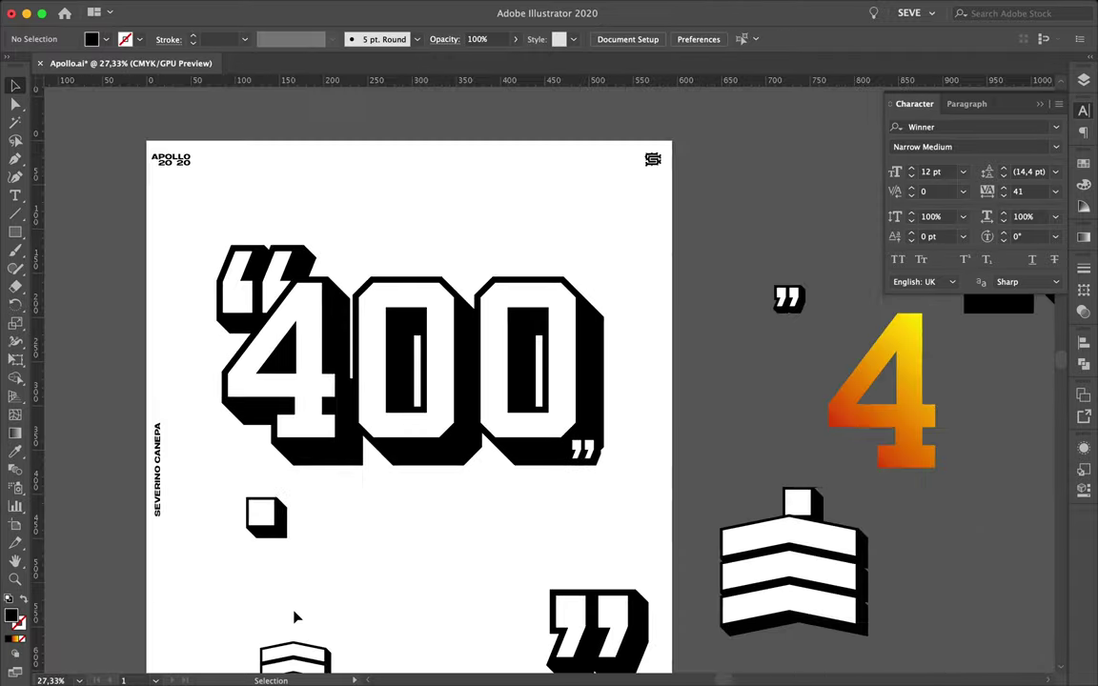
scroll(321, 536, up, 2)
click(321, 536)
scroll(321, 535, up, 1)
key(super+shift+F9)
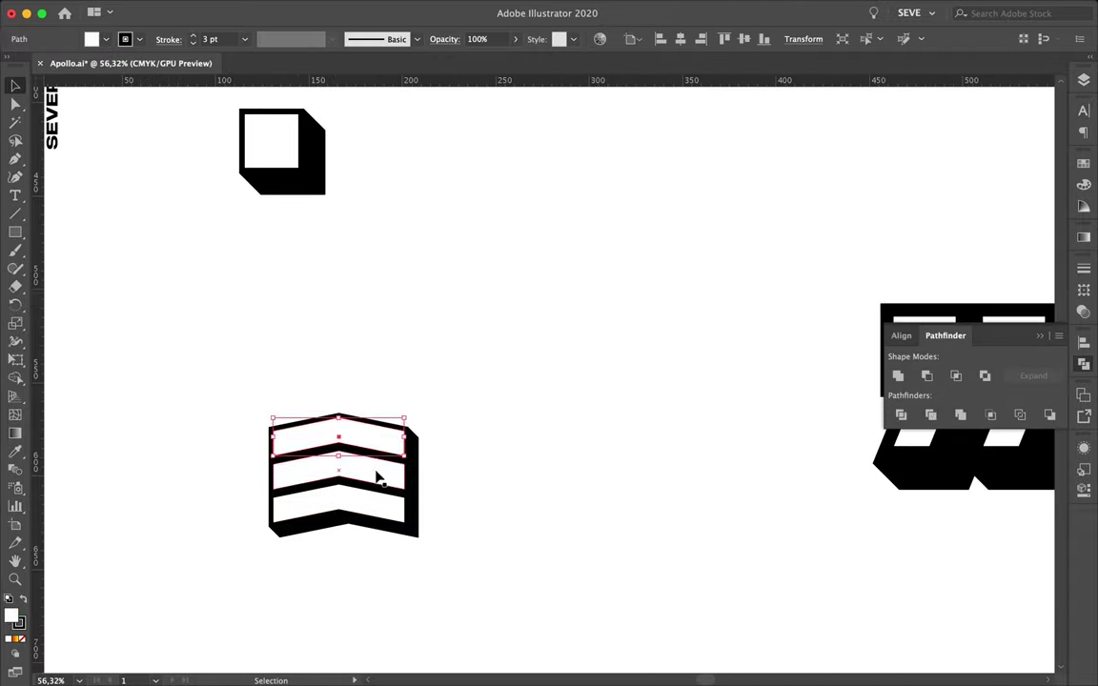
click(898, 376)
Undo the chevron merge, bring up its stroke settings, and select the opening quote.
right_click(344, 448)
click(420, 575)
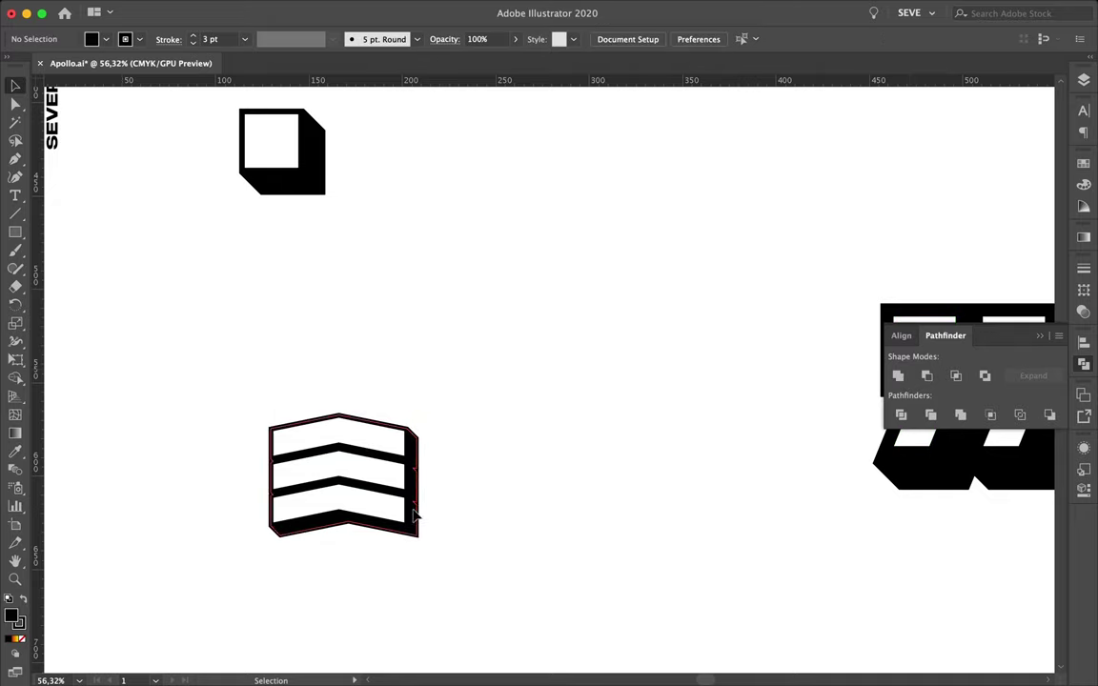
key(super+z)
click(188, 8)
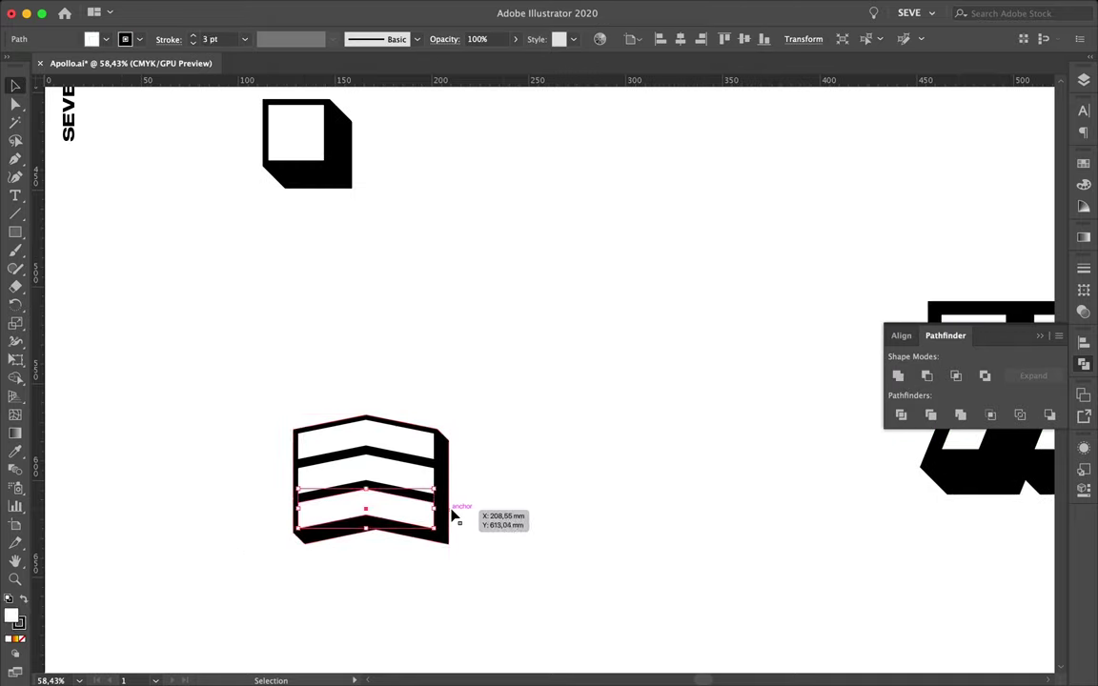
click(1083, 268)
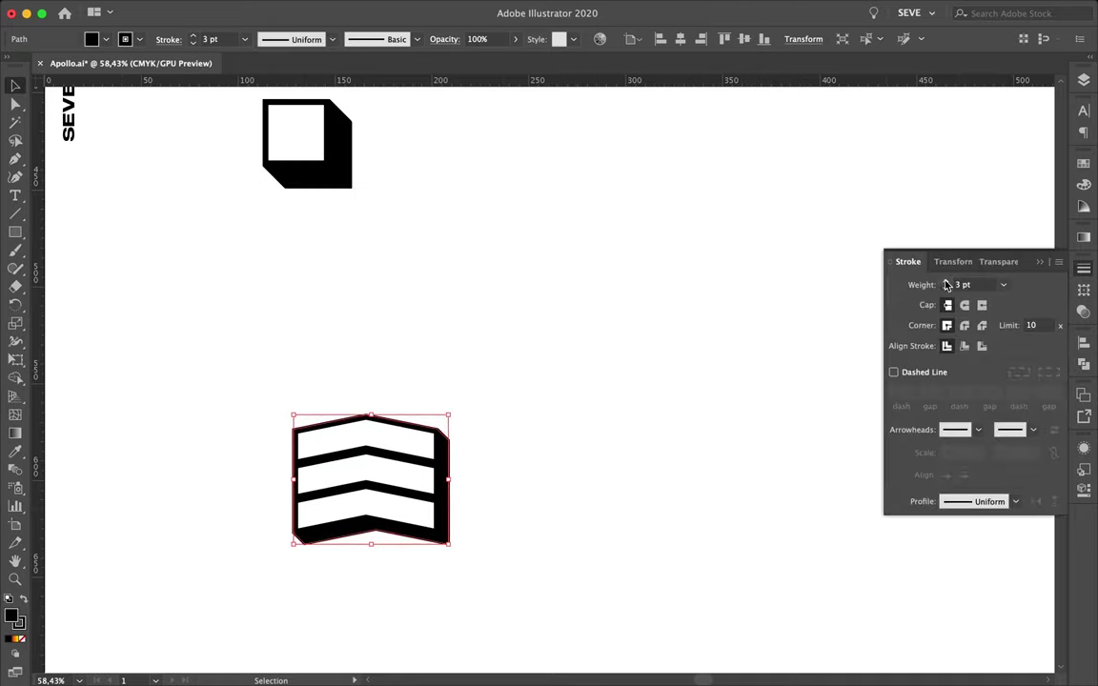
scroll(578, 502, down, 5)
scroll(579, 502, down, 2)
click(472, 221)
Duplicate the 400 below the original, then align the copy back onto it.
scroll(575, 163, up, 5)
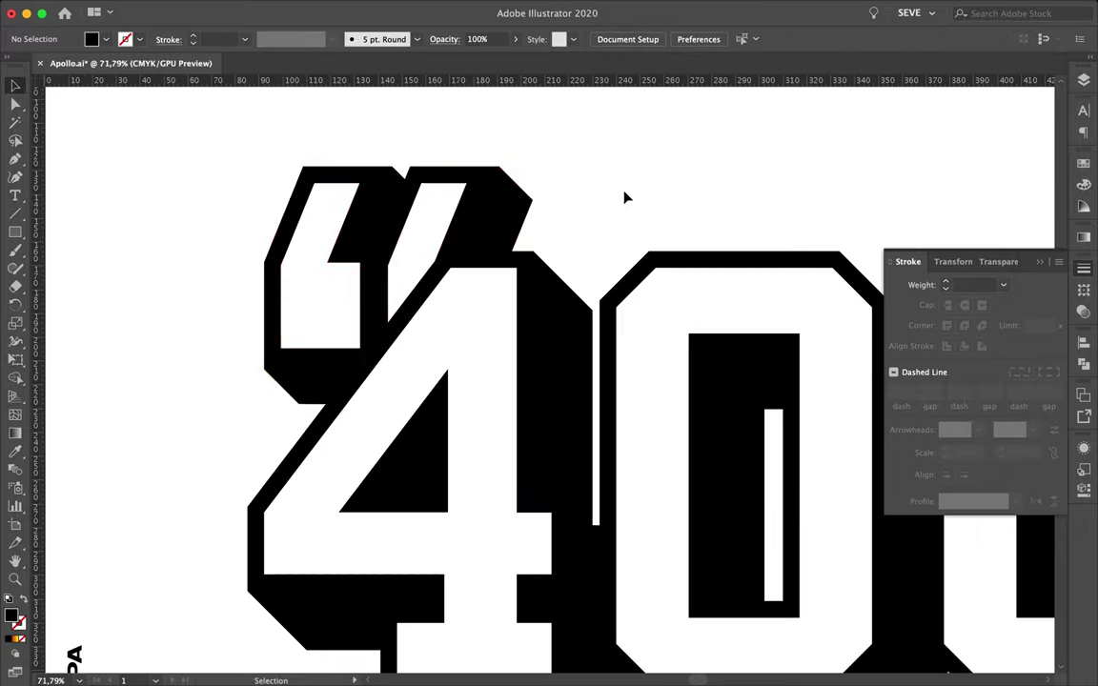
scroll(610, 456, down, 6)
scroll(591, 396, up, 3)
drag(583, 343, 583, 581)
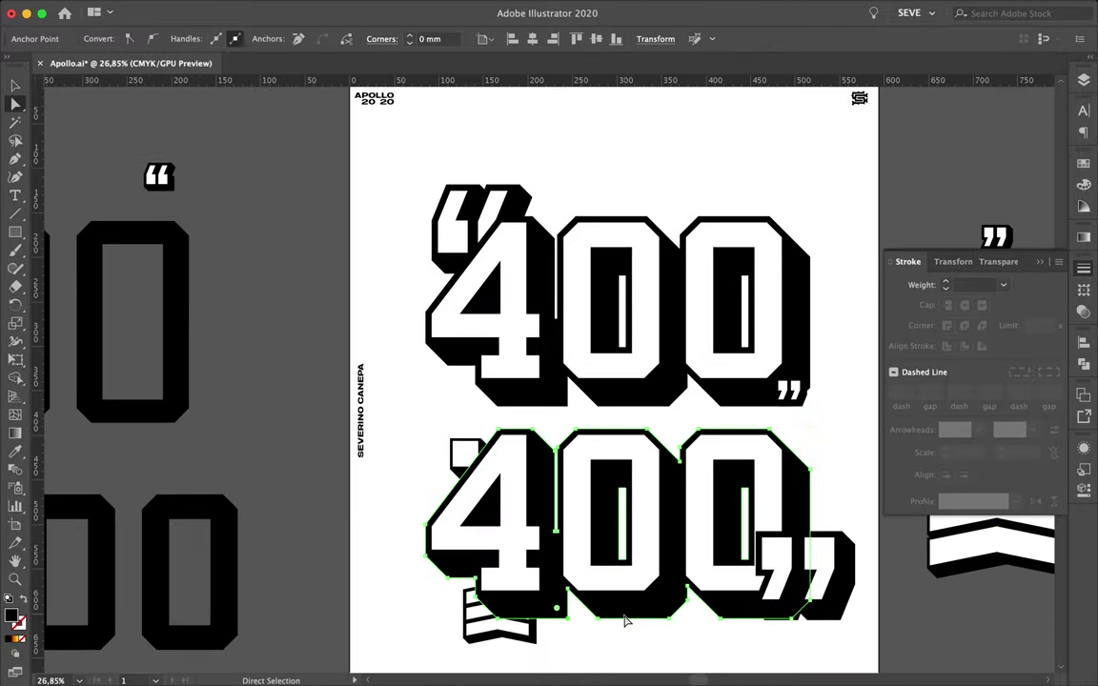
click(1087, 342)
click(814, 503)
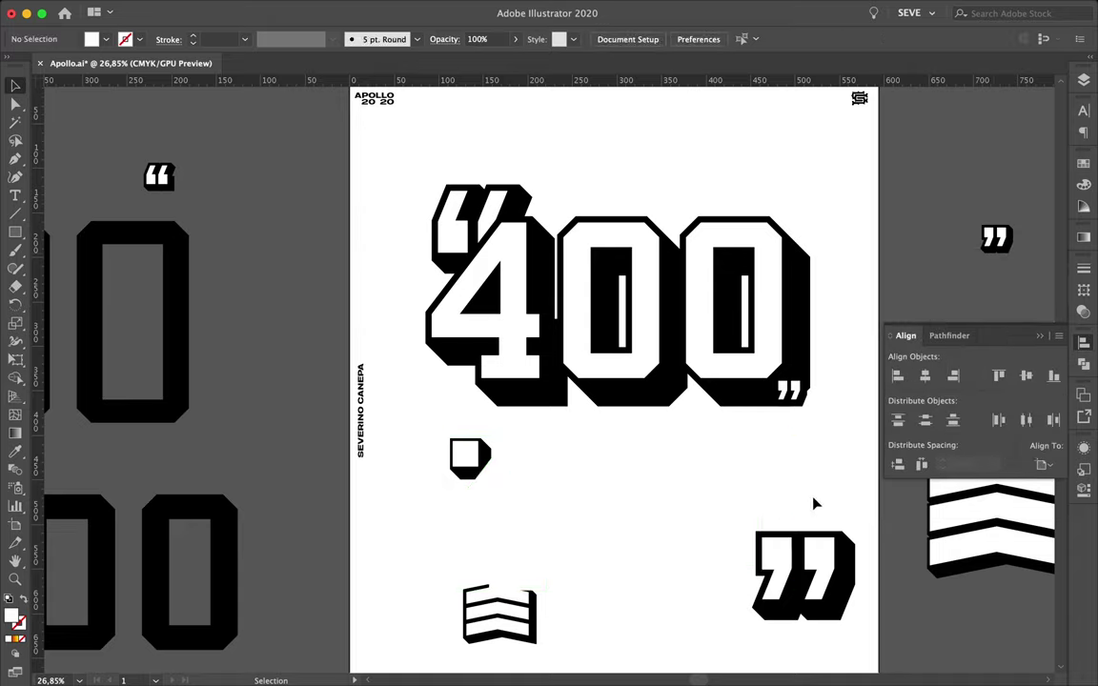
drag(551, 515, 717, 239)
Stretch the 400 shadow's anchor points toward the lower right with Direct Selection.
scroll(717, 239, up, 2)
scroll(716, 239, up, 2)
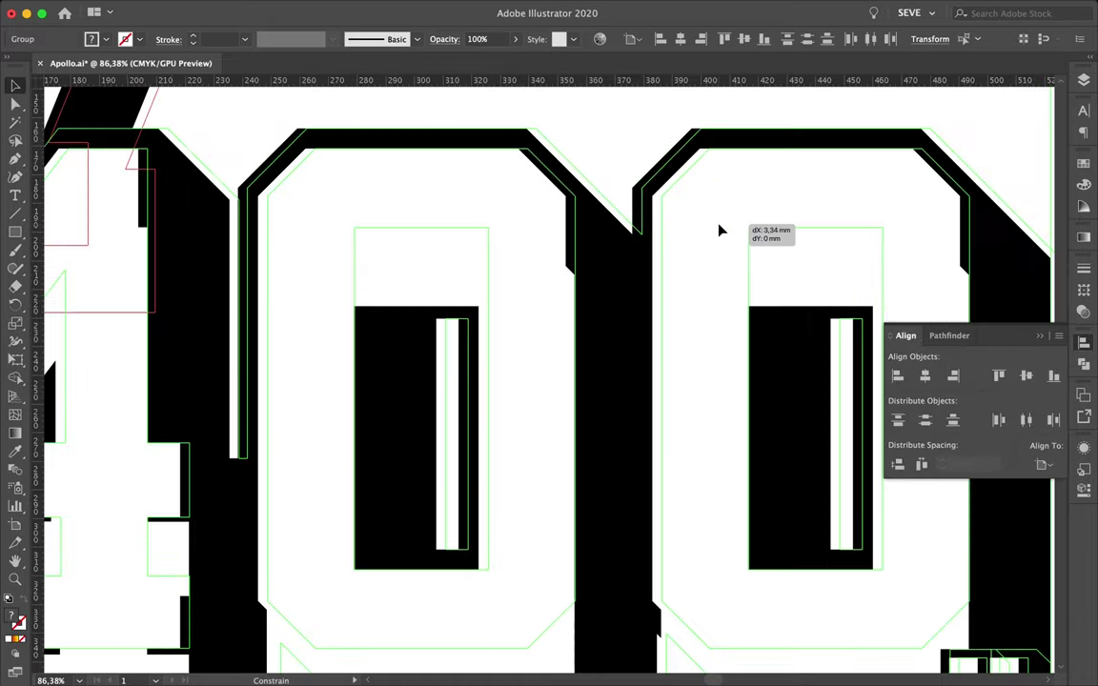
scroll(715, 248, down, 5)
scroll(668, 429, down, 2)
click(654, 475)
scroll(715, 442, up, 1)
key(a)
scroll(696, 381, up, 2)
click(695, 379)
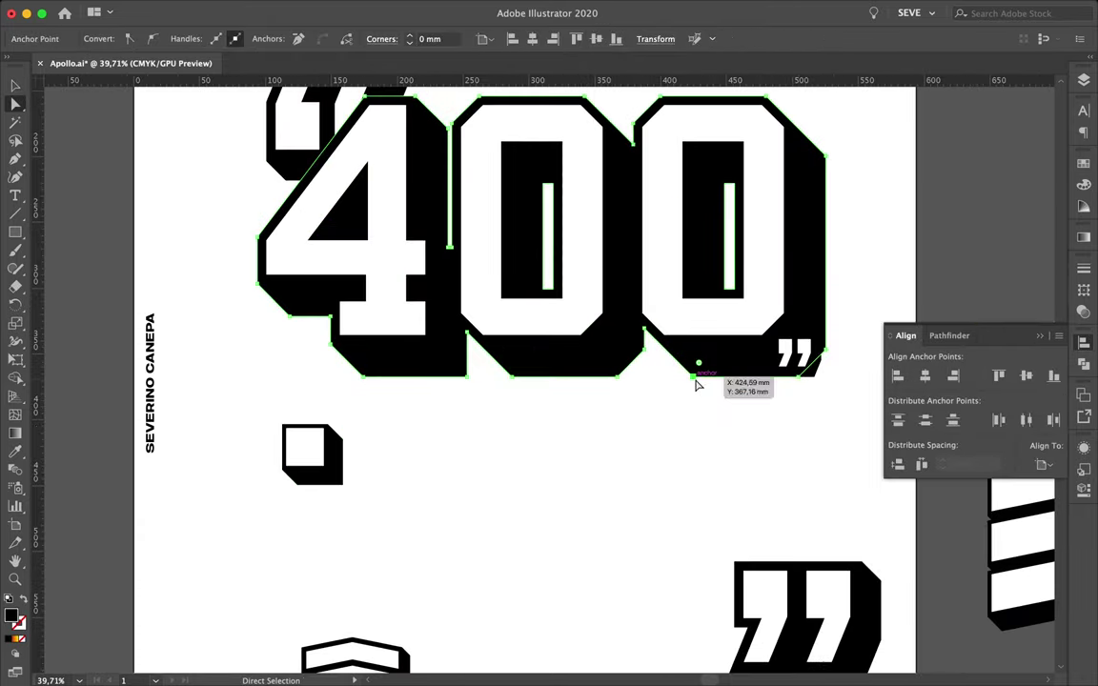
drag(878, 461, 922, 512)
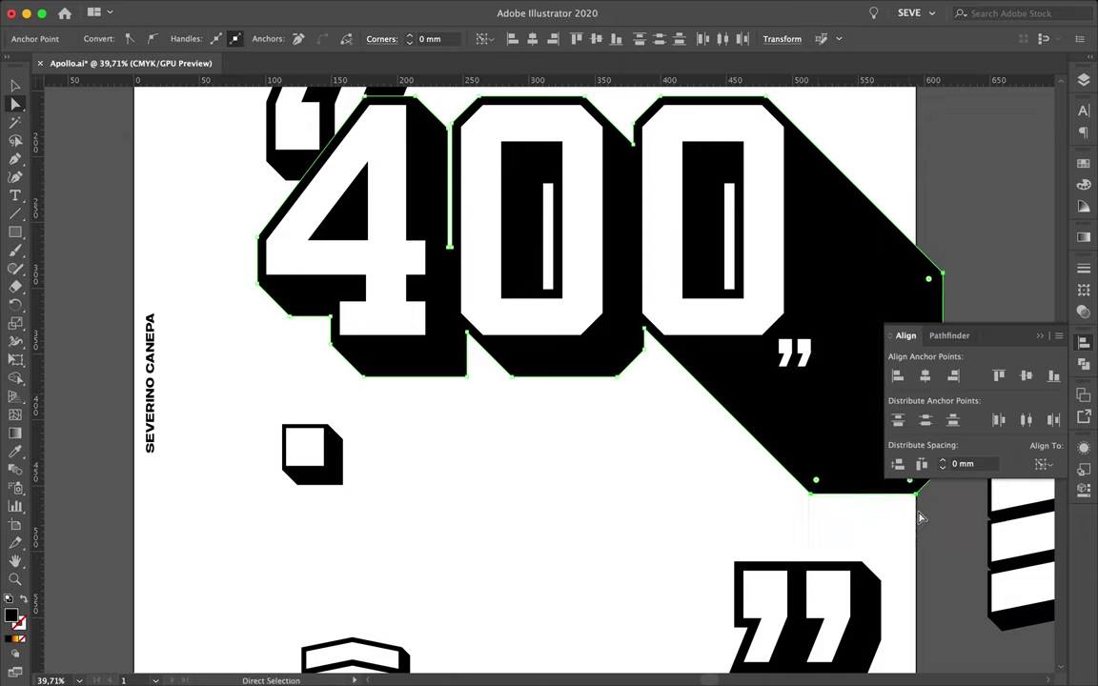
click(921, 517)
Enlarge the POSTERS text from 12 pt to about 35 pt.
scroll(920, 518, down, 4)
scroll(667, 542, up, 3)
scroll(674, 482, down, 1)
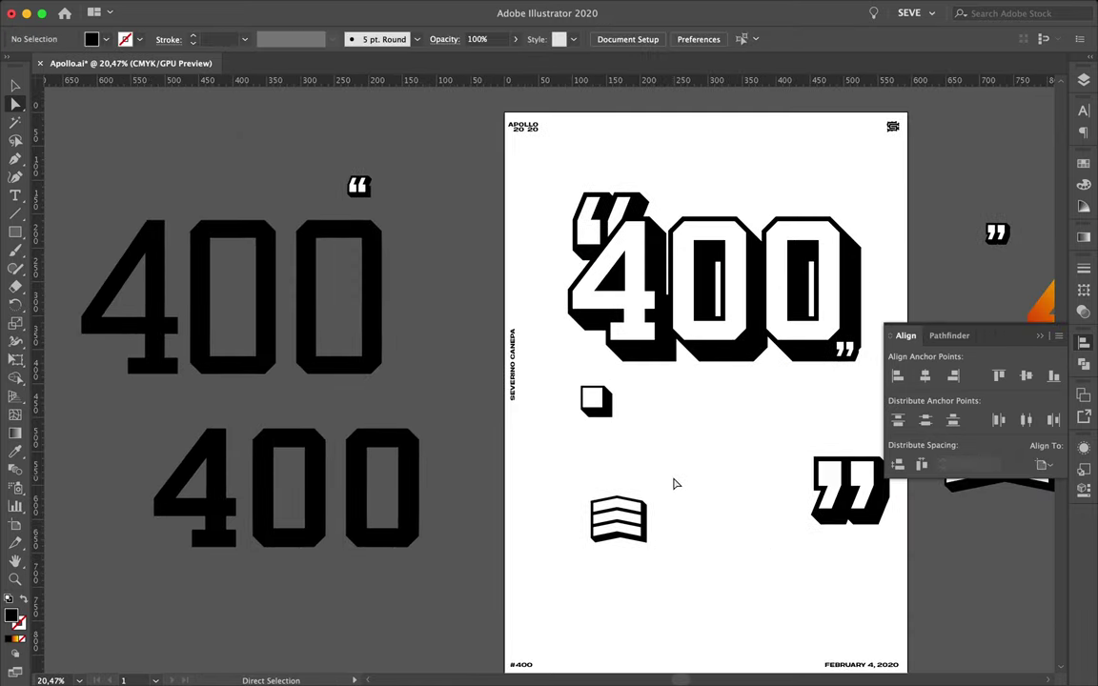
key(v)
click(674, 482)
scroll(696, 468, up, 5)
scroll(524, 516, up, 2)
drag(599, 499, 681, 497)
Give POSTERS a white fill with a black outline.
scroll(682, 498, down, 1)
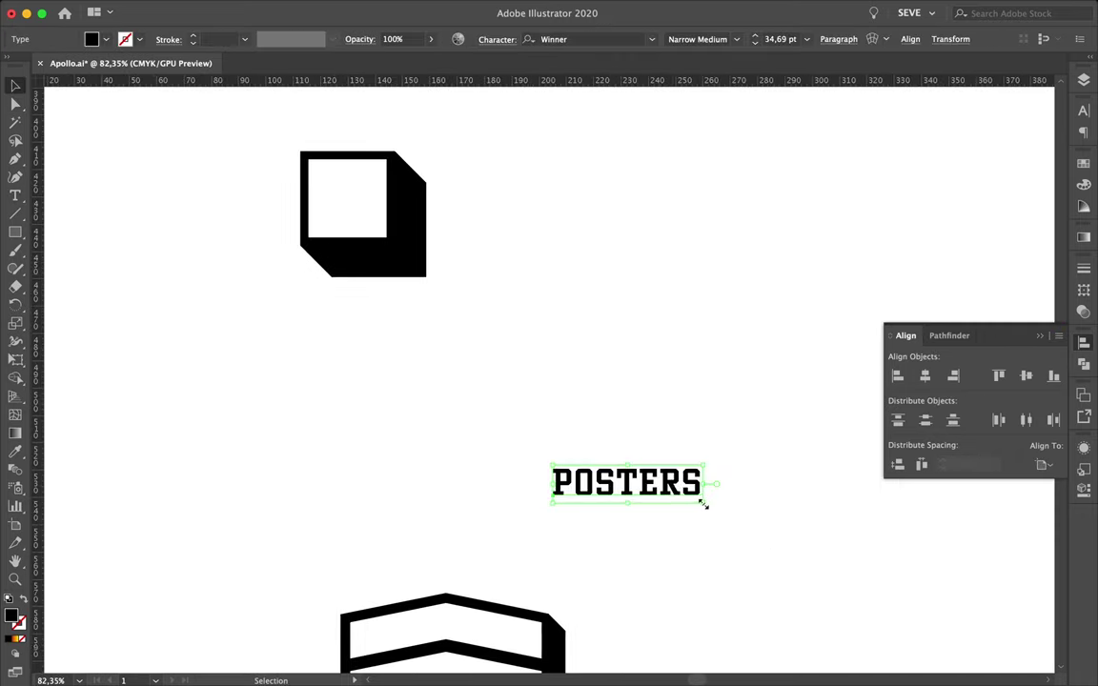
key(shift+x)
key(ctrl+F10)
scroll(544, 331, up, 2)
scroll(616, 418, down, 6)
click(615, 418)
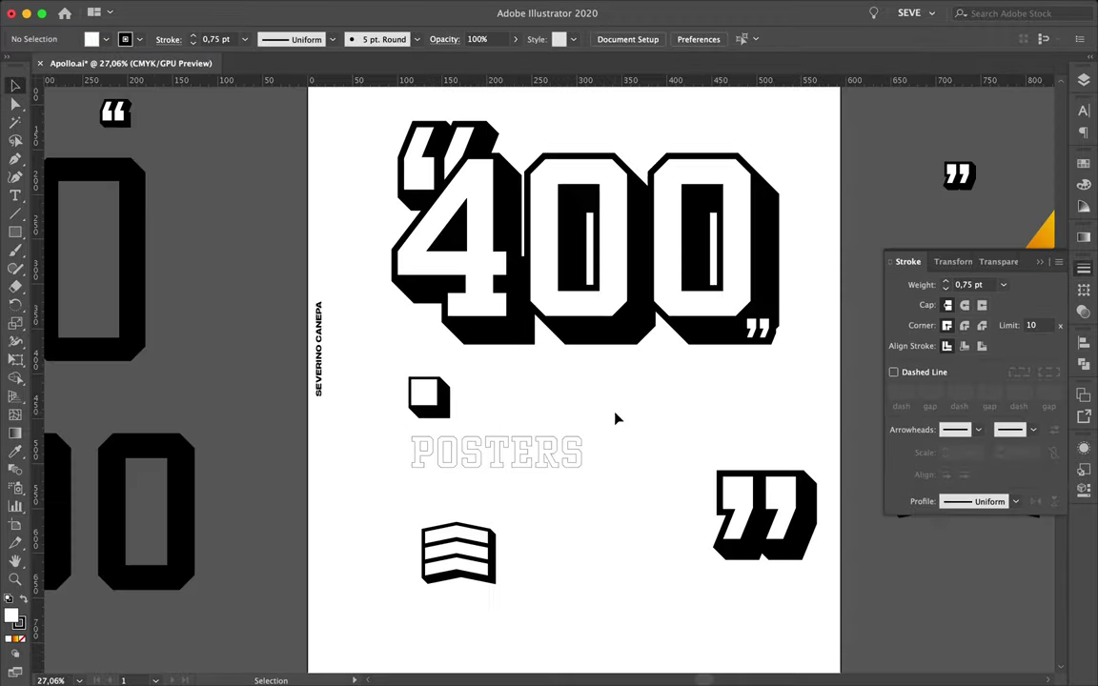
scroll(522, 459, up, 3)
Stack slightly offset POSTERS copies by repeating the offset copy with Ctrl+D.
drag(533, 458, 539, 453)
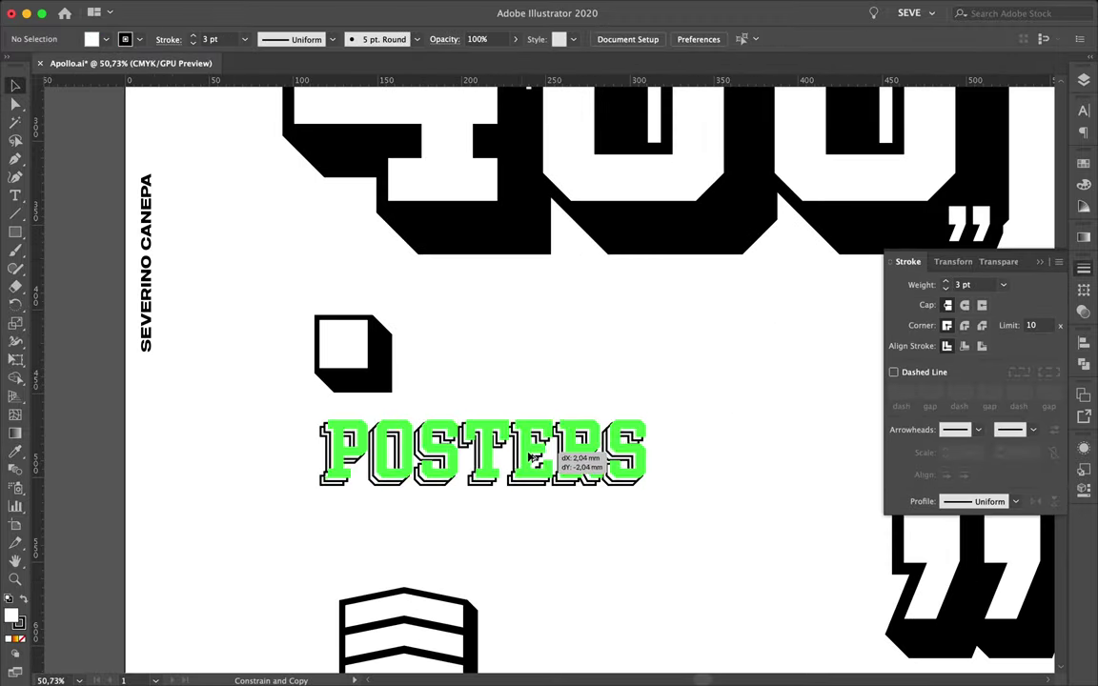
scroll(540, 454, up, 2)
key(ctrl+d)
key(ctrl+d)
key(ctrl+d)
scroll(395, 572, down, 3)
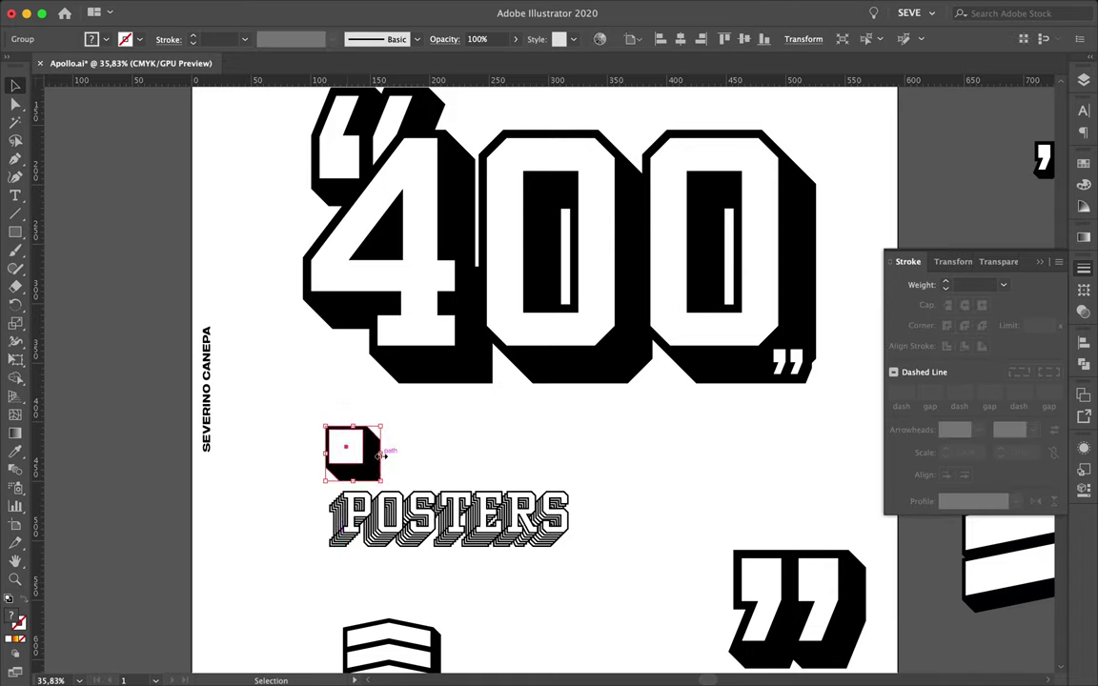
Move the small square up near the 4 of the 400.
drag(346, 448, 362, 350)
key(F7)
scroll(472, 448, down, 2)
scroll(410, 400, up, 4)
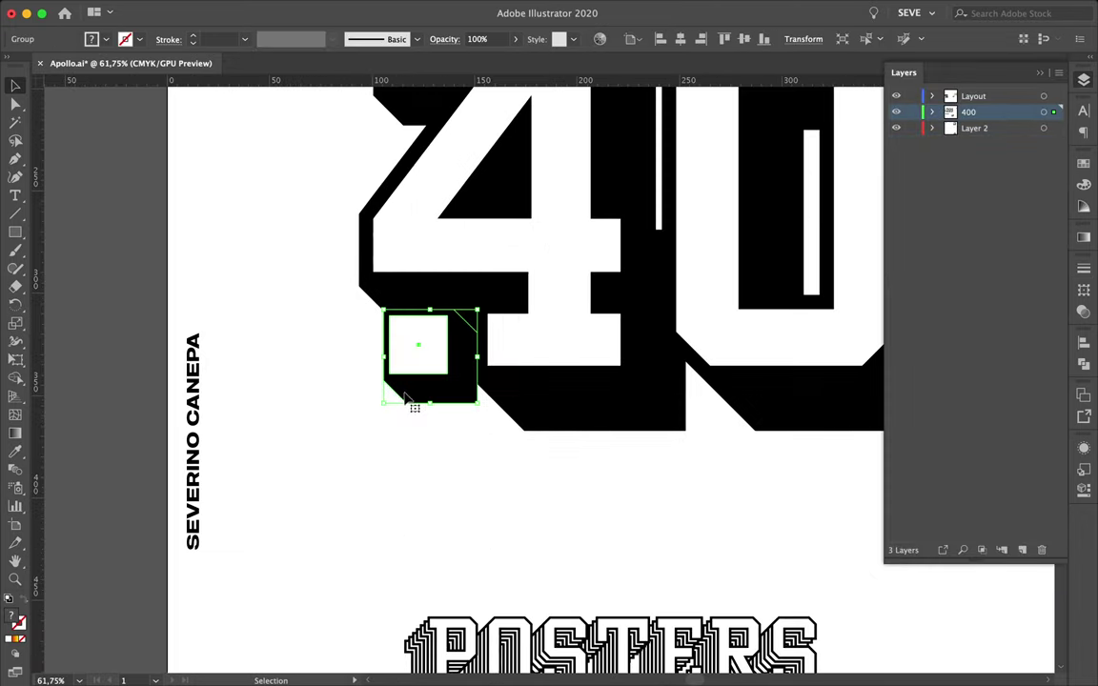
drag(495, 330, 494, 330)
key(ctrl+y)
scroll(527, 326, up, 3)
scroll(517, 362, up, 2)
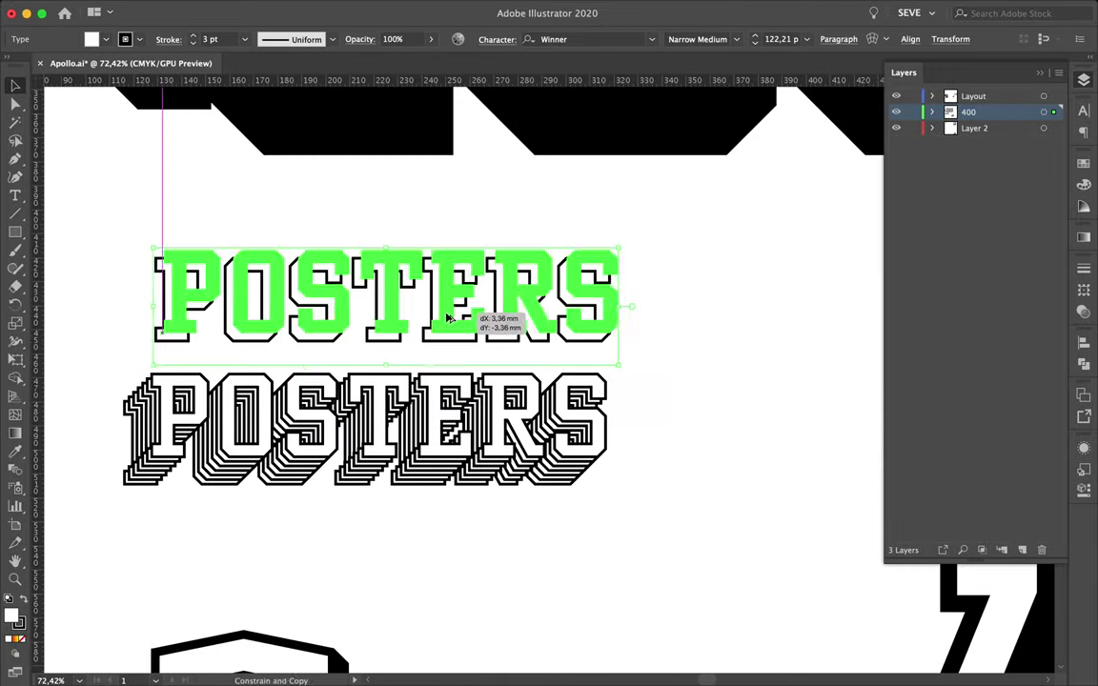
Place striped POSTERS copies higher, further down, and between the upper rows.
drag(495, 356, 447, 280)
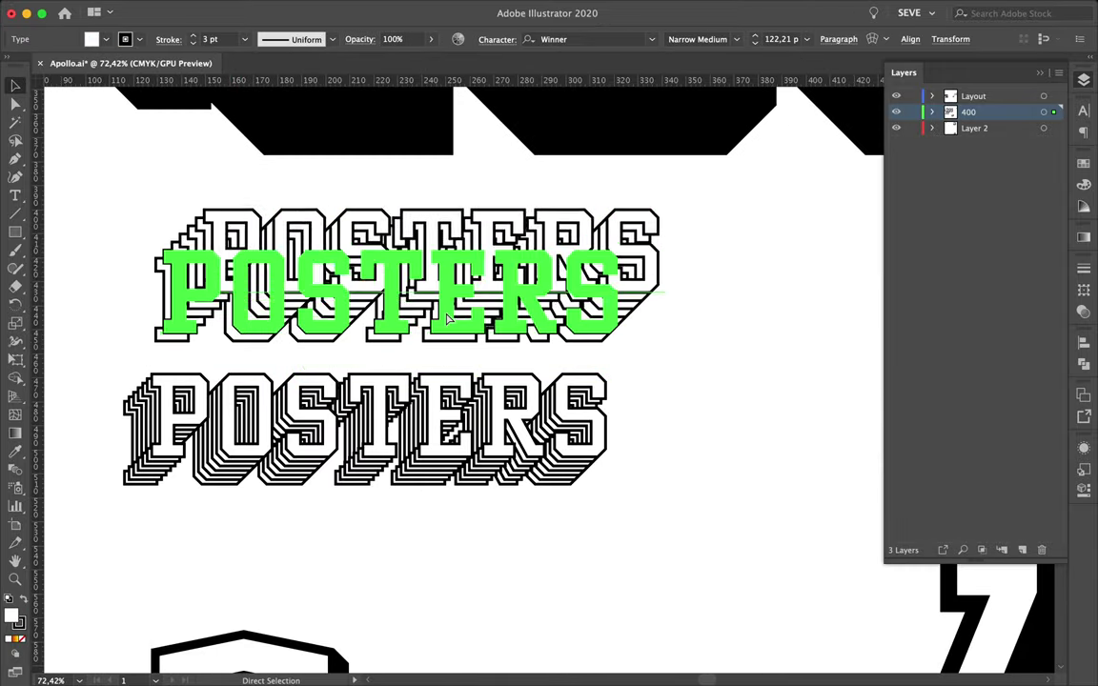
scroll(319, 299, down, 3)
scroll(510, 326, down, 3)
scroll(508, 326, up, 3)
drag(508, 326, 654, 591)
scroll(617, 429, down, 3)
scroll(666, 478, up, 1)
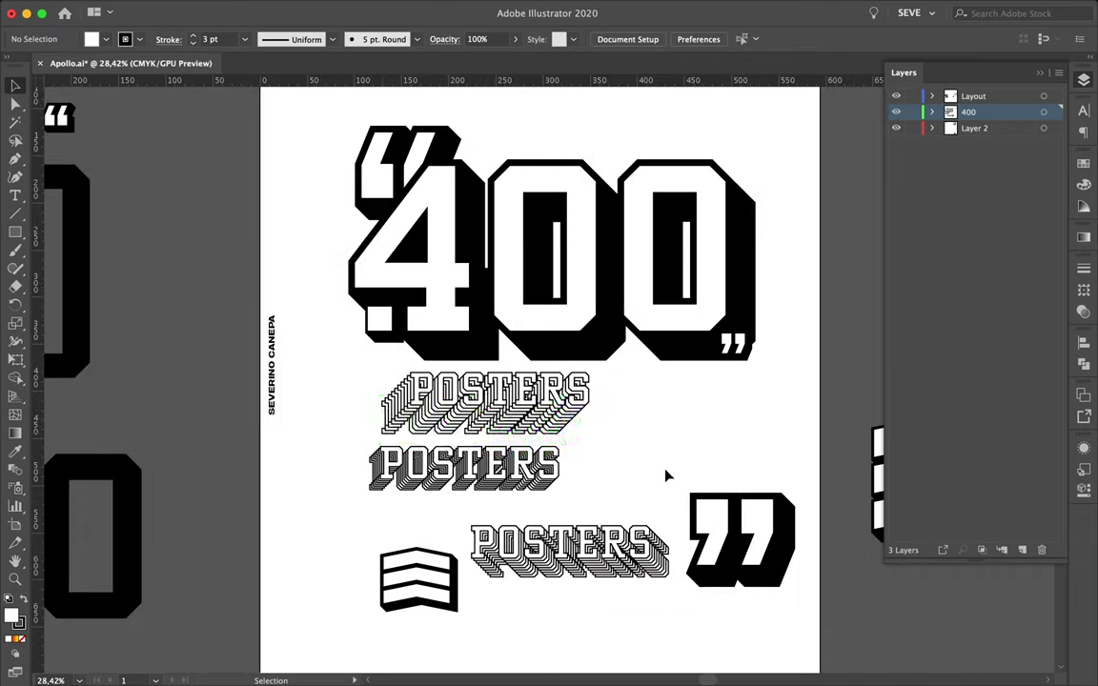
mouse_move(472, 579)
mouse_down()
mouse_move(385, 439)
mouse_move(407, 421)
mouse_up()
scroll(407, 421, down, 1)
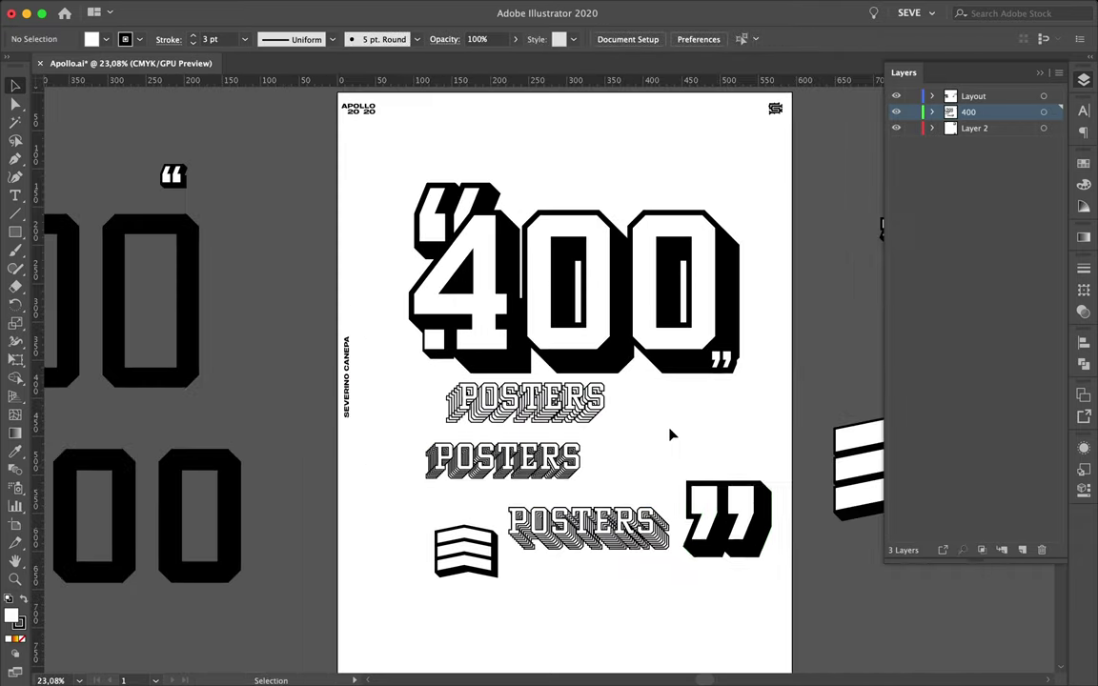
Move the large closing quote, lower POSTERS copies and chevron off the poster.
drag(732, 515, 858, 589)
click(412, 455)
drag(405, 434, 682, 582)
scroll(544, 505, down, 2)
drag(476, 506, 219, 124)
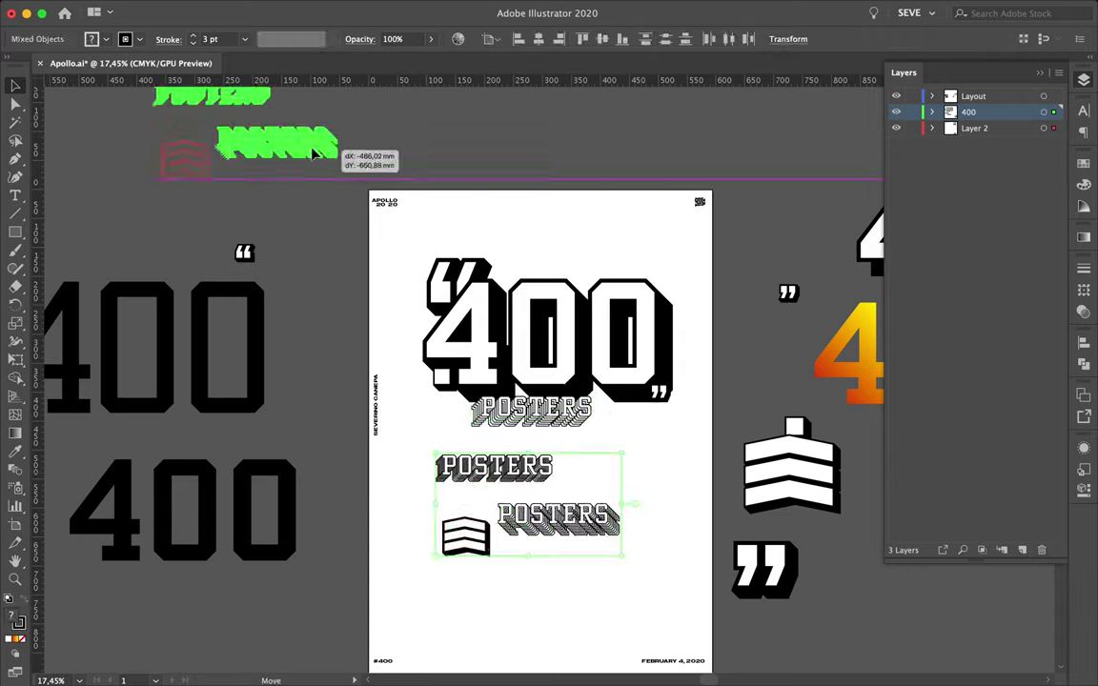
scroll(690, 452, up, 2)
click(518, 555)
scroll(496, 515, up, 1)
Draw a new rectangle on the poster and a triangle, checking them in Outline view.
key(m)
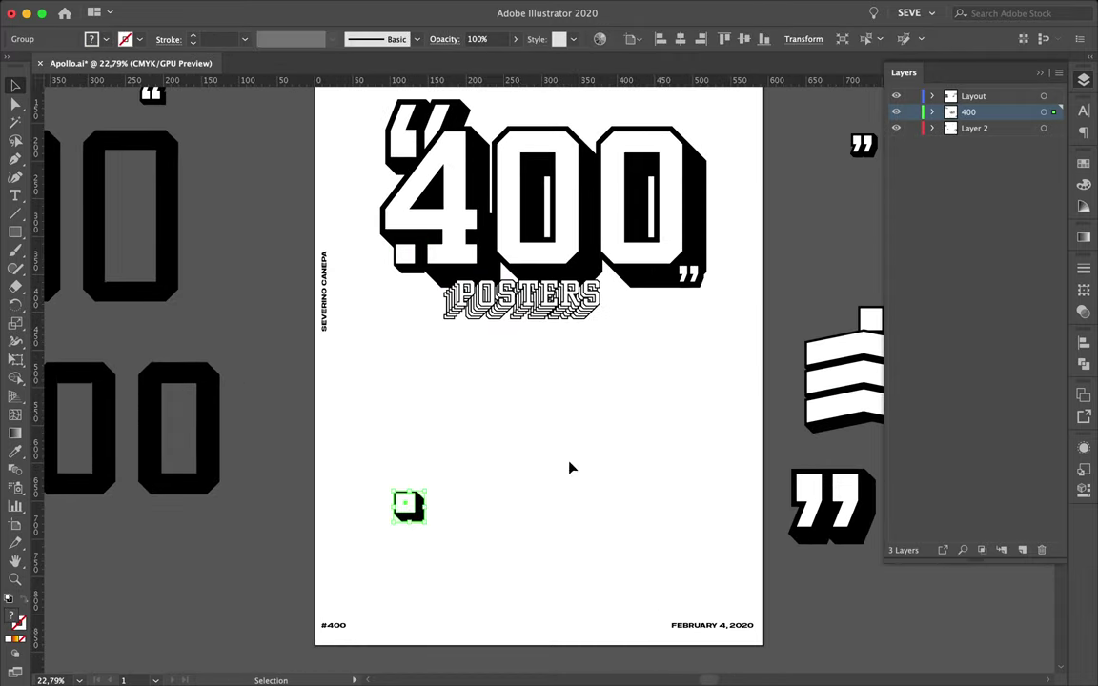
scroll(571, 467, up, 2)
drag(512, 420, 552, 474)
key(ctrl+y)
scroll(553, 424, up, 2)
drag(16, 232, 66, 280)
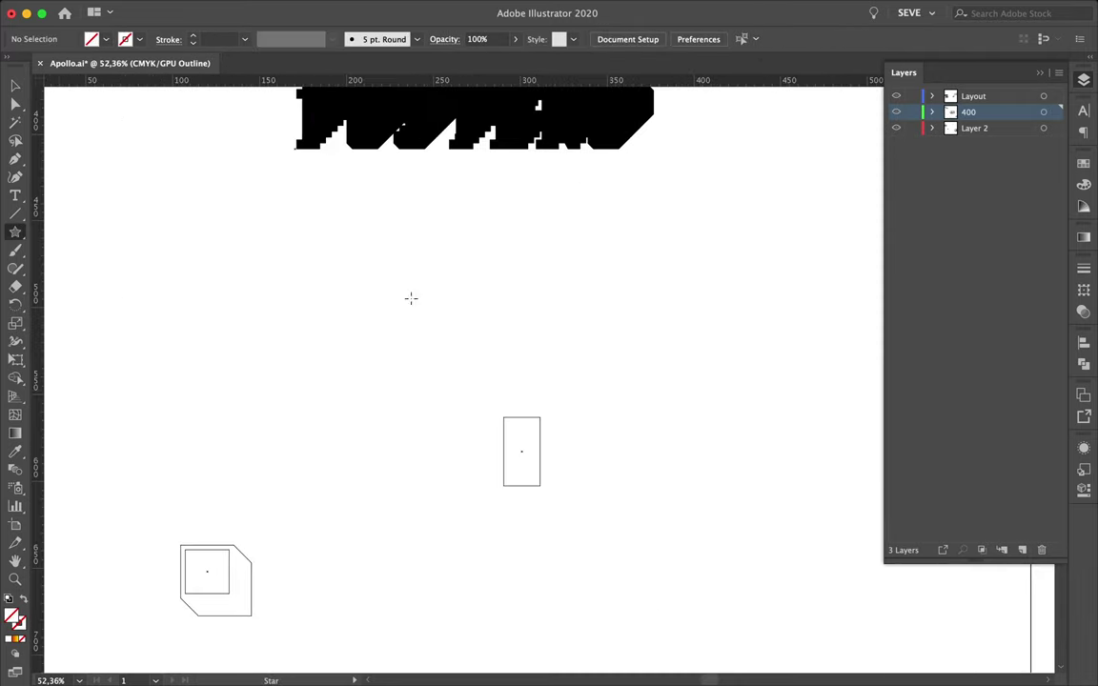
Move the triangle down onto the rectangle to form an arrow shape.
key(v)
drag(437, 301, 545, 397)
key(a)
key(ctrl+y)
scroll(530, 384, up, 2)
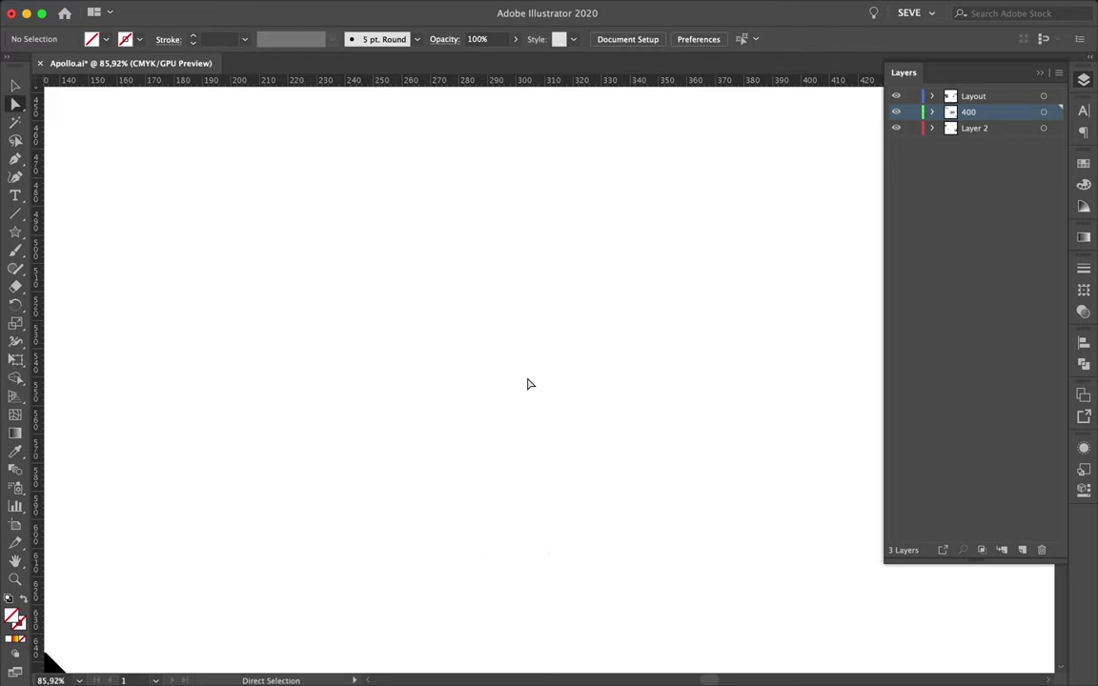
scroll(647, 400, down, 3)
key(v)
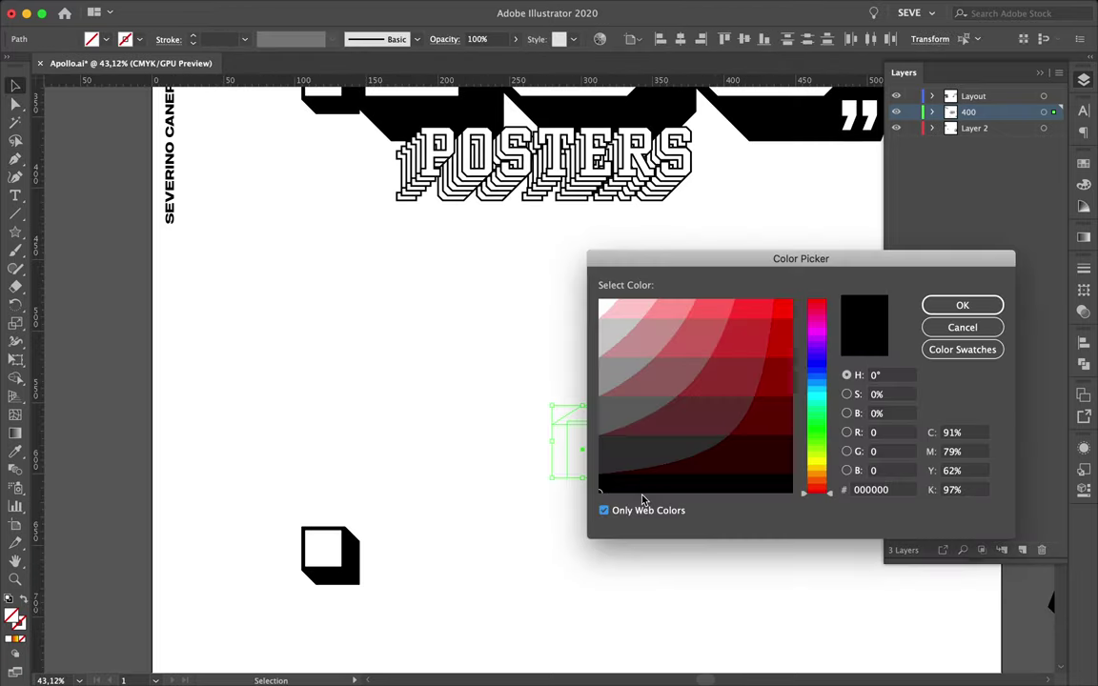
drag(660, 469, 501, 465)
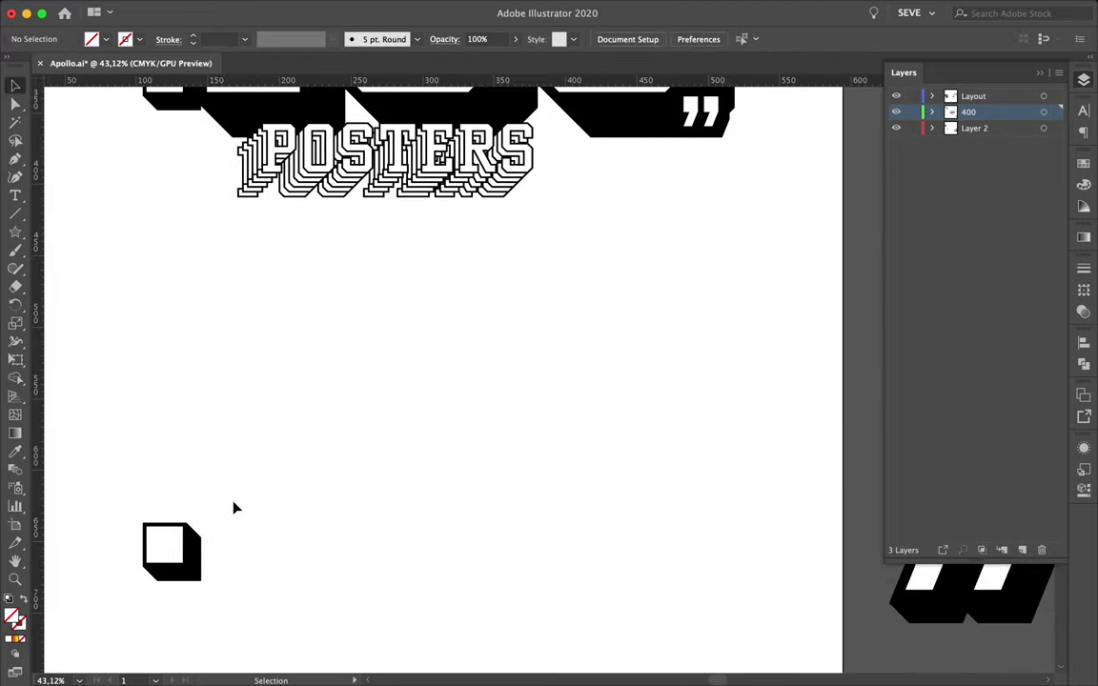
Zoom in, shorten the rectangle's height and centre the triangle on it.
click(20, 621)
key(slash)
key(ctrl+1)
mouse_move(441, 311)
mouse_down()
mouse_move(442, 470)
mouse_move(468, 470)
mouse_up()
click(515, 484)
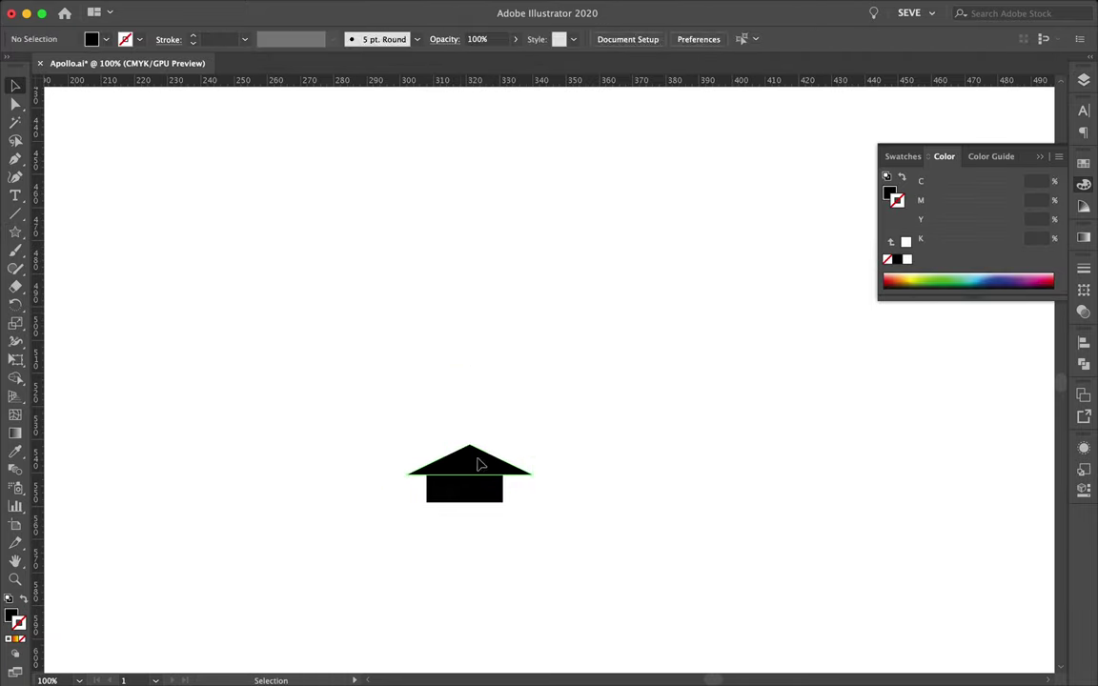
scroll(515, 484, up, 2)
Select the triangle and rectangle together and unite them into one shape.
click(327, 436)
scroll(449, 573, down, 2)
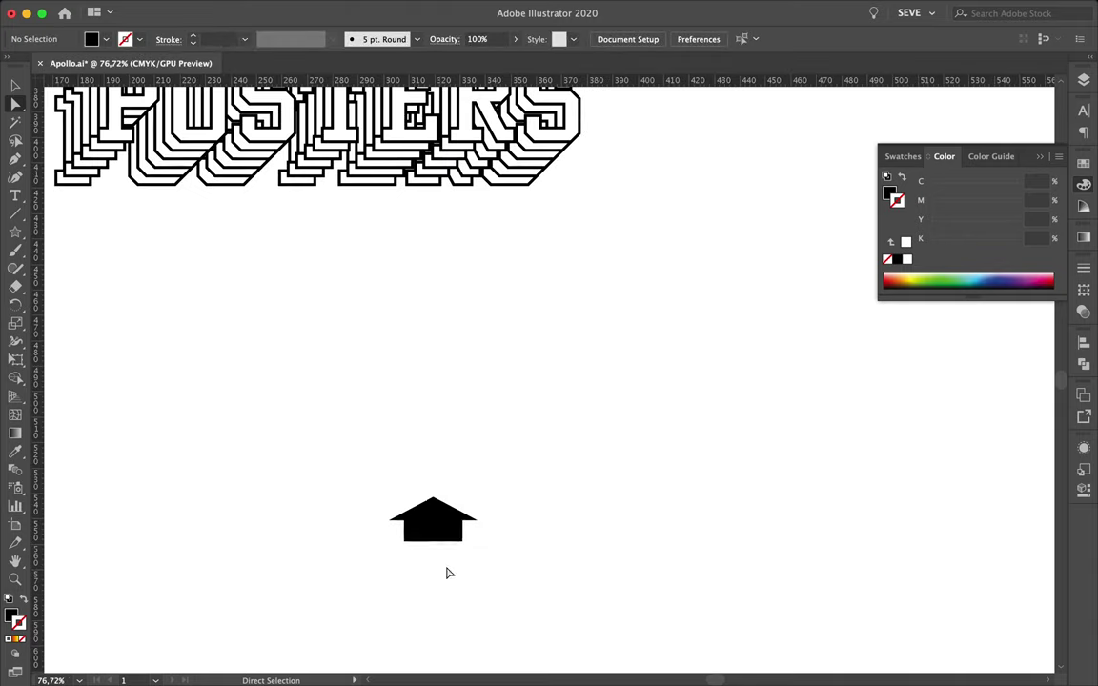
scroll(437, 502, up, 2)
scroll(478, 473, right, 2)
scroll(326, 464, down, 2)
click(398, 492)
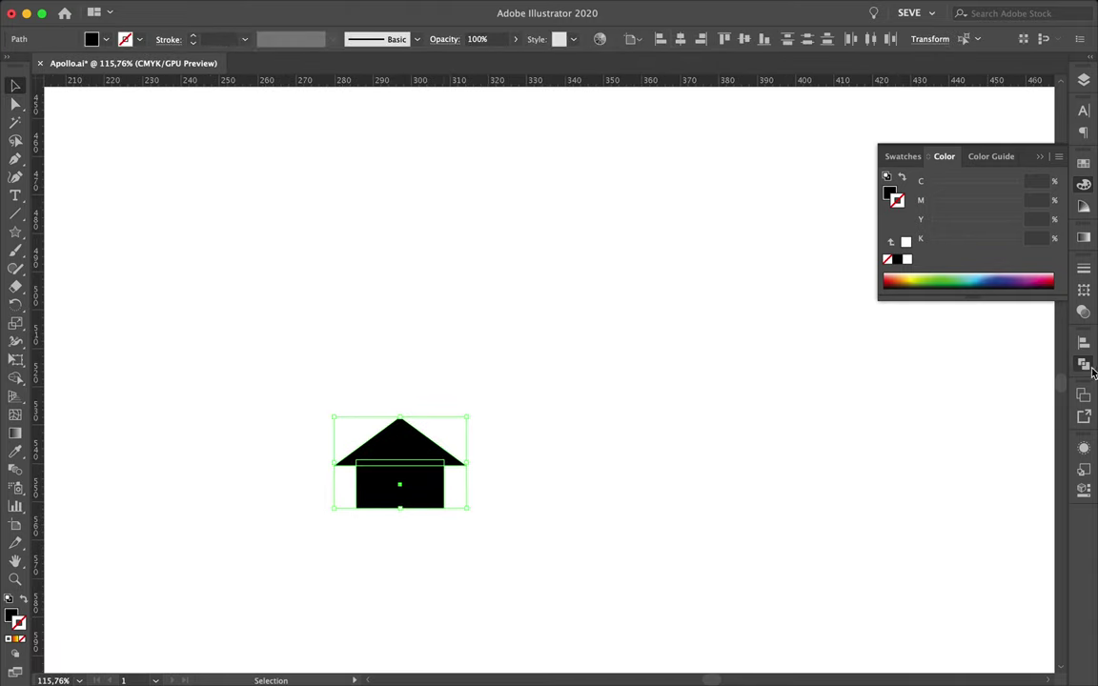
key(ctrl+shift+F9)
Apply Effect > Path > Offset Path for a thick outline and adjust the inner path's bottom edge.
click(357, 7)
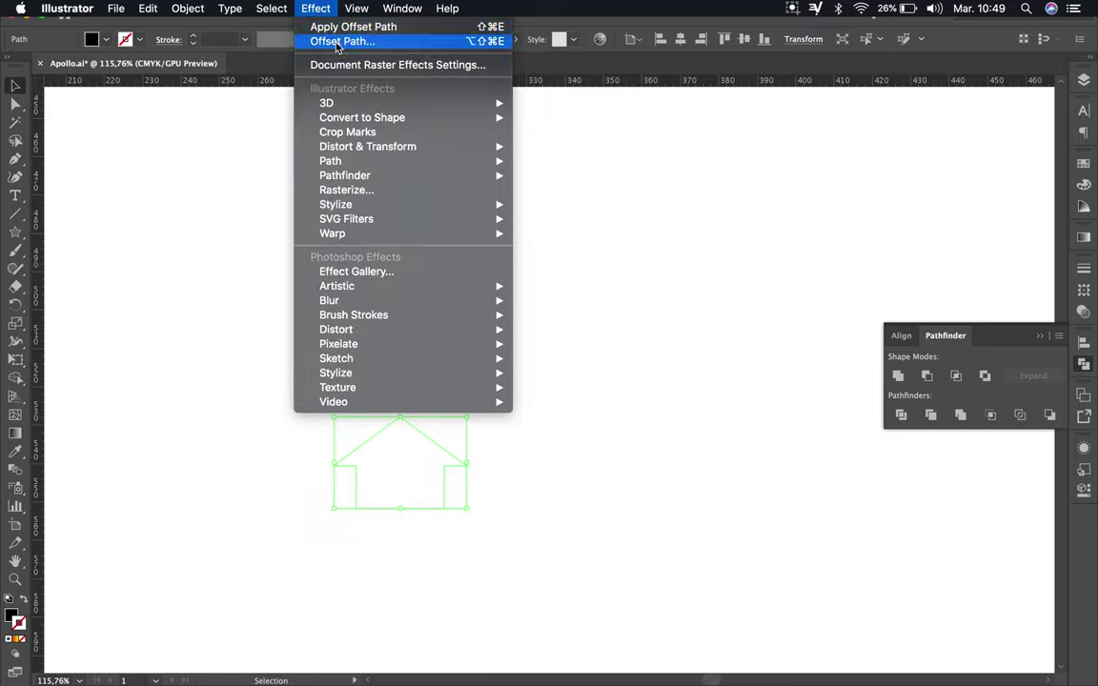
click(314, 40)
click(896, 293)
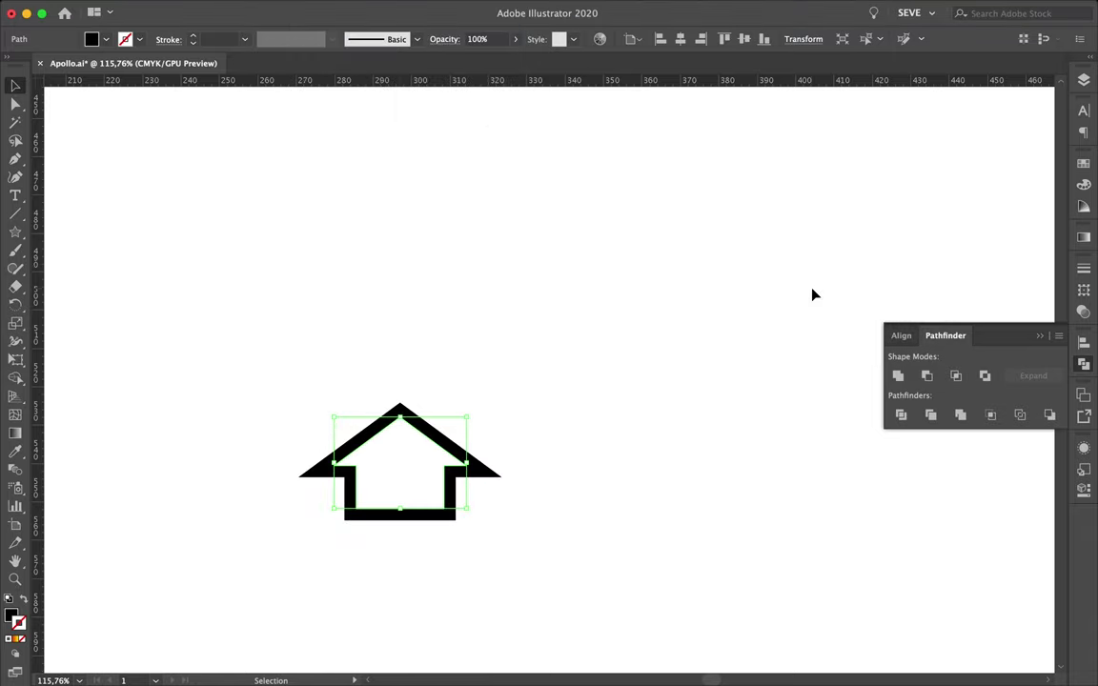
drag(420, 532, 420, 533)
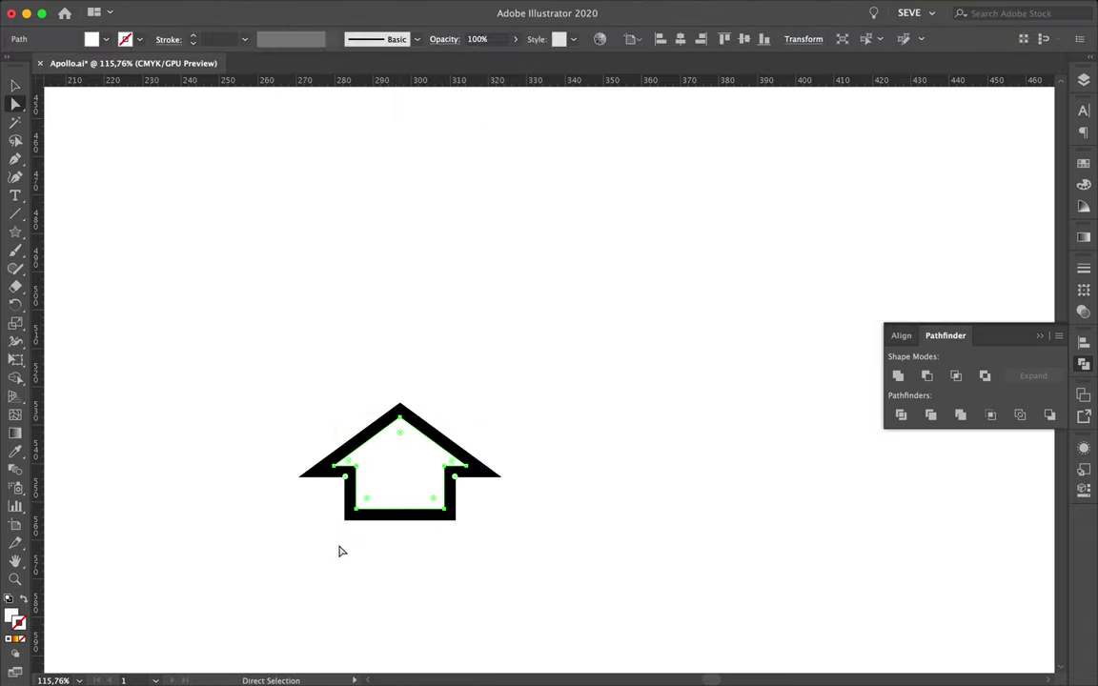
Alt-drag an offset copy of the arrow down-right and send it behind as a black shadow.
click(464, 512)
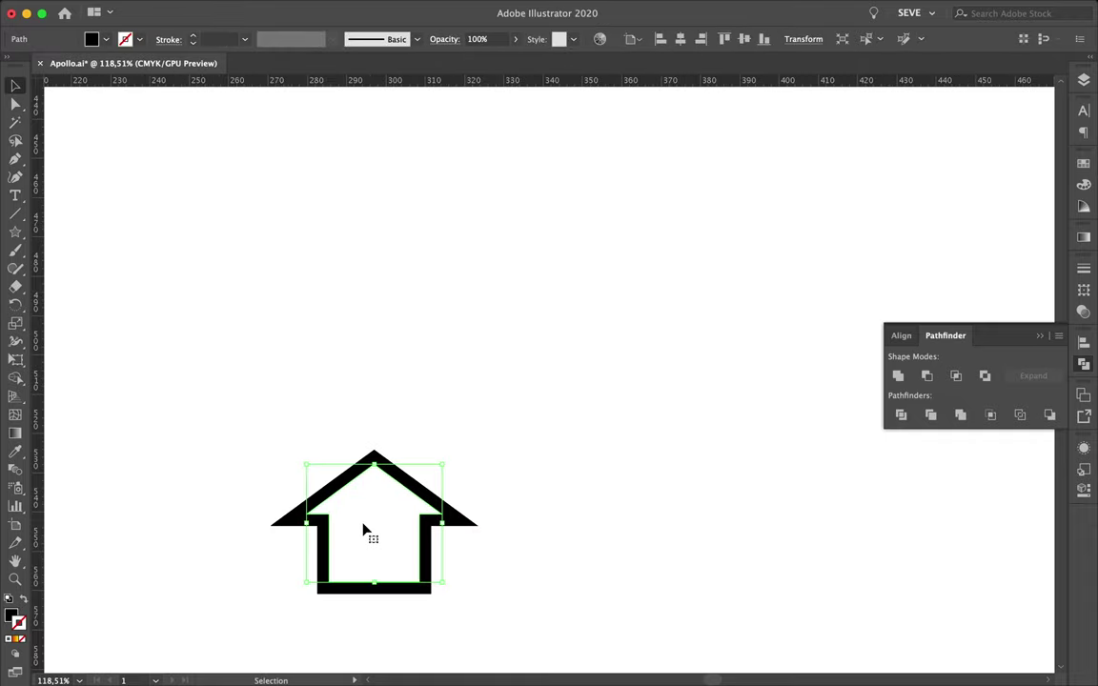
drag(454, 572, 453, 572)
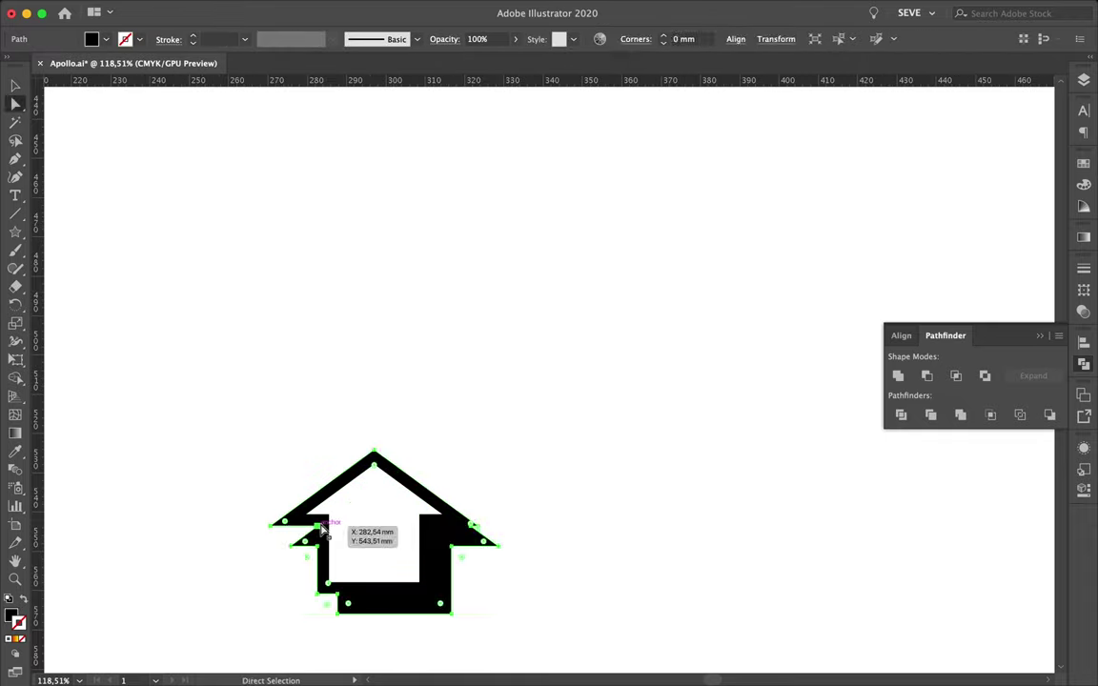
key(super+0)
scroll(536, 497, up, 5)
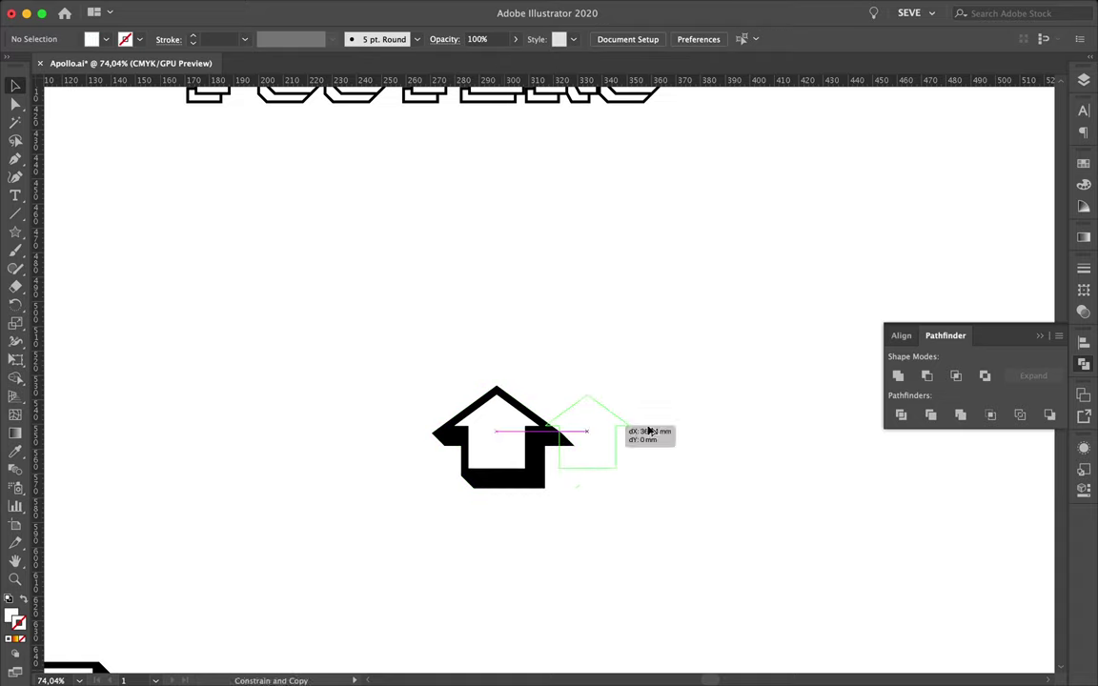
Expand the arrow's offset, remove a stray anchor and make it a hollow compound path.
click(316, 9)
click(343, 27)
click(190, 10)
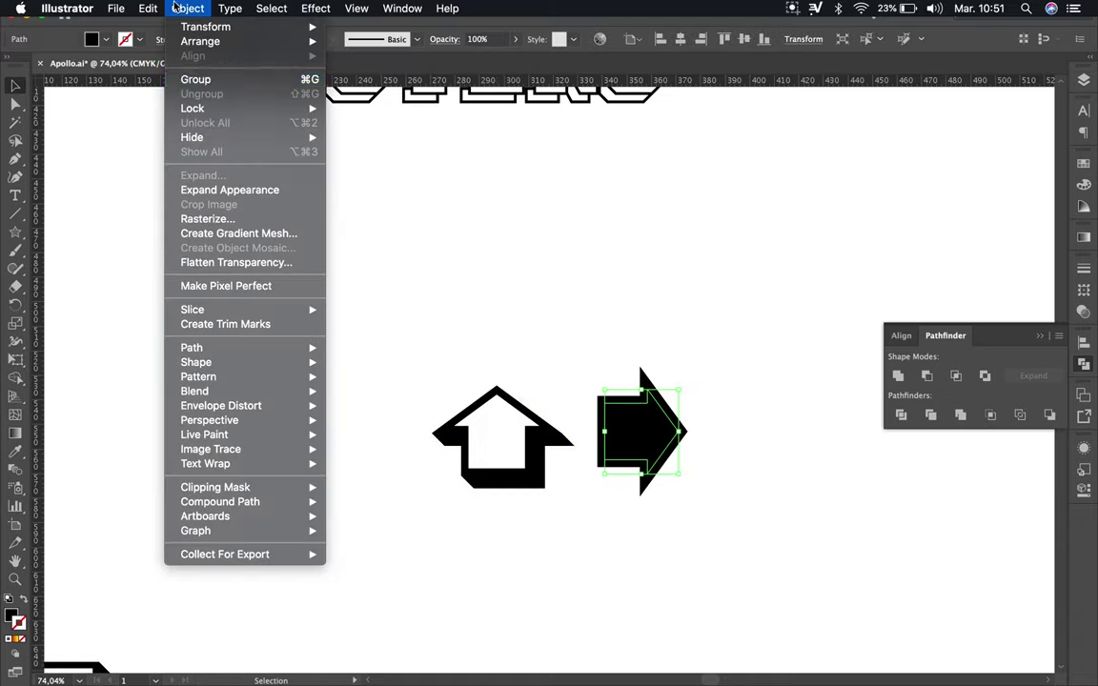
click(205, 187)
key(v)
scroll(677, 390, up, 5)
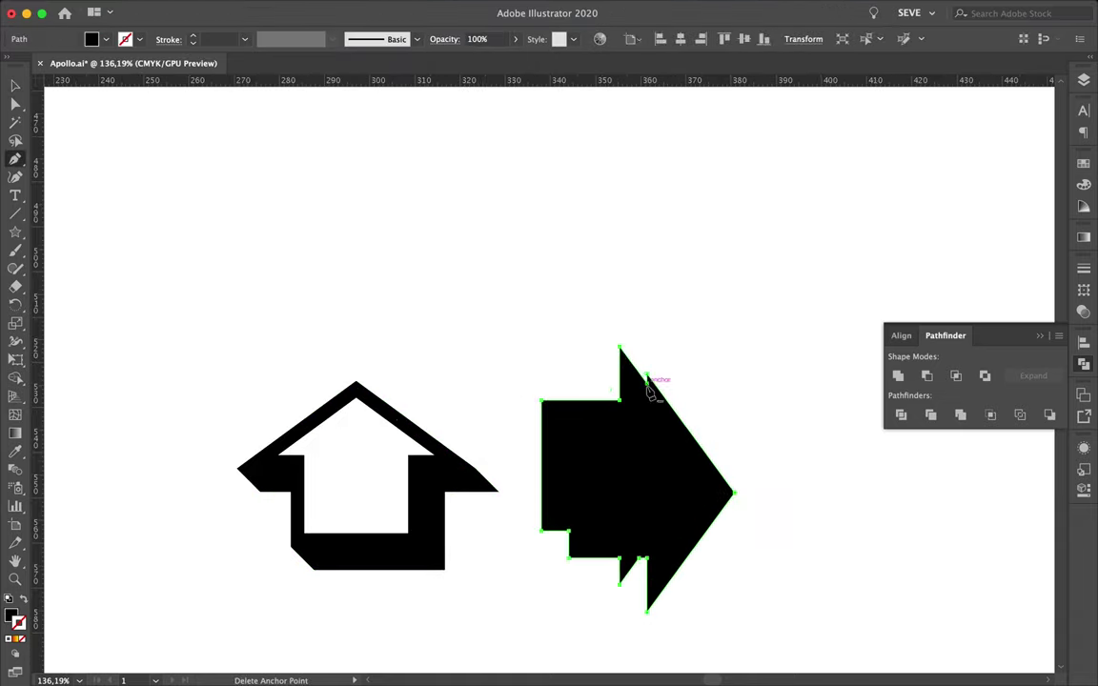
click(569, 534)
right_click(677, 363)
click(796, 555)
Select both arrows and move the right-pointing arrow beside the up arrow.
scroll(796, 541, down, 5)
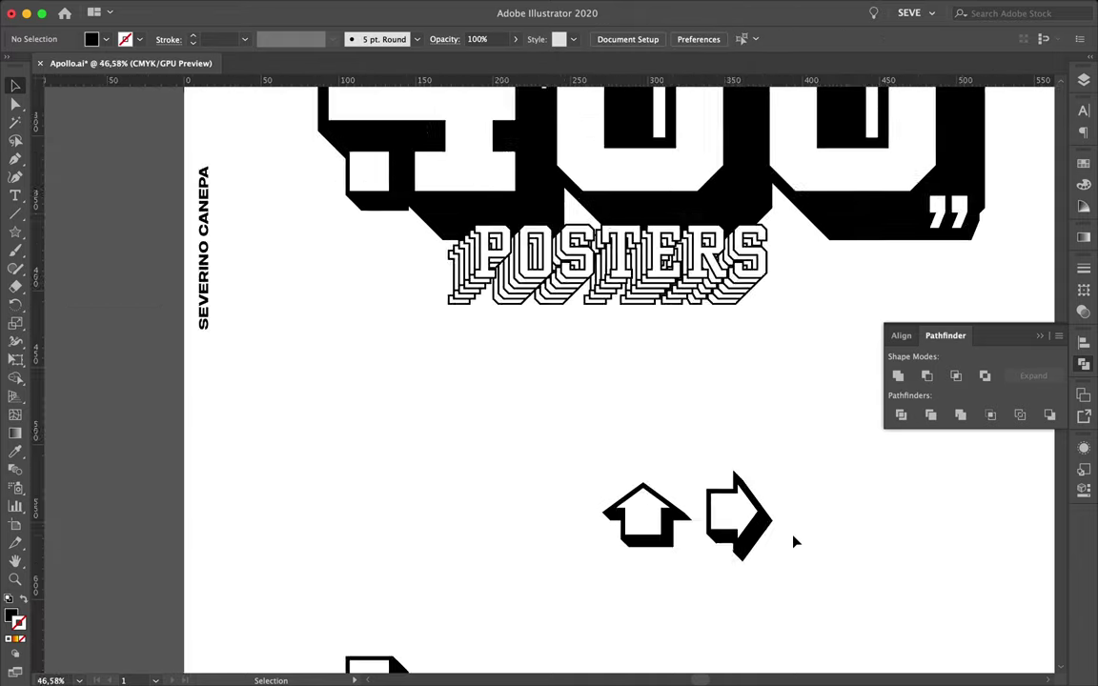
scroll(734, 534, down, 2)
scroll(667, 532, up, 2)
drag(510, 429, 668, 535)
scroll(669, 535, up, 2)
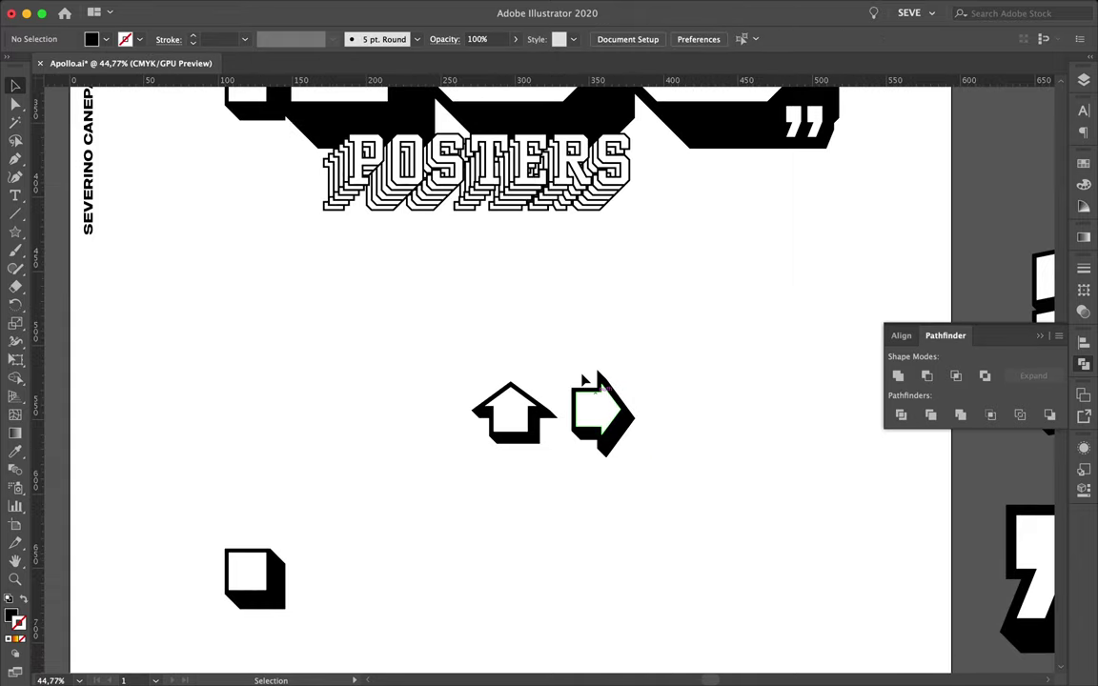
drag(610, 419, 590, 472)
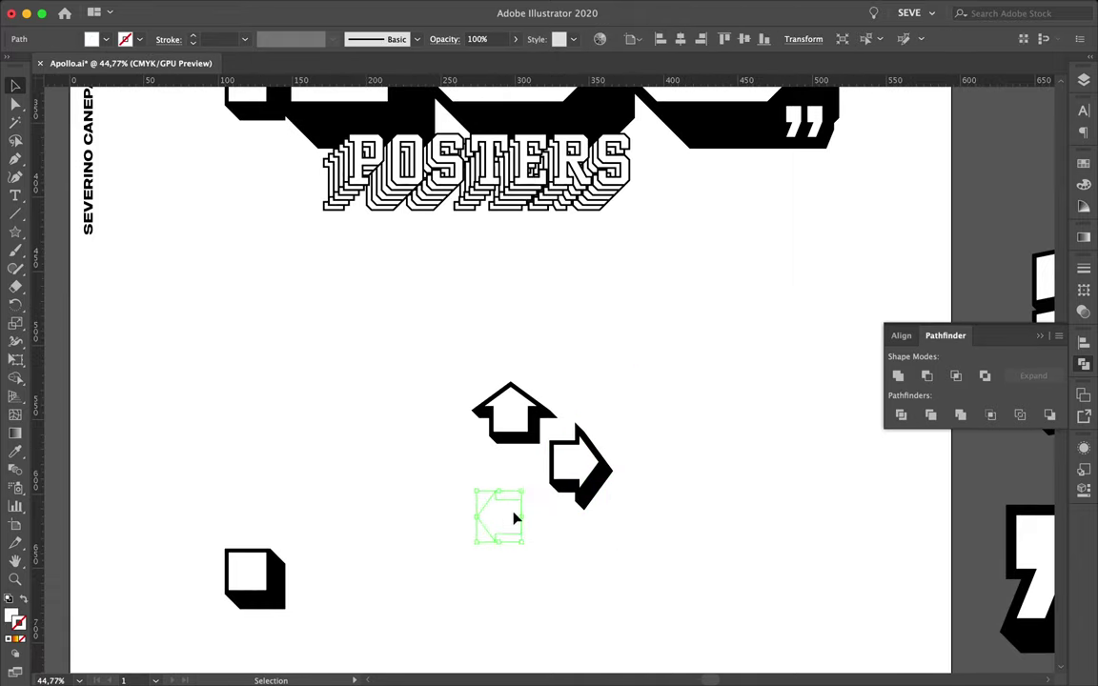
Reapply the offset to the new arrows and drop offset shadow copies of the left and down arrows.
scroll(465, 503, up, 3)
click(316, 10)
key(Escape)
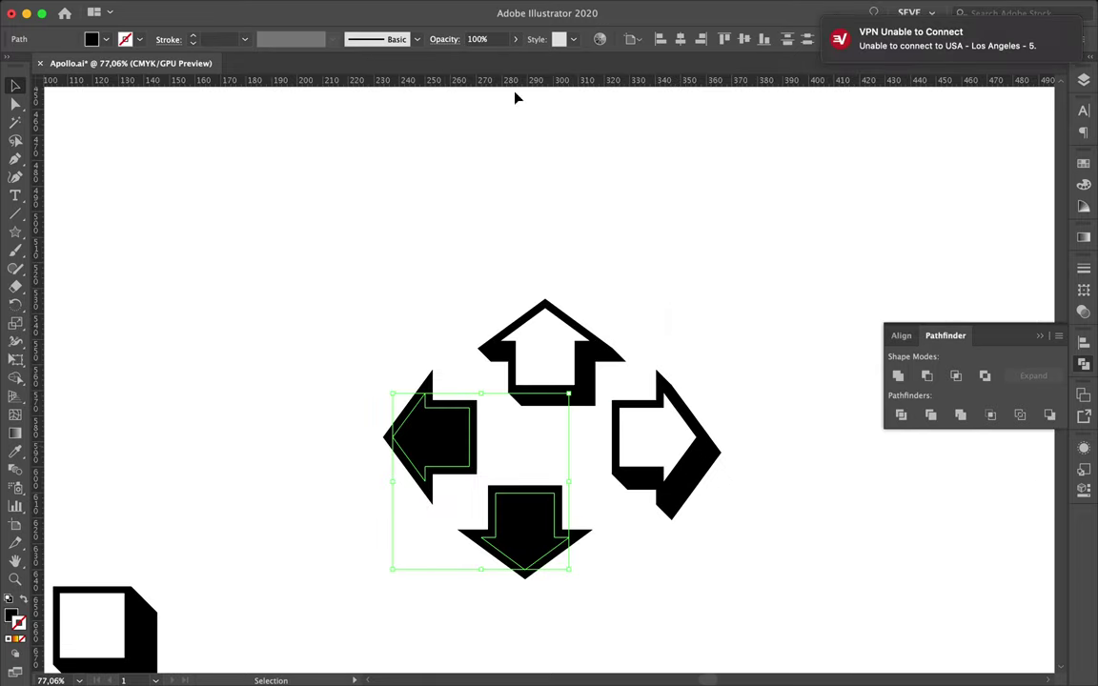
scroll(441, 247, up, 3)
drag(442, 401, 521, 436)
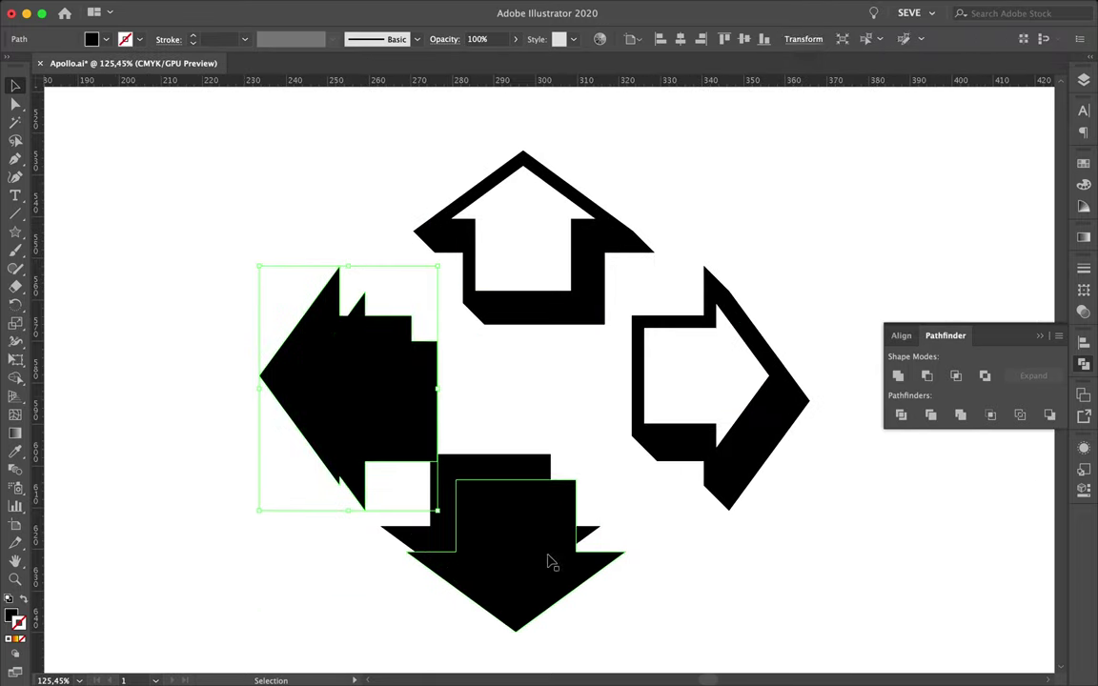
Delete an anchor from the left arrow and send its shadow copy behind the arrow.
click(386, 412)
key(p)
click(345, 485)
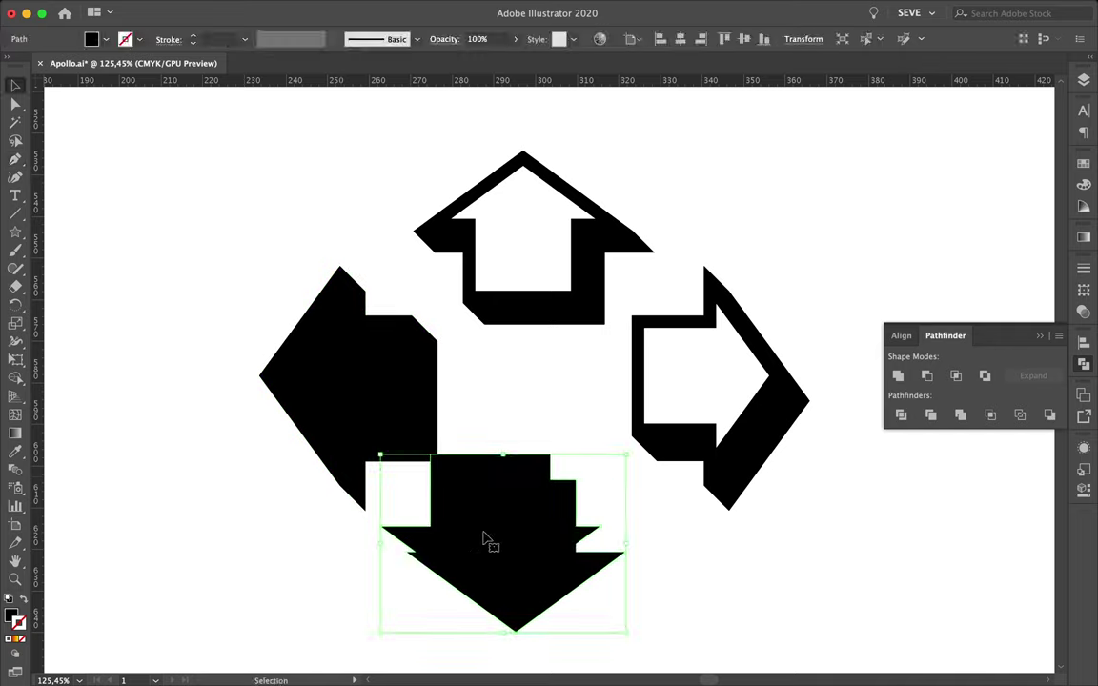
scroll(411, 551, down, 2)
right_click(410, 387)
click(605, 647)
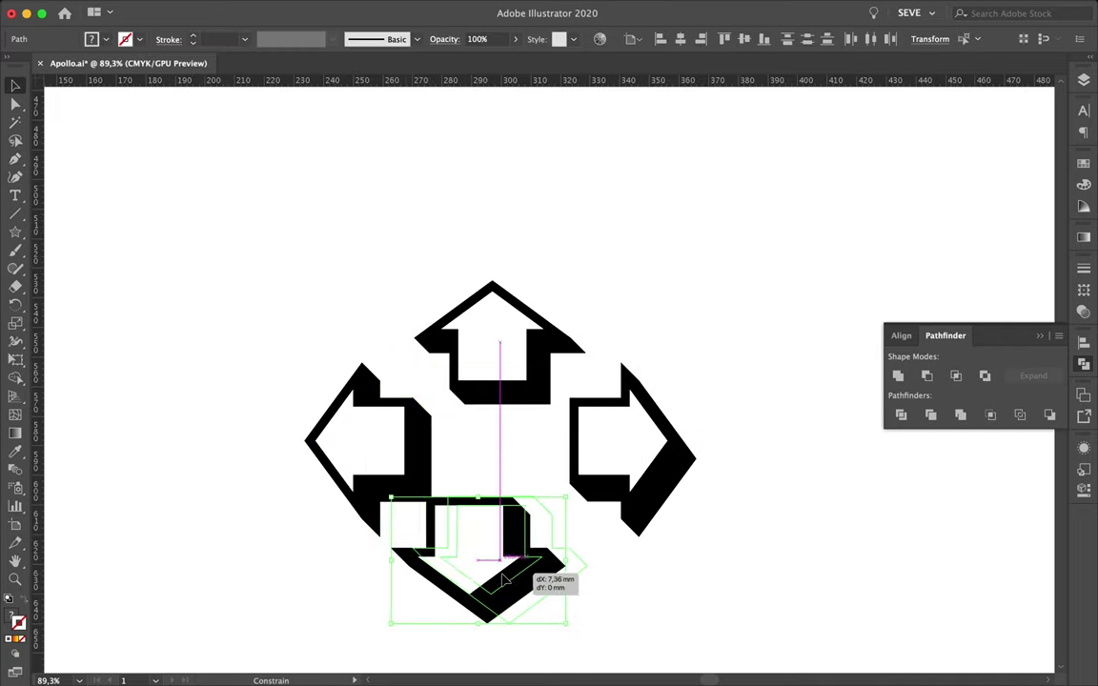
Nudge the down arrow's shadow into place and select the right arrow.
drag(448, 534, 506, 586)
scroll(467, 417, down, 5)
scroll(510, 385, up, 4)
click(461, 429)
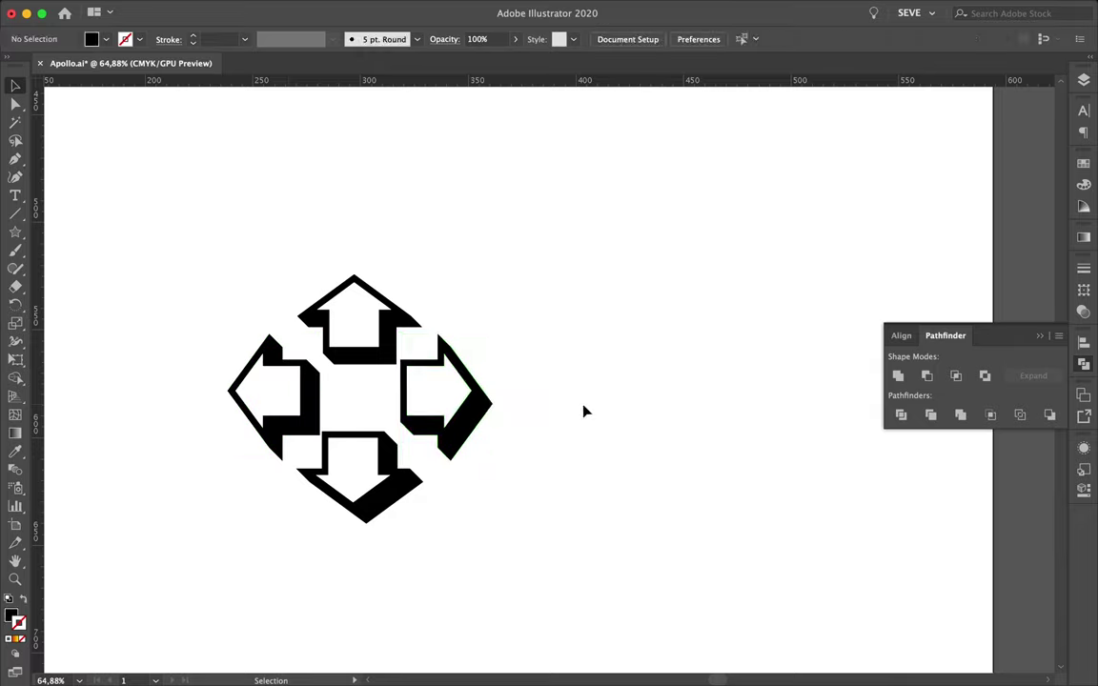
Select the four arrows and move the cluster beside the small cube at lower left.
key(v)
click(367, 472)
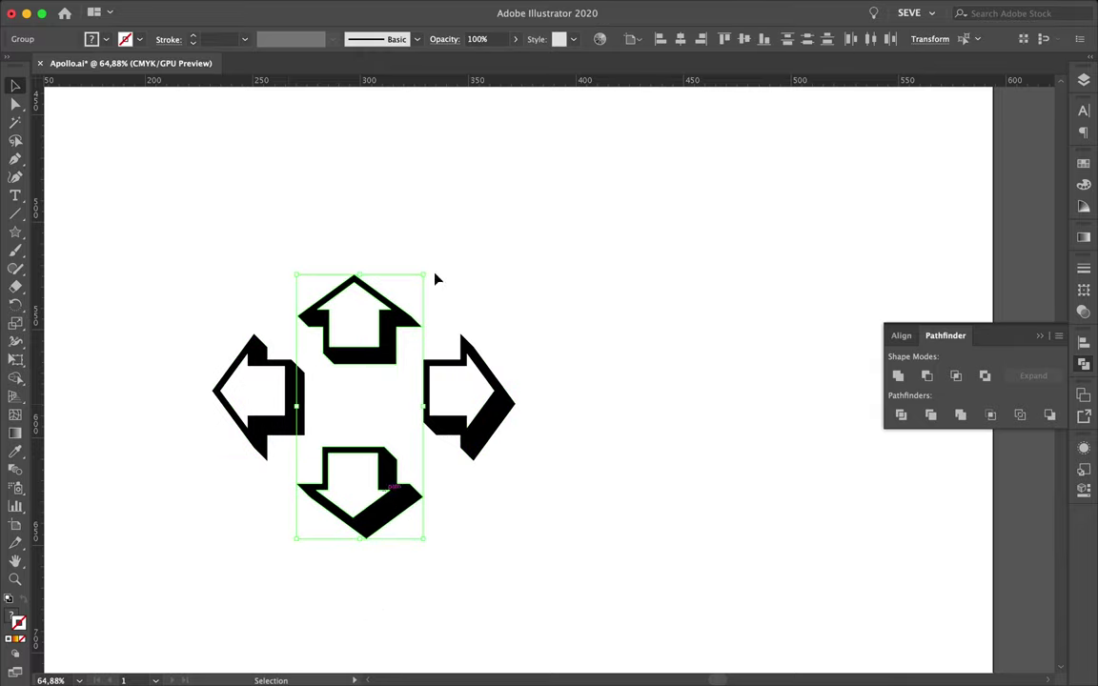
scroll(458, 389, down, 2)
click(381, 467)
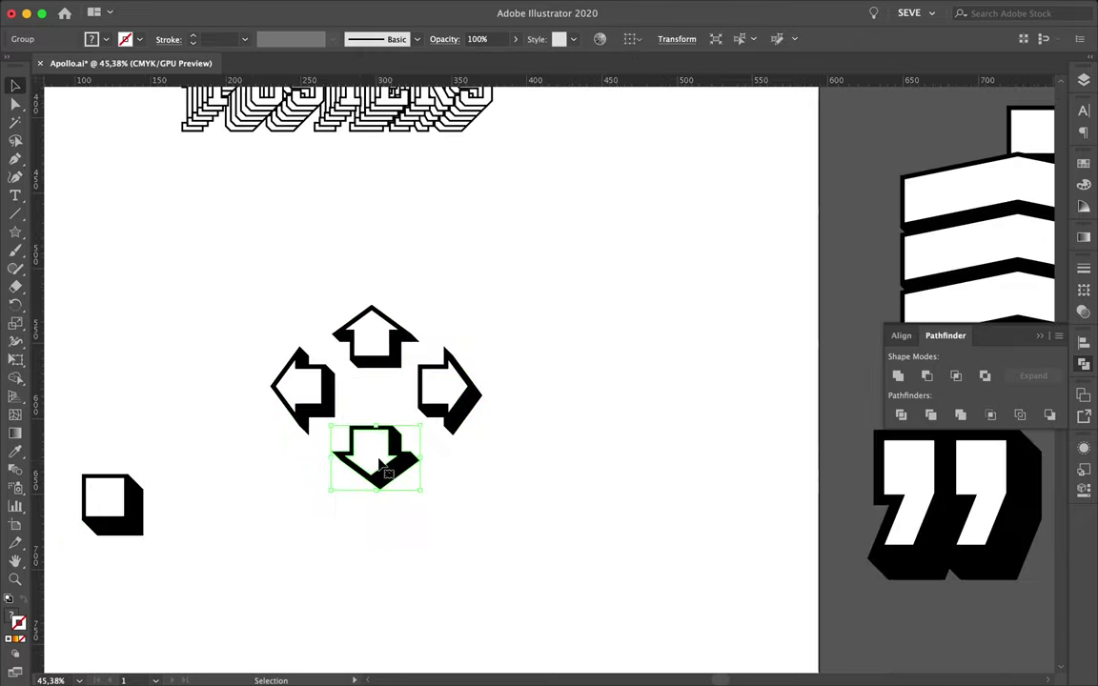
scroll(648, 263, down, 3)
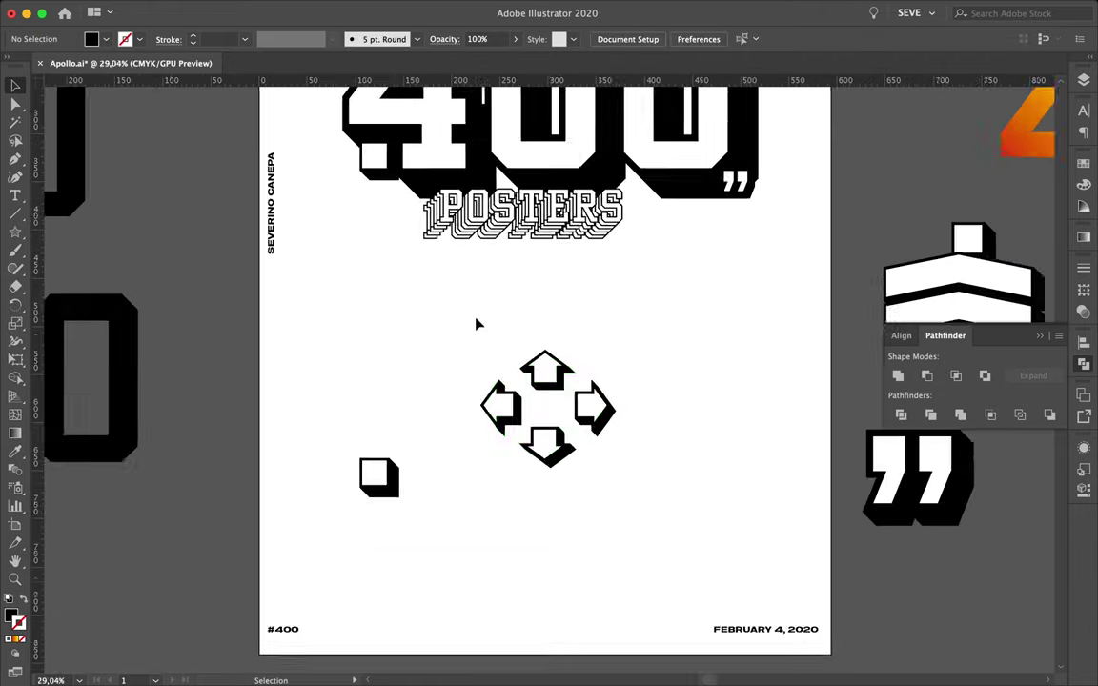
scroll(478, 321, up, 2)
drag(368, 426, 557, 434)
scroll(556, 433, down, 3)
scroll(544, 317, down, 2)
click(543, 317)
drag(616, 405, 388, 424)
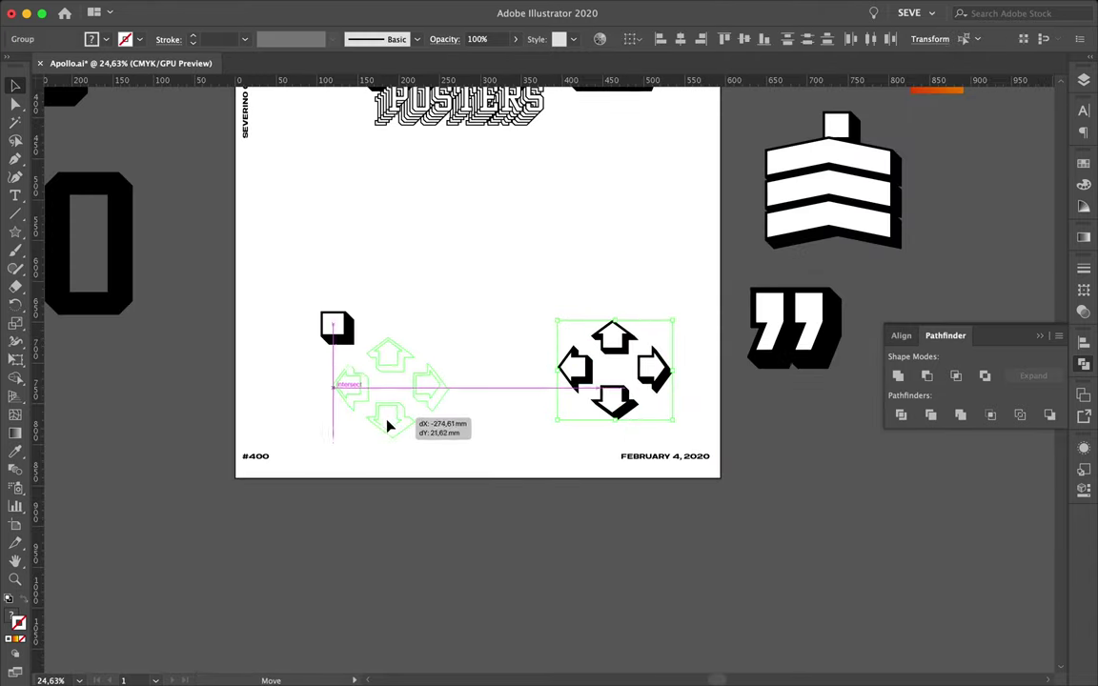
Draw a small orange-gradient circle to the right of the arrow cluster.
click(527, 362)
scroll(527, 362, down, 1)
drag(15, 232, 91, 283)
drag(480, 349, 500, 366)
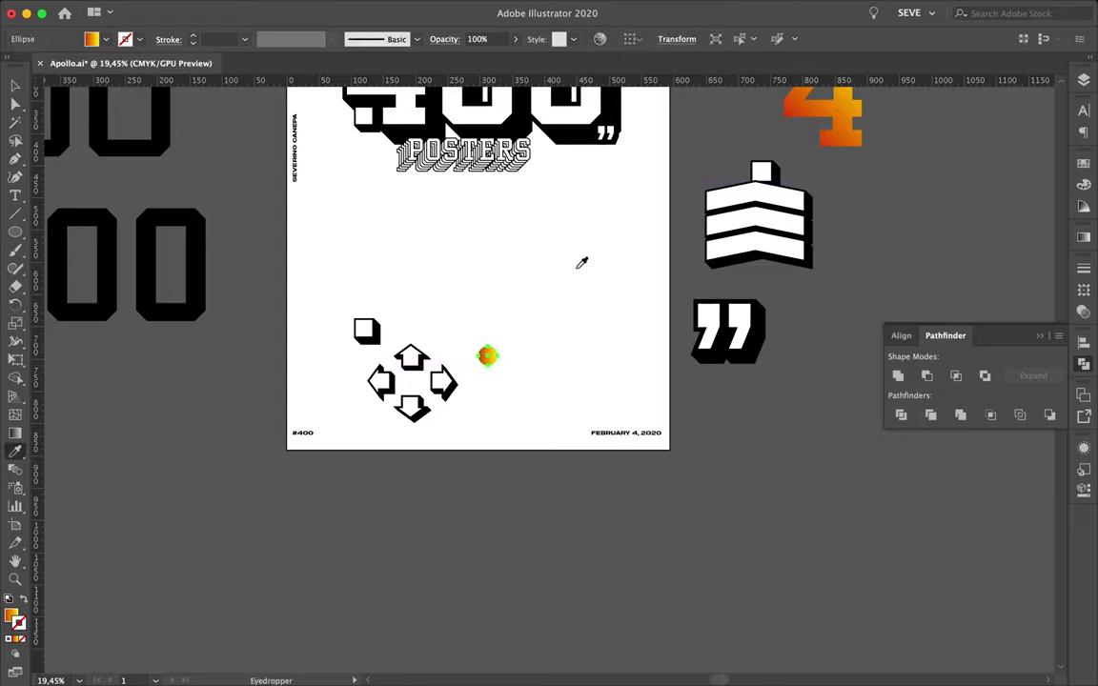
Set the second circle's first gradient stop to blue and reverse the gradient direction.
scroll(563, 228, up, 2)
click(1084, 164)
click(1084, 237)
double_click(888, 372)
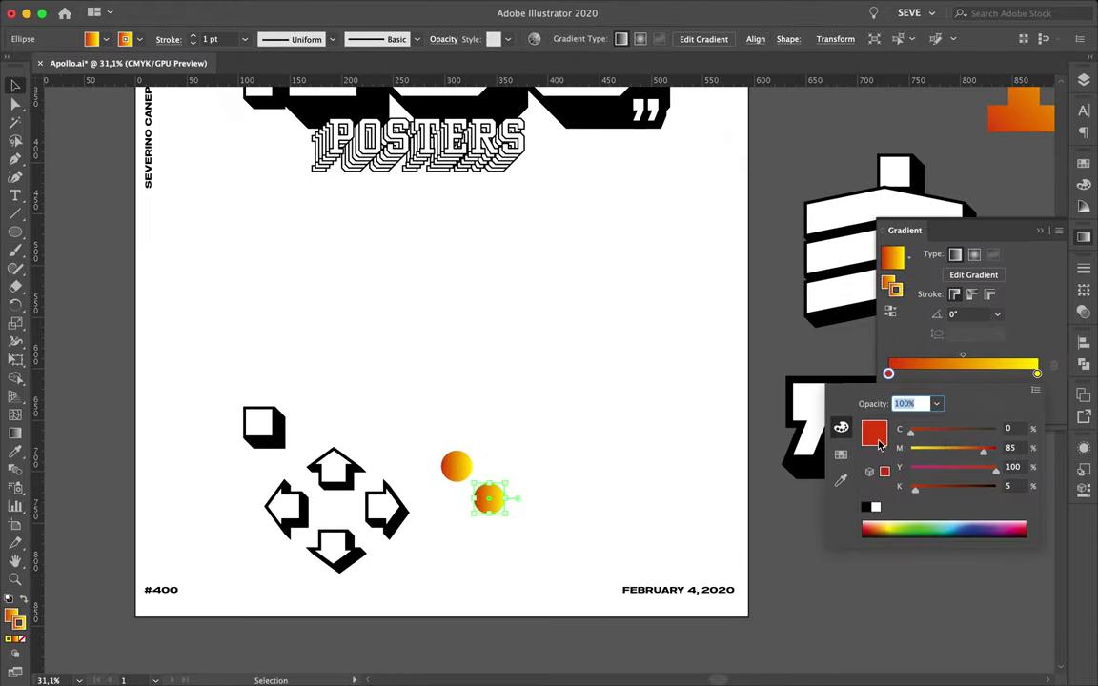
click(841, 454)
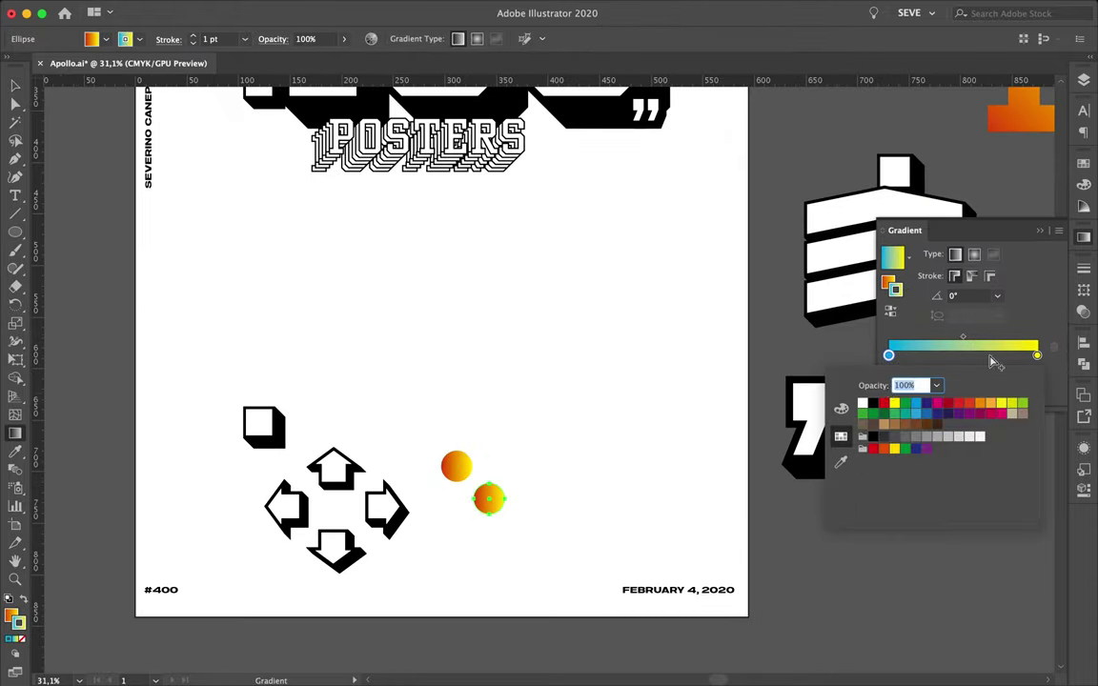
click(973, 274)
click(890, 312)
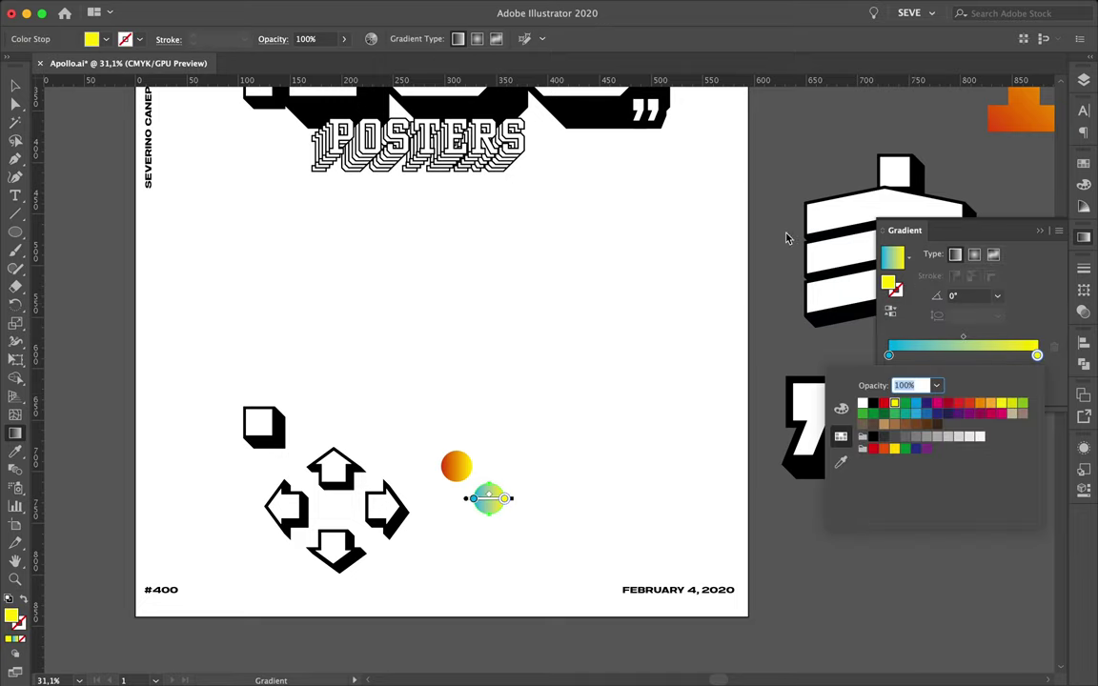
Open the Libraries panel and fill the second circle with a teal theme colour.
click(402, 8)
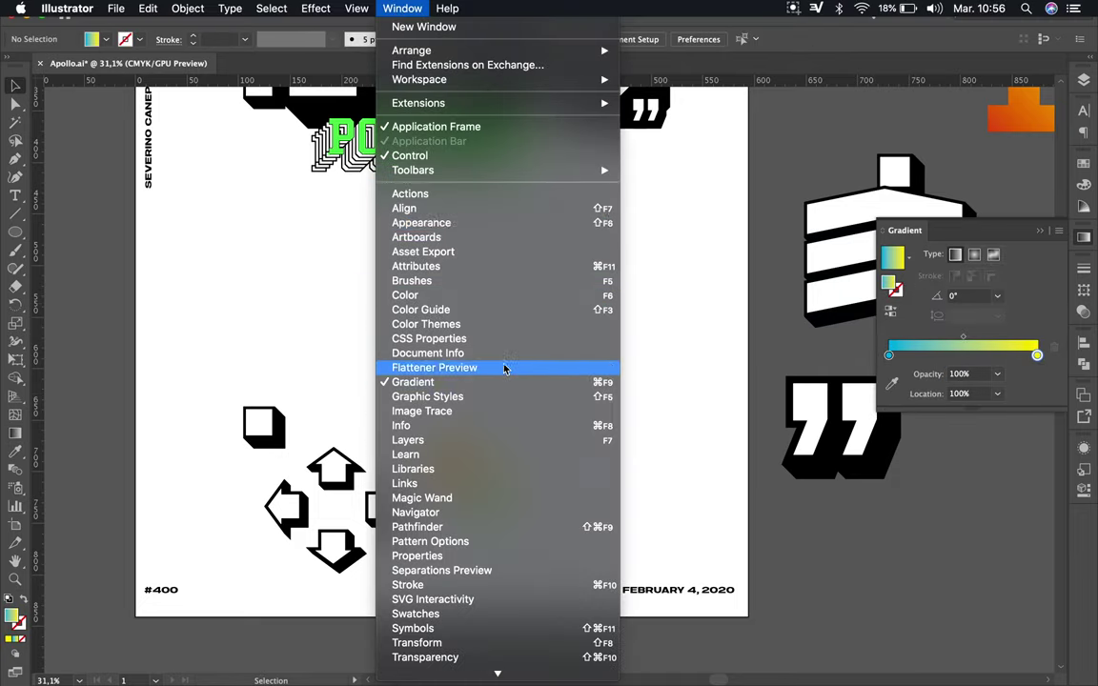
scroll(484, 548, down, 4)
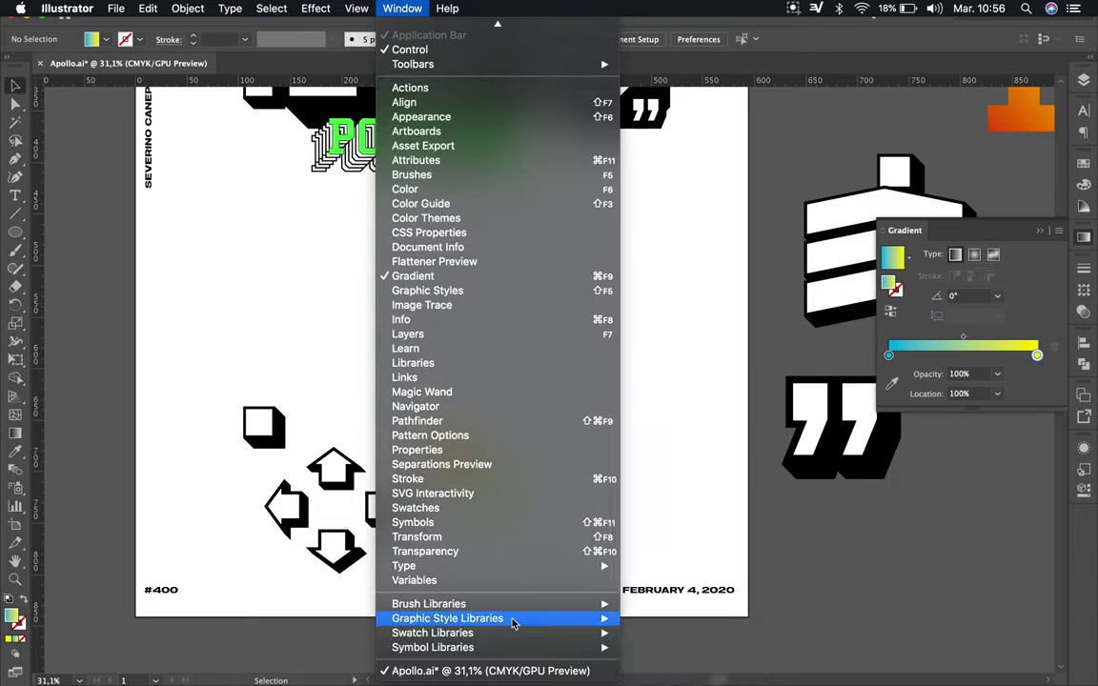
scroll(515, 579, up, 4)
click(507, 470)
click(488, 498)
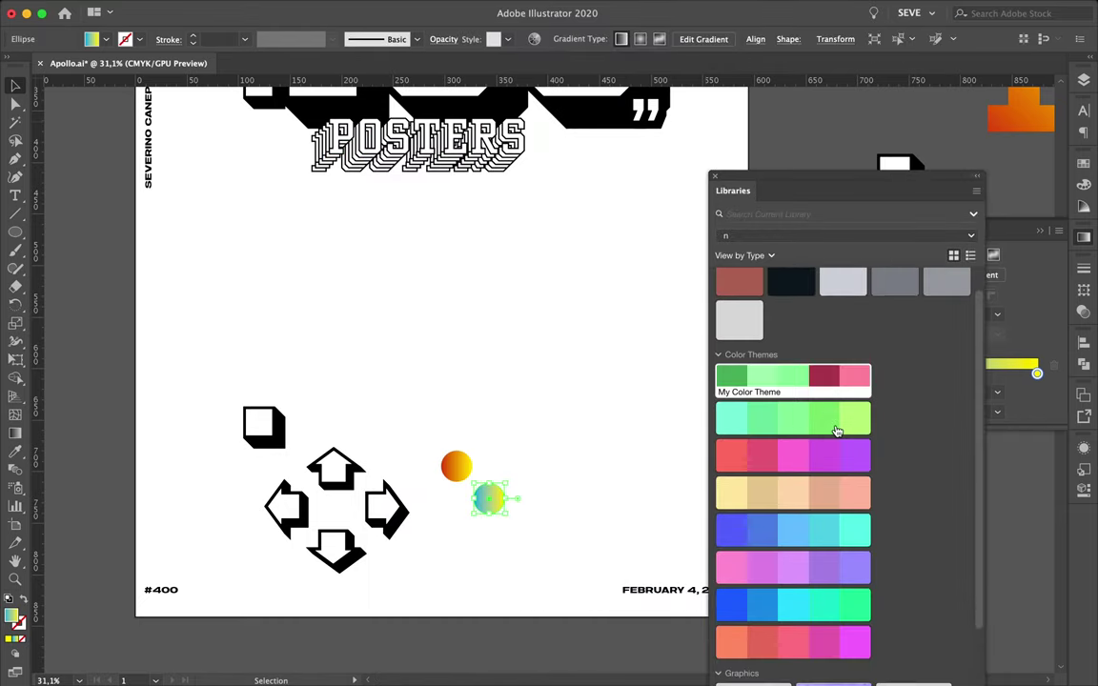
click(683, 471)
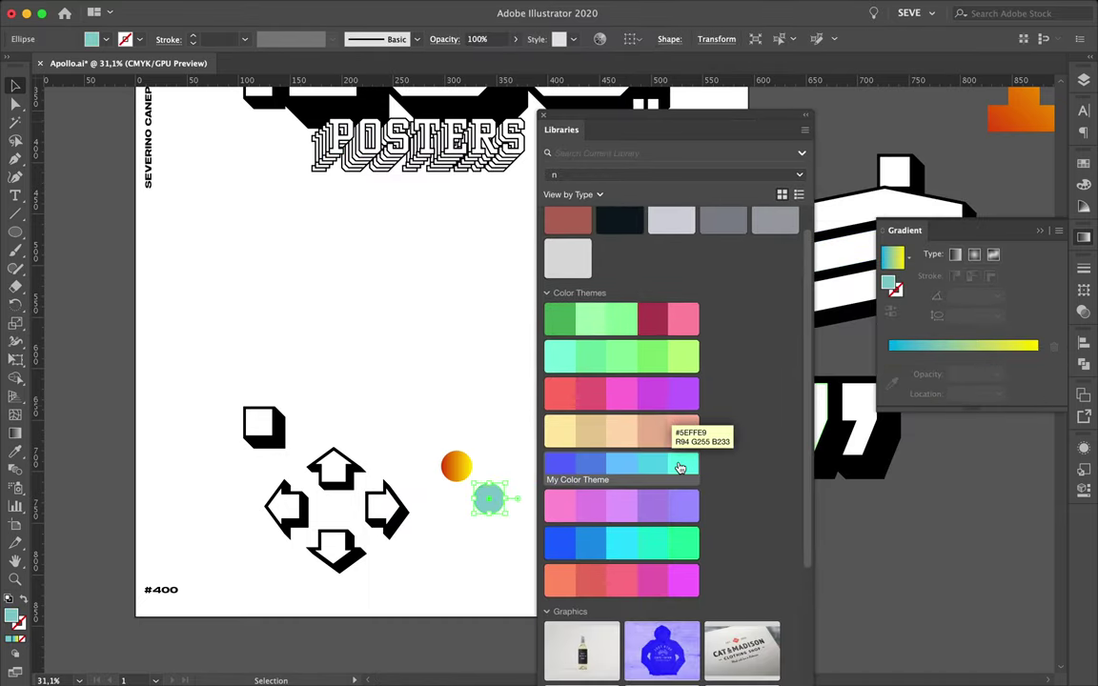
Turn the teal fill back into a gradient and make it teal-blue.
click(892, 257)
double_click(889, 354)
key(Escape)
double_click(1038, 355)
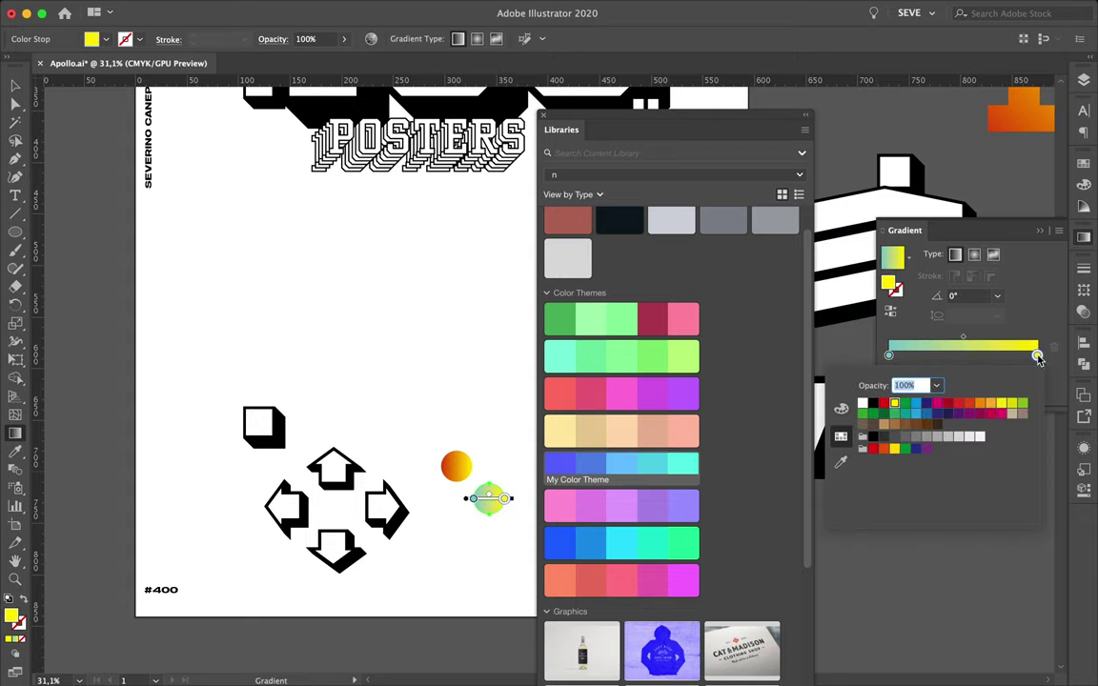
click(560, 464)
Copy the circle to the left and give it a pink-to-blue gradient.
drag(488, 498, 425, 497)
scroll(620, 476, down, 1)
click(560, 476)
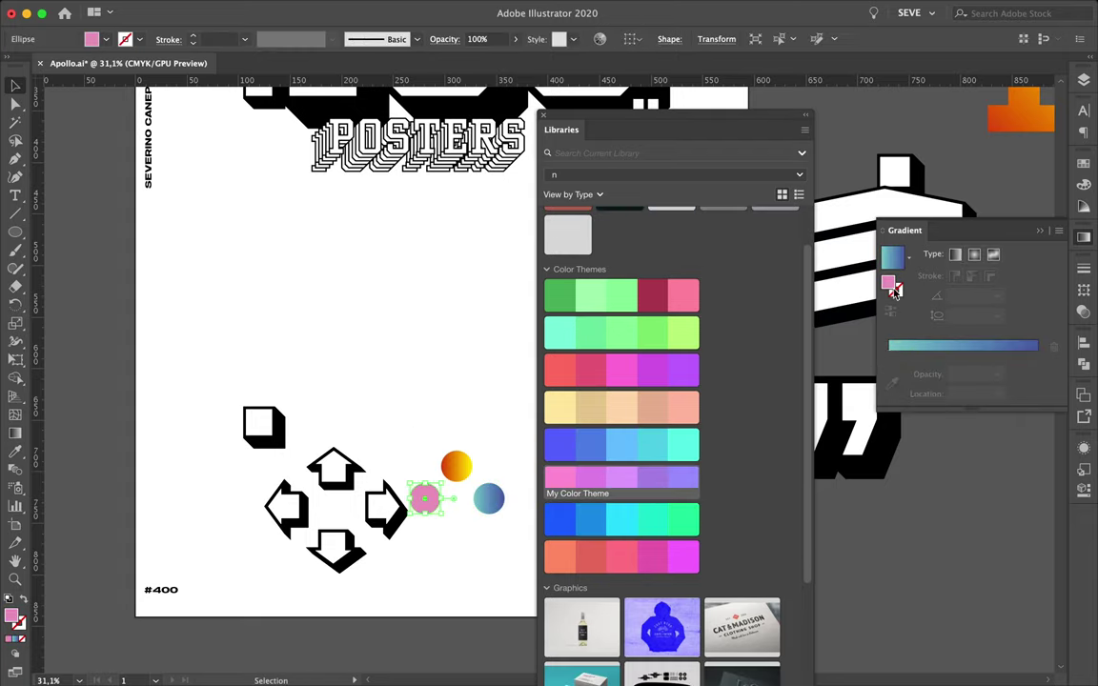
click(902, 346)
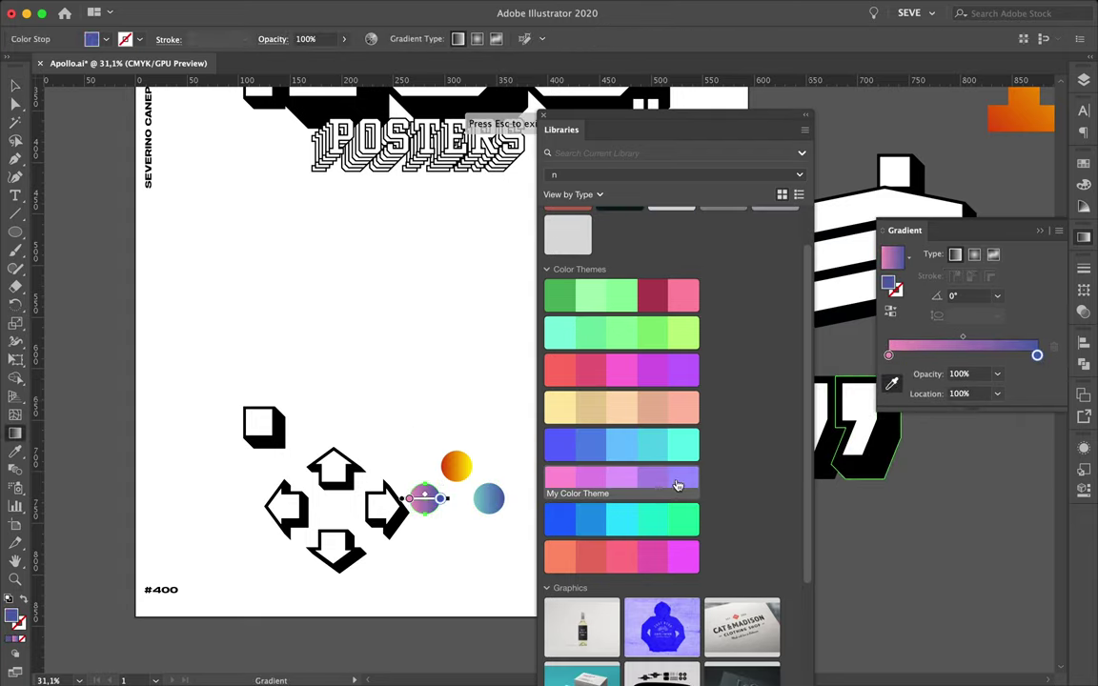
Copy the orange circle below the others and set both gradient stops to green.
click(476, 439)
drag(456, 466, 458, 532)
double_click(888, 373)
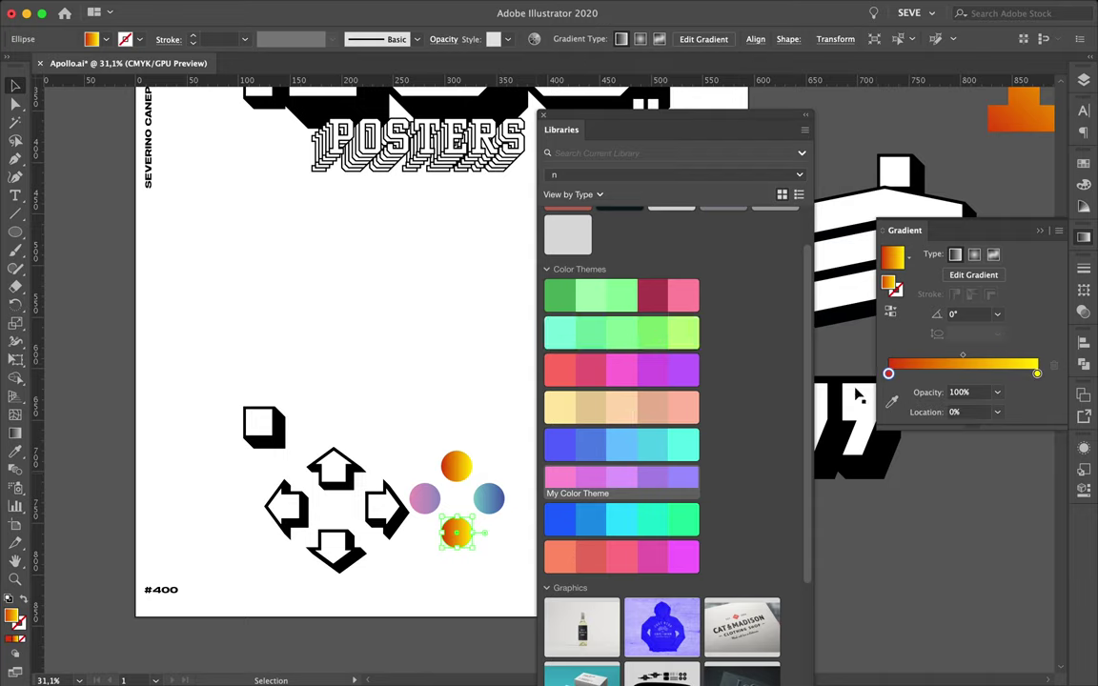
click(683, 329)
double_click(1037, 355)
click(621, 334)
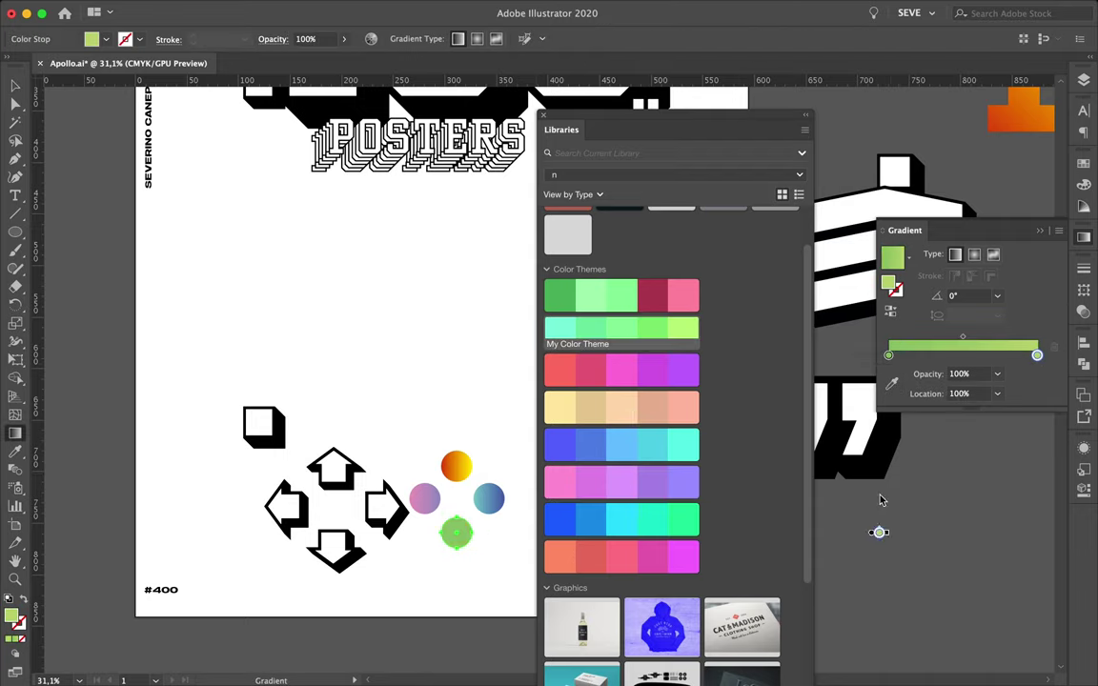
Brighten the green gradient stops using the full colour picker.
scroll(667, 429, down, 2)
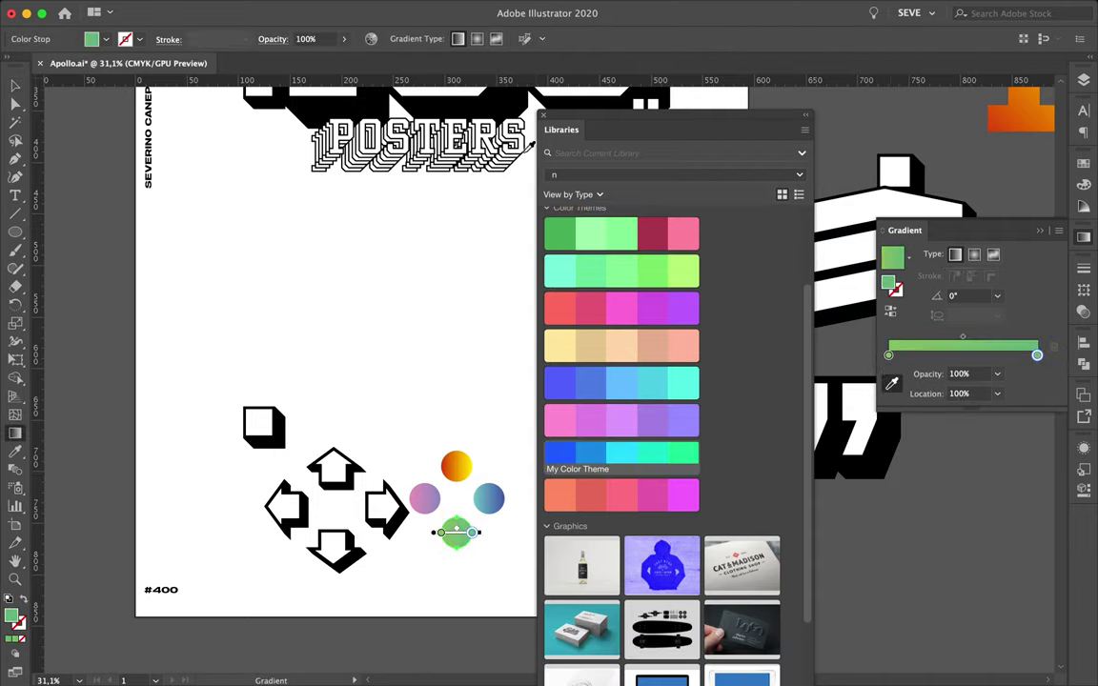
double_click(14, 617)
text(1cffa3)
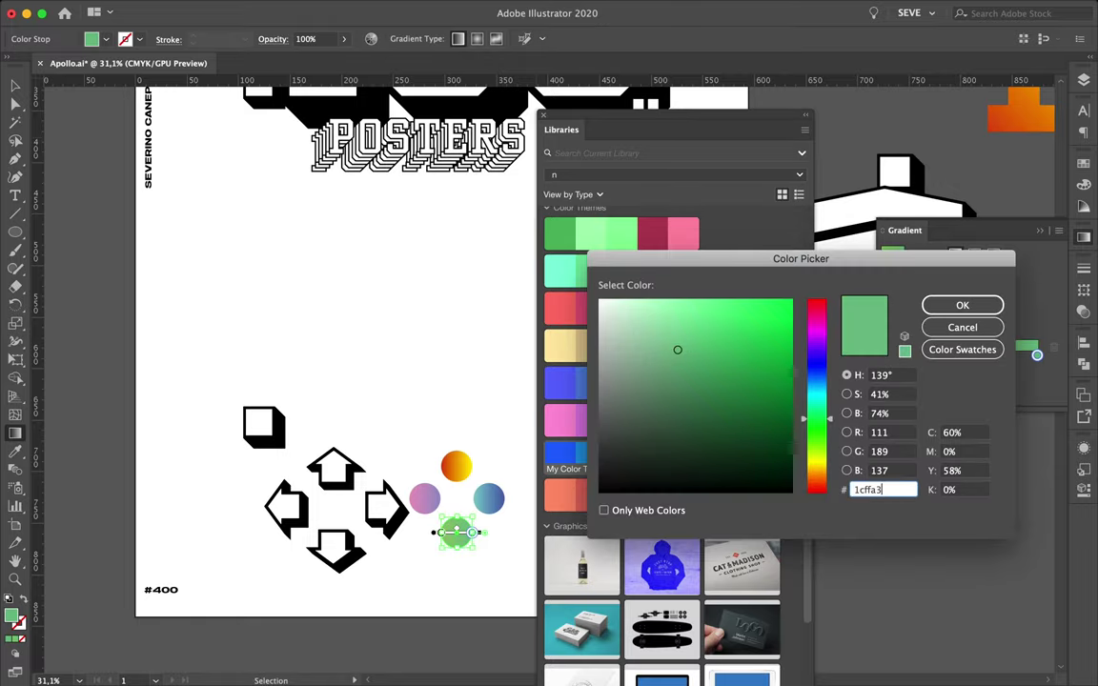
key(Return)
double_click(1037, 354)
key(Return)
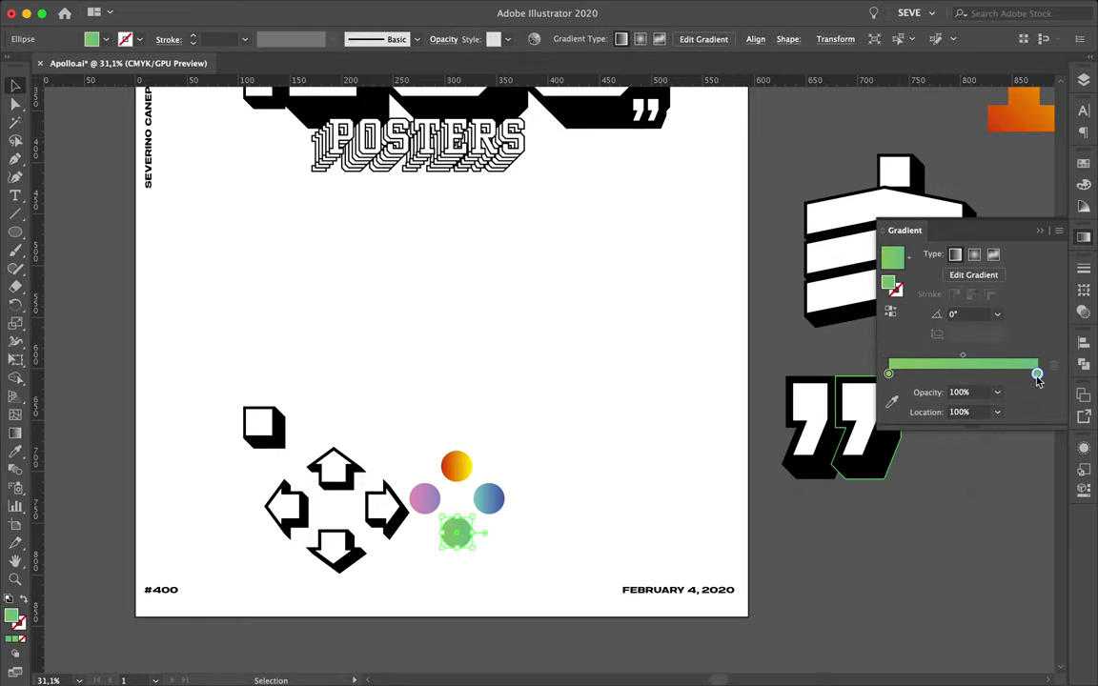
Adjust the green circle's end gradient stop colour using slider values.
alt+scroll(522, 524, up, 5)
double_click(1037, 373)
click(1012, 422)
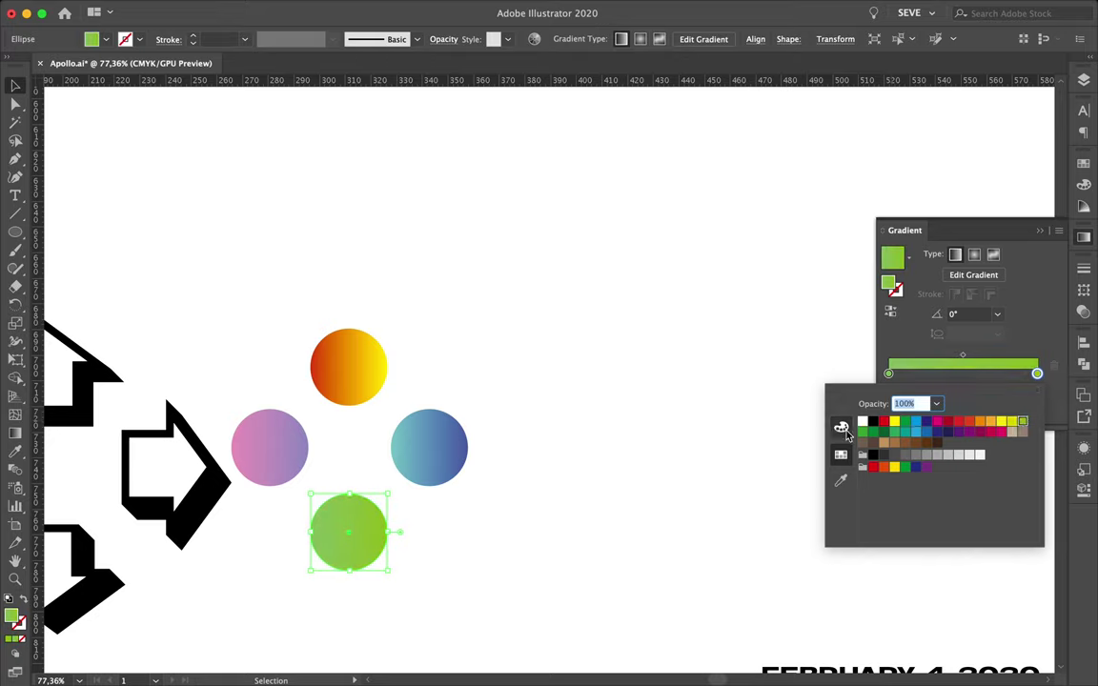
click(842, 428)
key(Escape)
Shift the four gradient circles further right and group the pink and blue side circles.
alt+scroll(691, 437, down, 5)
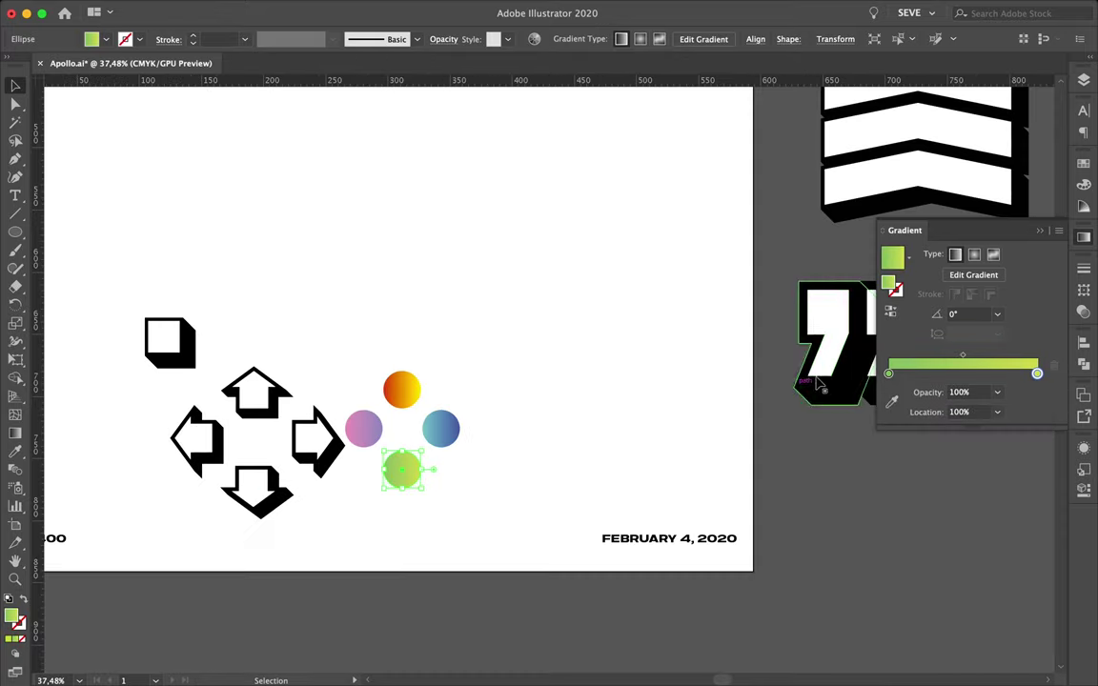
drag(324, 353, 444, 493)
drag(457, 448, 549, 448)
click(630, 39)
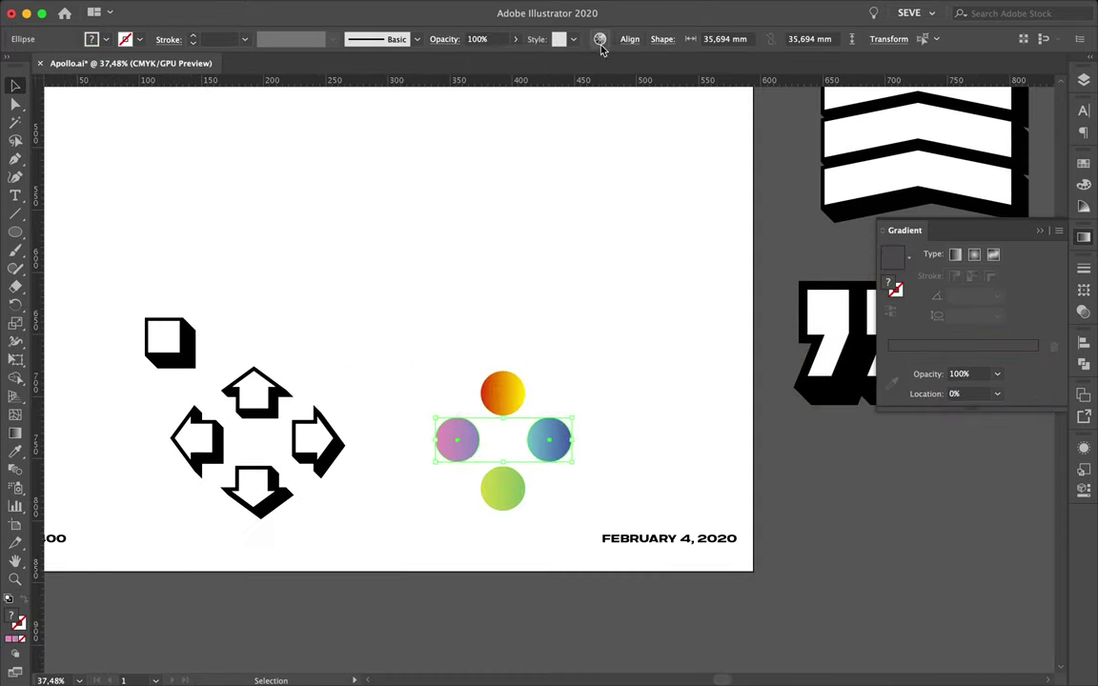
click(630, 40)
click(502, 487)
key(ctrl+z)
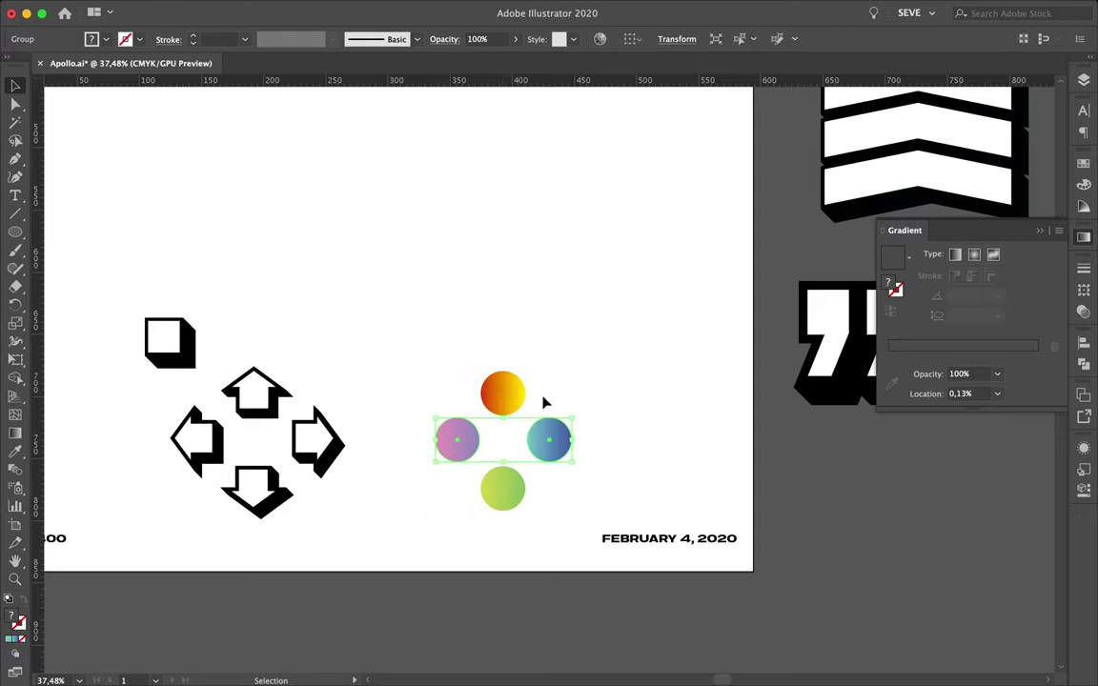
Reposition the arrow group so it sits left of the gradient circles.
click(549, 360)
drag(294, 381, 546, 377)
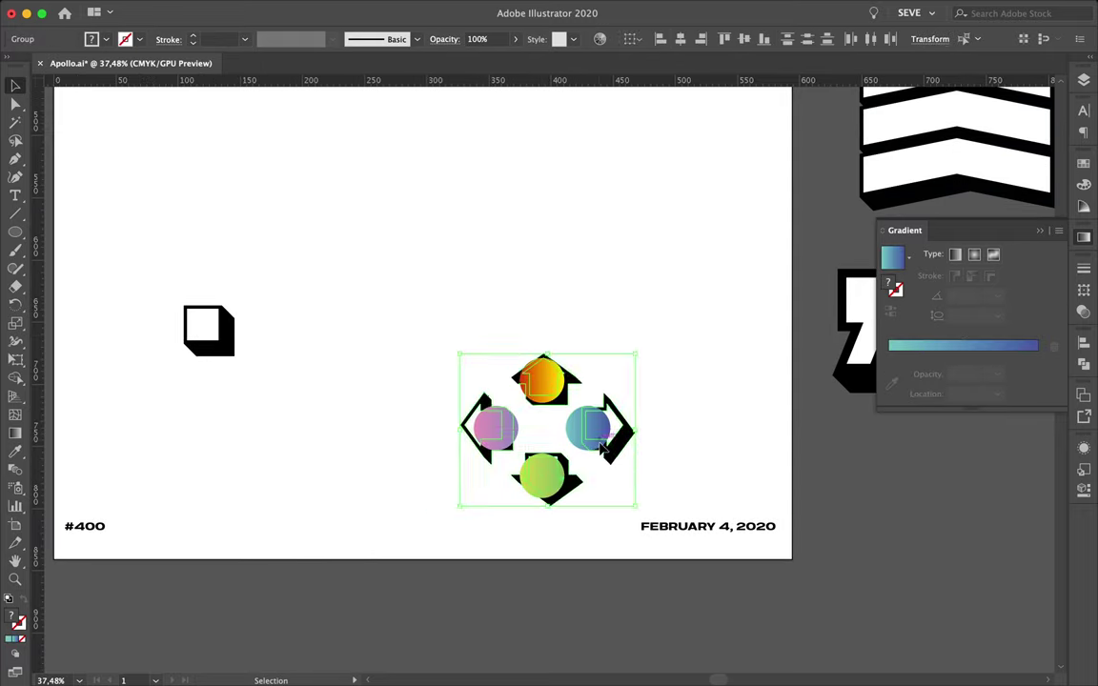
click(596, 429)
drag(575, 416, 303, 400)
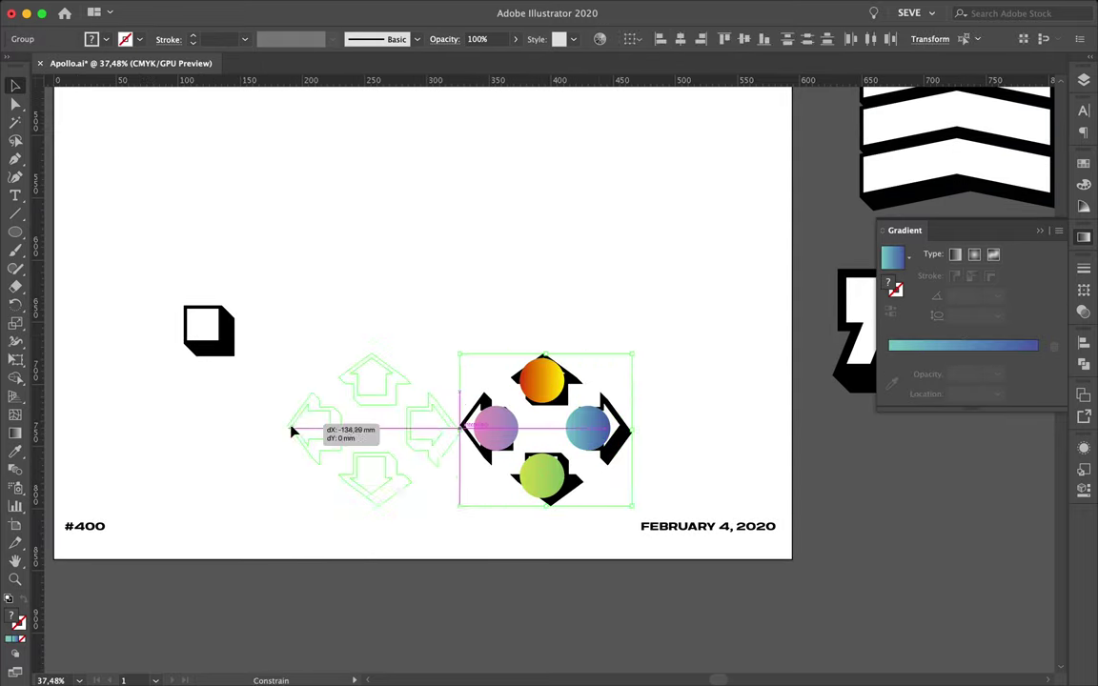
key(ctrl+minus)
click(265, 381)
scroll(421, 287, up, 2)
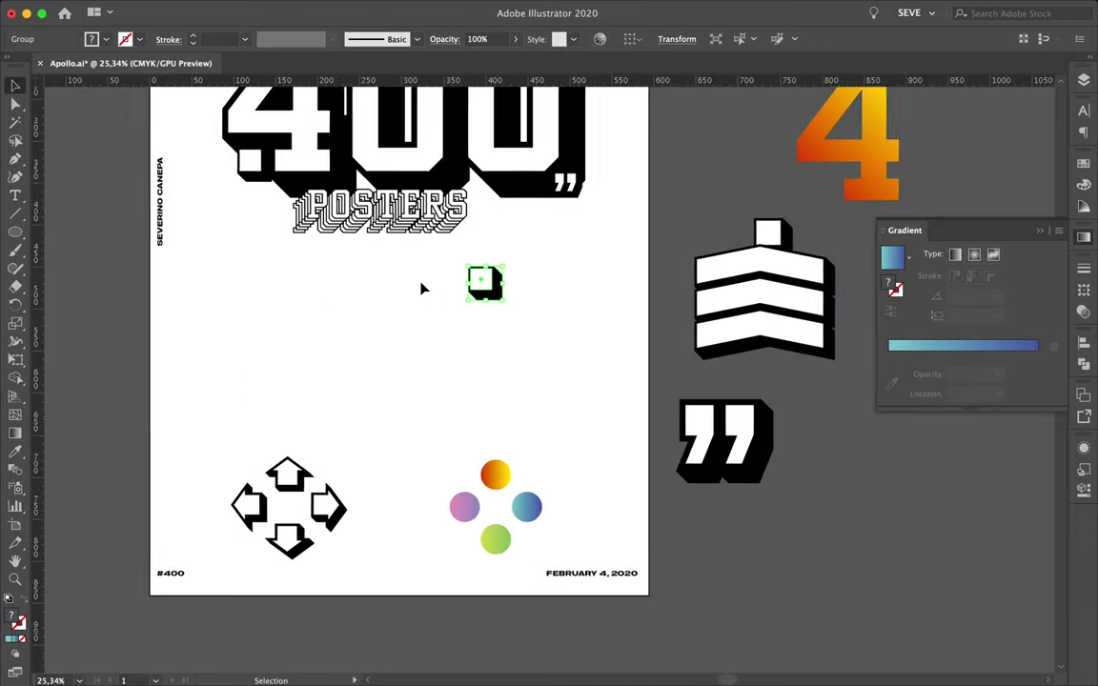
scroll(422, 286, up, 3)
scroll(404, 481, down, 3)
scroll(391, 422, up, 3)
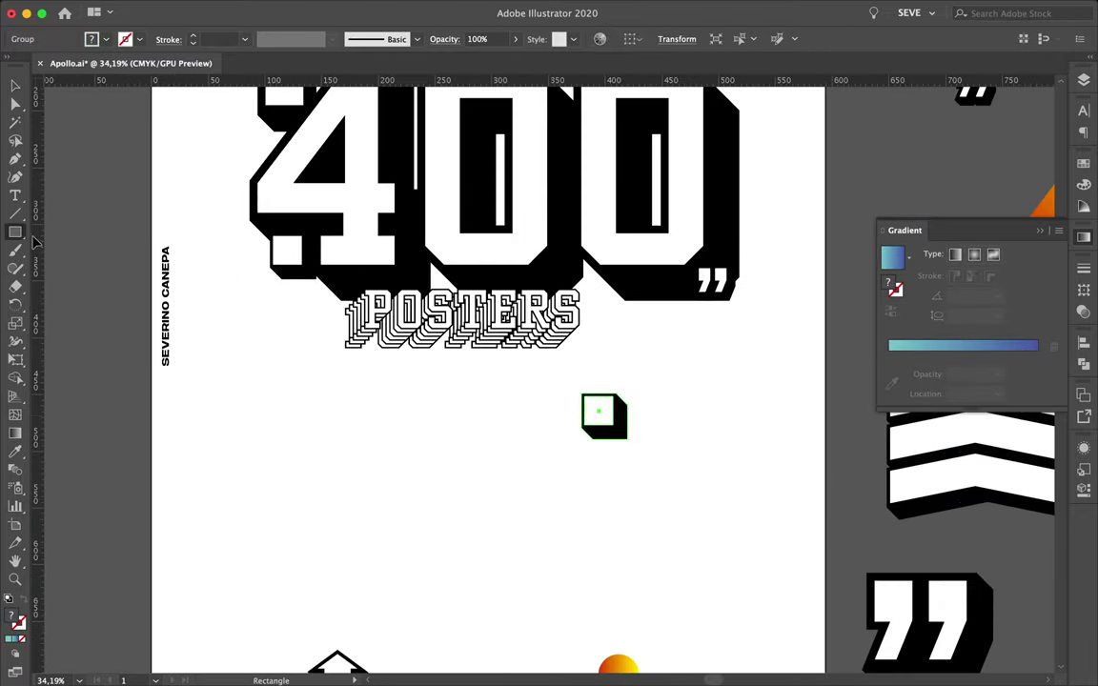
Draw a small black-filled triangle at the poster's left side with the Pen tool.
mouse_move(249, 442)
mouse_down()
mouse_move(292, 466)
mouse_move(250, 456)
mouse_up()
key(period)
key(p)
key(v)
scroll(219, 458, up, 3)
scroll(286, 286, down, 4)
Show the grid over the artboard.
click(315, 7)
mouse_move(355, 7)
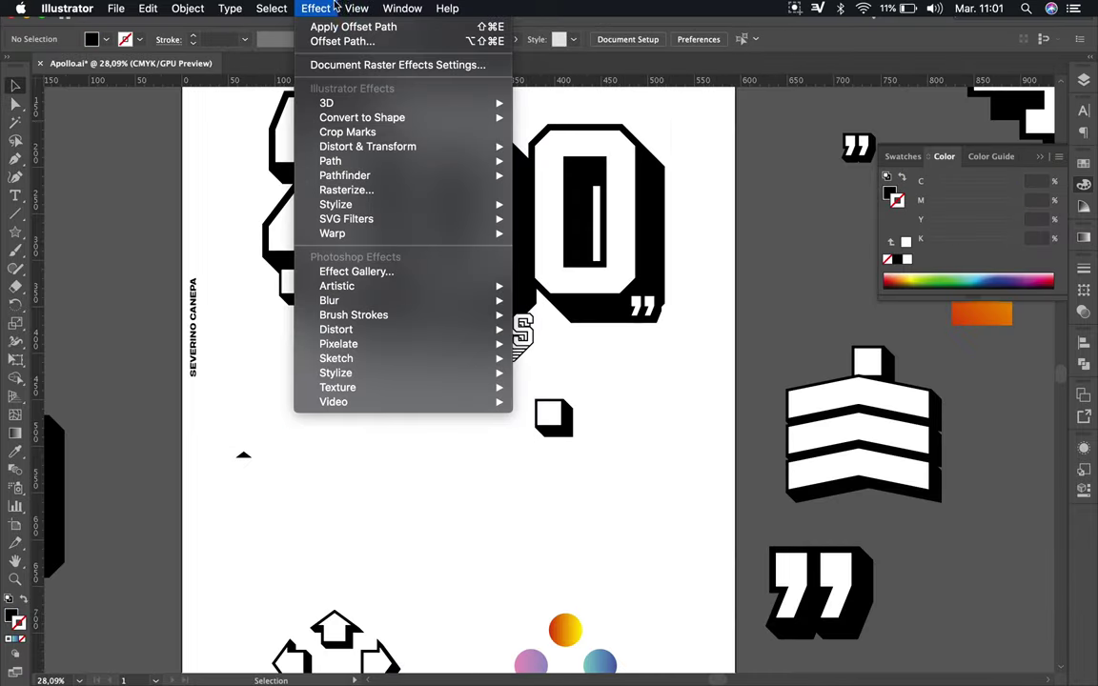
click(416, 572)
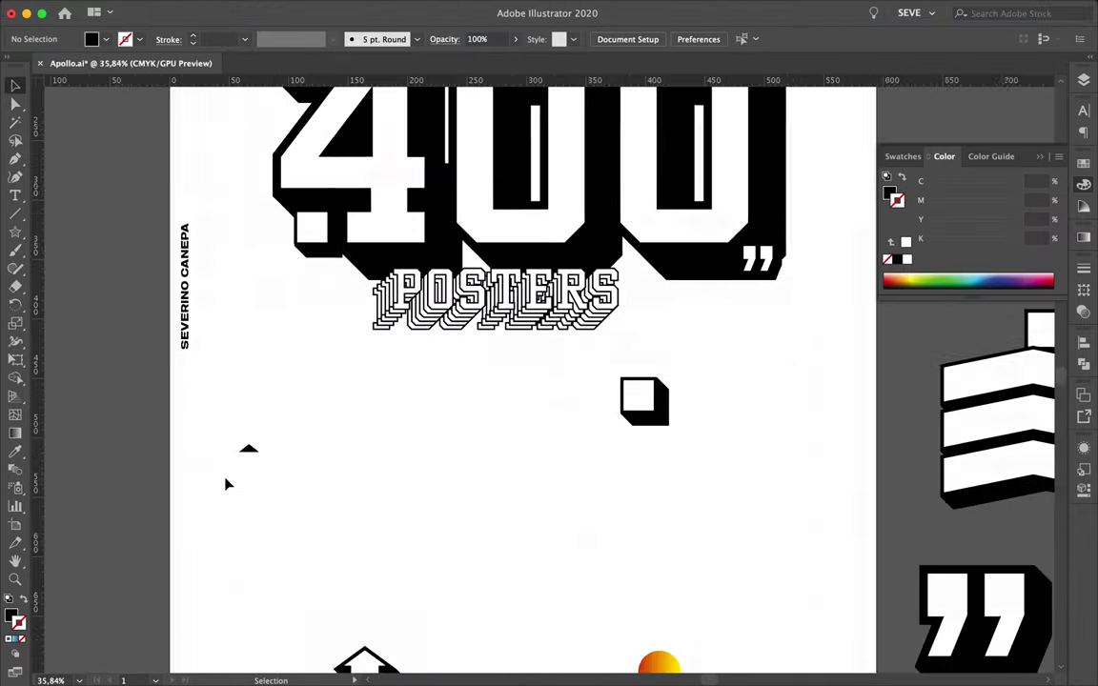
scroll(225, 483, down, 2)
scroll(225, 496, up, 5)
Copy the triangle straight down twice to stack three triangles.
drag(226, 511, 226, 526)
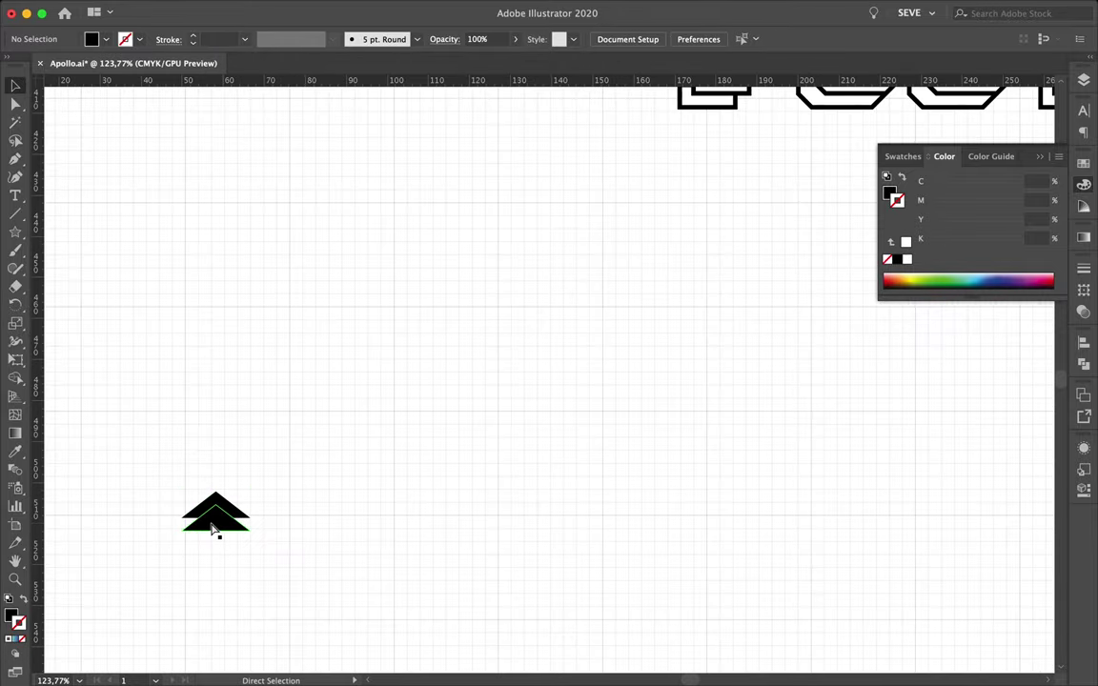
scroll(343, 443, down, 4)
key(shift+ctrl+F9)
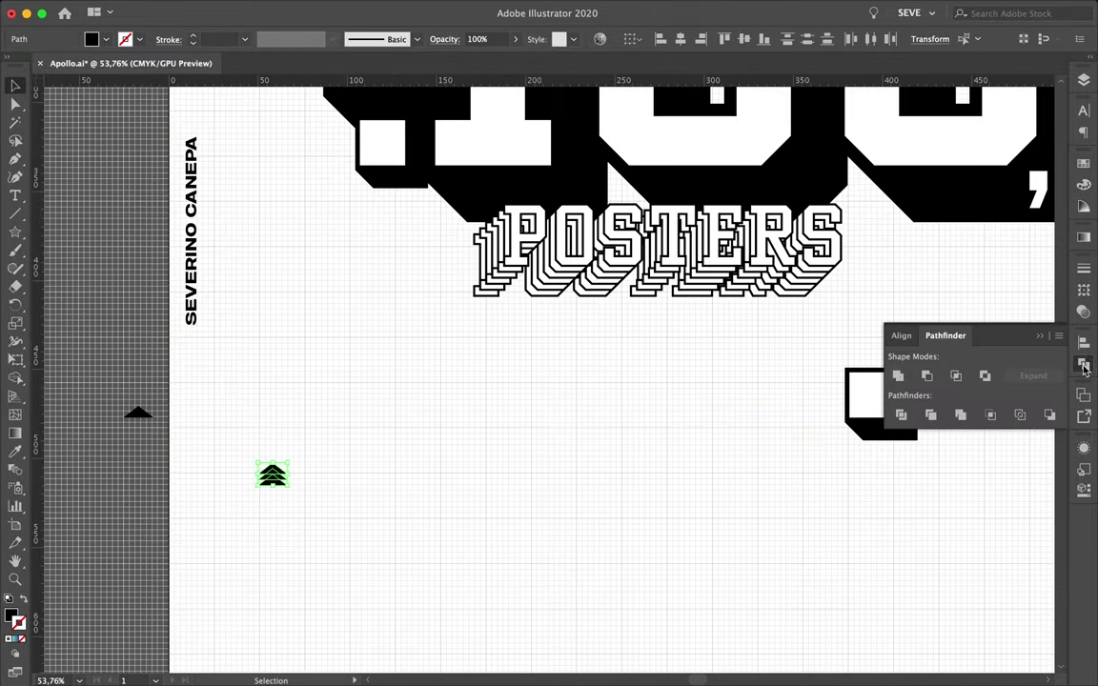
scroll(270, 473, up, 6)
drag(229, 426, 238, 427)
click(291, 417)
scroll(291, 417, down, 2)
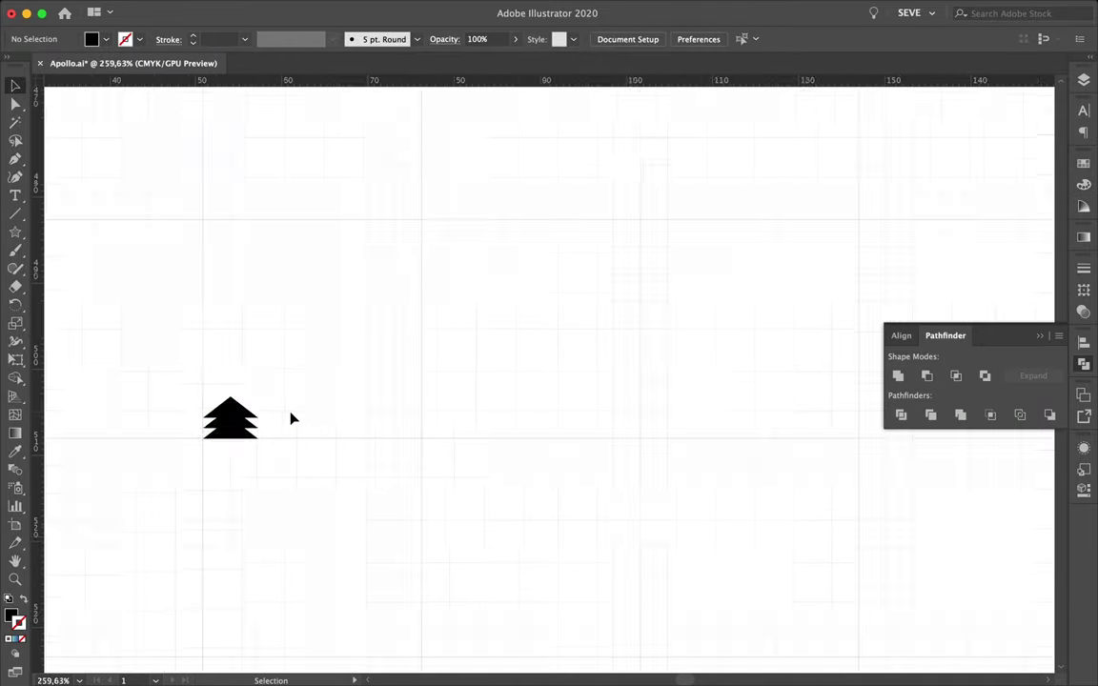
scroll(292, 417, down, 3)
key(ctrl+z)
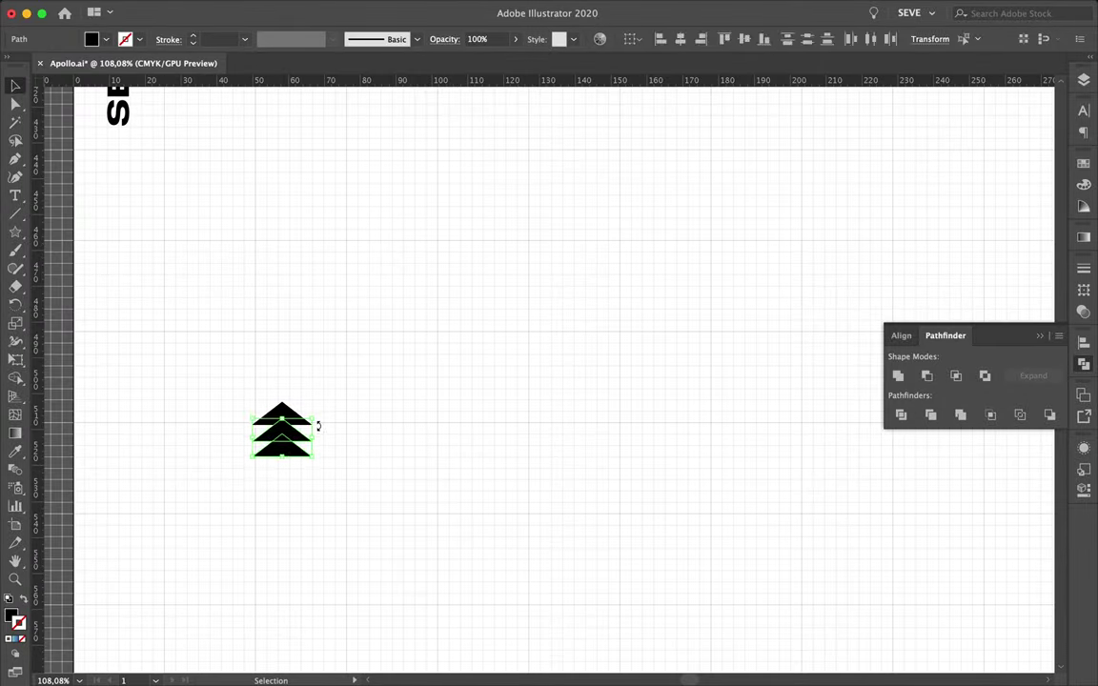
Move the triple-triangle stack beside the cube, enlarge it, and copy it to the right.
scroll(310, 431, down, 3)
drag(299, 421, 632, 459)
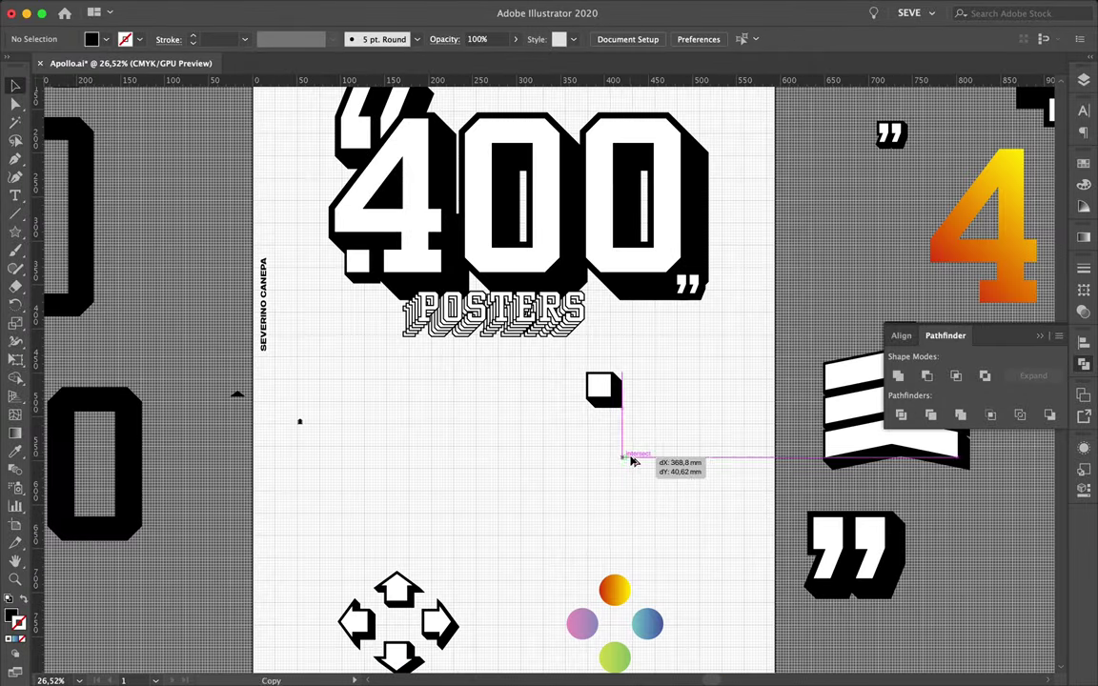
scroll(627, 464, up, 3)
scroll(639, 474, up, 2)
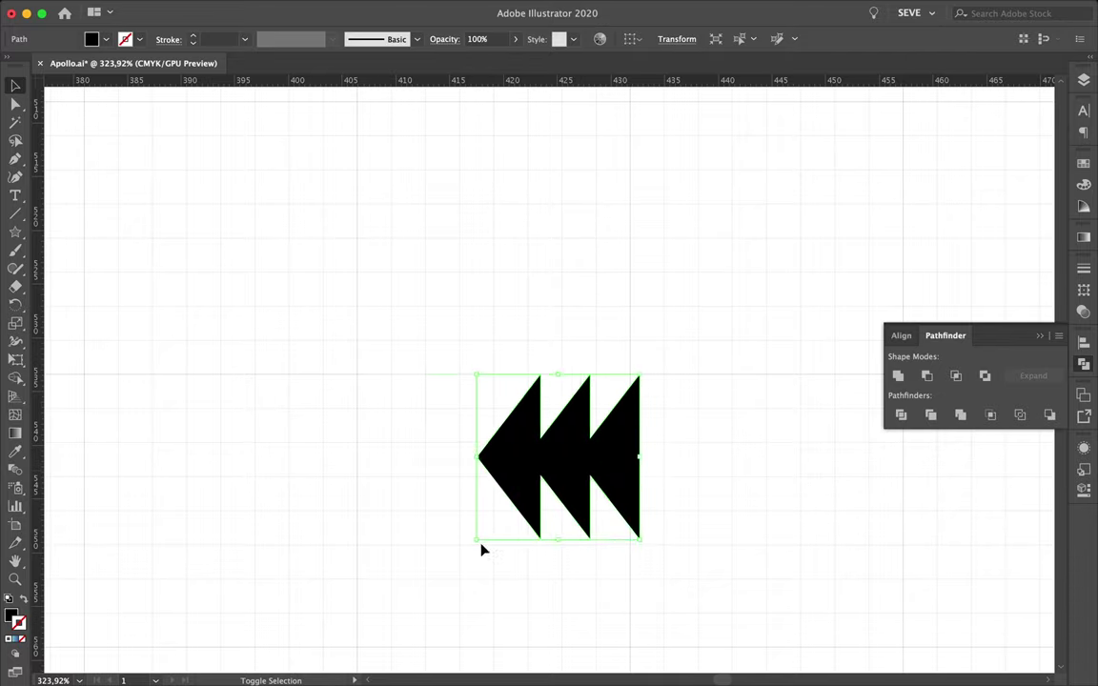
drag(576, 474, 373, 375)
scroll(593, 539, down, 5)
drag(577, 489, 736, 497)
Raise the 400 POSTERS title group higher on the poster.
scroll(687, 473, down, 5)
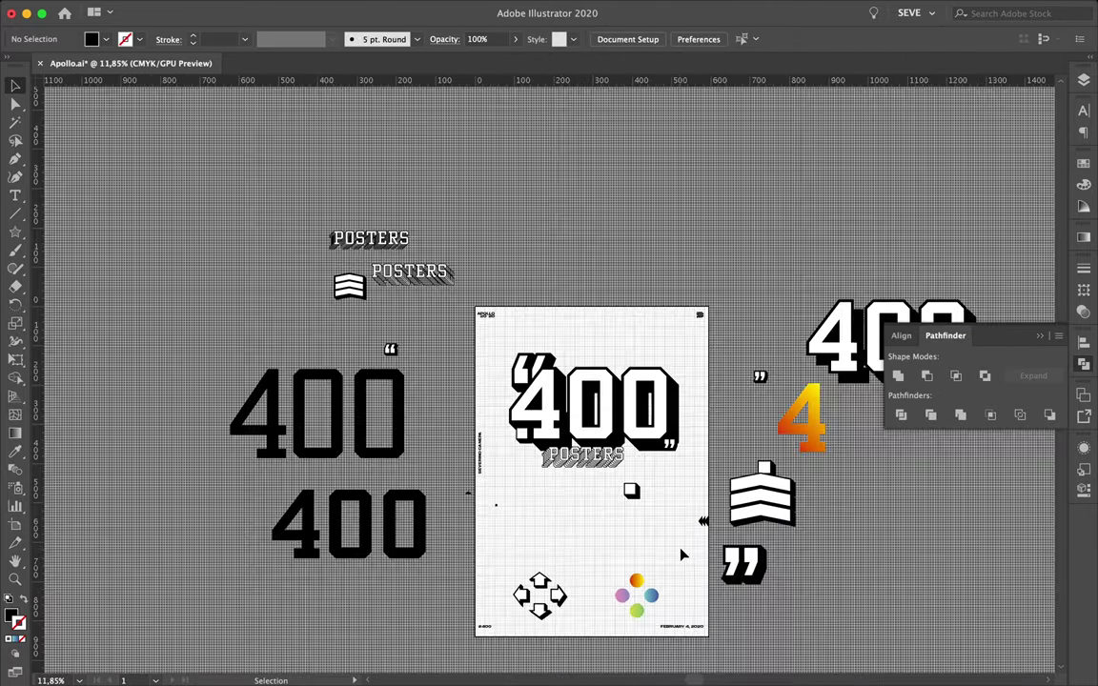
scroll(753, 611, up, 3)
mouse_move(531, 458)
mouse_down()
mouse_move(531, 428)
mouse_move(587, 370)
mouse_up()
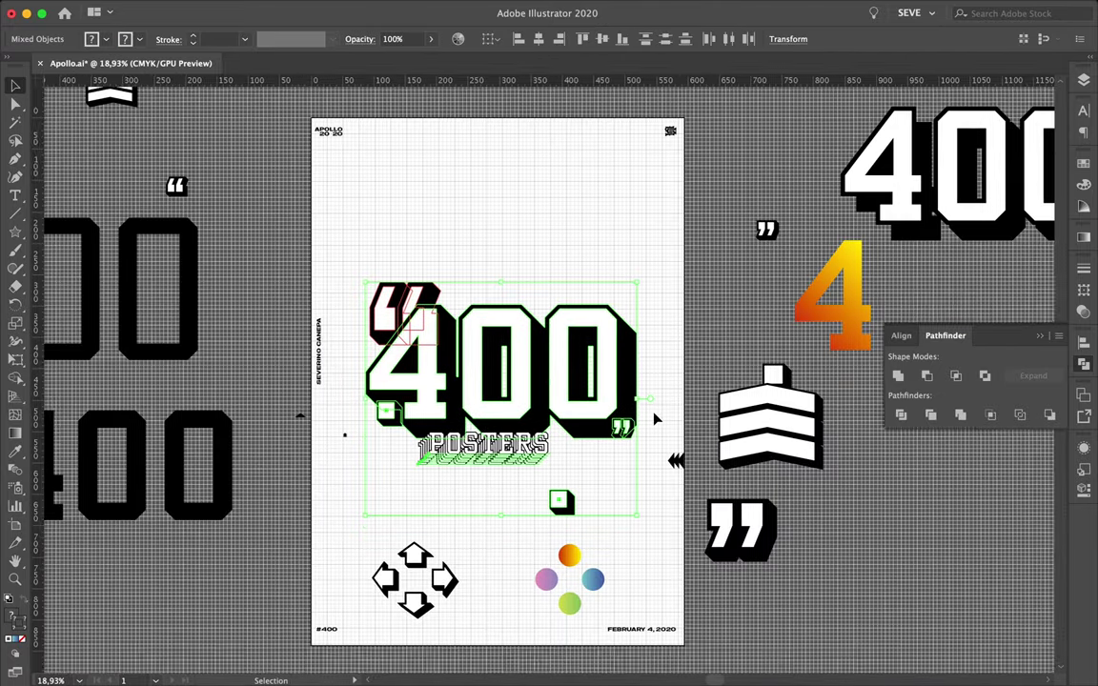
click(695, 305)
drag(343, 286, 592, 473)
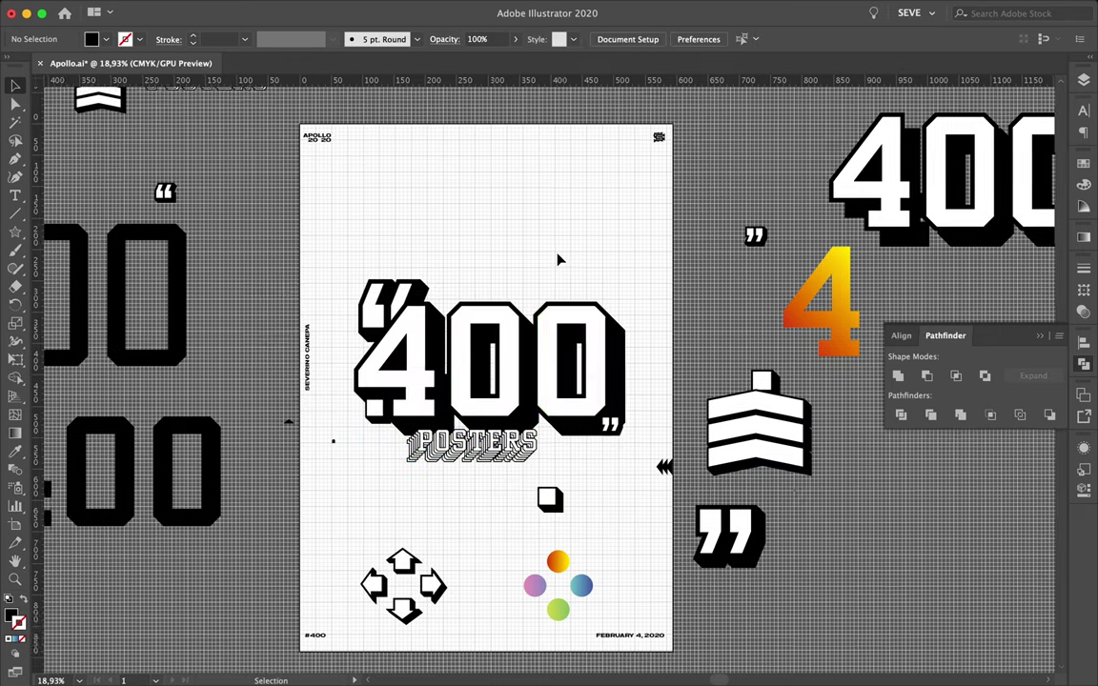
drag(558, 286, 559, 257)
click(375, 524)
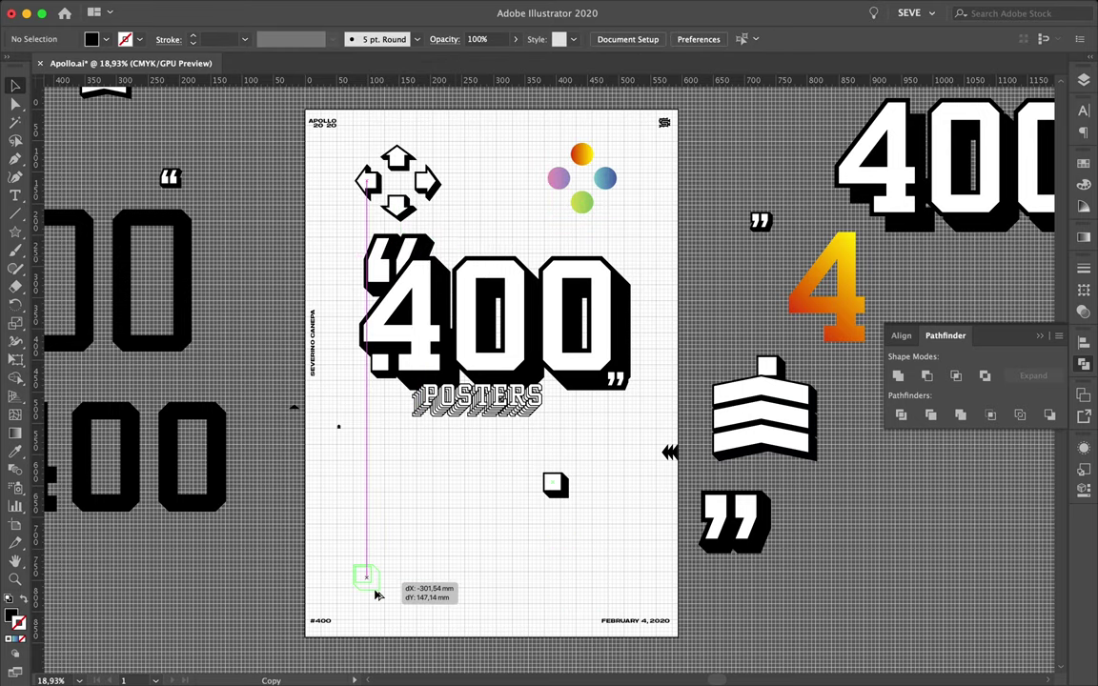
Undo the long diagonal cube shadow and adjust the small cube's short shadow.
drag(377, 595, 454, 655)
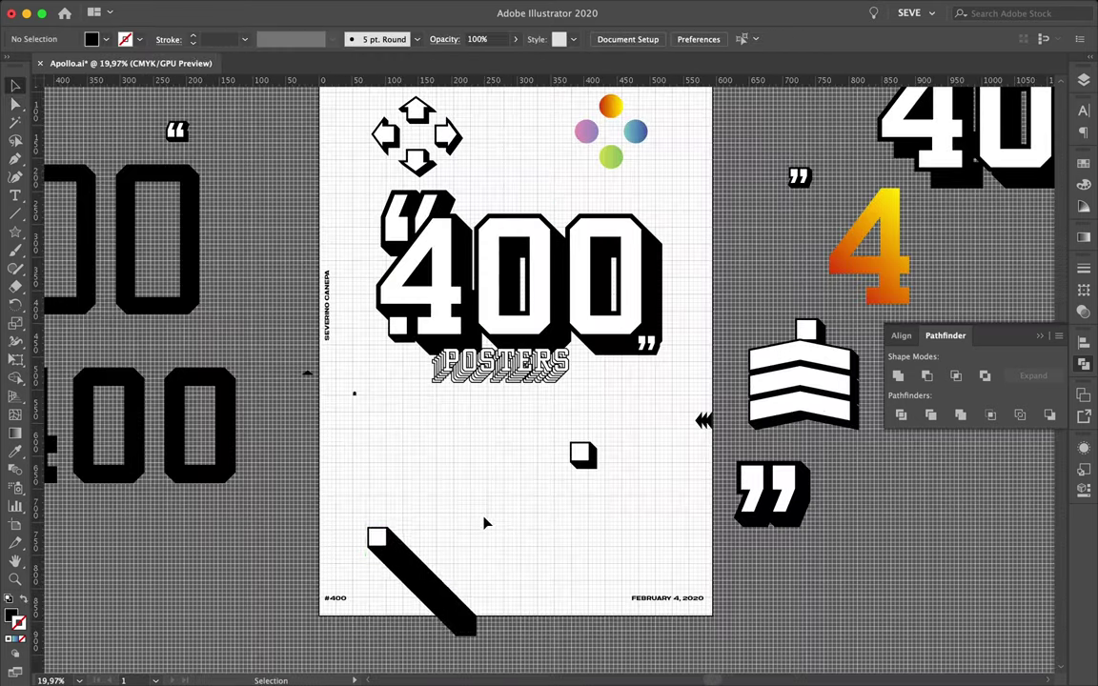
key(super+z)
scroll(404, 593, up, 3)
scroll(404, 593, up, 3)
drag(381, 581, 412, 605)
scroll(508, 580, down, 5)
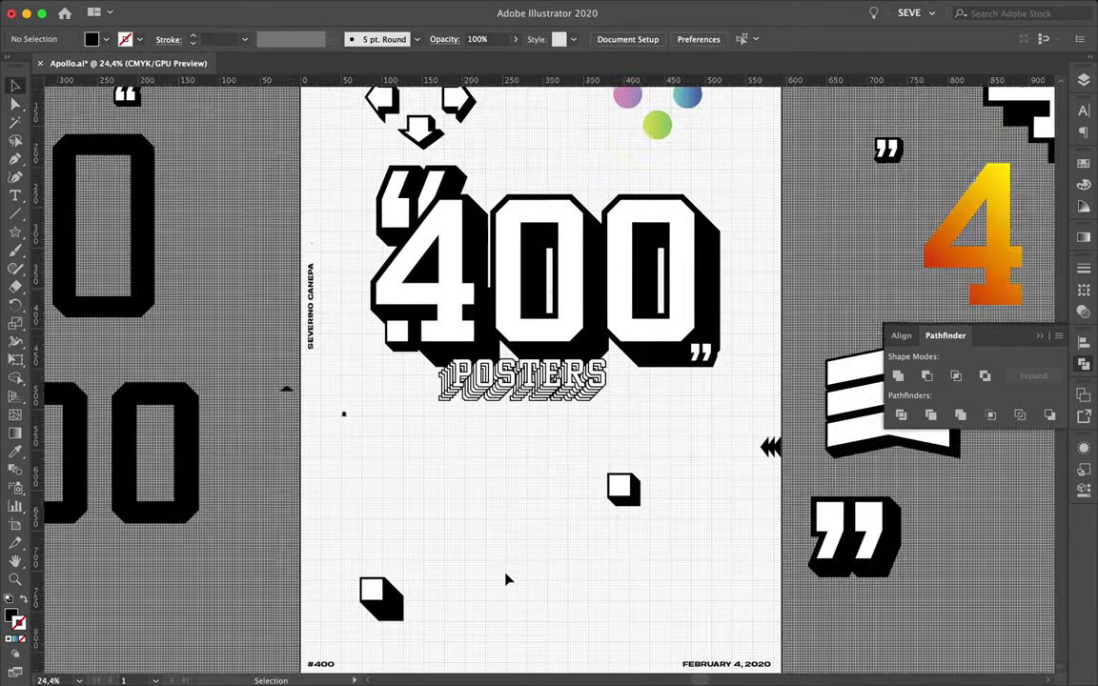
scroll(508, 580, up, 2)
scroll(508, 580, up, 2)
scroll(508, 579, up, 2)
Move the chevron copy below the cube and nudge the central small cube down.
drag(460, 442, 460, 493)
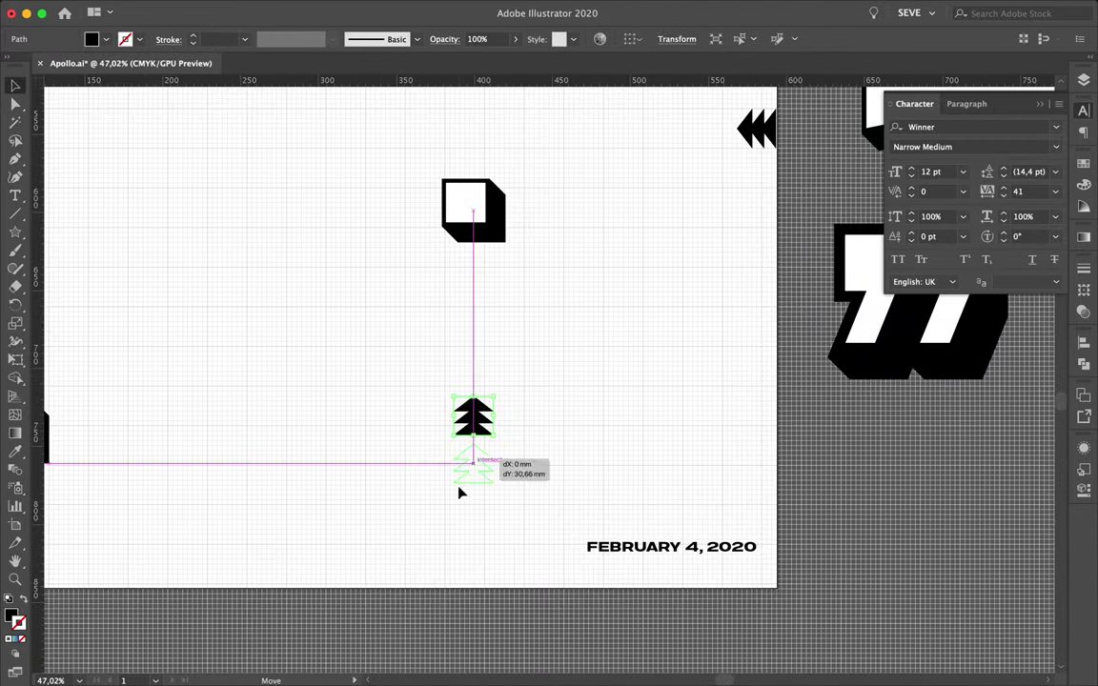
scroll(560, 592, down, 10)
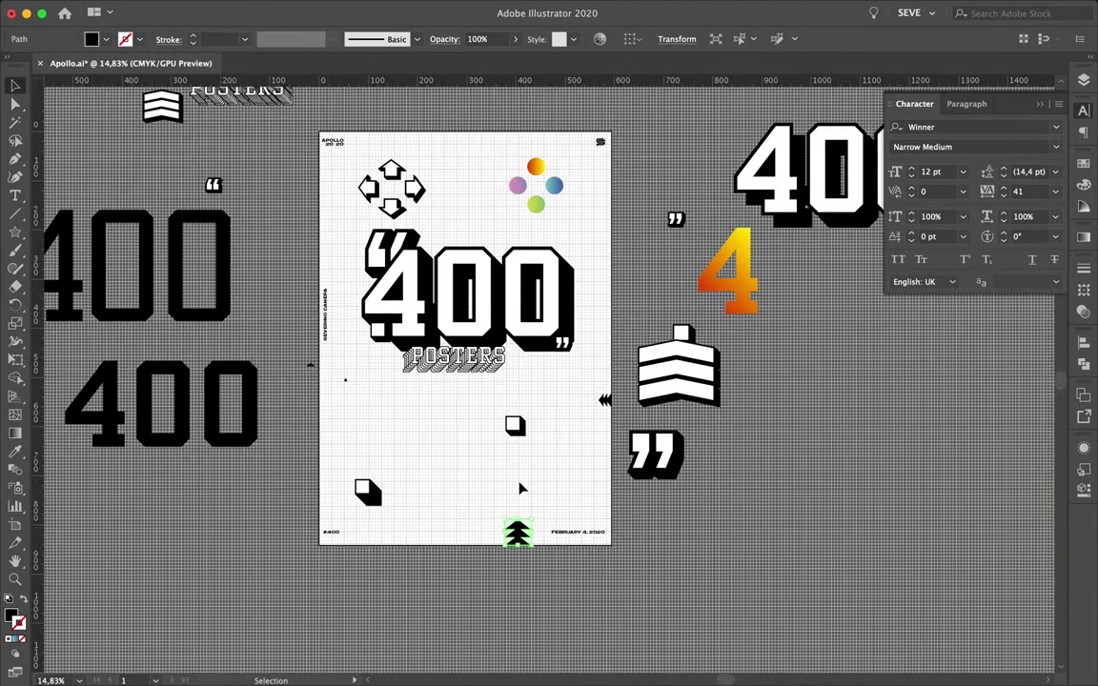
scroll(521, 488, up, 5)
drag(515, 425, 515, 440)
scroll(515, 440, down, 5)
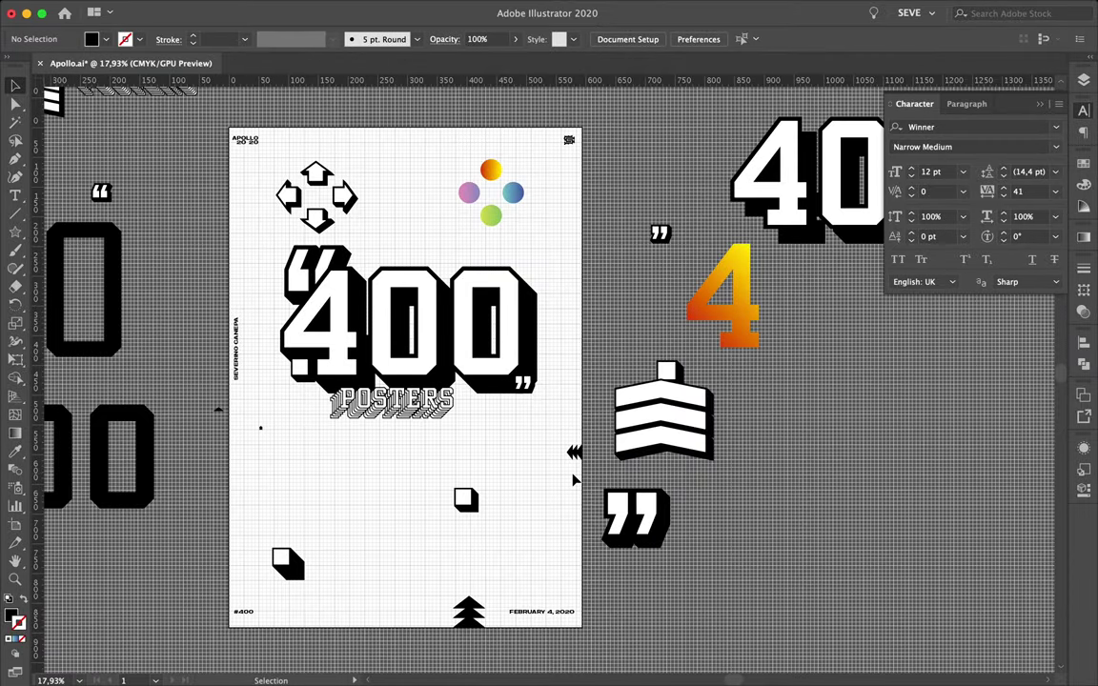
scroll(490, 471, up, 3)
scroll(285, 420, up, 3)
Place the small chevron inside the 400's shadow beside the closing quote.
click(412, 398)
click(147, 463)
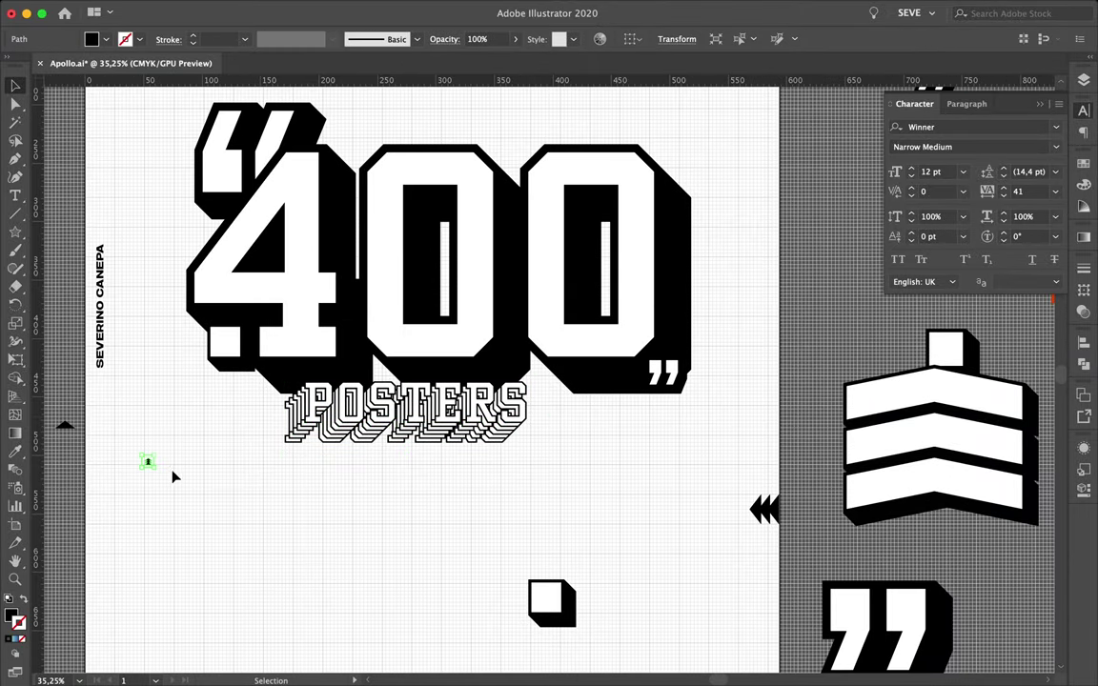
drag(700, 305, 715, 257)
scroll(715, 257, up, 4)
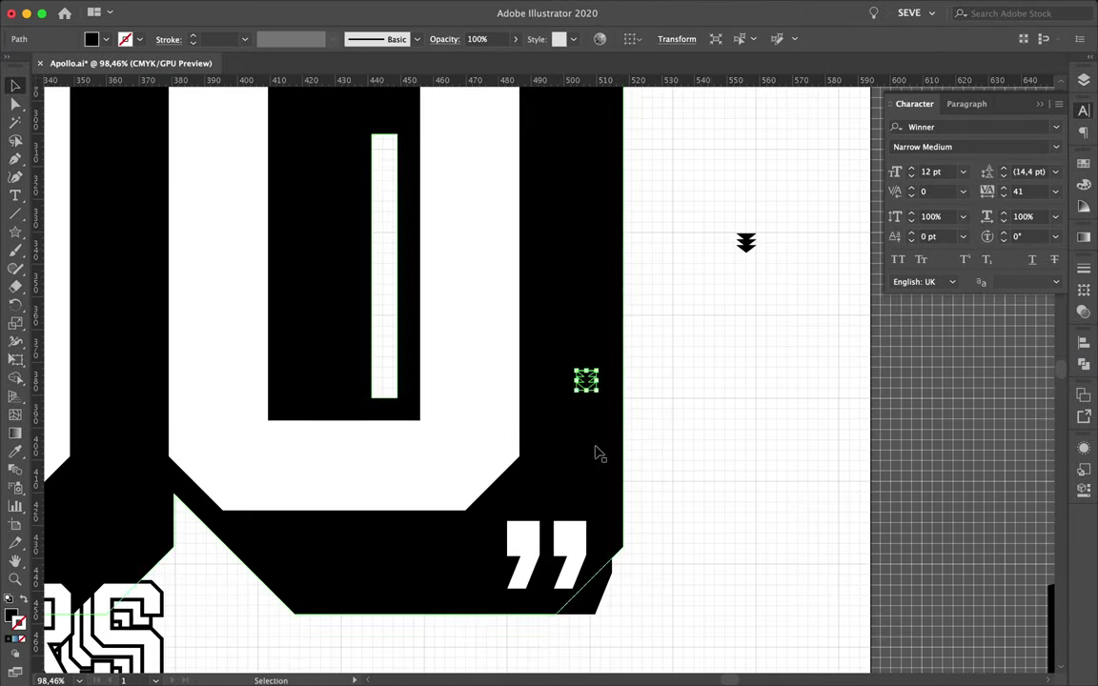
click(588, 387)
scroll(373, 490, down, 2)
Draw the main crack path across the zero with the Pen tool.
scroll(372, 492, down, 2)
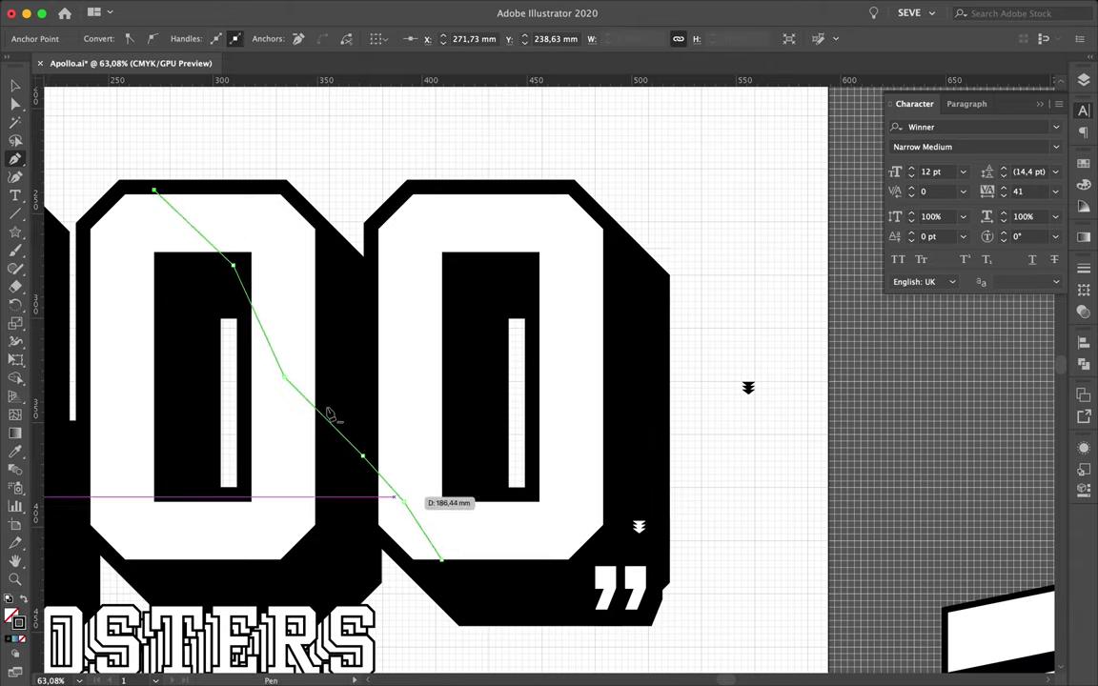
key(ctrl+shift+a)
scroll(362, 301, up, 2)
scroll(355, 548, up, 5)
click(358, 525)
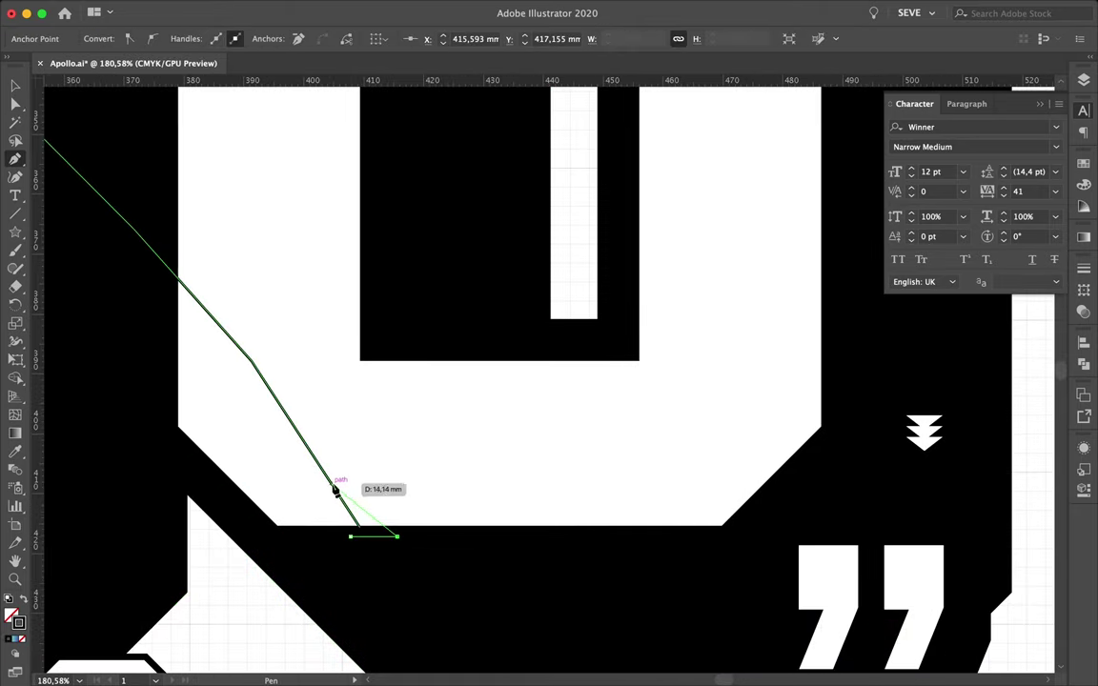
scroll(343, 486, up, 5)
scroll(258, 580, left, 5)
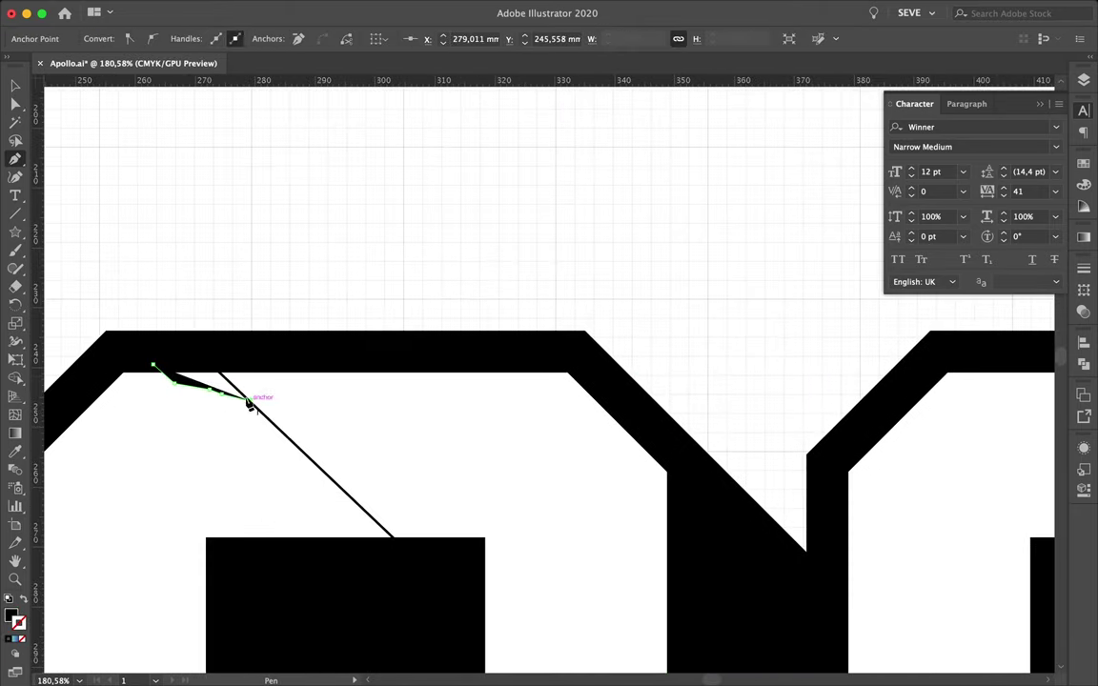
scroll(213, 383, up, 2)
key(a)
scroll(362, 291, down, 6)
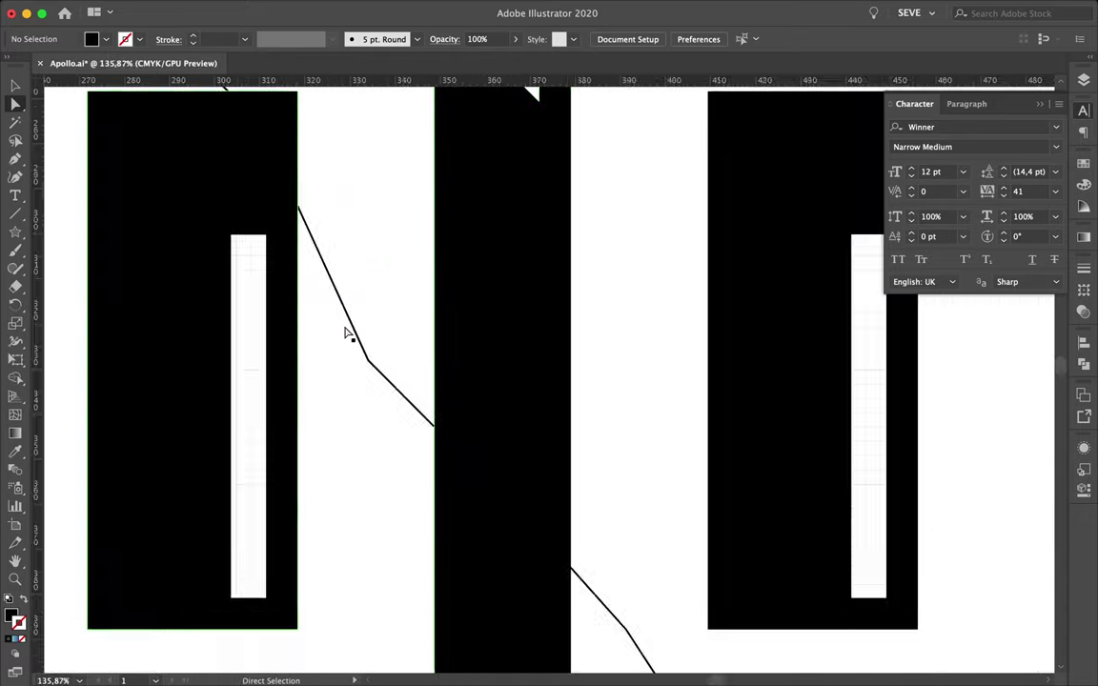
scroll(367, 343, right, 3)
key(p)
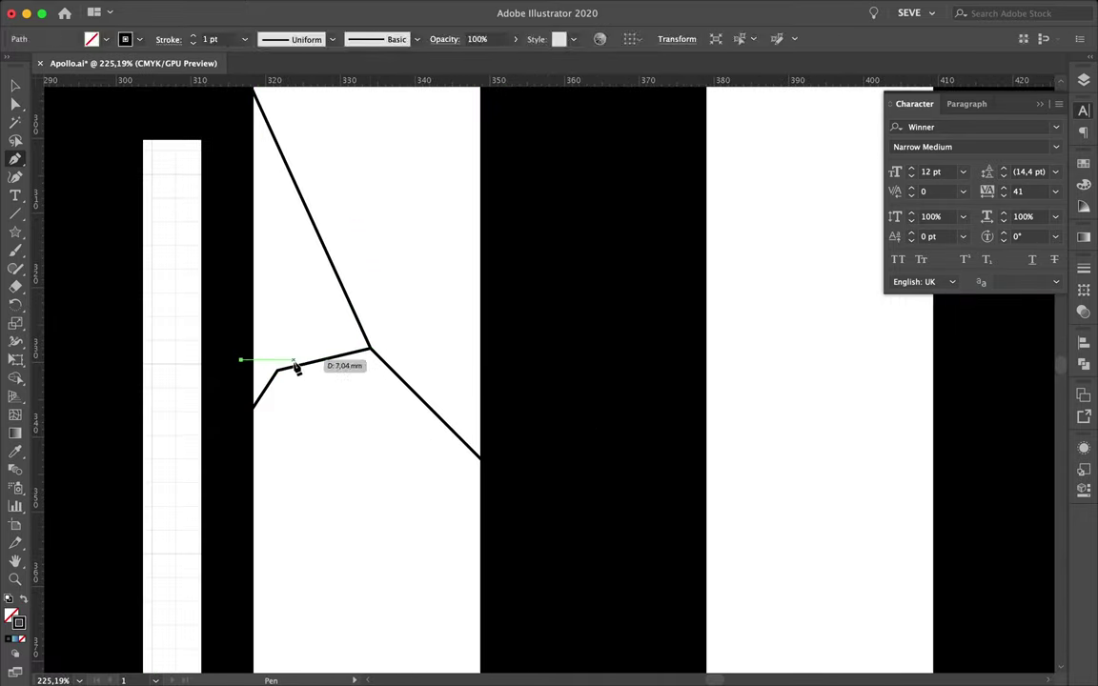
Add a curved crack branch off the main crack.
drag(243, 372, 240, 436)
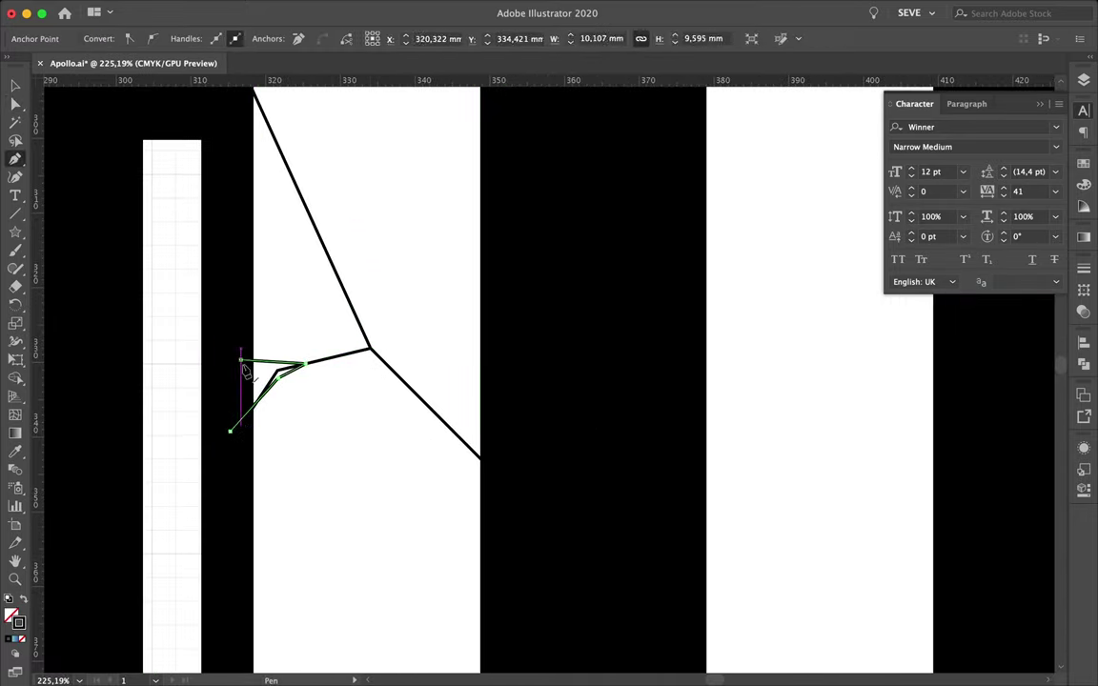
key(v)
key(ctrl+shift+a)
scroll(270, 444, down, 5)
scroll(269, 445, down, 2)
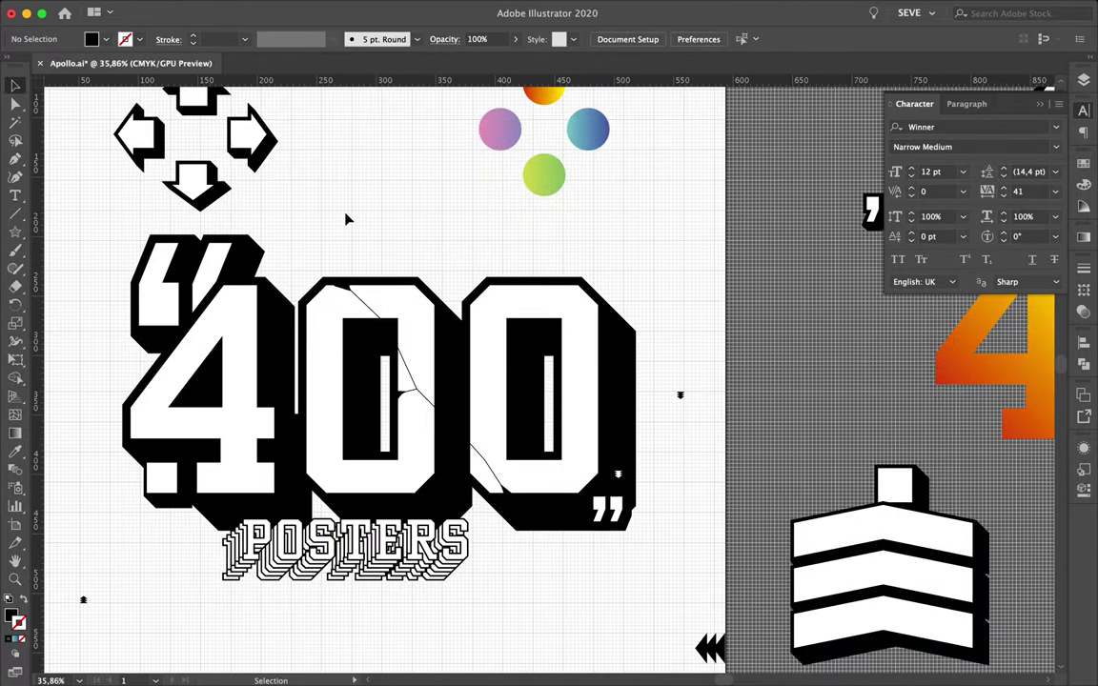
scroll(310, 191, up, 6)
Adjust the crack's anchors and extend a branch down-left from the zero's top.
key(a)
scroll(313, 448, up, 3)
click(301, 459)
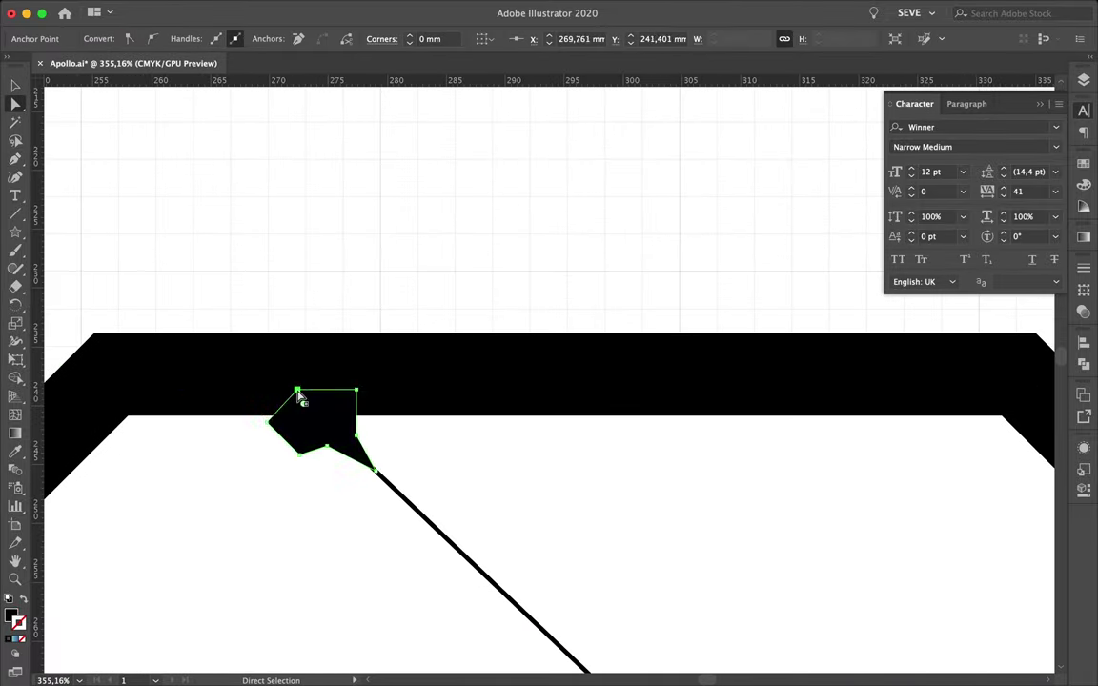
scroll(298, 398, down, 3)
click(331, 344)
scroll(343, 410, up, 3)
drag(328, 345, 39, 608)
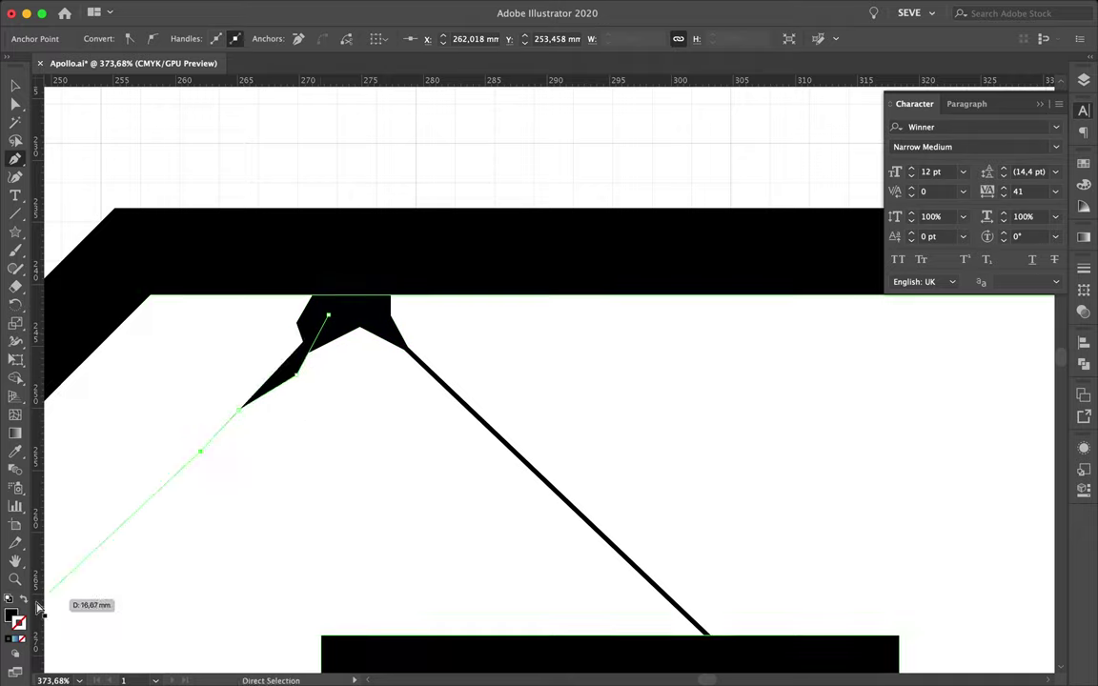
scroll(318, 564, up, 3)
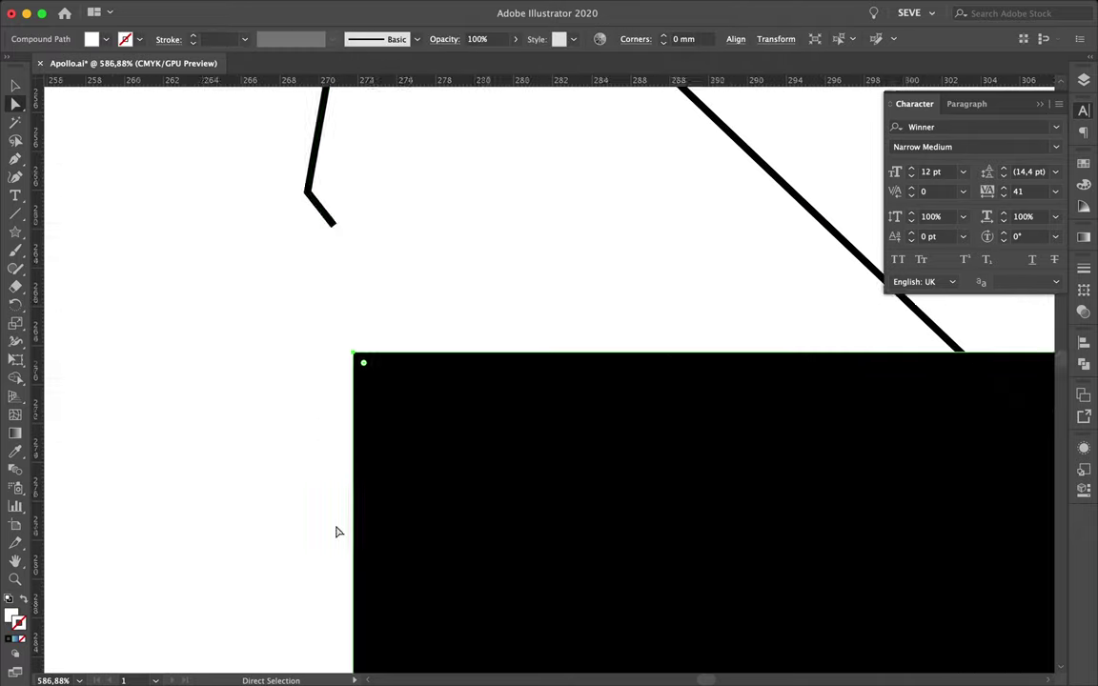
Shape the crack's stroke width and add a small wedge where it meets the zero.
click(15, 341)
scroll(522, 270, down, 4)
scroll(704, 351, down, 2)
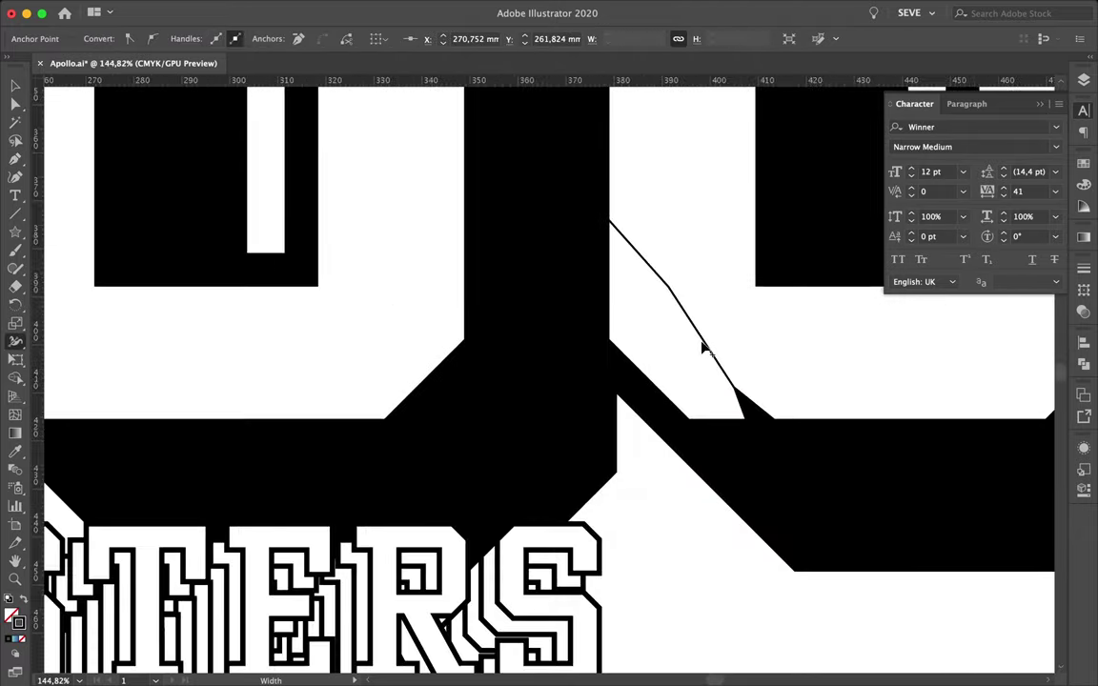
scroll(632, 392, up, 1)
key(p)
scroll(651, 431, up, 1)
click(613, 385)
scroll(374, 395, down, 3)
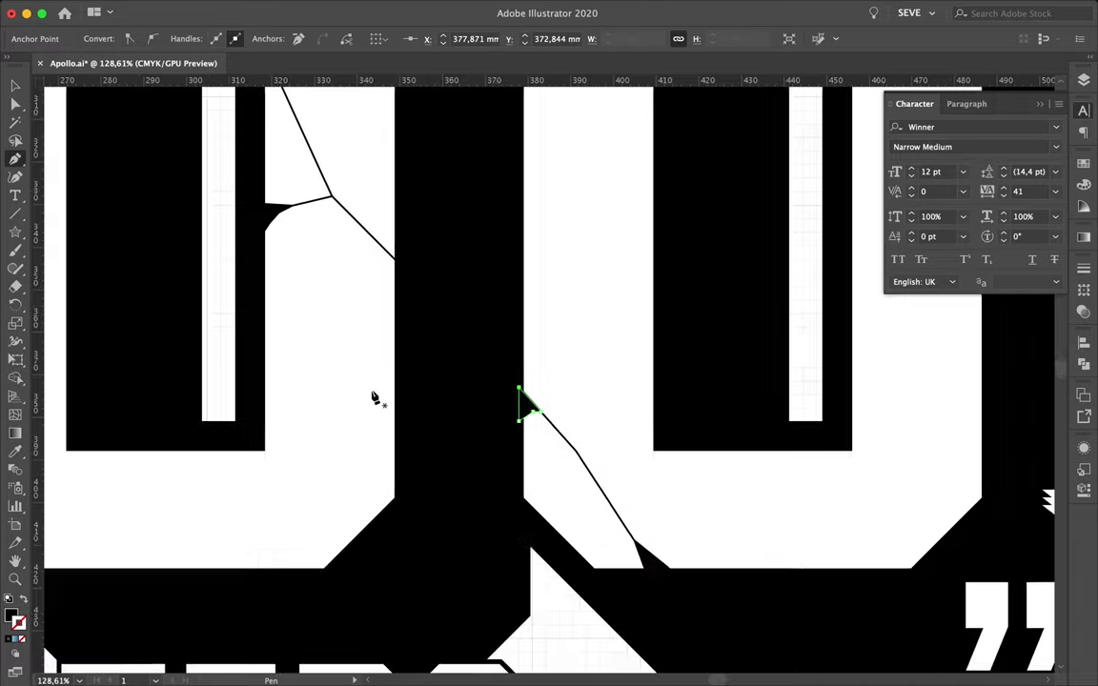
scroll(384, 225, down, 3)
scroll(384, 225, up, 2)
key(v)
Set the crack's stroke weight to 1.5 pt.
click(1084, 341)
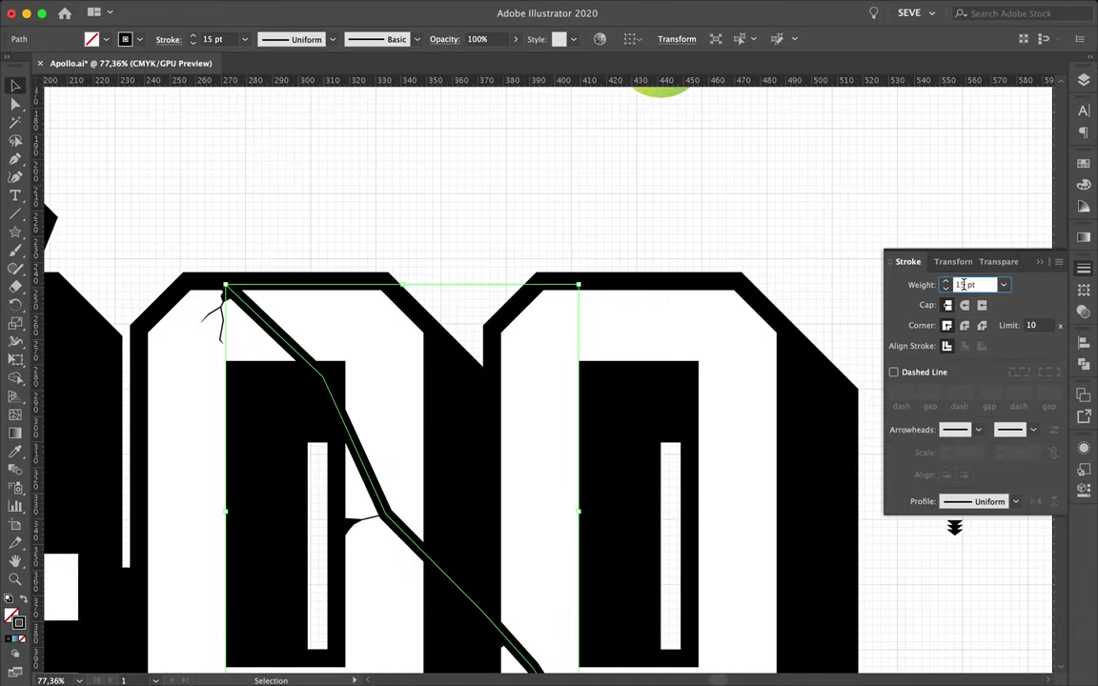
text(1)
key(Return)
scroll(301, 301, down, 2)
scroll(228, 306, up, 3)
scroll(228, 306, up, 1)
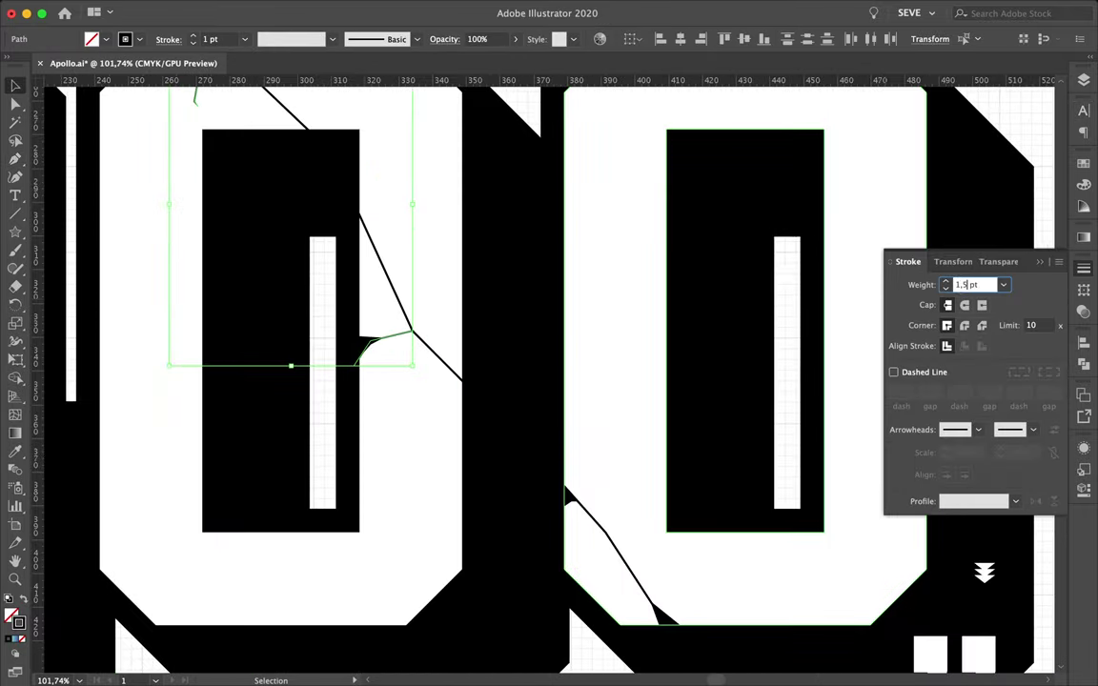
key(Return)
scroll(533, 286, down, 3)
scroll(534, 163, up, 2)
scroll(577, 343, up, 4)
Fine-tune an anchor point at the top of the crack.
key(a)
click(574, 334)
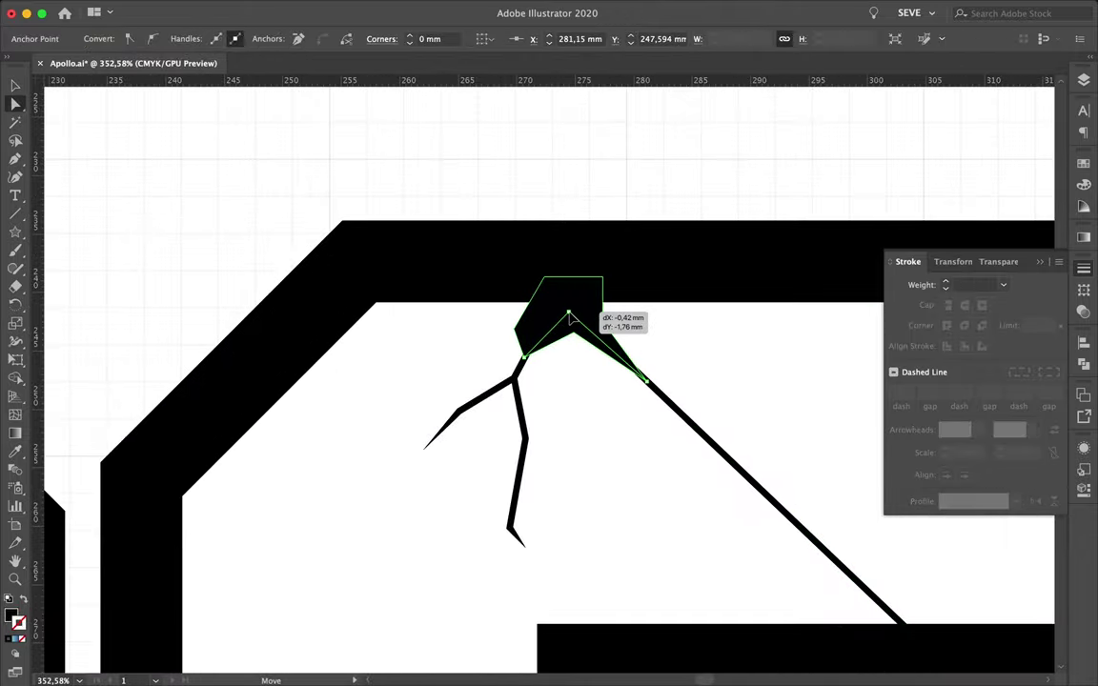
scroll(571, 392, down, 2)
scroll(618, 326, down, 3)
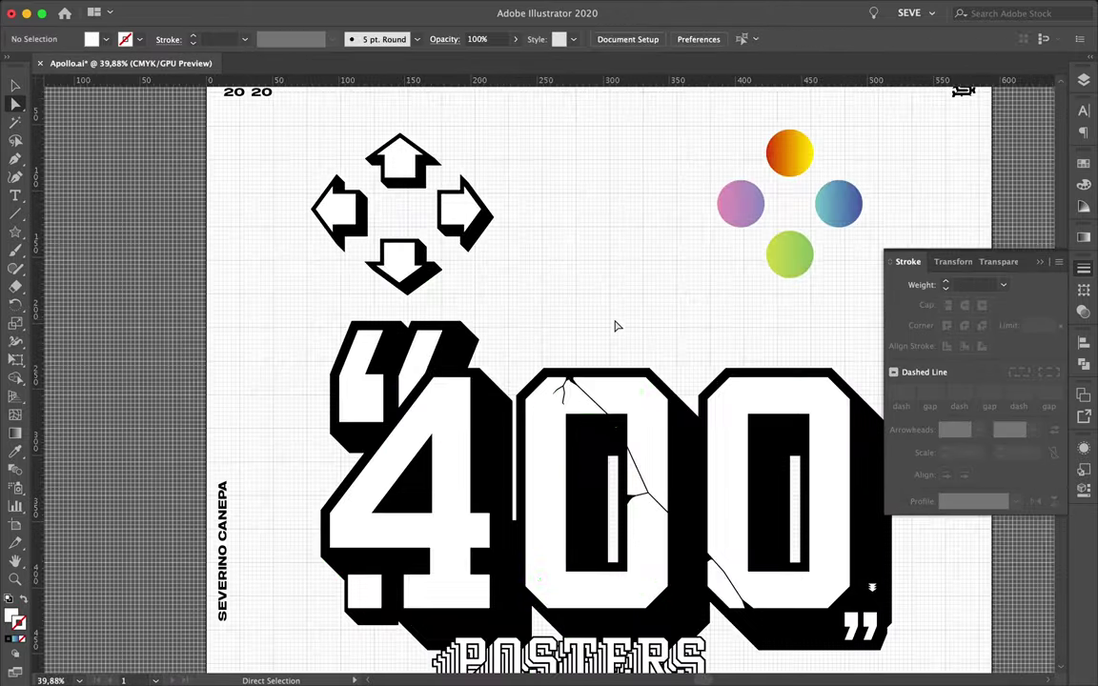
scroll(617, 321, up, 2)
Finish the last crack with a final point and return to the Selection tool.
scroll(530, 325, up, 2)
key(p)
key(a)
scroll(619, 186, down, 3)
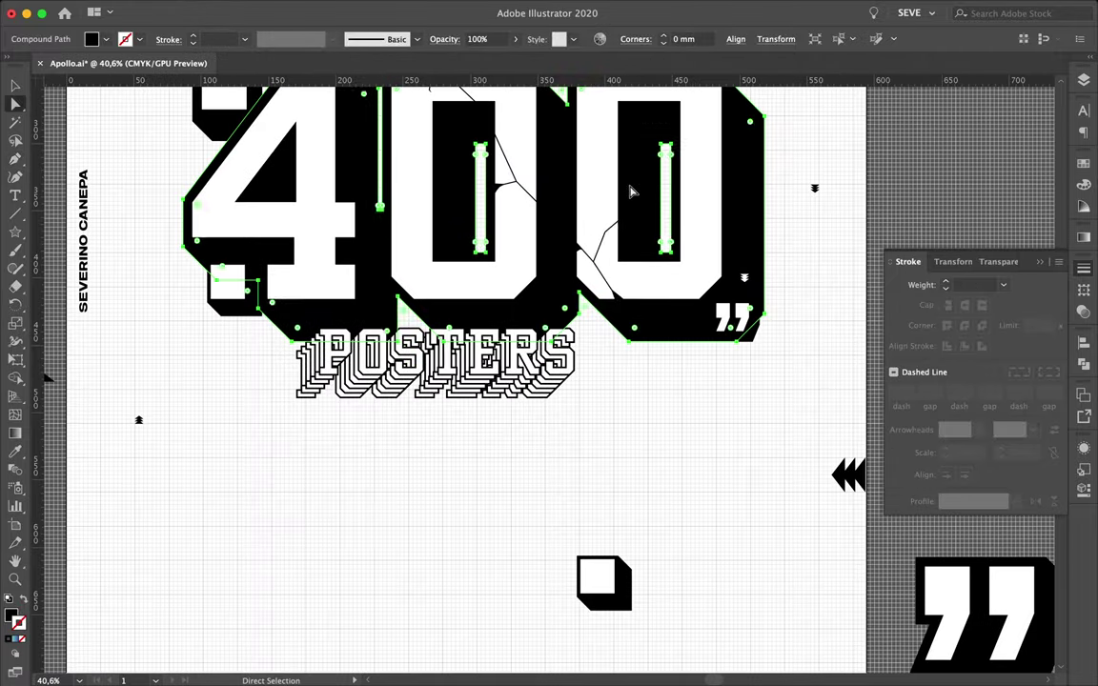
click(615, 208)
key(v)
Alt-drag a copy of POSTERS just below the original and fill it teal.
scroll(614, 286, down, 3)
scroll(581, 382, up, 3)
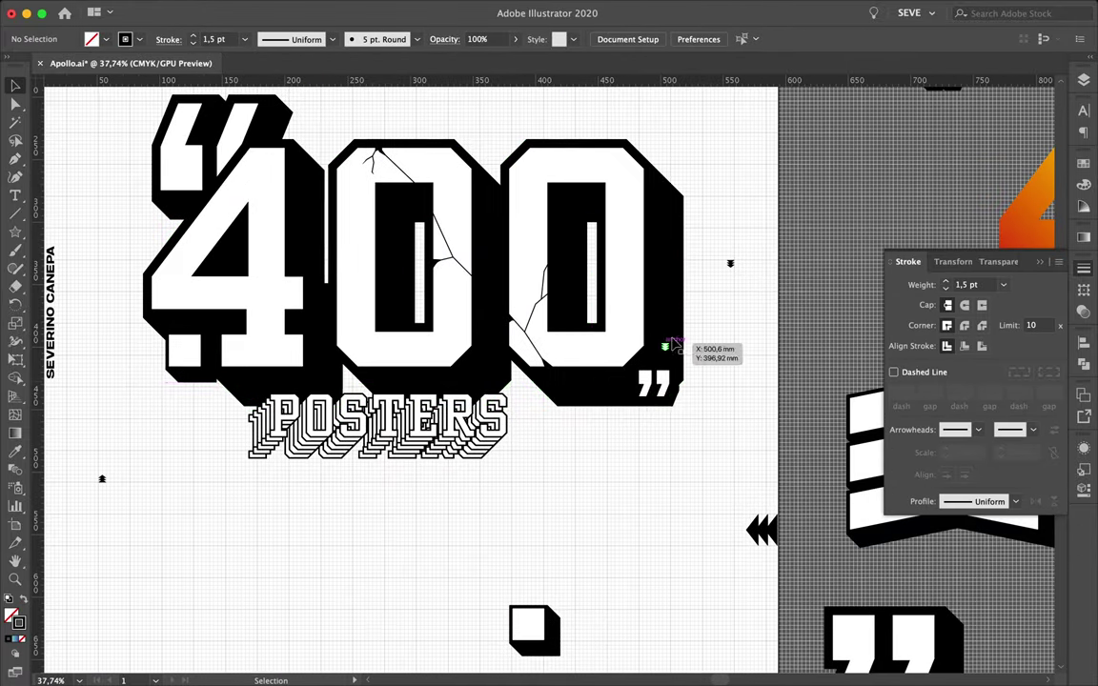
scroll(605, 395, down, 2)
click(381, 363)
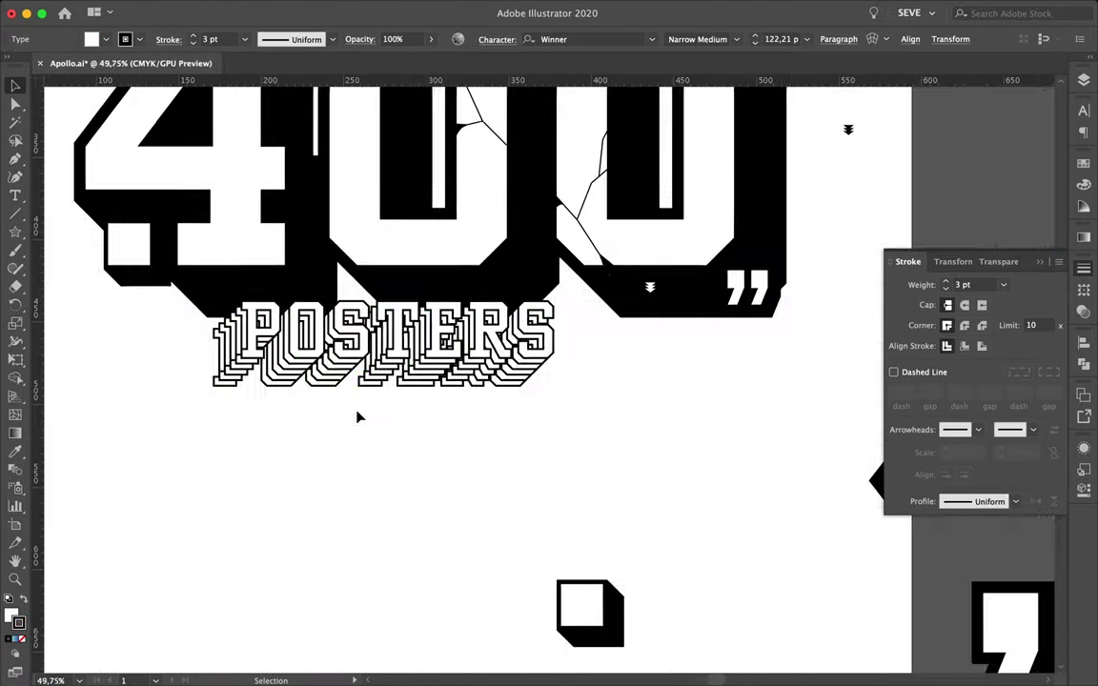
scroll(357, 416, down, 2)
scroll(322, 399, up, 2)
scroll(277, 580, up, 5)
drag(329, 509, 289, 647)
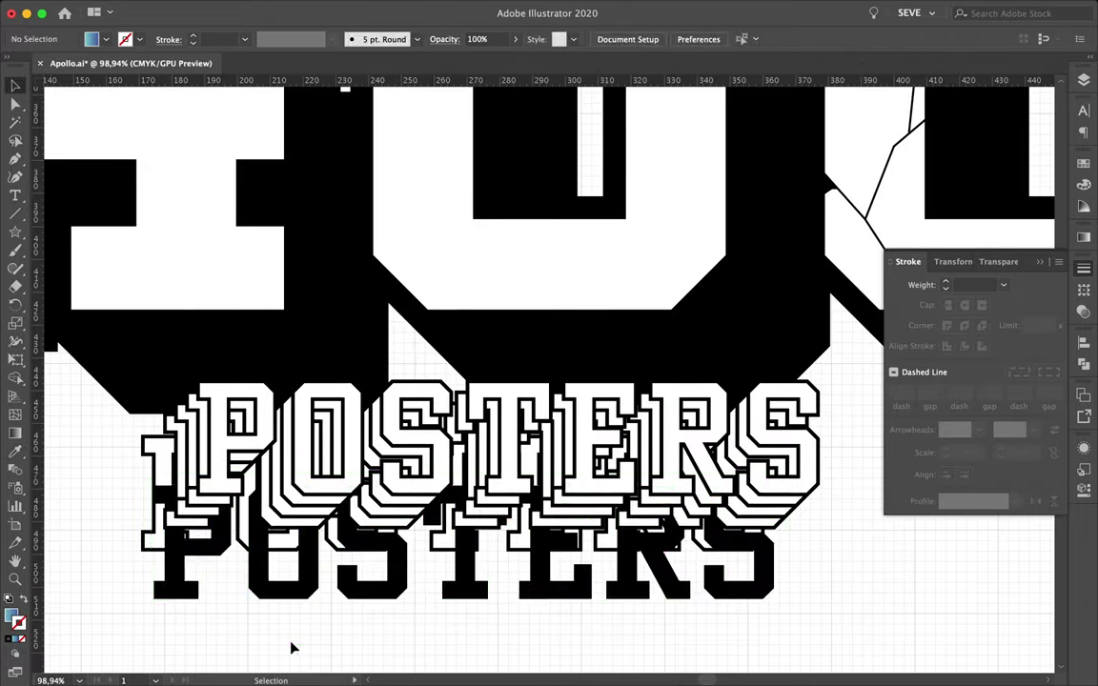
click(14, 619)
Expand the teal POSTERS copy with Object > Expand and give it a gradient fill.
click(181, 7)
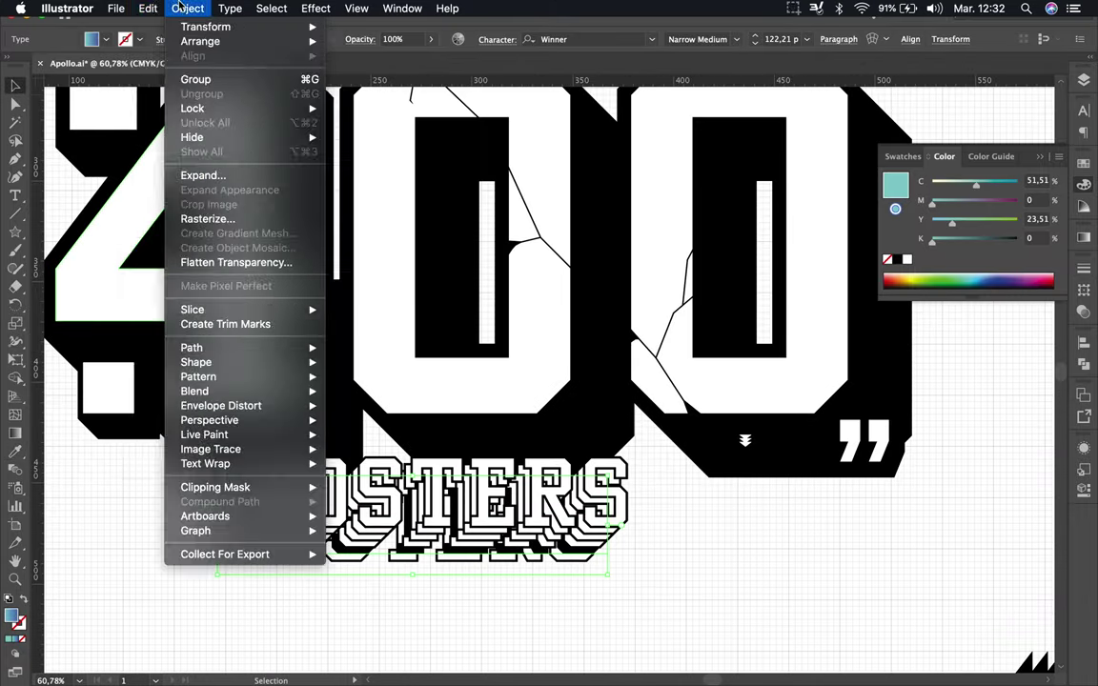
click(203, 175)
key(Return)
scroll(245, 404, down, 2)
click(641, 607)
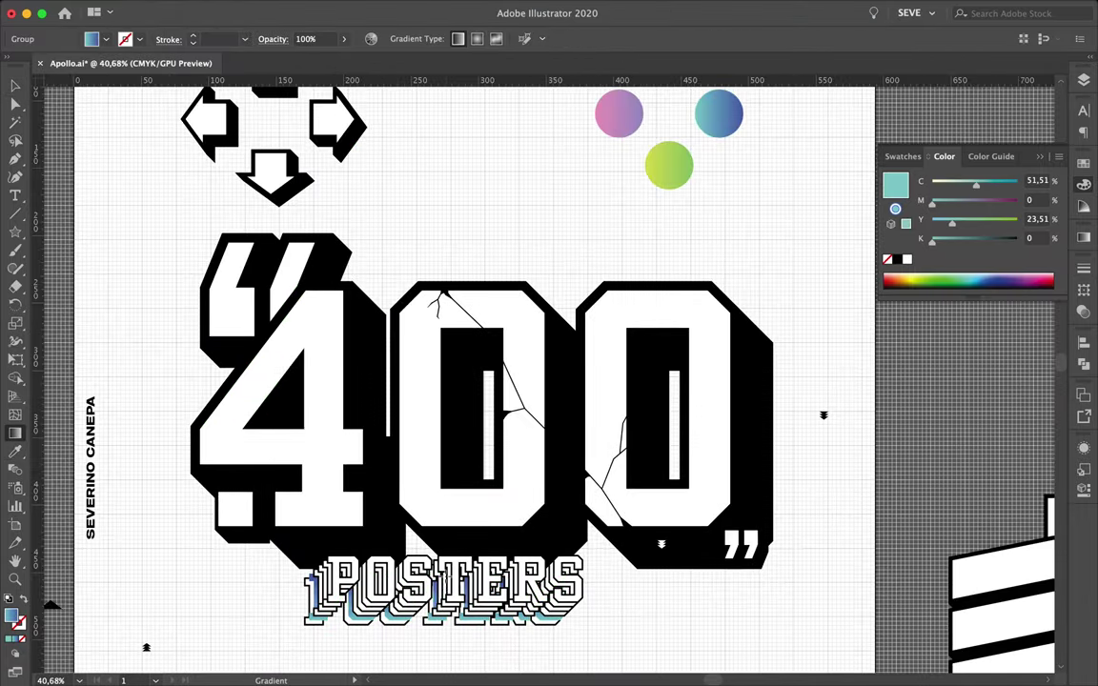
scroll(641, 606, up, 2)
scroll(638, 603, down, 5)
scroll(797, 476, up, 5)
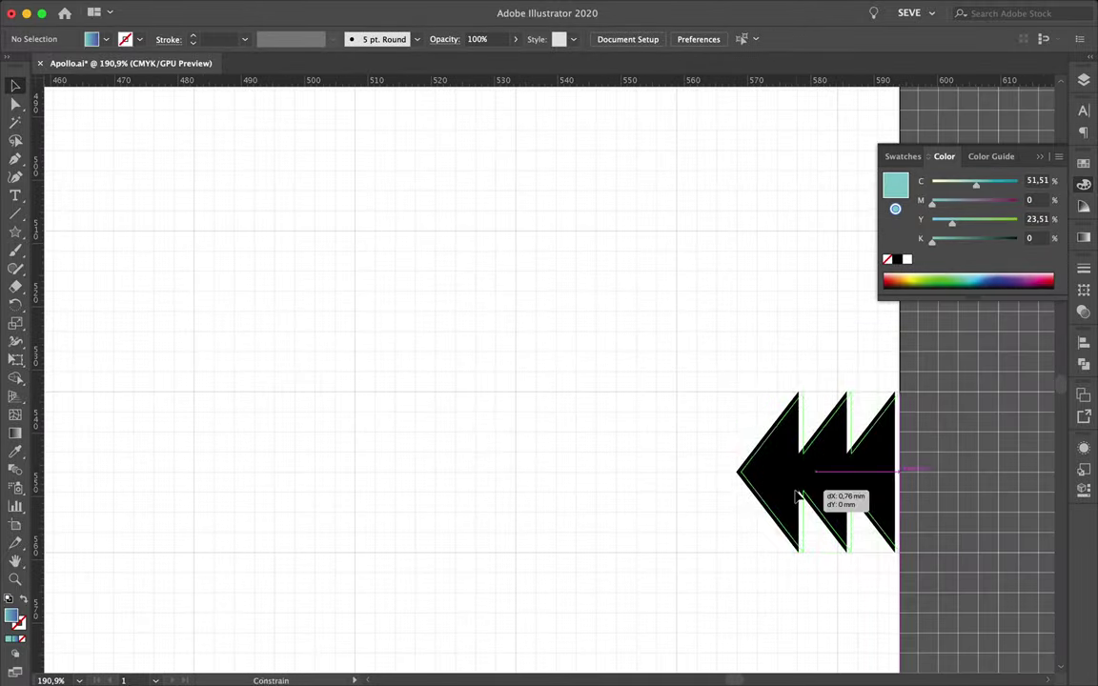
click(797, 477)
scroll(710, 490, down, 5)
Draw a star below POSTERS, styled white with a black offset shadow.
scroll(710, 491, down, 3)
scroll(460, 520, up, 4)
drag(482, 458, 588, 552)
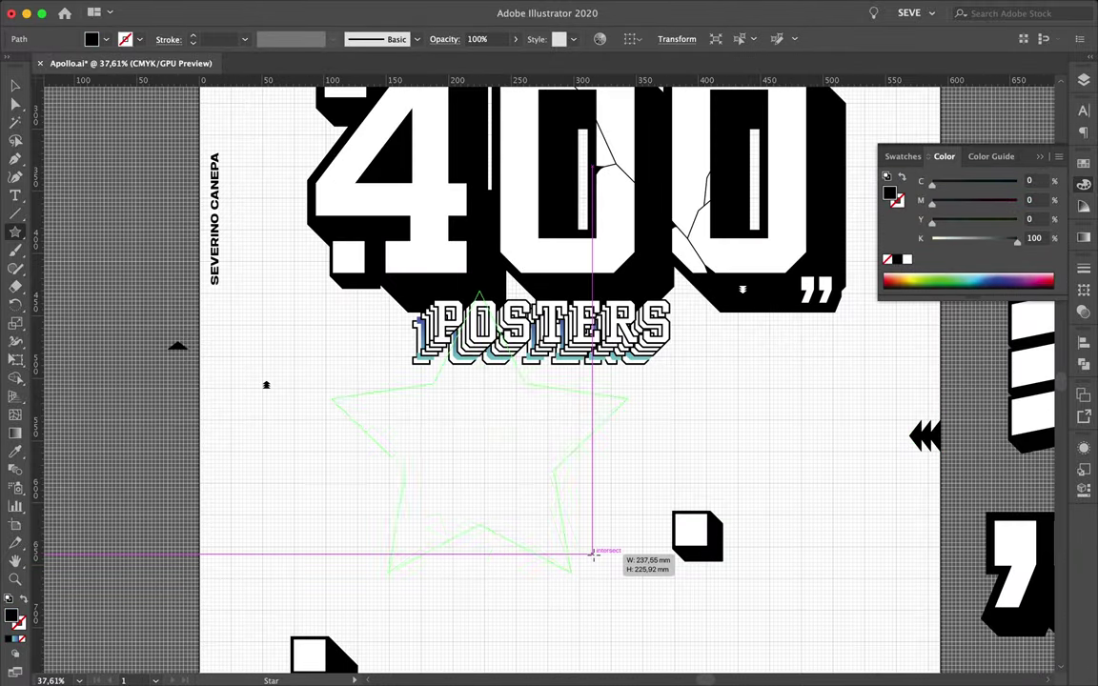
scroll(490, 436, up, 3)
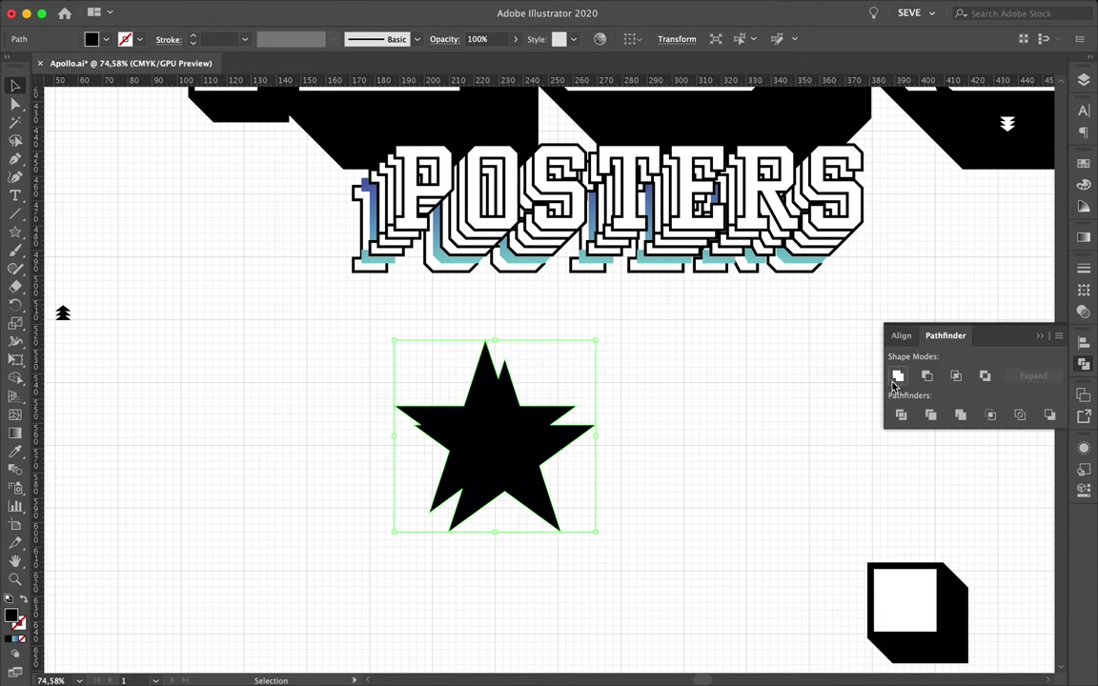
key(p)
key(ctrl+z)
key(v)
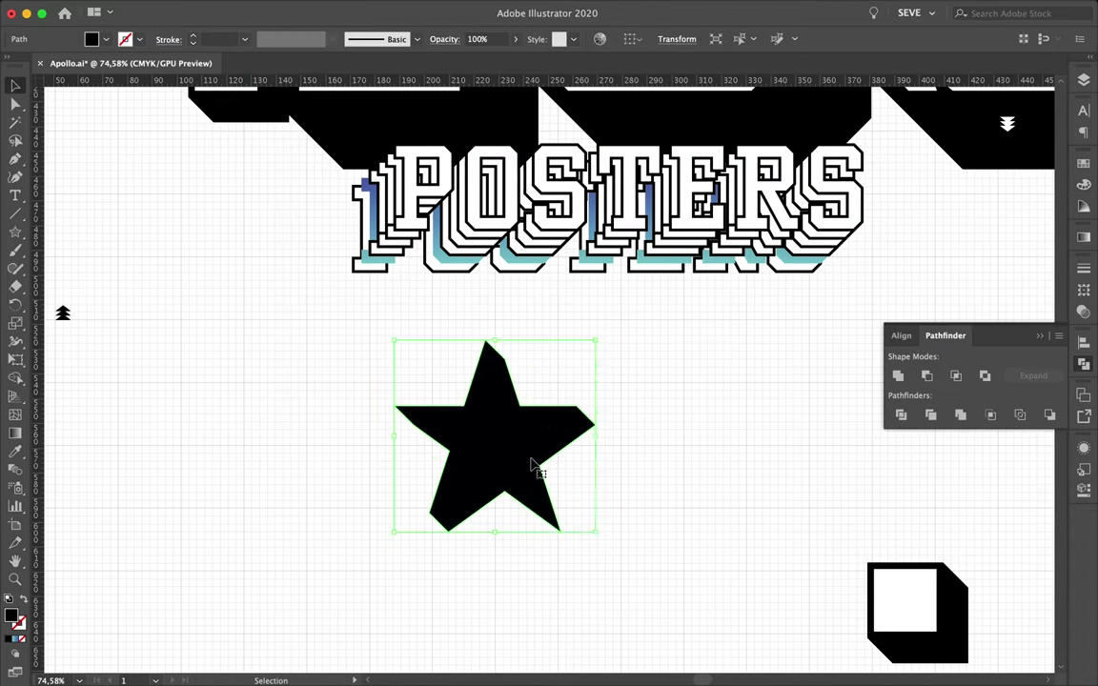
key(ctrl+z)
scroll(629, 524, down, 3)
Move the star onto the top-right corner of the last 0 in 400.
mouse_move(571, 443)
mouse_down()
mouse_move(437, 326)
mouse_move(868, 229)
mouse_move(853, 236)
mouse_up()
scroll(798, 263, right, 2)
scroll(855, 263, right, 3)
mouse_move(644, 289)
mouse_down()
mouse_move(667, 250)
mouse_move(651, 265)
mouse_up()
click(715, 341)
scroll(715, 341, down, 3)
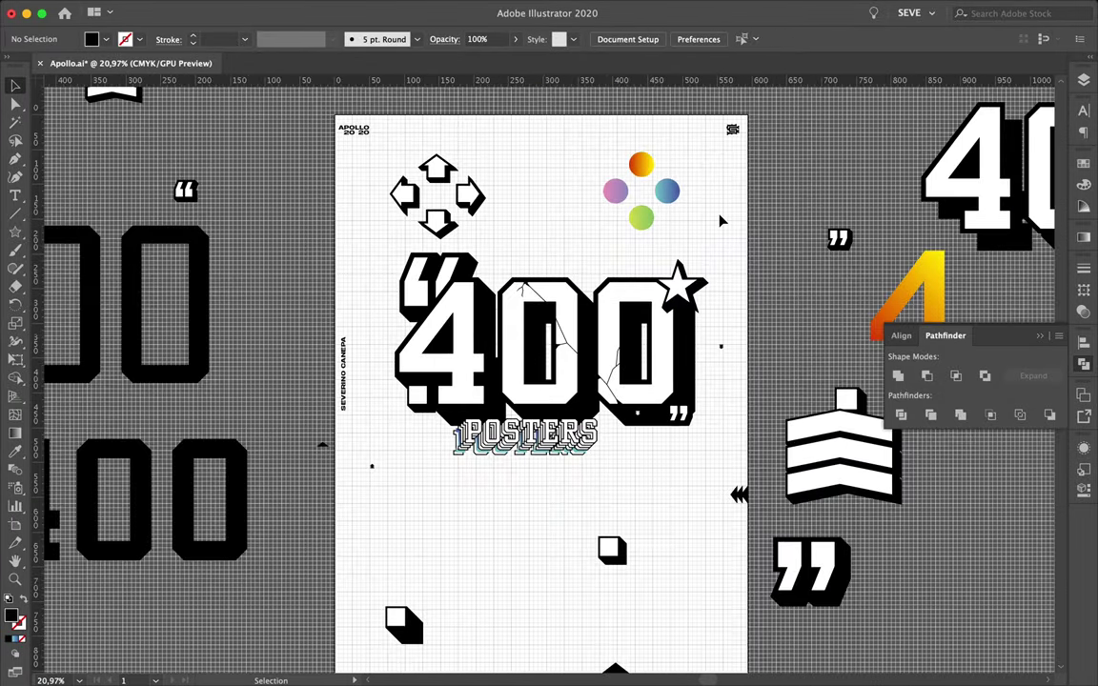
scroll(721, 221, down, 5)
Draw a diagonal stripe shape across the lower right with the Pen tool.
key(p)
scroll(559, 392, up, 3)
click(554, 388)
click(643, 388)
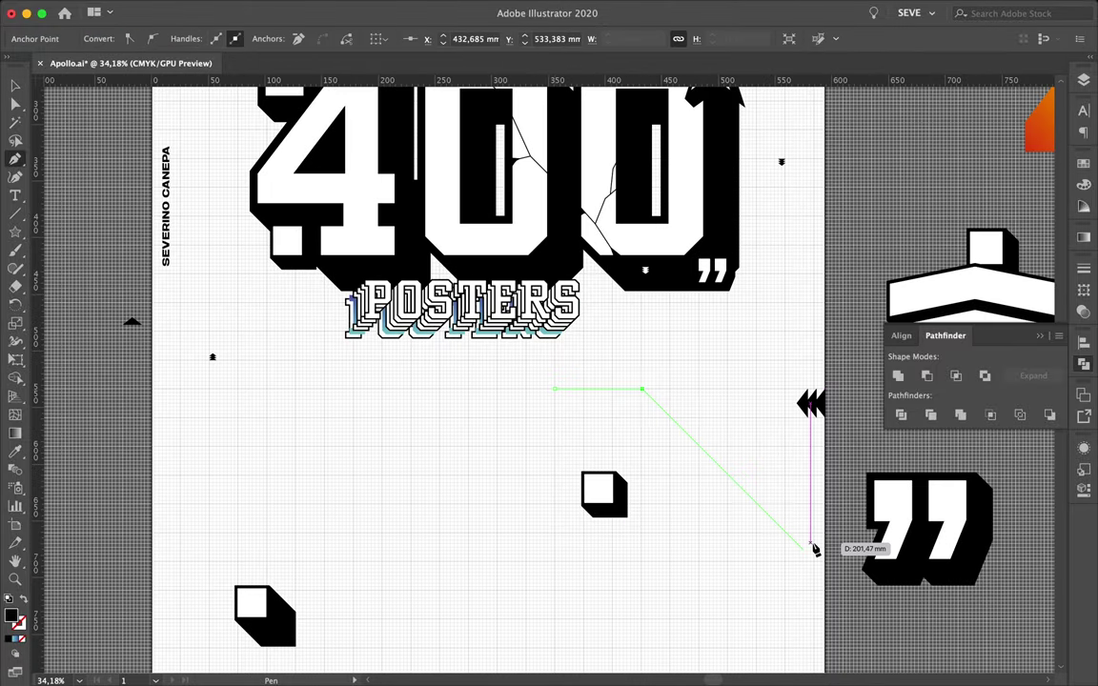
click(656, 390)
click(503, 388)
scroll(502, 389, down, 3)
Fill the stripe light grey and move it onto its own new layer.
double_click(12, 615)
click(613, 343)
click(939, 309)
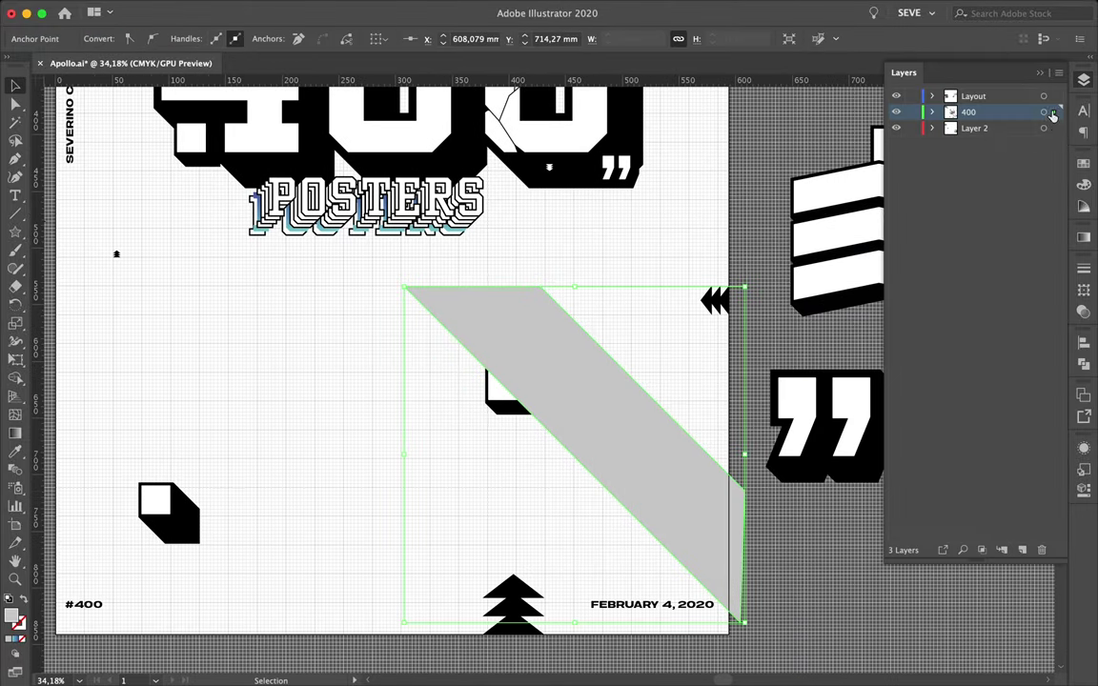
drag(1052, 114, 1052, 144)
double_click(11, 615)
click(598, 318)
click(963, 306)
click(608, 280)
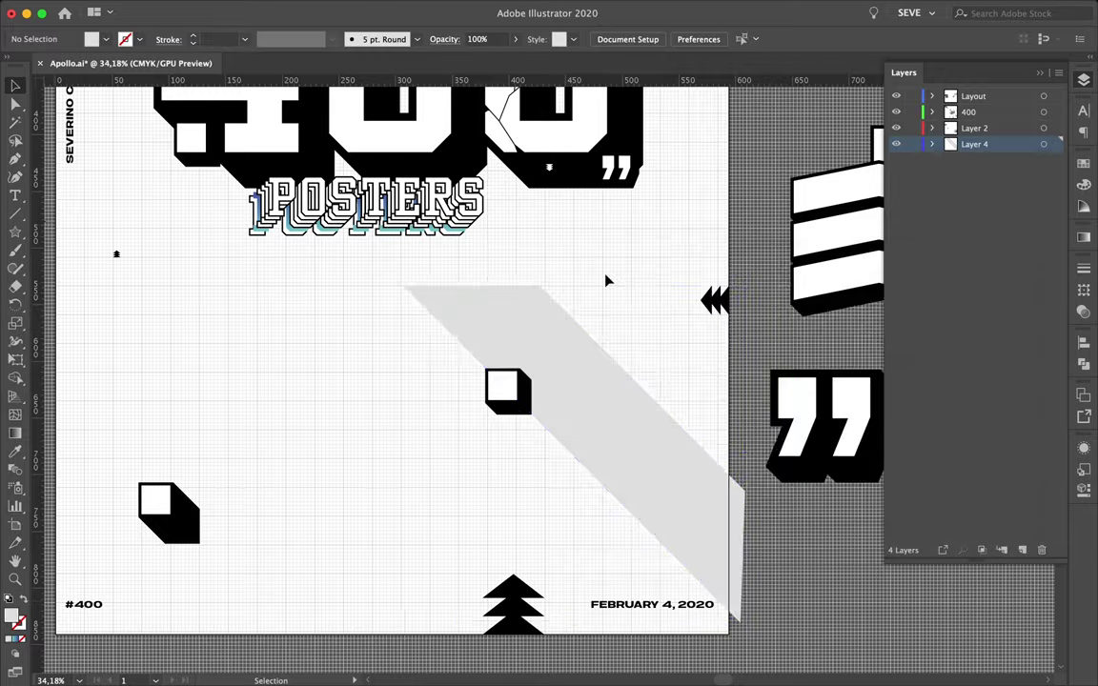
Alt-drag copies of the stripe to make three parallel grey stripes.
scroll(607, 280, down, 3)
click(348, 7)
key(Escape)
scroll(553, 412, up, 3)
scroll(734, 456, down, 5)
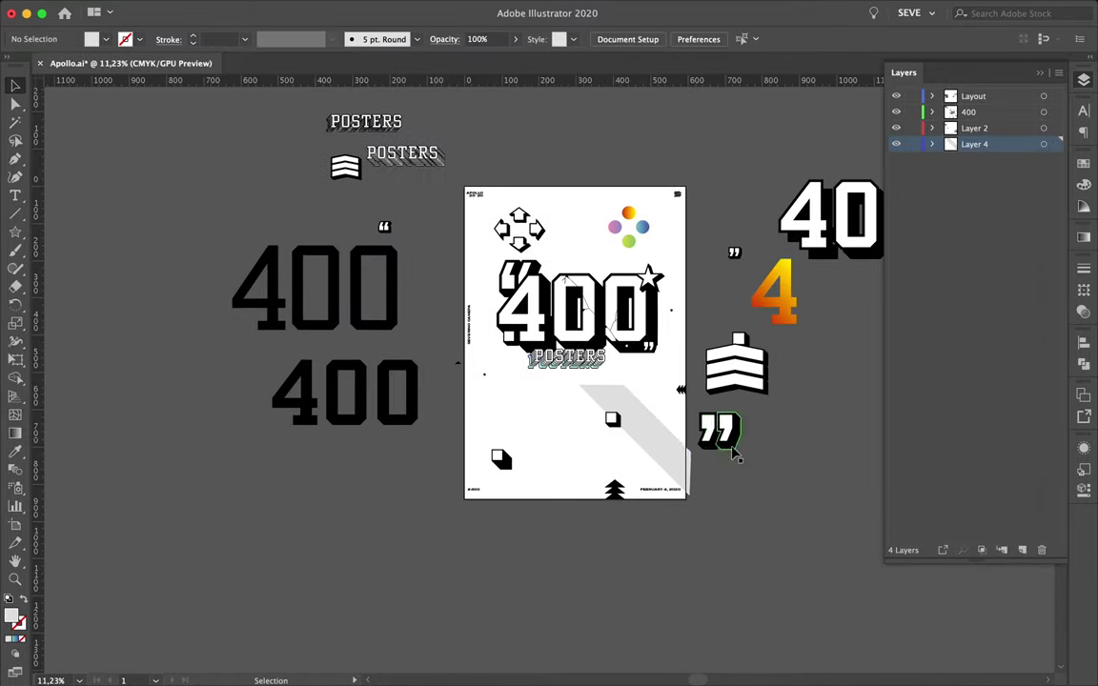
scroll(734, 456, up, 3)
key(a)
mouse_move(655, 443)
mouse_down()
mouse_move(638, 559)
mouse_move(626, 564)
mouse_up()
key(v)
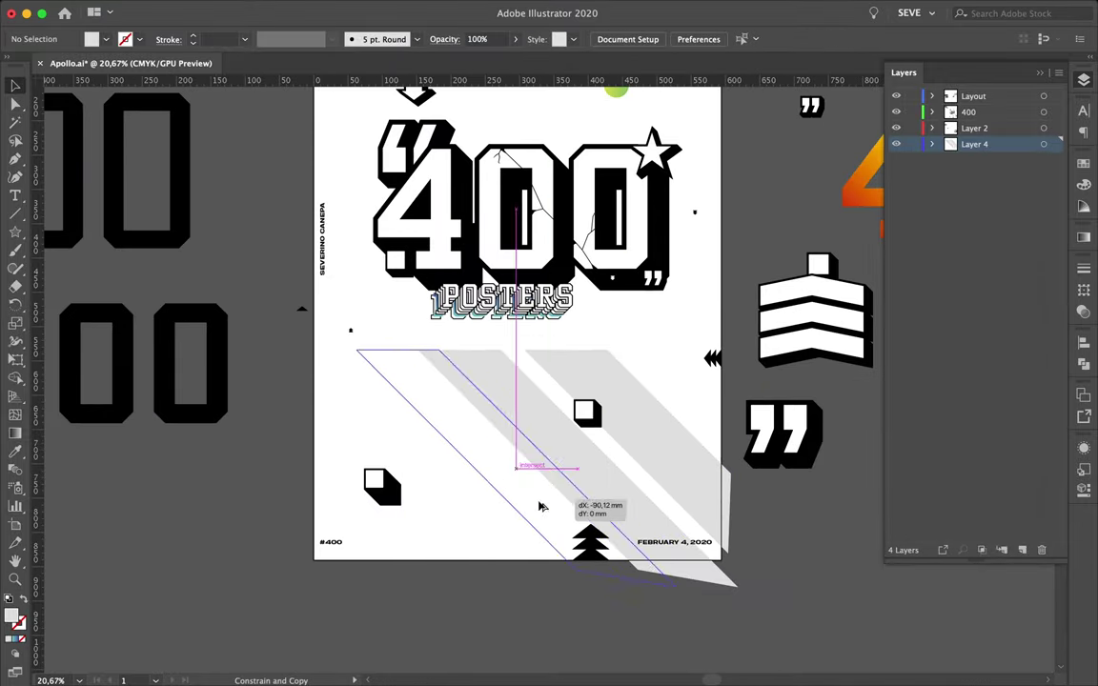
drag(588, 515, 497, 524)
scroll(544, 468, down, 1)
key(ctrl+shift+a)
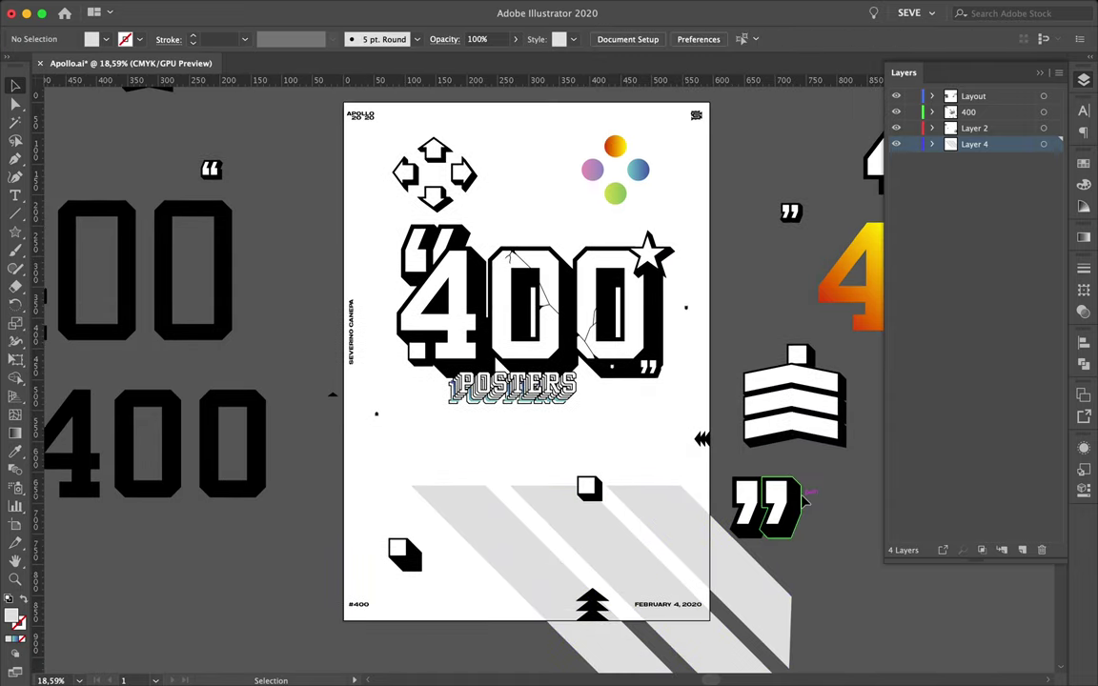
Move the three grey stripes lower so they run off the poster's bottom edge.
scroll(707, 457, up, 2)
key(ctrl+z)
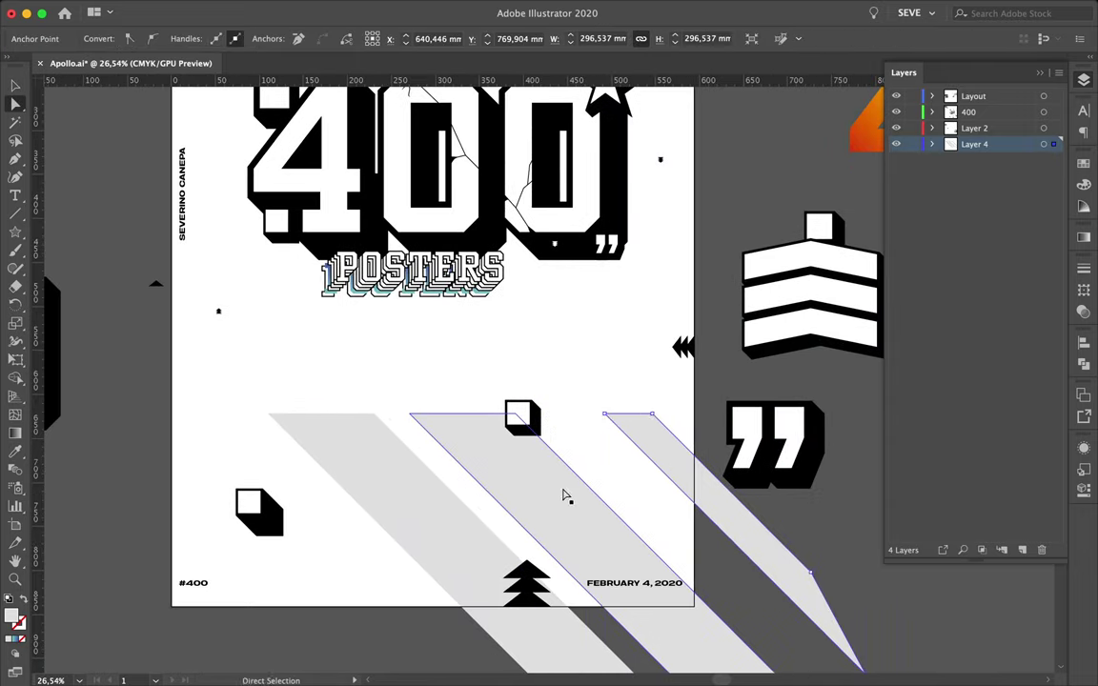
key(ctrl+z)
key(ctrl+z)
key(ctrl+z)
key(ctrl+shift+z)
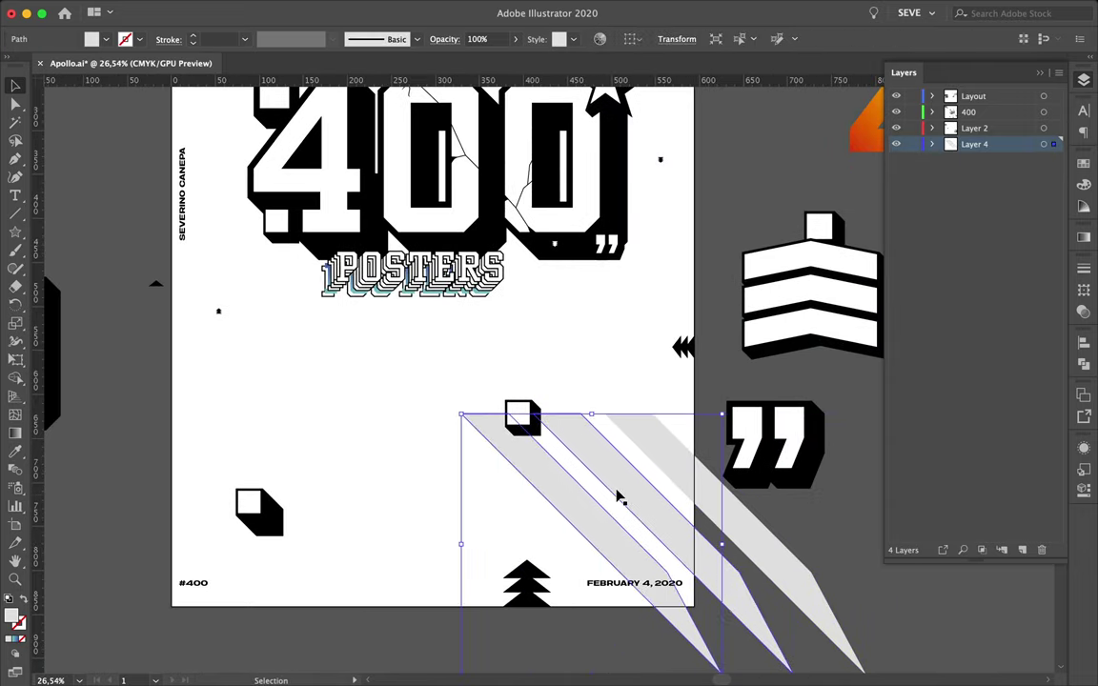
scroll(616, 495, down, 2)
key(ctrl+shift+a)
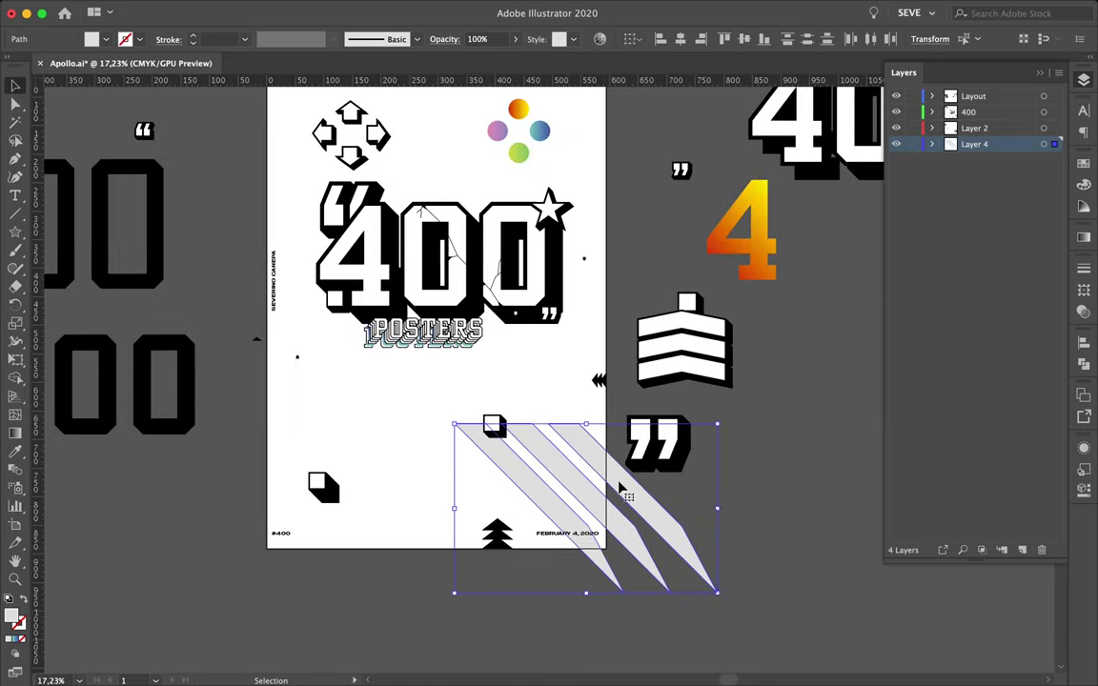
drag(625, 489, 614, 515)
key(ctrl+shift+a)
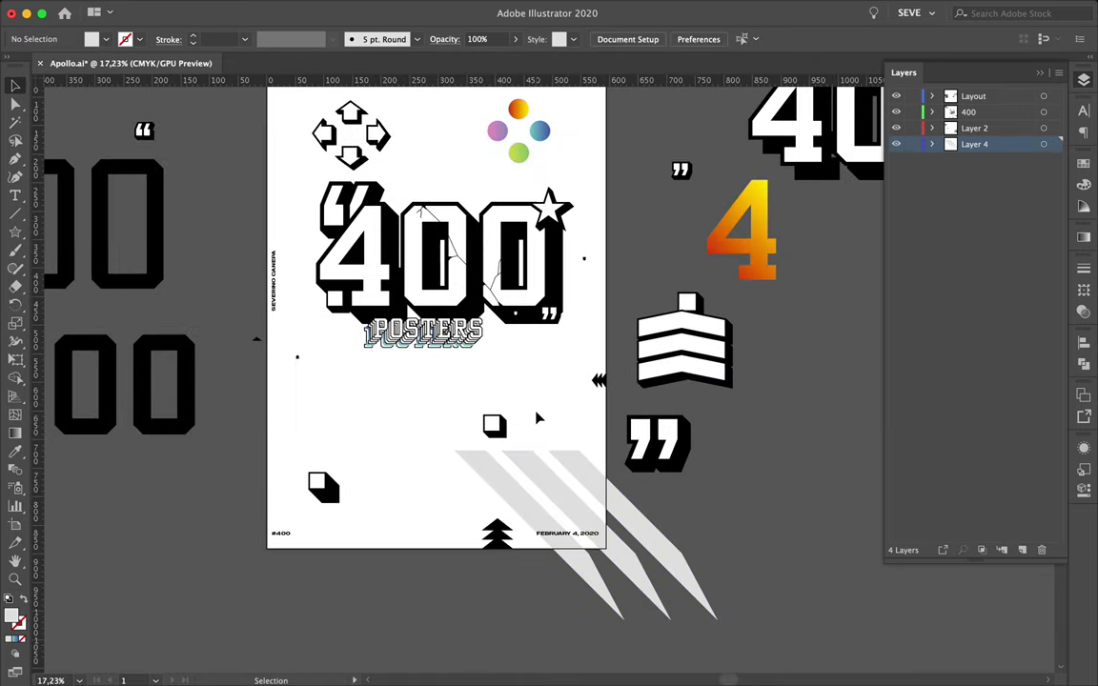
scroll(537, 418, down, 2)
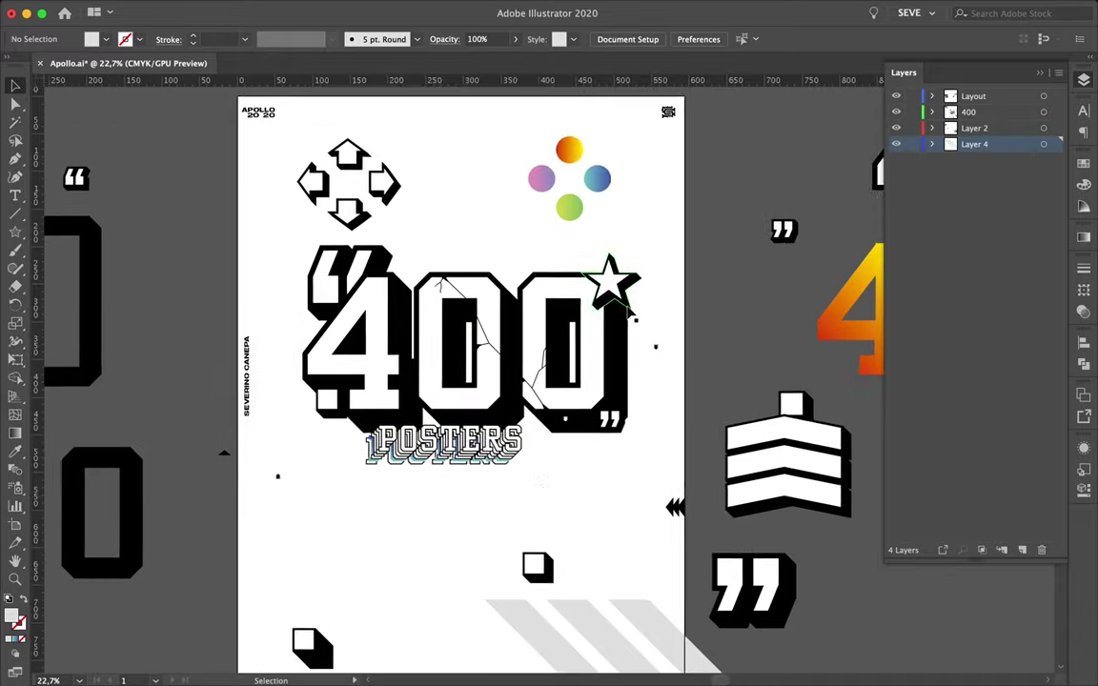
Pull small arrows out of the arrows group into the empty area below POSTERS.
scroll(533, 419, up, 5)
scroll(562, 442, down, 3)
click(324, 141)
double_click(324, 141)
key(Escape)
drag(584, 381, 658, 362)
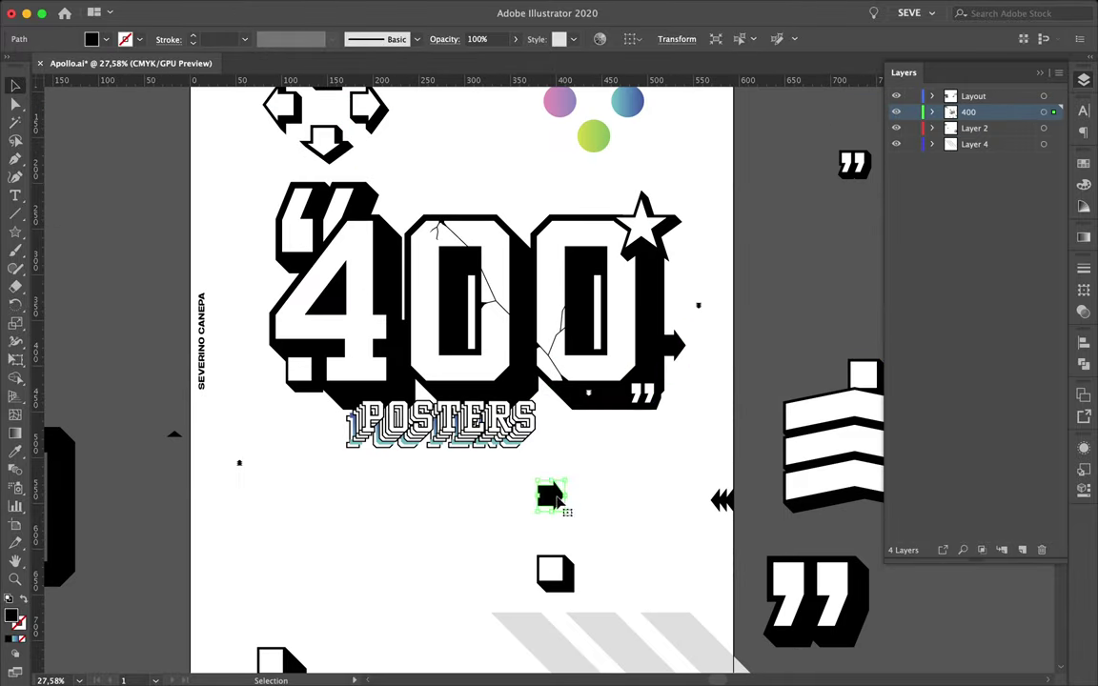
drag(413, 617, 354, 497)
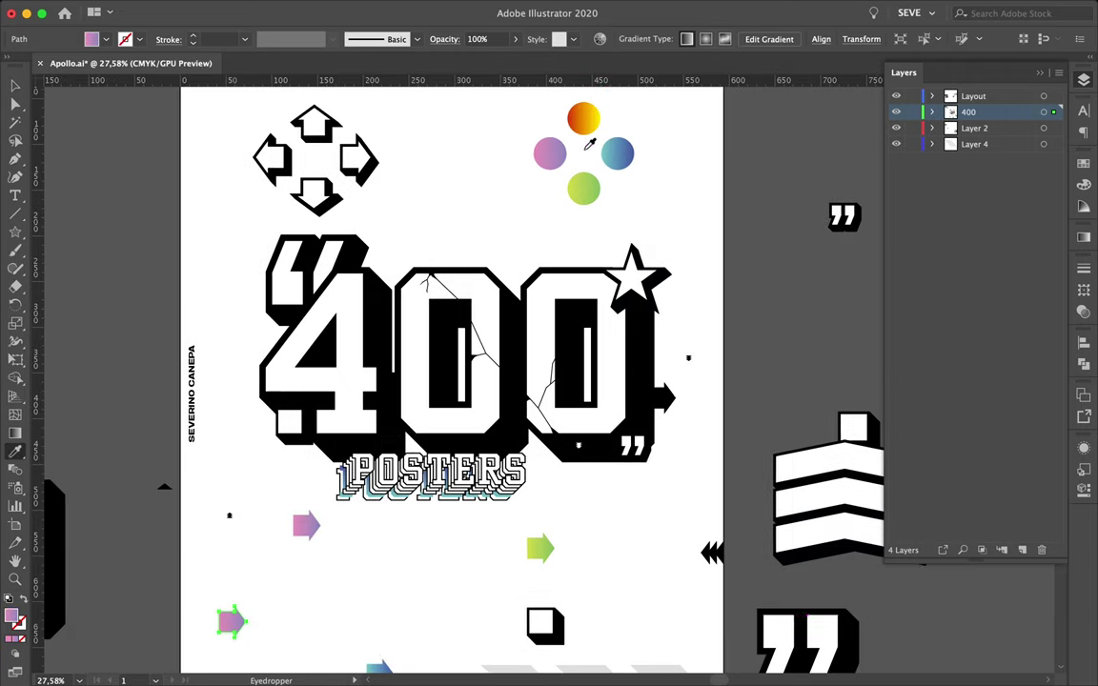
Give the outlined arrow a 6 pt stroke.
scroll(493, 546, down, 2)
drag(584, 498, 627, 526)
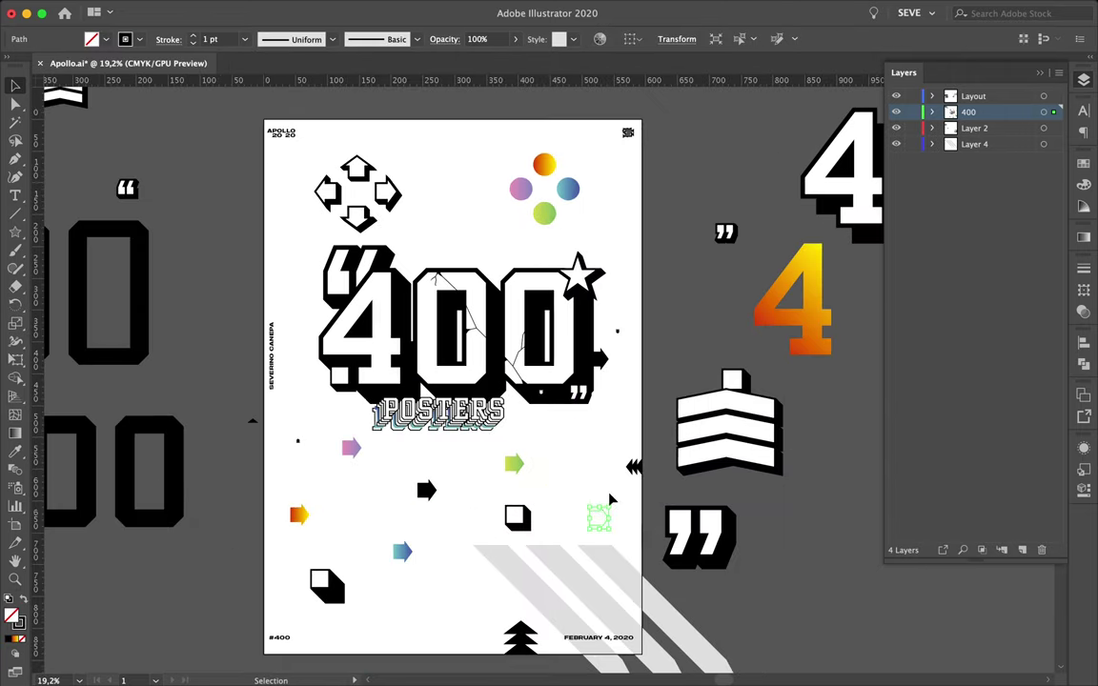
click(1083, 268)
click(946, 282)
click(946, 282)
click(946, 283)
scroll(589, 483, up, 2)
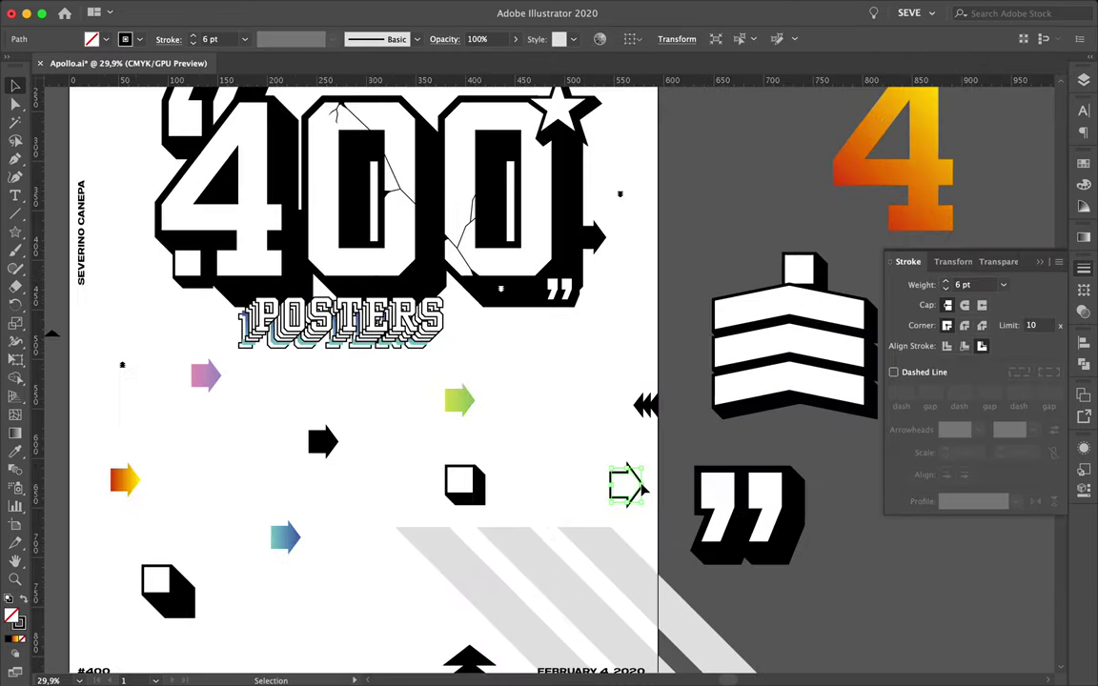
scroll(547, 492, down, 2)
click(547, 492)
Move a small cube up beside the coloured circles.
scroll(553, 462, down, 2)
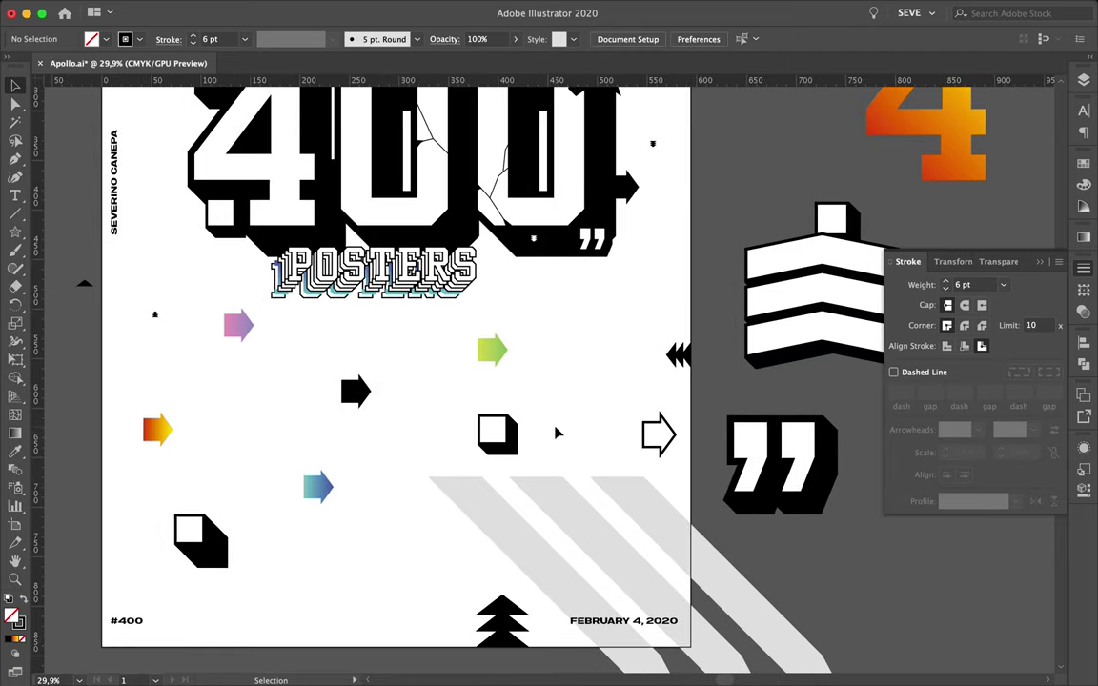
scroll(526, 398, down, 1)
scroll(559, 405, up, 2)
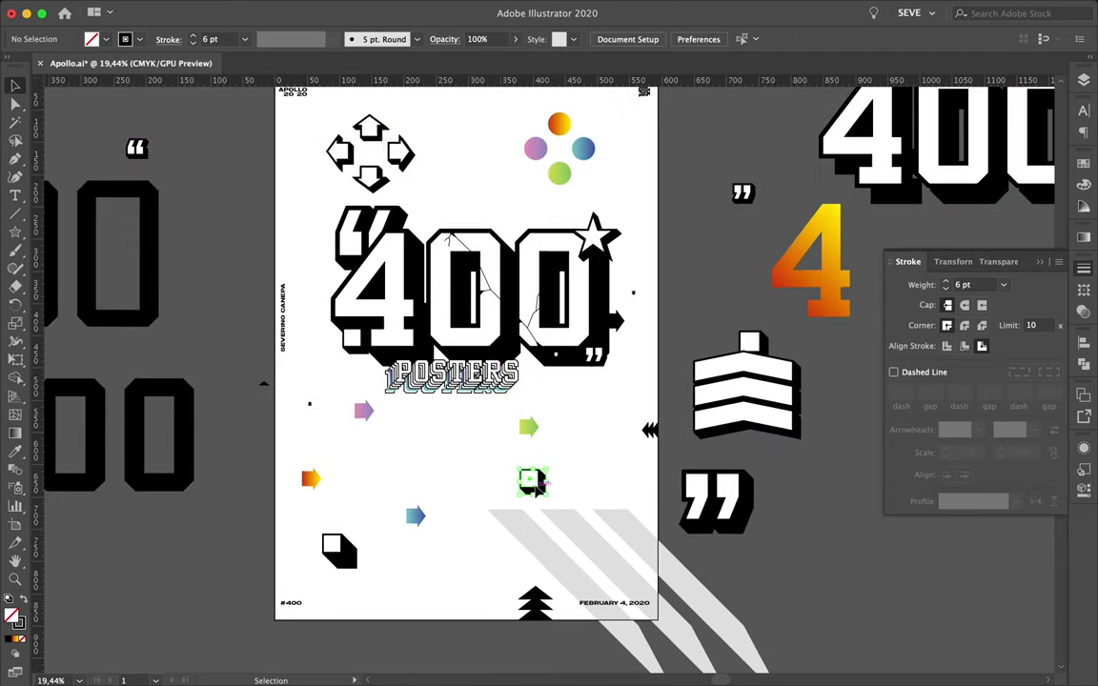
drag(653, 408, 614, 275)
click(515, 436)
scroll(514, 436, down, 2)
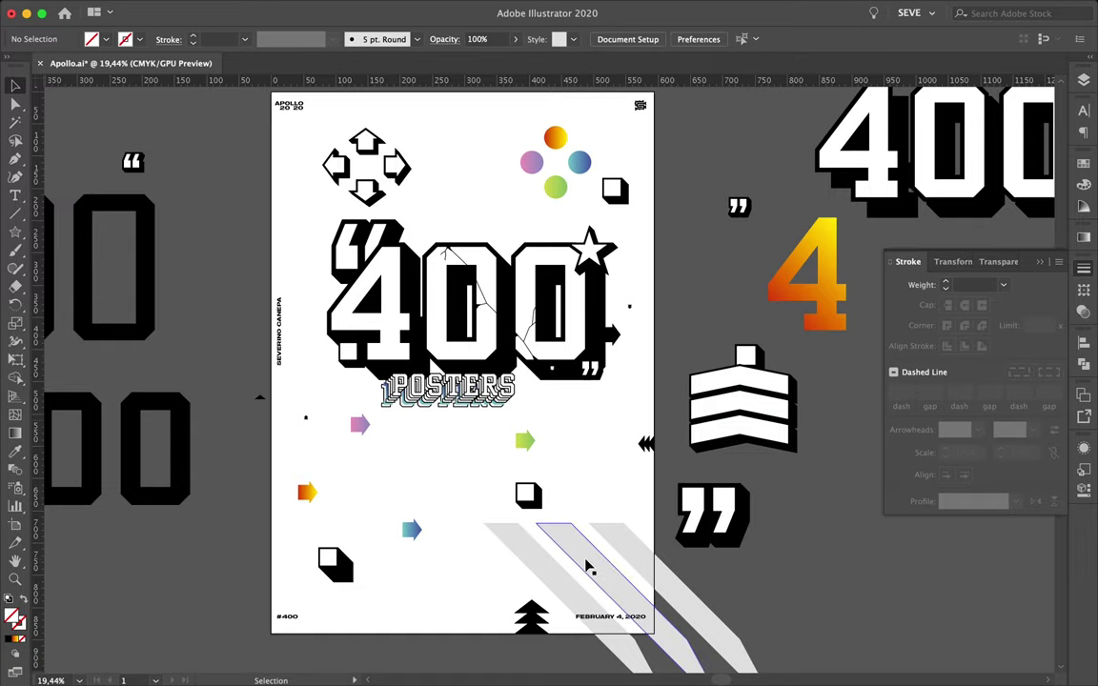
Draw a thin vertical stripe below POSTERS and select the group of stripes.
drag(539, 618, 540, 591)
click(405, 498)
scroll(405, 499, up, 2)
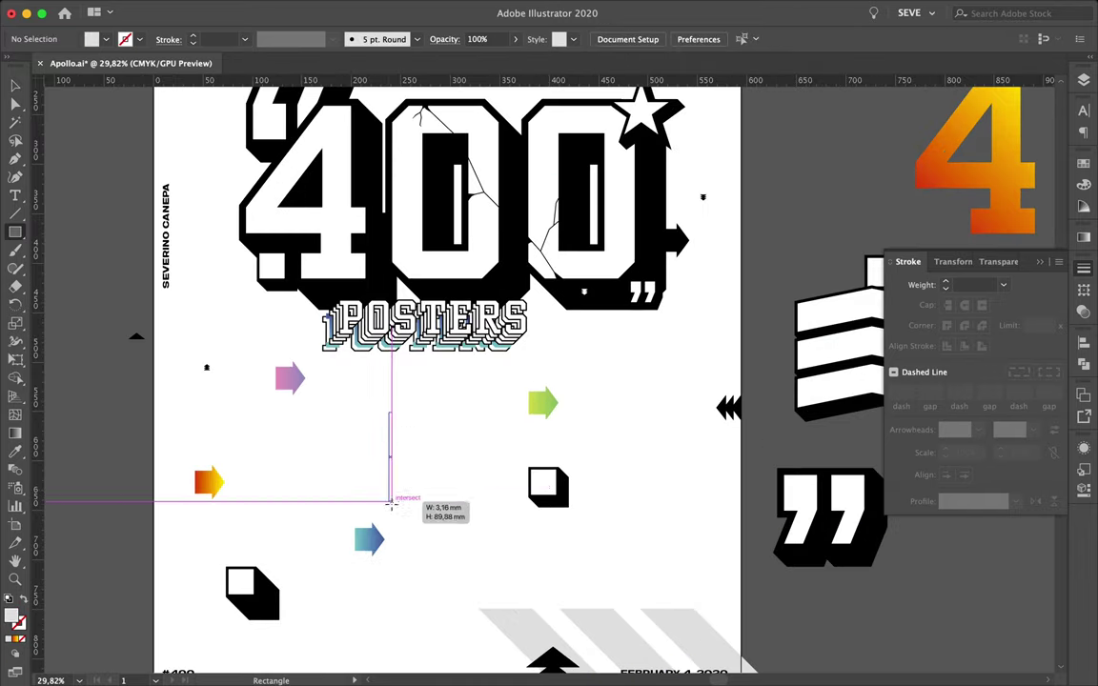
click(449, 455)
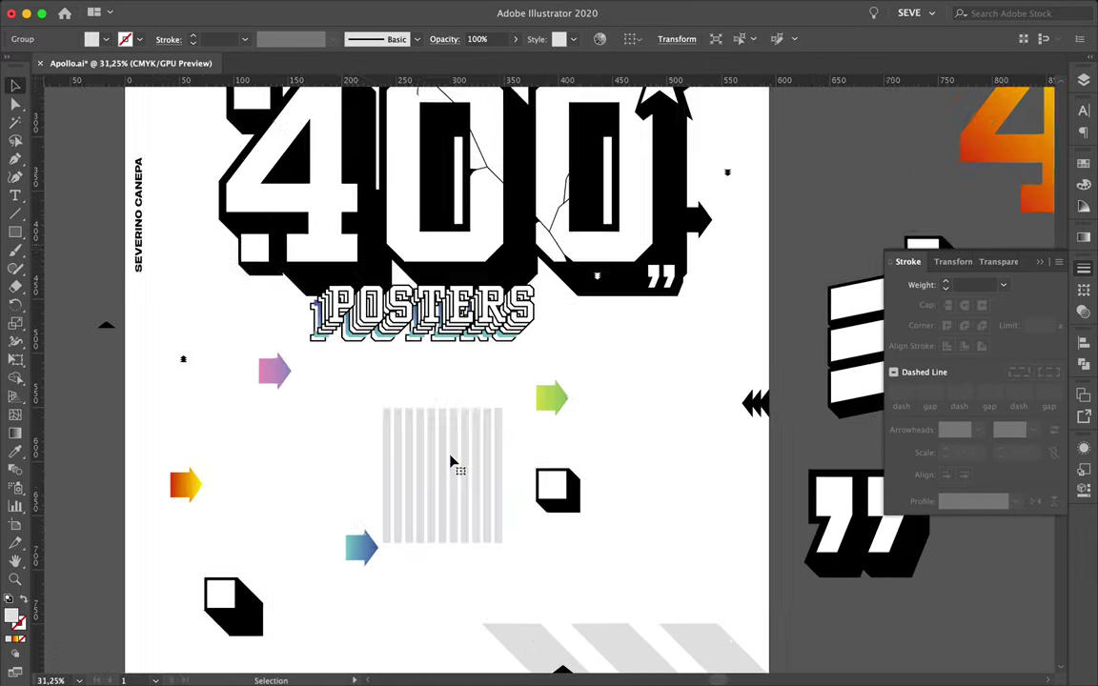
scroll(449, 455, up, 2)
Draw a circle over the stripes and combine both with Pathfinder Intersect.
key(o)
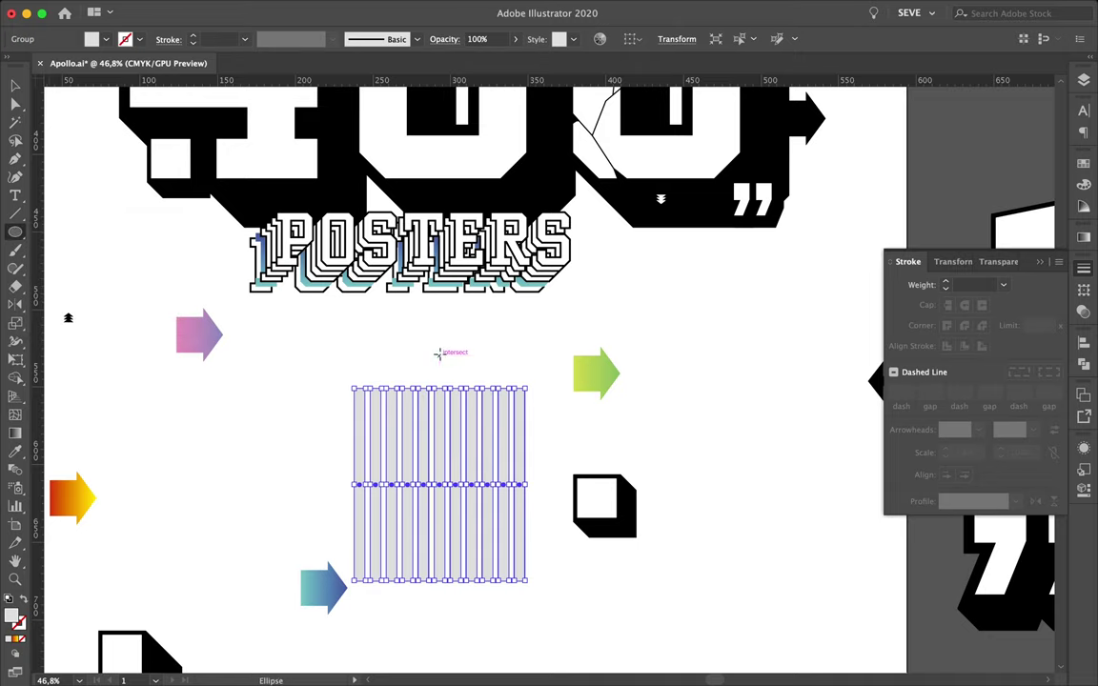
drag(528, 545, 527, 544)
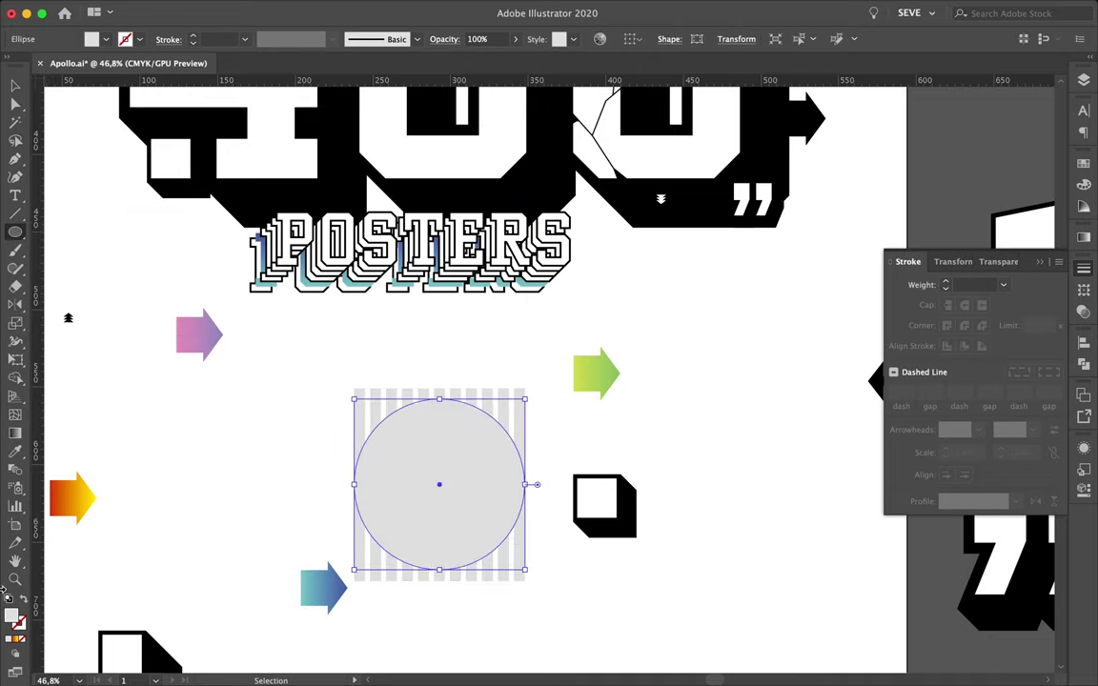
key(v)
shift+click(412, 459)
click(1084, 363)
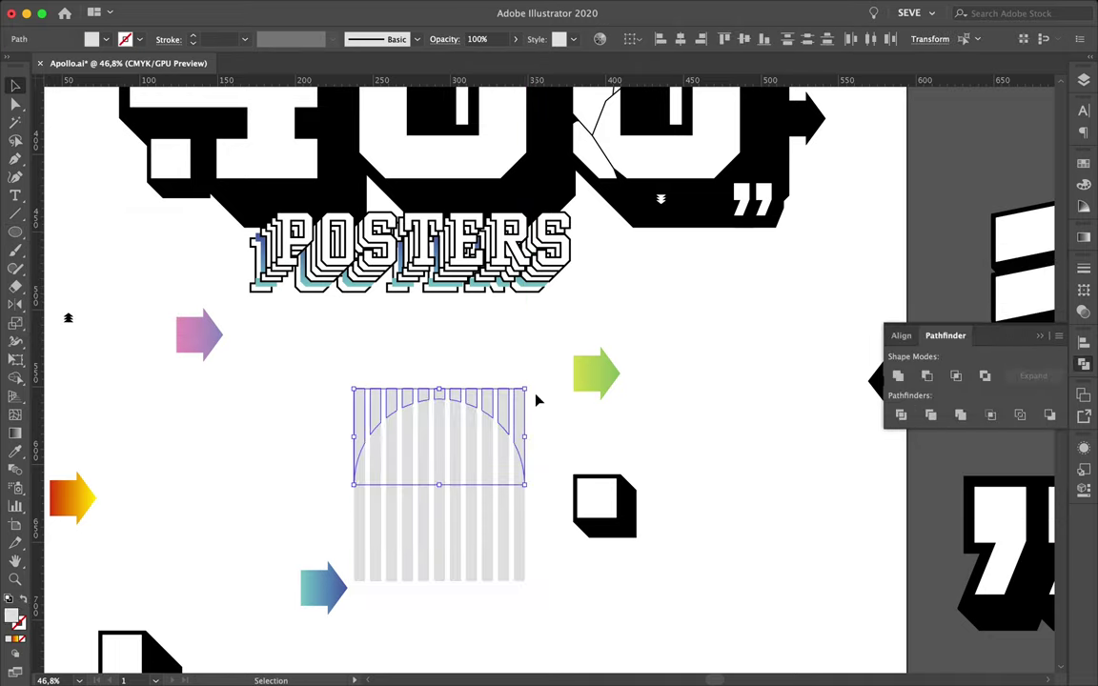
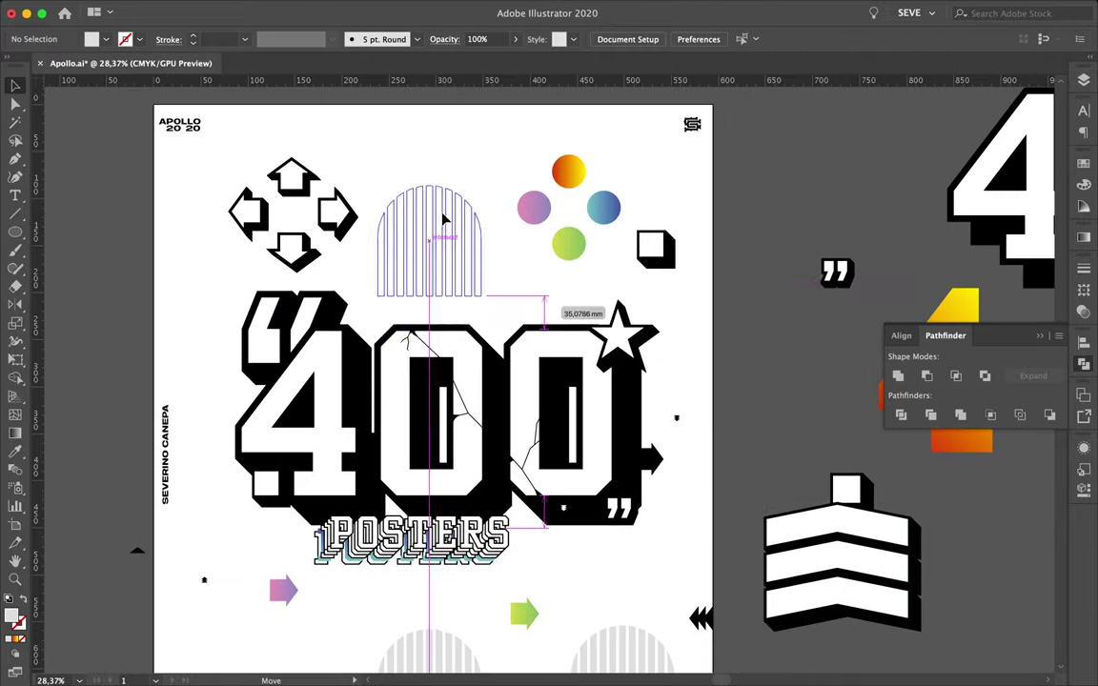
Move the striped arch up behind the 400, lengthen its bars, and duplicate the hatched circle.
mouse_move(443, 218)
mouse_down()
mouse_move(579, 252)
mouse_move(453, 252)
mouse_up()
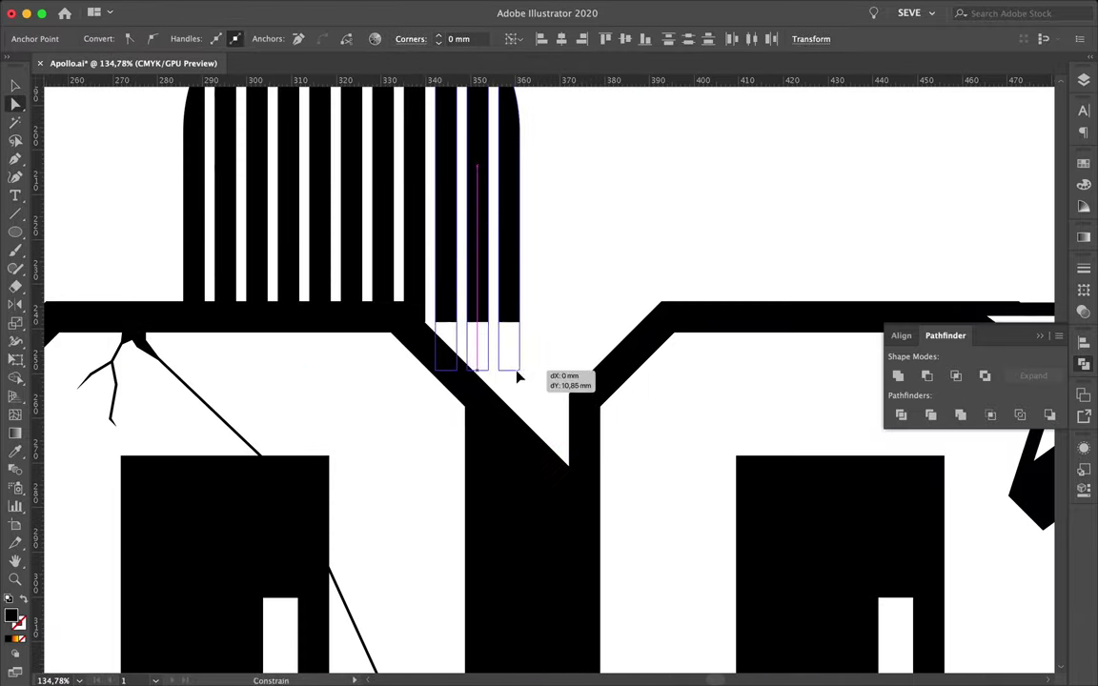
drag(518, 377, 516, 380)
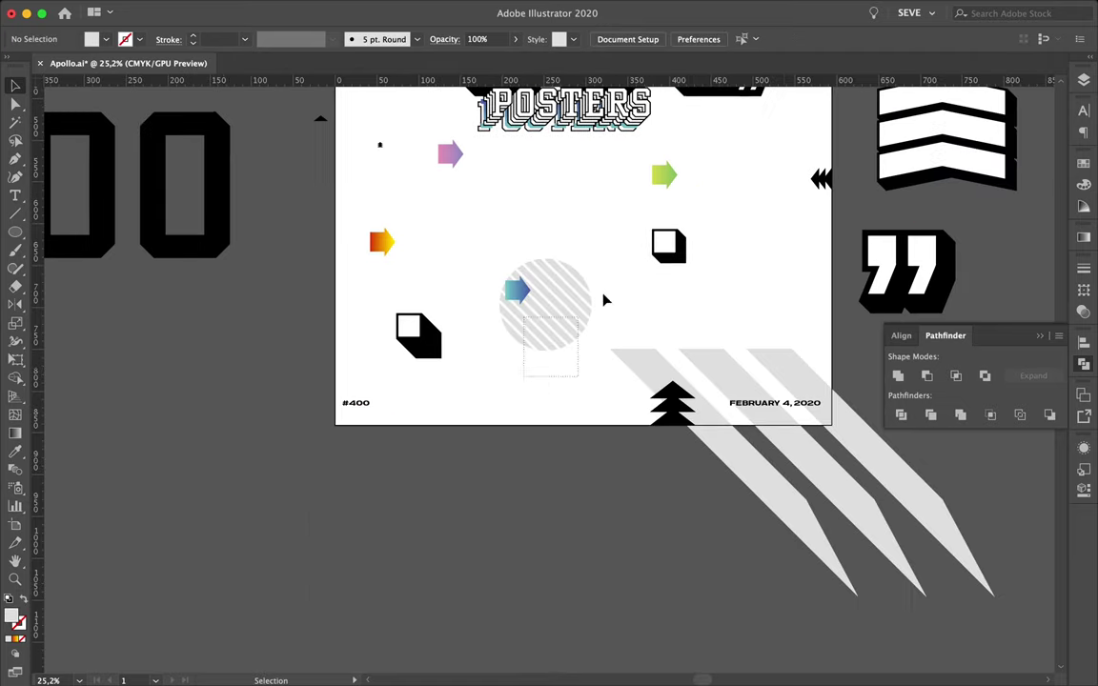
drag(611, 480, 613, 368)
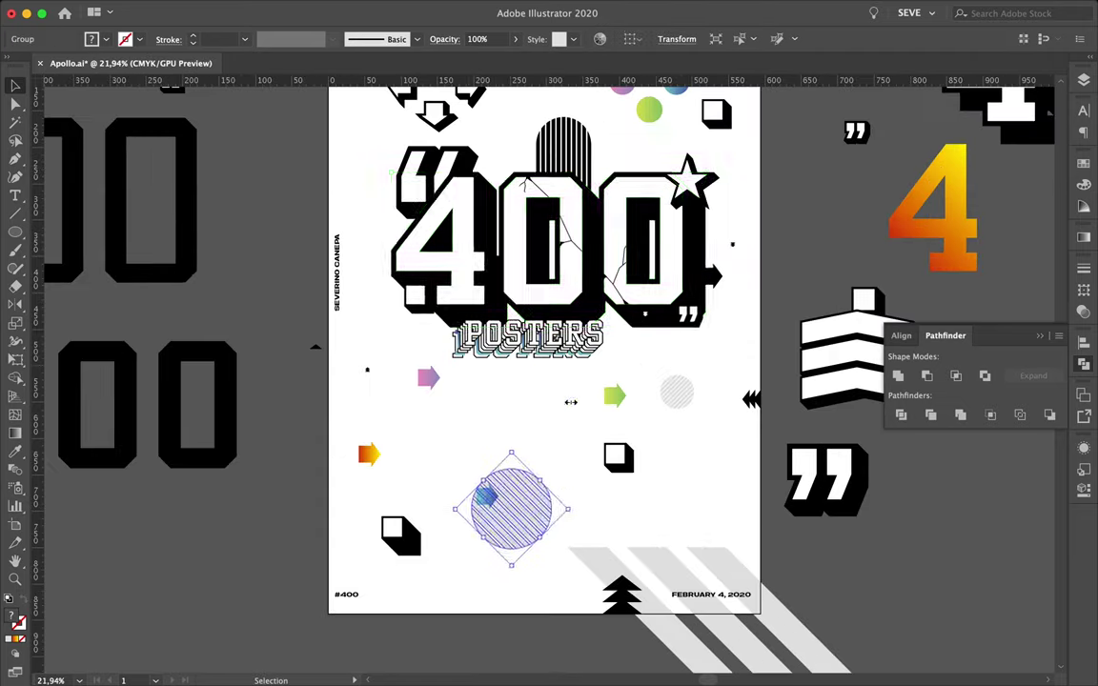
double_click(562, 243)
click(702, 469)
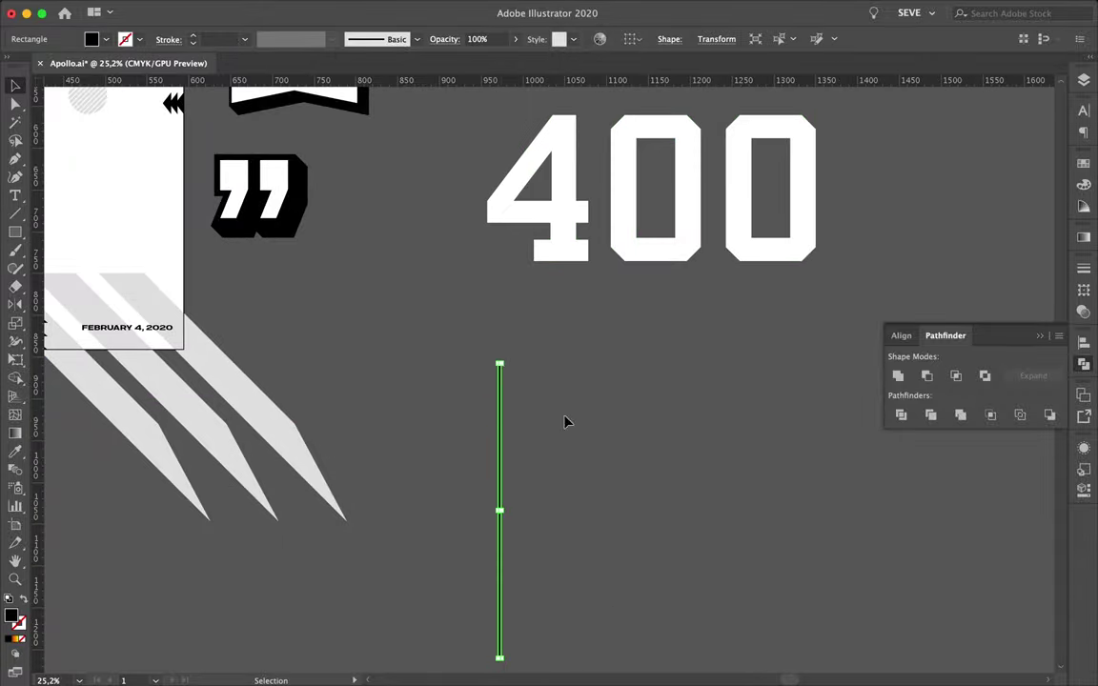
Repeat-duplicate a thin stripe into a block and rotate it diagonally.
scroll(507, 367, up, 10)
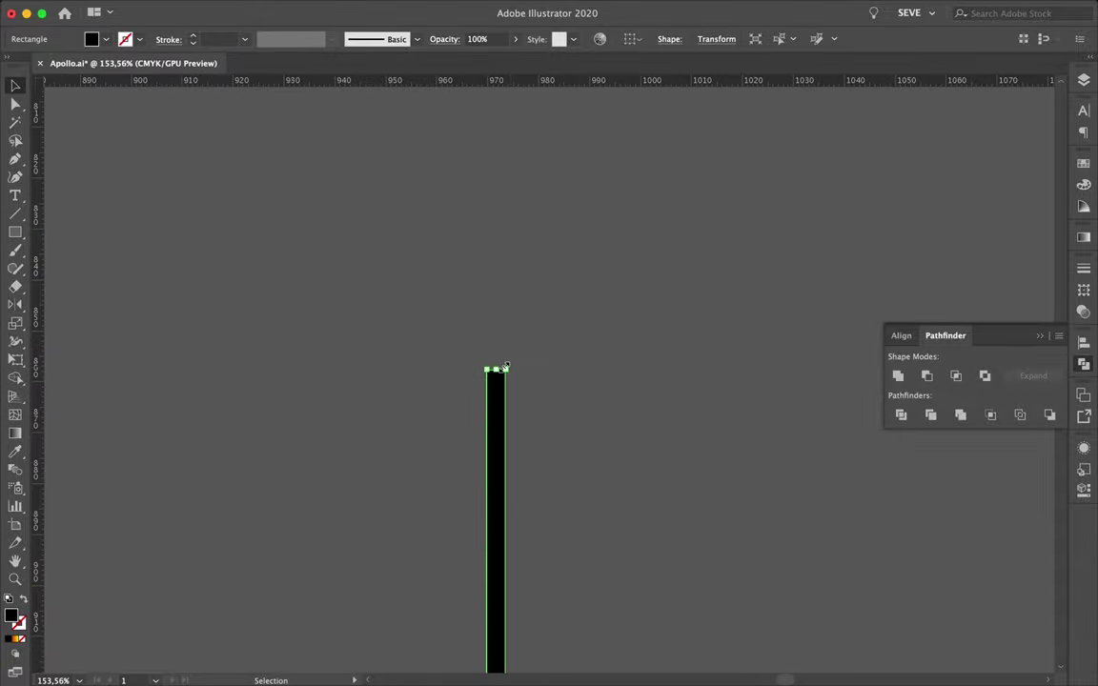
scroll(469, 194, down, 8)
mouse_move(477, 195)
mouse_down()
mouse_move(581, 220)
mouse_move(755, 436)
mouse_up()
key(ctrl+d)
key(ctrl+d)
key(ctrl+d)
key(ctrl+minus)
key(ctrl+minus)
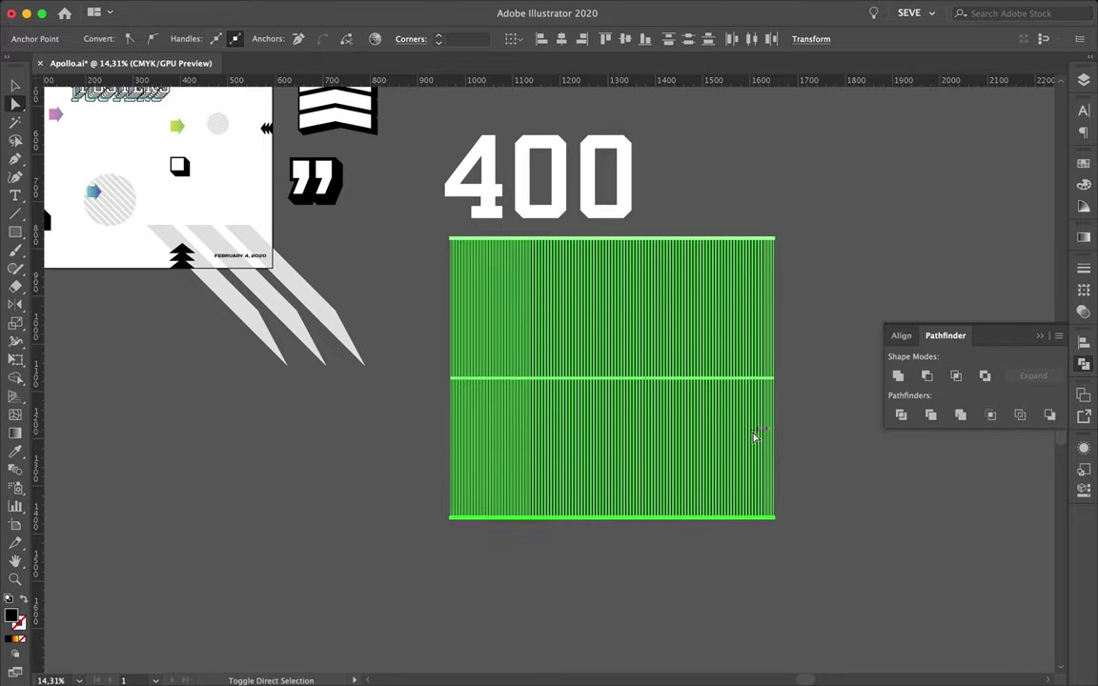
drag(654, 610, 796, 517)
Centre the 400 over the striped block and clip the stripes to it.
click(561, 194)
drag(560, 195, 624, 437)
scroll(625, 437, up, 3)
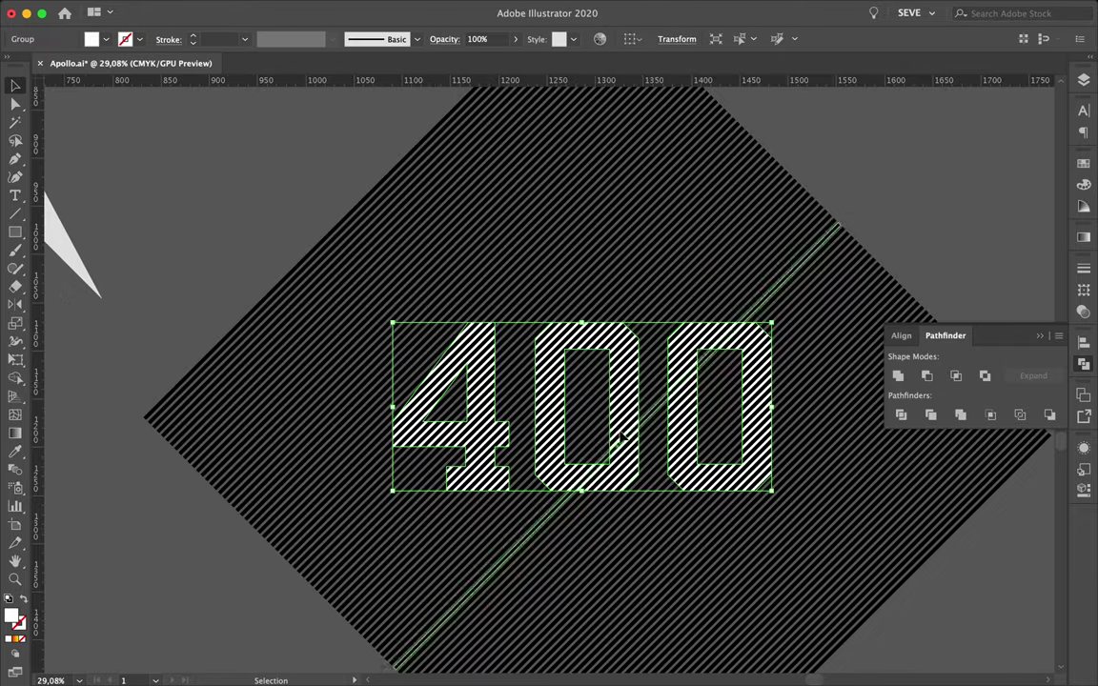
key(ctrl+a)
scroll(770, 242, down, 2)
key(ctrl+7)
click(392, 201)
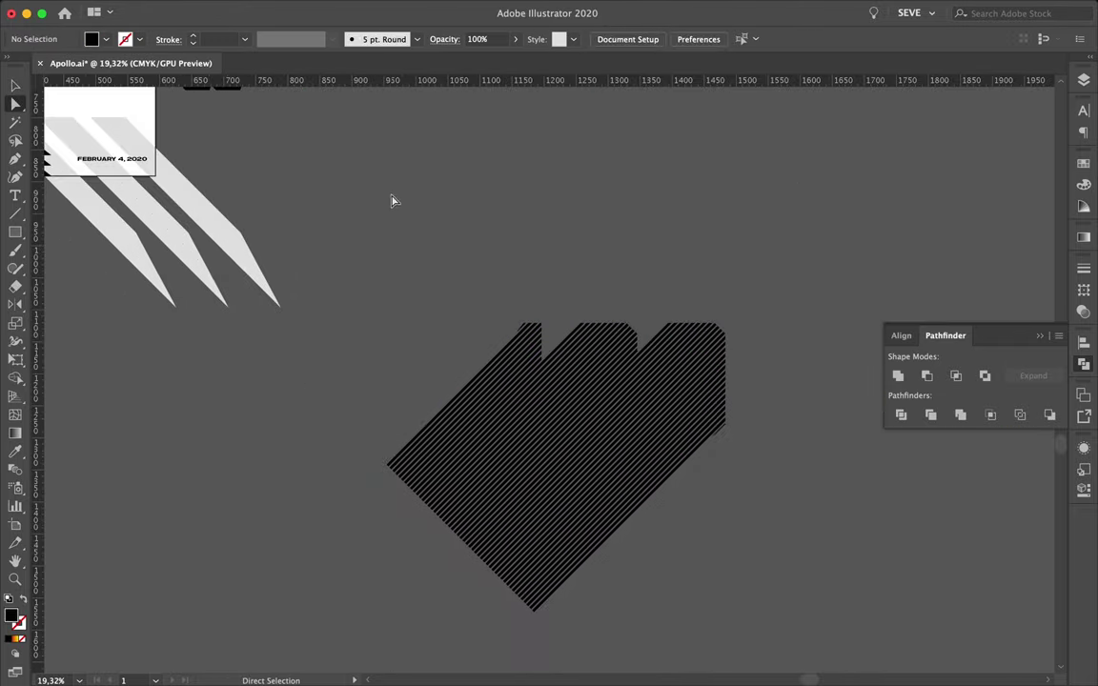
Switch to Outline view and zoom in on the two zeros.
key(ctrl+y)
scroll(558, 422, up, 3)
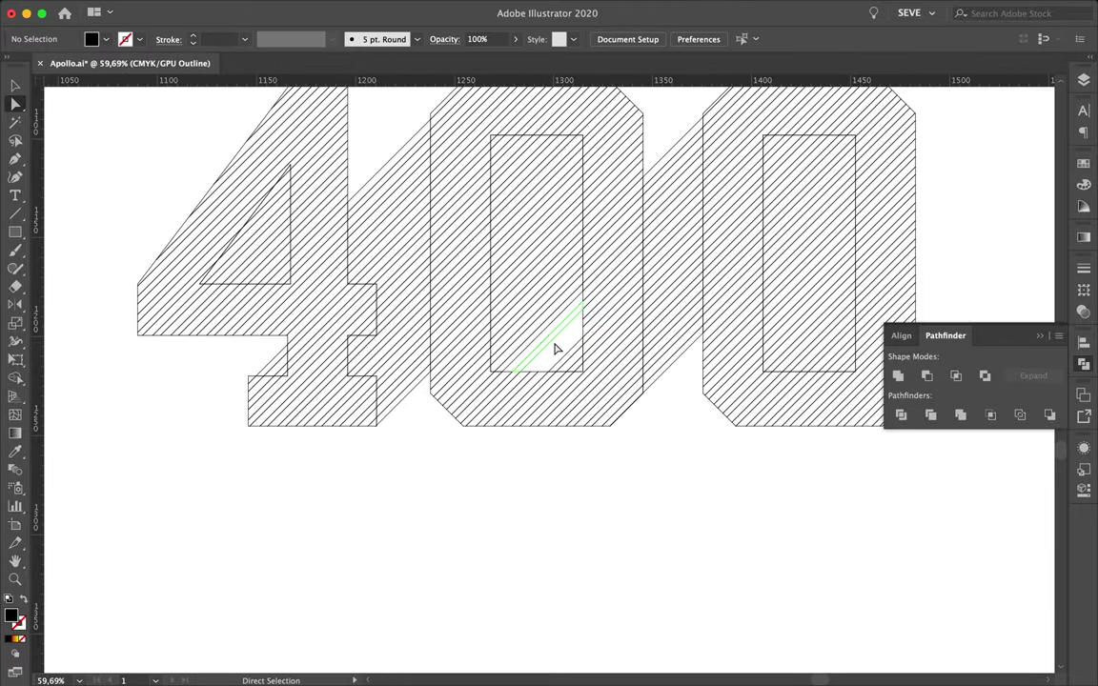
click(498, 146)
scroll(585, 262, up, 5)
scroll(640, 490, down, 3)
scroll(434, 464, down, 3)
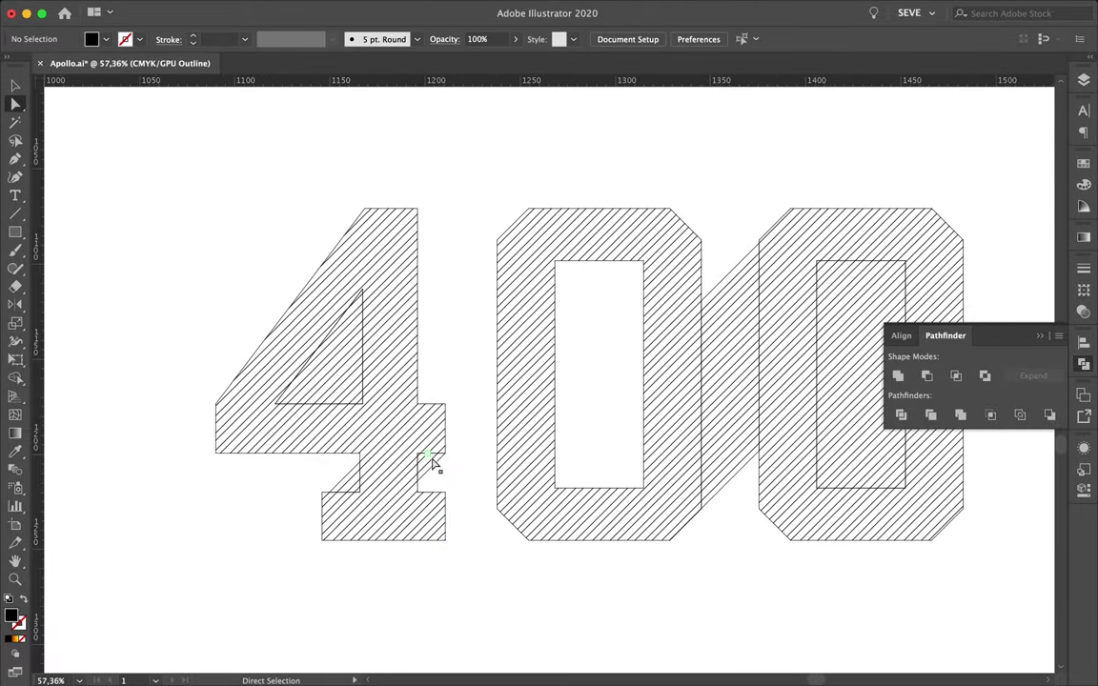
scroll(434, 464, up, 5)
scroll(409, 444, down, 3)
scroll(294, 240, up, 1)
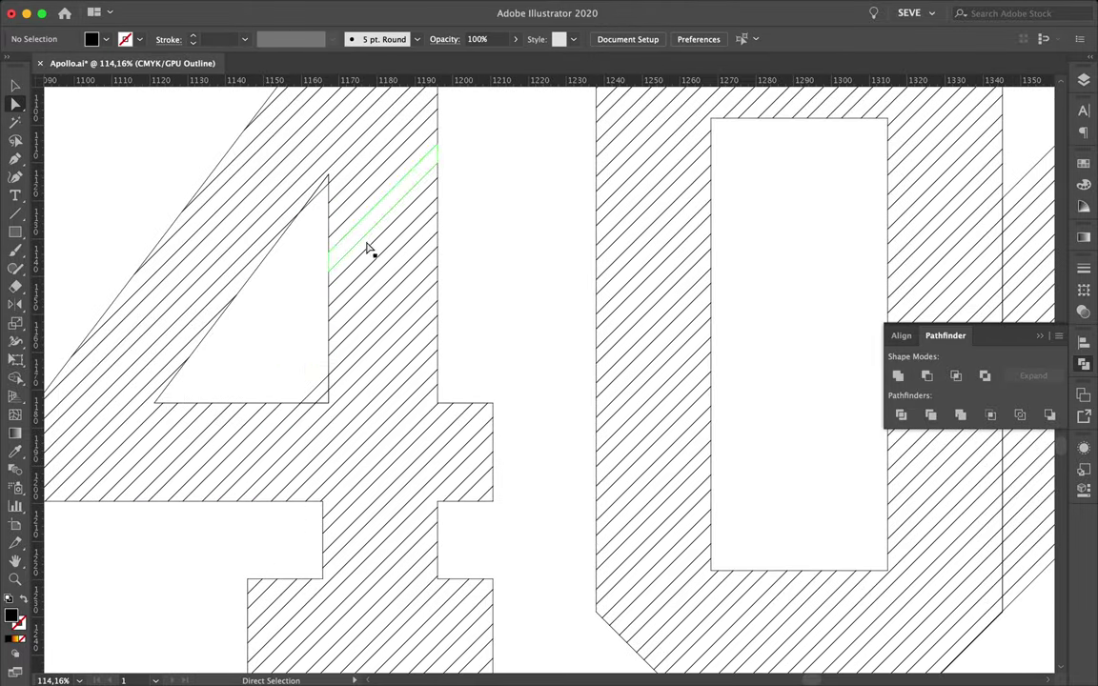
scroll(369, 249, down, 3)
scroll(318, 319, up, 5)
scroll(402, 399, down, 5)
Delete the stripe bridging the two zeros and return to full-colour preview.
click(563, 516)
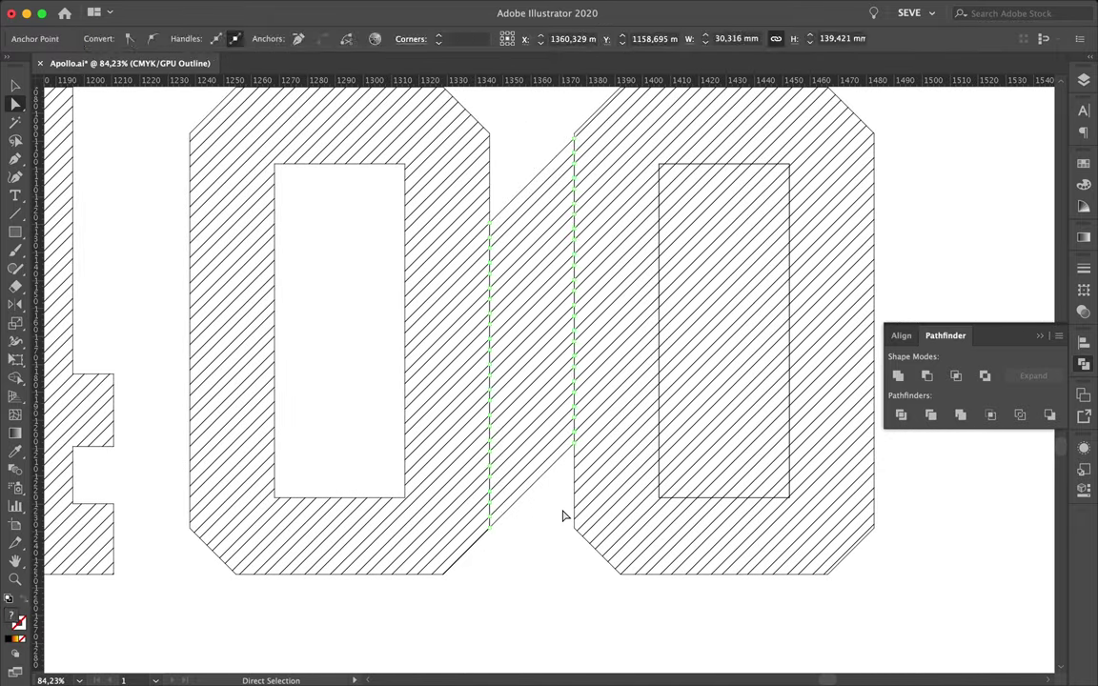
key(Delete)
scroll(572, 381, right, 3)
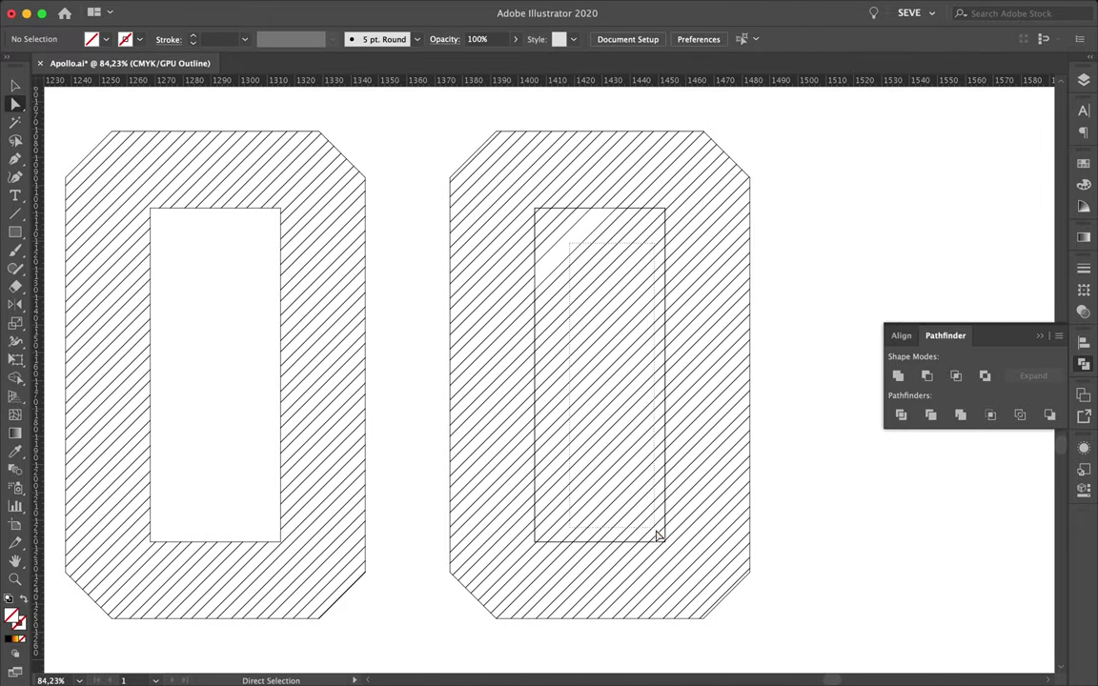
key(v)
click(625, 470)
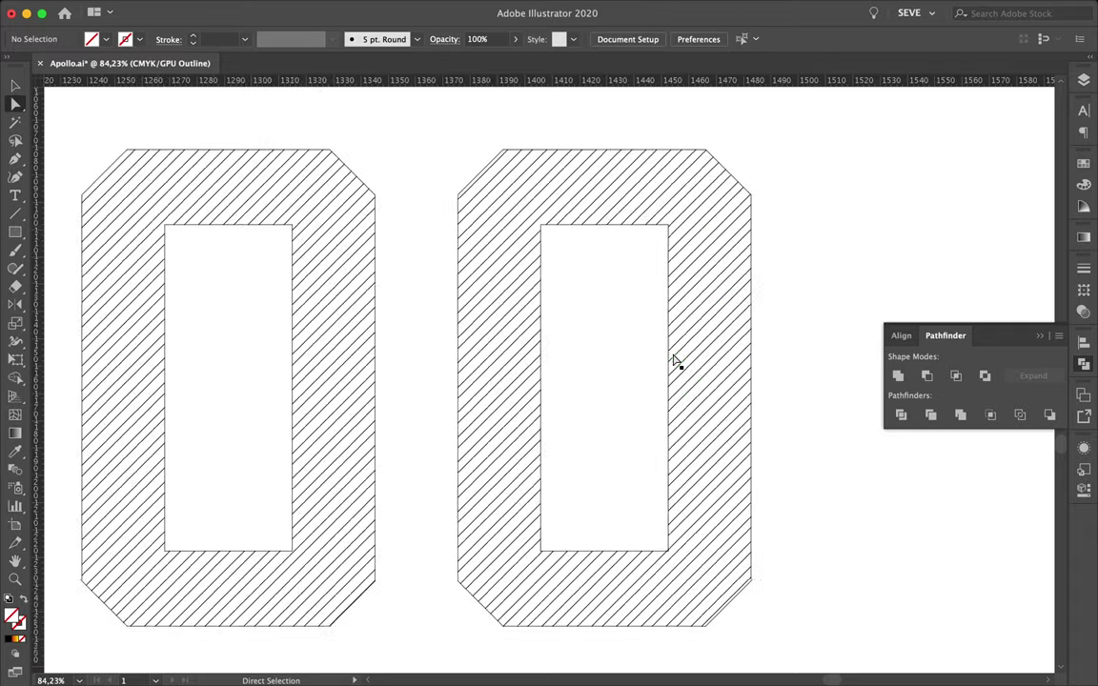
scroll(679, 358, down, 5)
key(ctrl+y)
scroll(851, 579, down, 5)
Show the Layers panel and Character settings while reviewing the poster.
scroll(592, 478, down, 5)
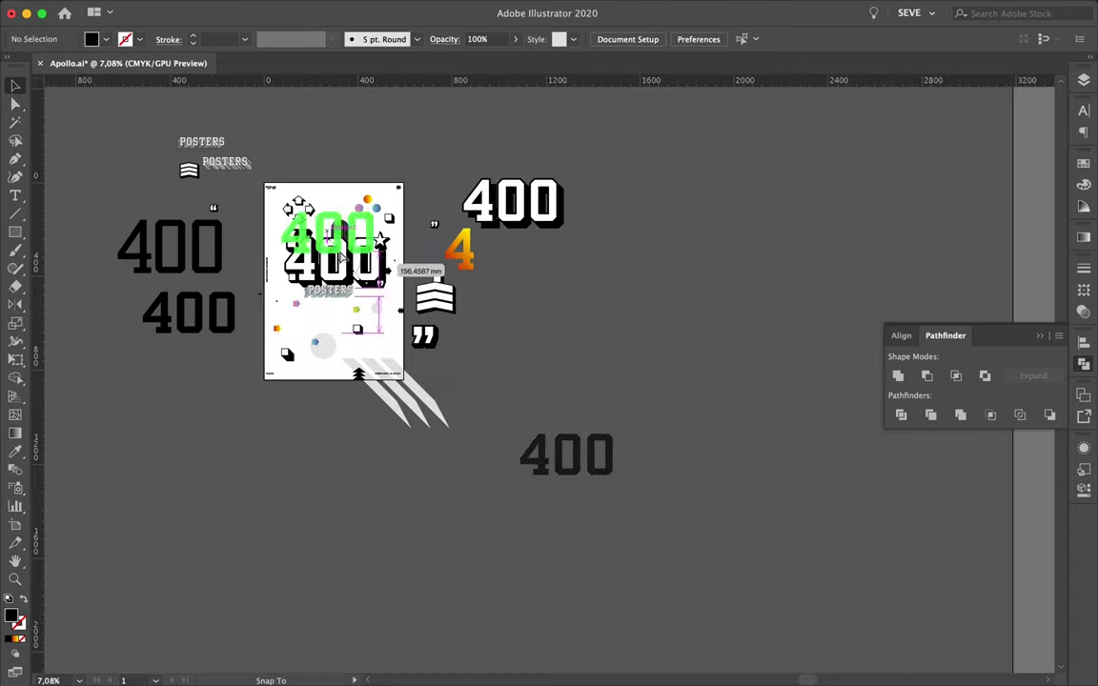
scroll(306, 241, up, 3)
scroll(306, 241, up, 5)
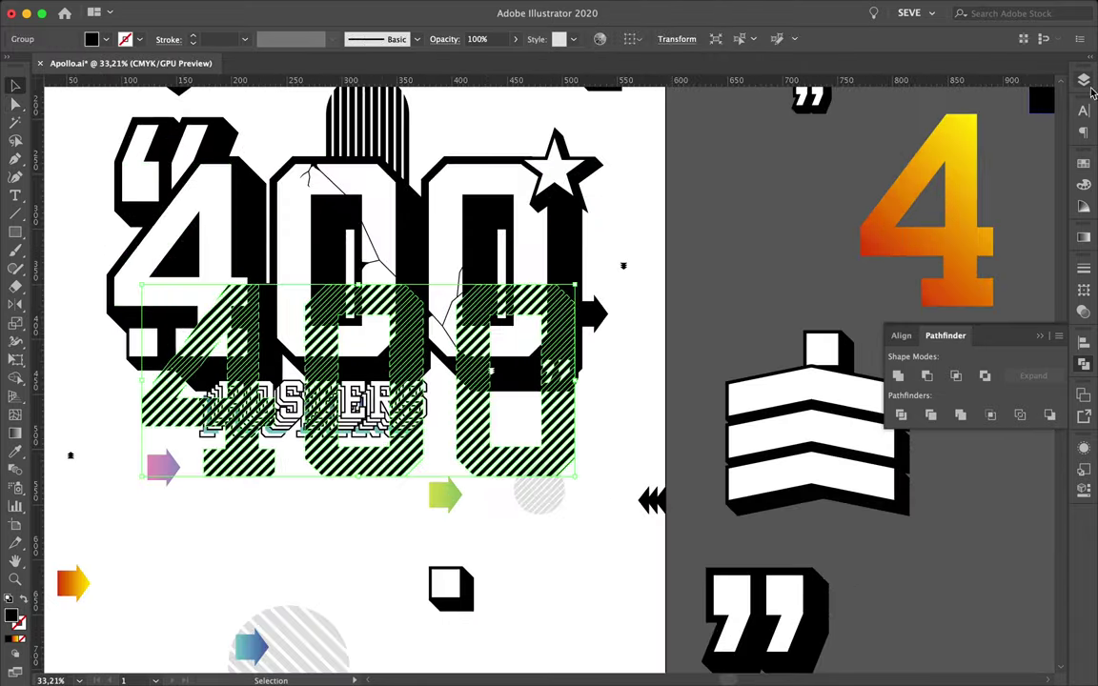
key(F7)
scroll(601, 238, down, 5)
scroll(601, 238, down, 1)
scroll(601, 238, down, 2)
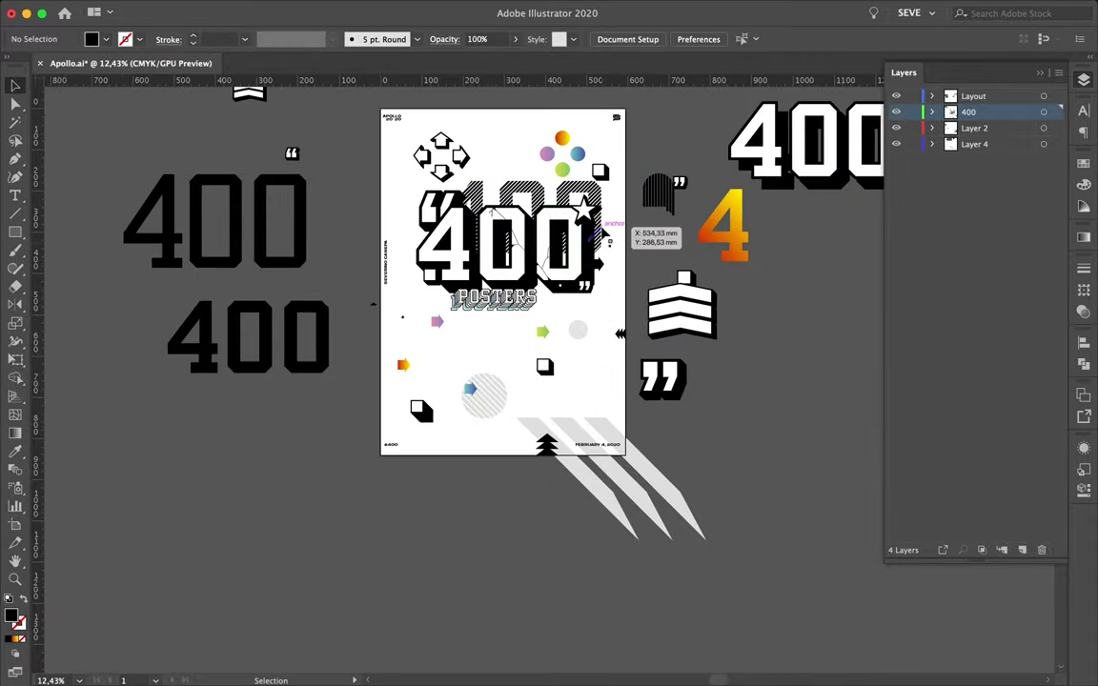
scroll(604, 232, up, 4)
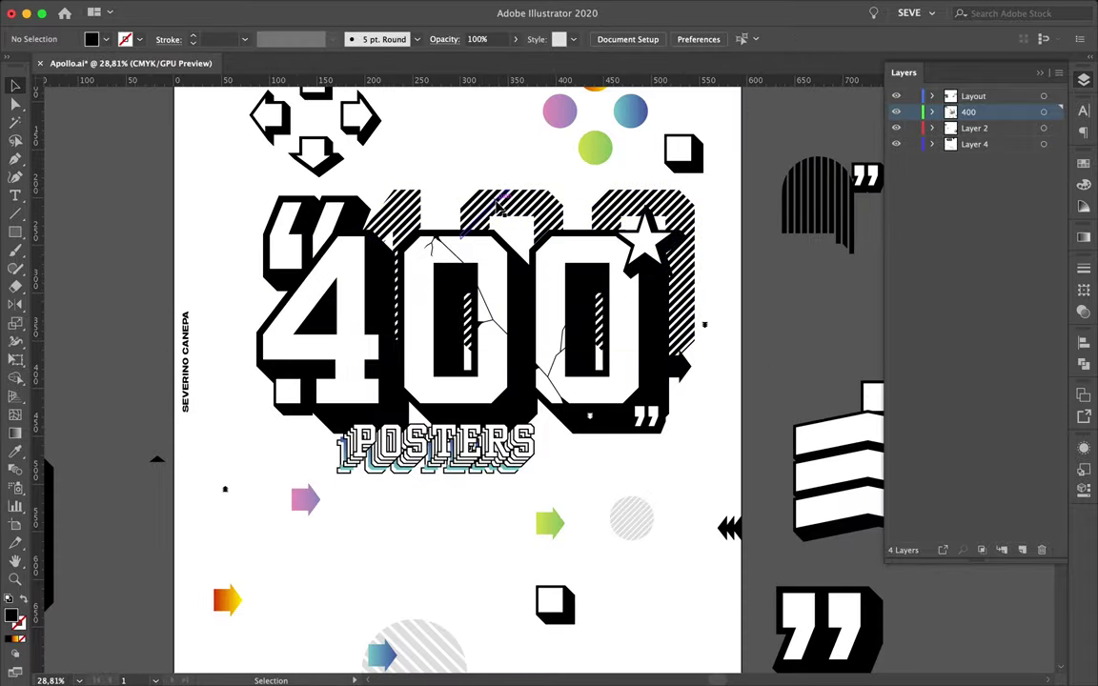
scroll(485, 457, down, 1)
key(ctrl+t)
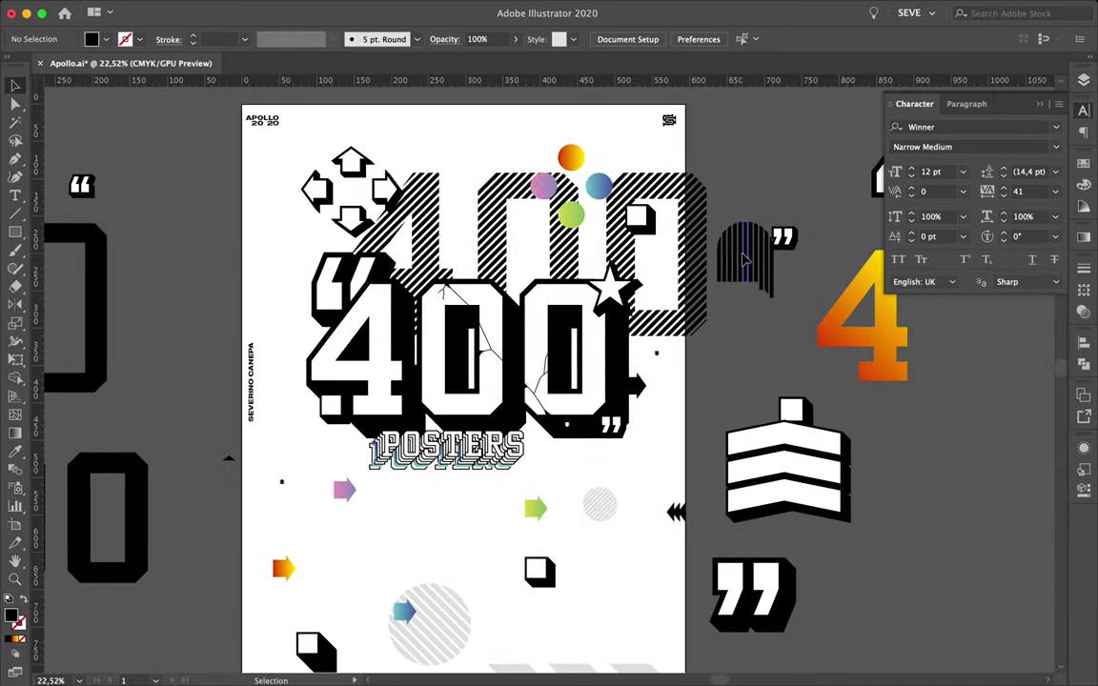
scroll(747, 259, down, 1)
Position the striped 400 in the poster's lower right, just above the date line.
mouse_move(620, 324)
mouse_down()
mouse_move(488, 548)
mouse_move(566, 216)
mouse_up()
scroll(651, 158, down, 1)
click(651, 157)
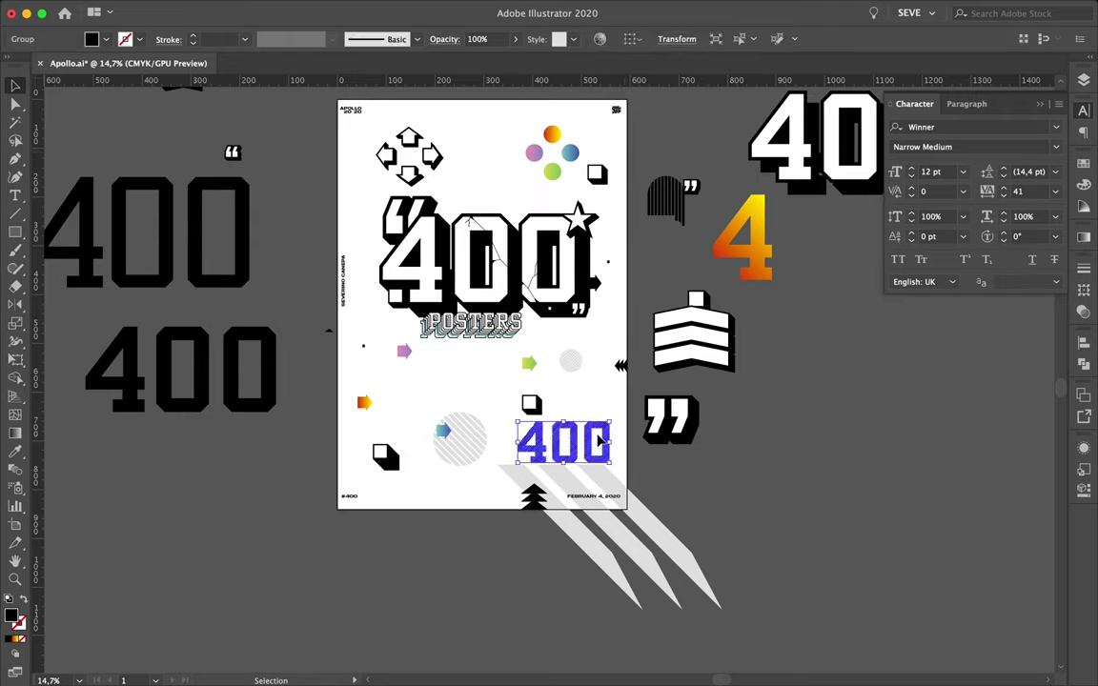
scroll(600, 441, up, 3)
drag(658, 424, 636, 327)
scroll(631, 423, down, 2)
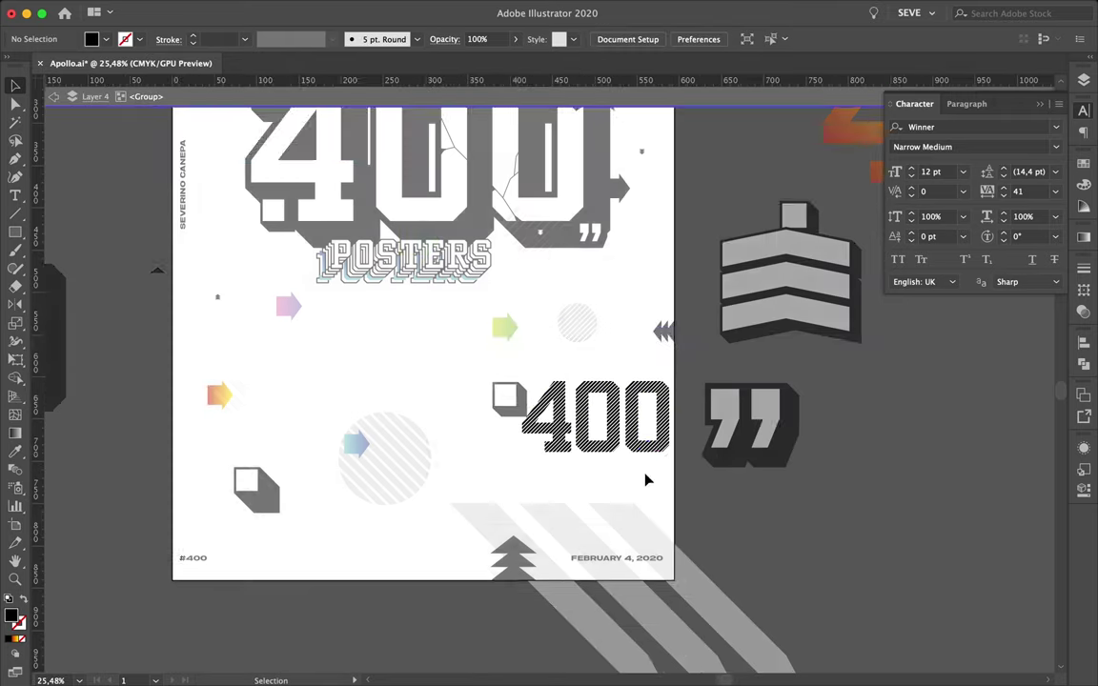
drag(613, 460, 634, 548)
click(495, 586)
click(715, 581)
scroll(660, 602, down, 1)
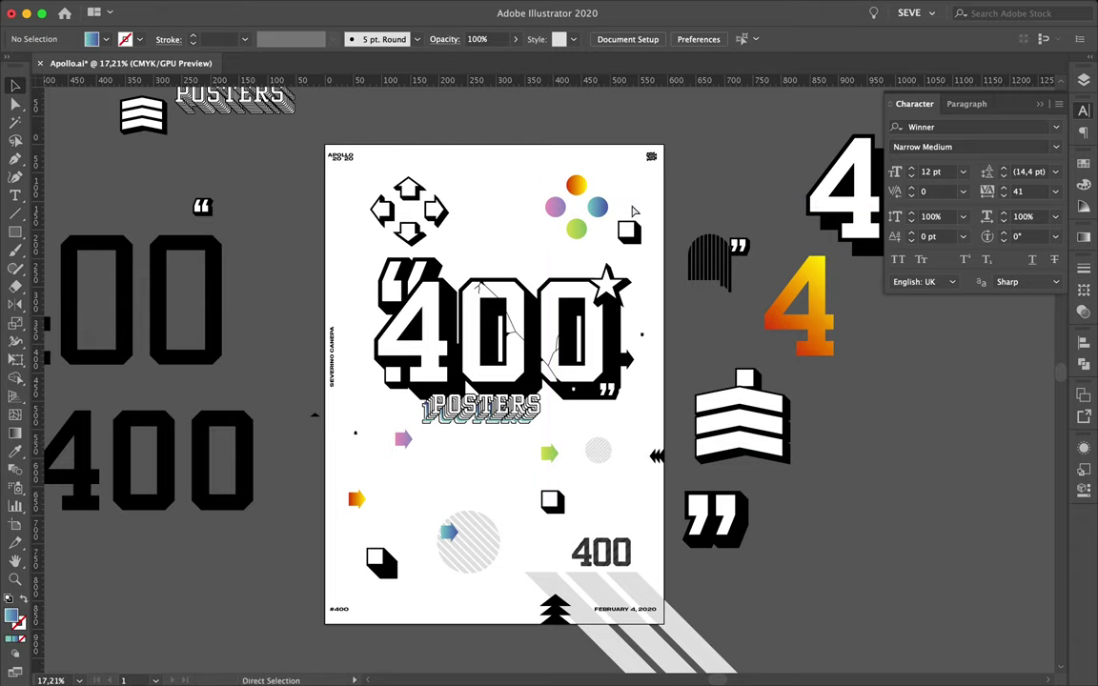
Create a new layer through the Layers panel options menu.
scroll(467, 226, down, 3)
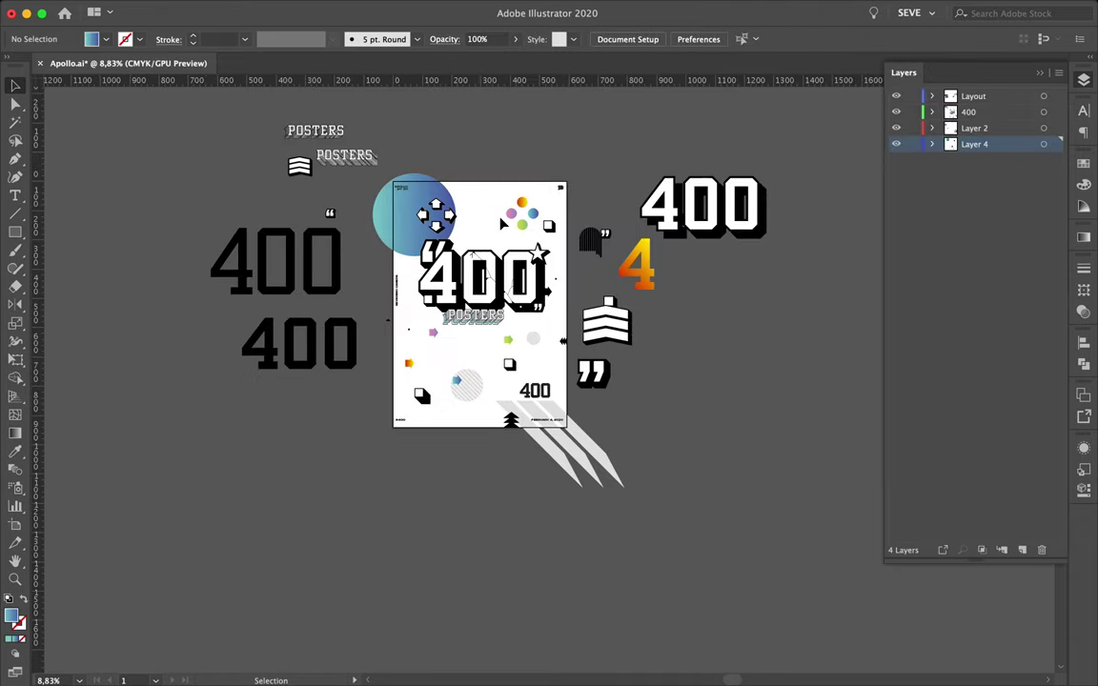
click(1058, 73)
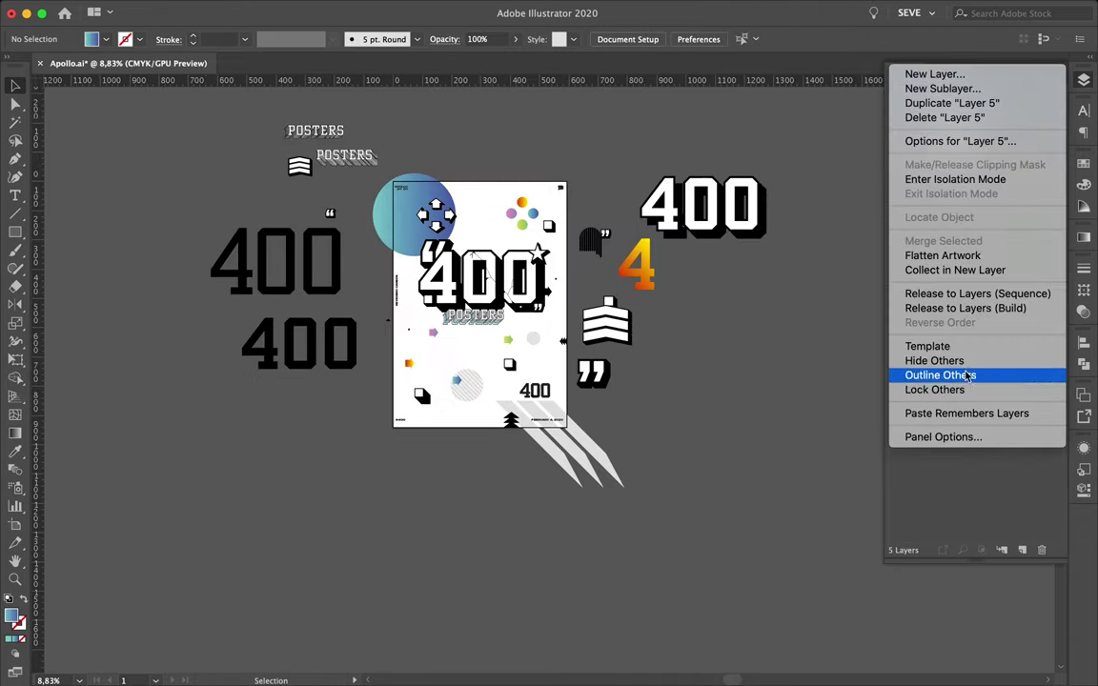
click(956, 437)
click(547, 487)
Draw a tall rectangle and place a copy against the poster's right edge.
key(m)
drag(394, 498, 265, 112)
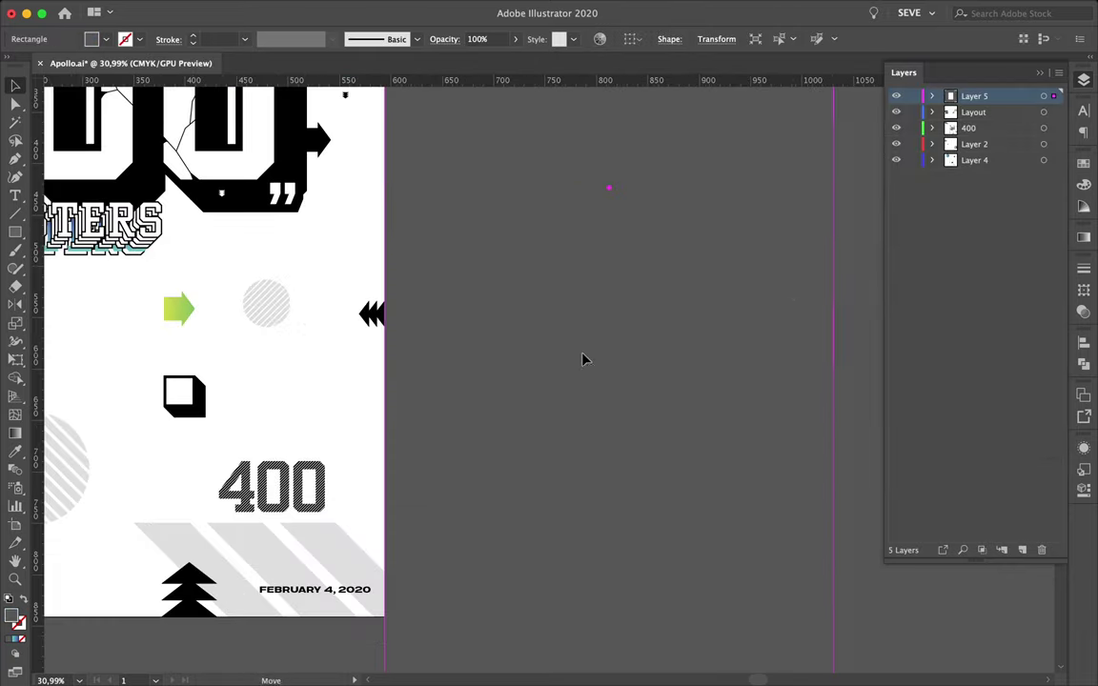
drag(644, 357, 426, 362)
scroll(339, 310, up, 5)
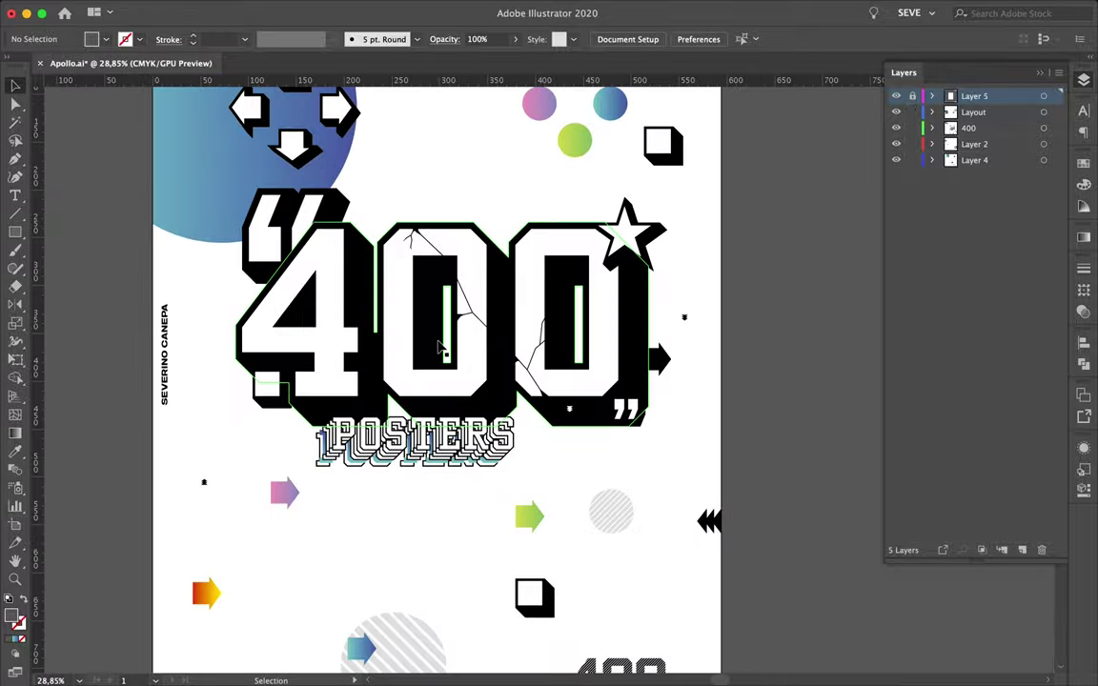
scroll(311, 495, down, 3)
Fill the corner circle with a teal-to-dark-blue gradient and move it onto the top-left corner.
key(f)
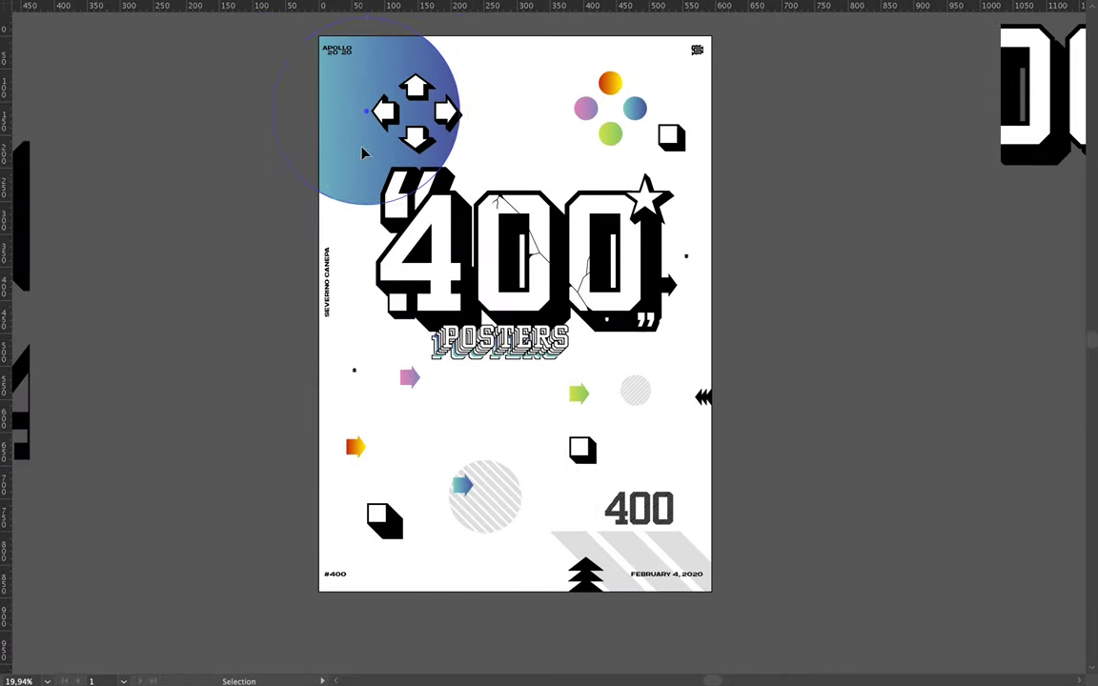
drag(152, 108, 351, 367)
key(g)
mouse_move(730, 115)
mouse_down()
mouse_move(211, 119)
mouse_move(424, 116)
mouse_up()
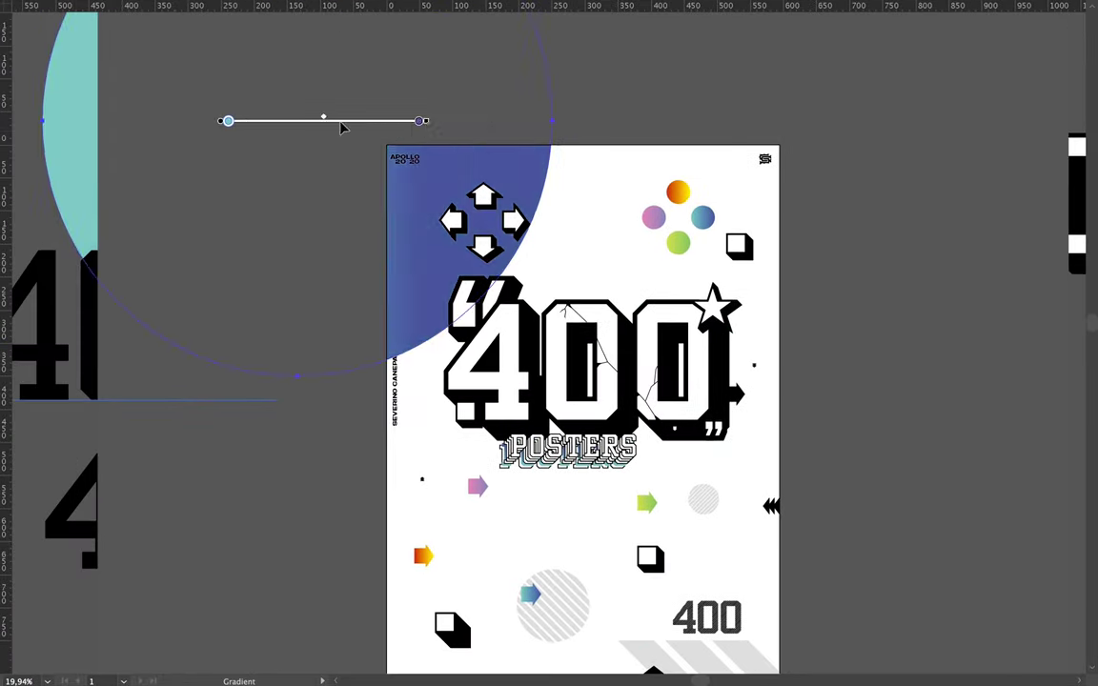
key(v)
drag(86, 76, 96, 79)
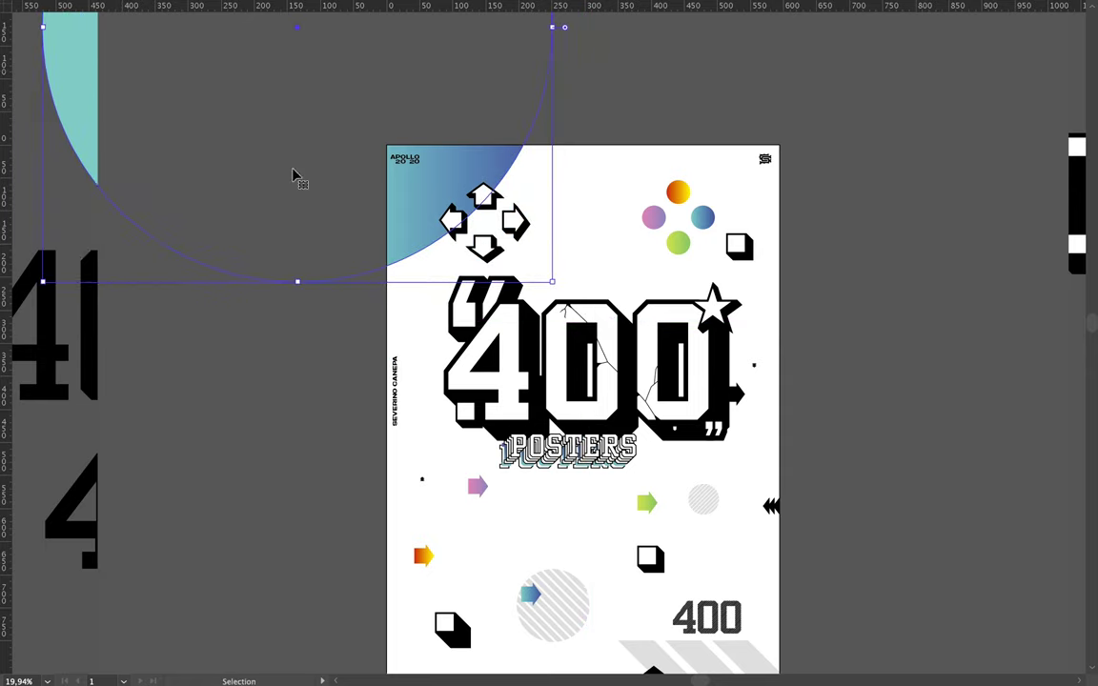
drag(294, 177, 405, 156)
scroll(402, 157, up, 1)
scroll(566, 186, down, 1)
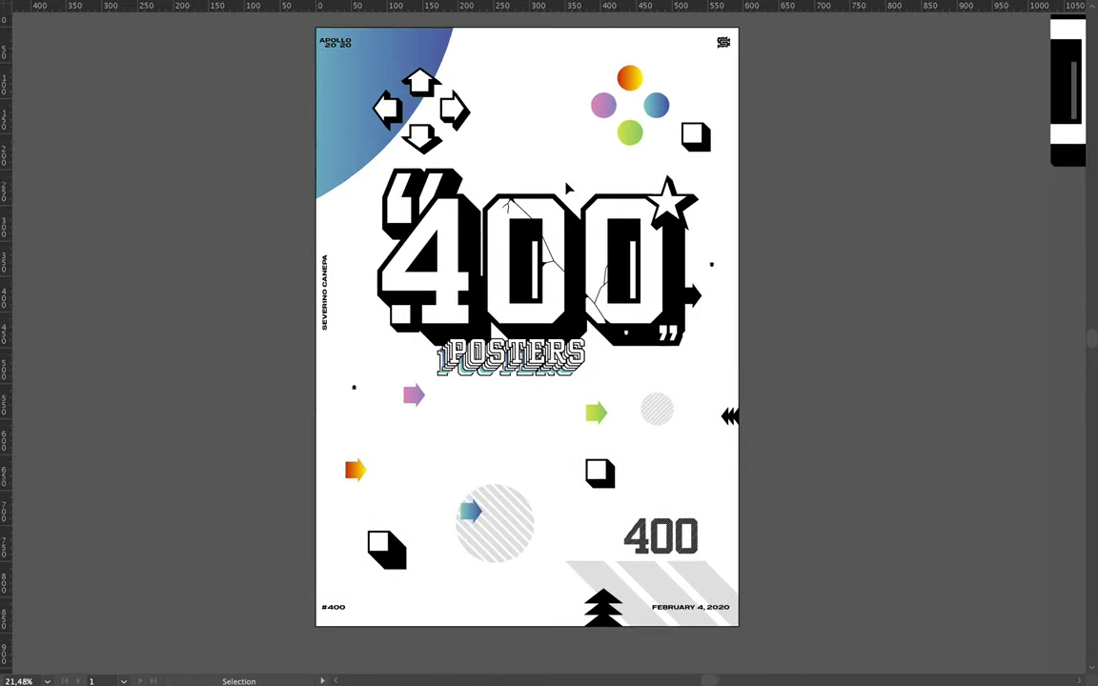
Move POSTERS down beside the bottom-left black cube.
drag(523, 371, 549, 493)
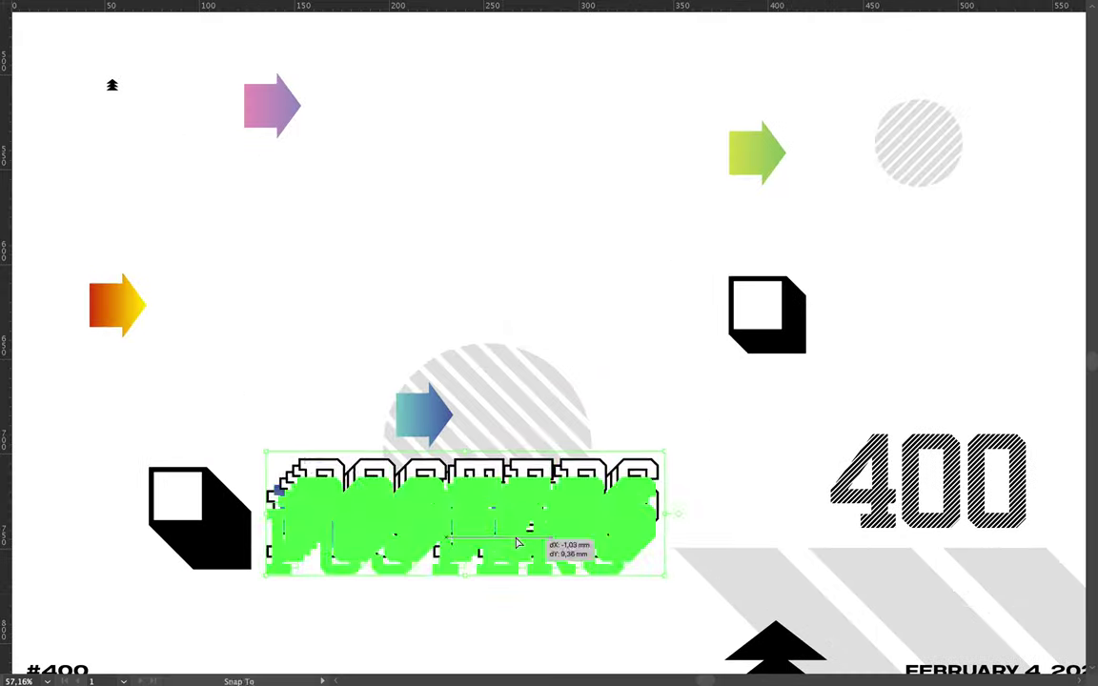
scroll(303, 385, up, 1)
scroll(302, 385, down, 1)
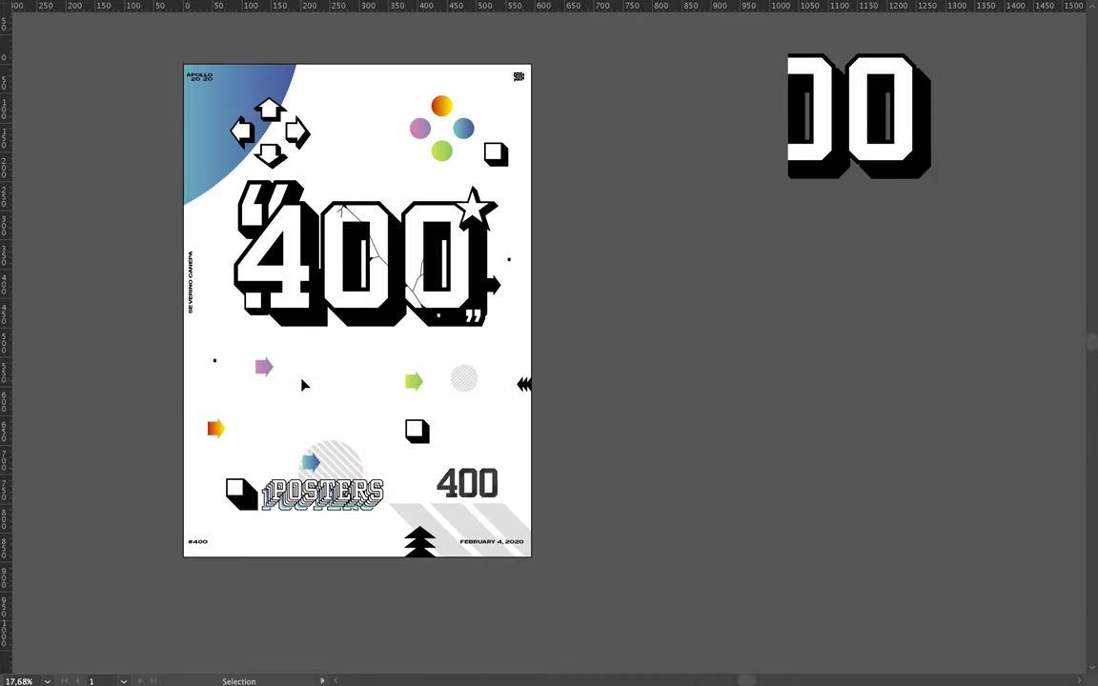
Copy a black cube to the poster's bottom edge, then select all artwork.
click(508, 491)
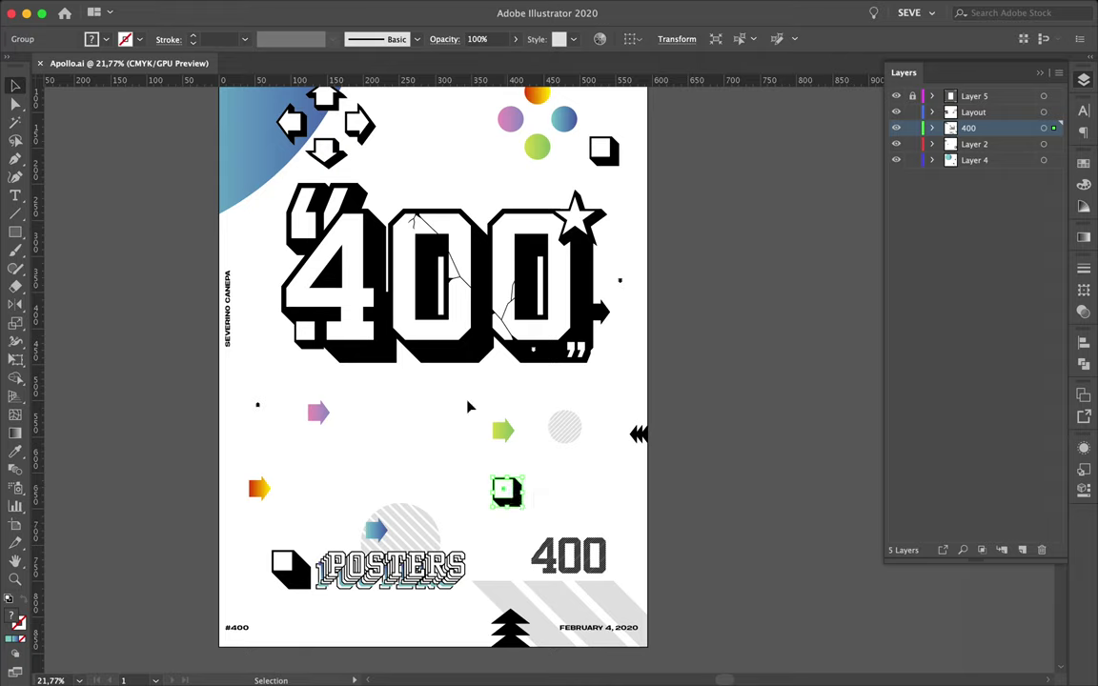
drag(410, 631, 410, 630)
click(286, 495)
scroll(286, 495, down, 1)
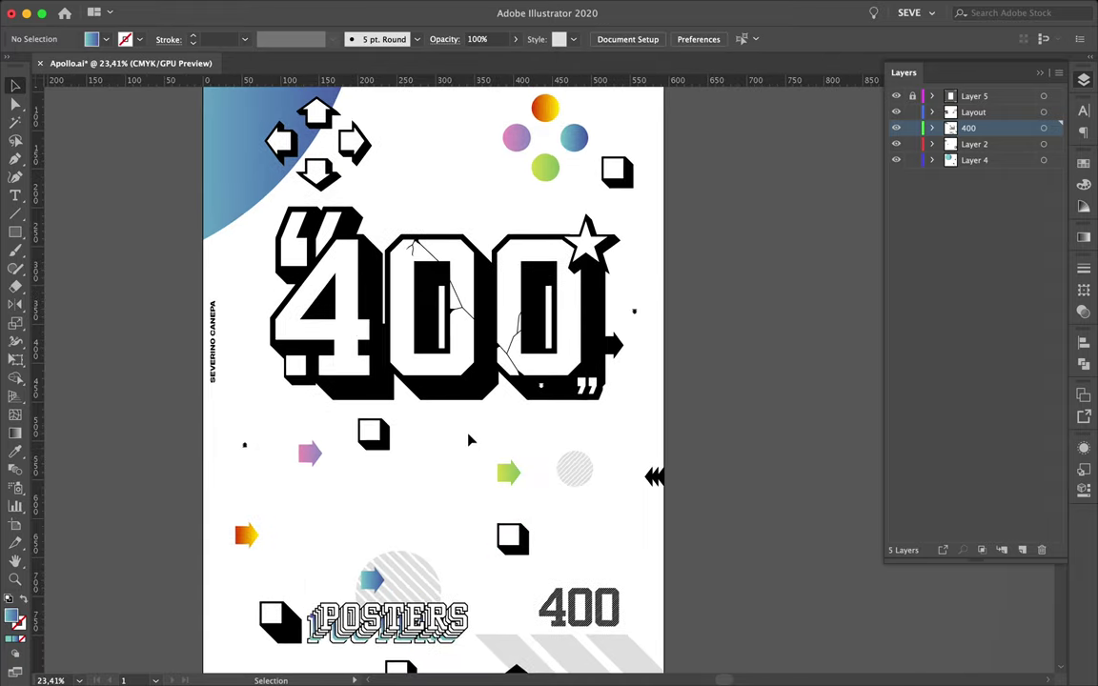
scroll(483, 238, down, 2)
scroll(482, 238, down, 2)
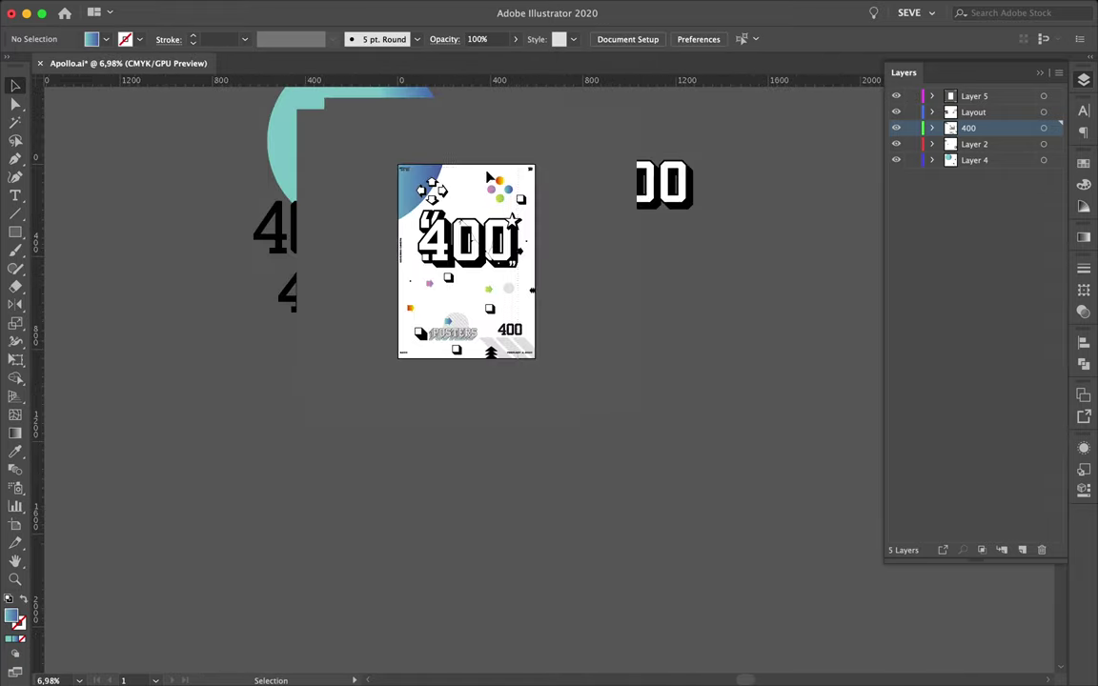
key(super+a)
Duplicate the whole poster onto a second artboard below with Shift+Alt-drag.
drag(499, 272, 499, 617)
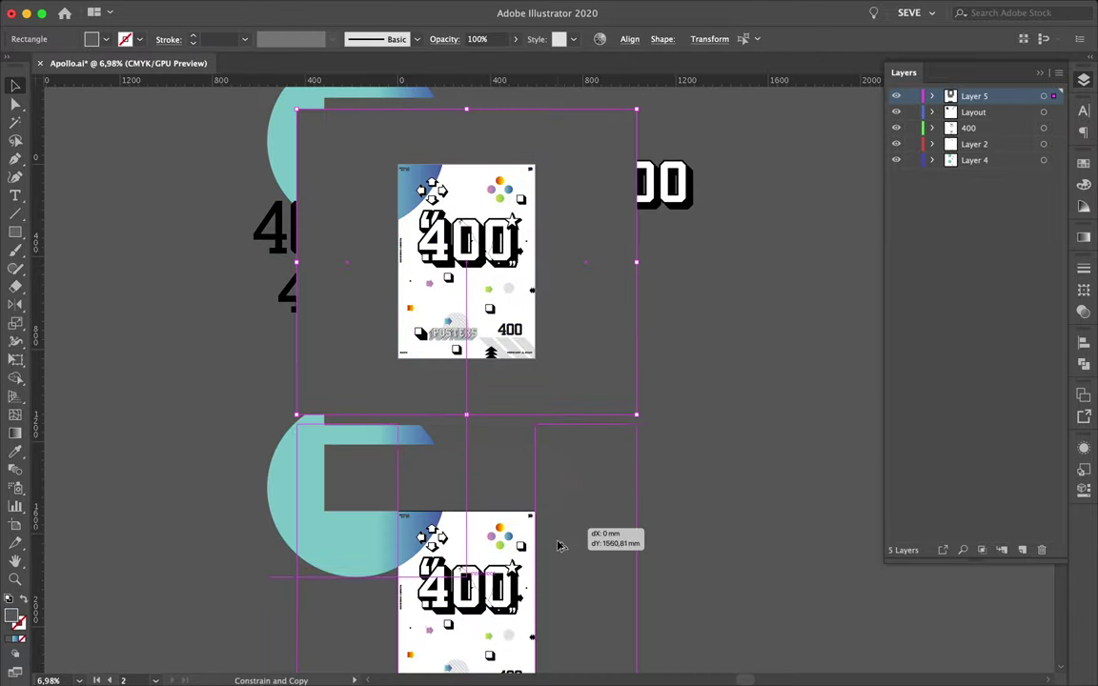
scroll(531, 151, up, 3)
click(532, 151)
scroll(532, 150, down, 3)
scroll(289, 391, up, 1)
Point the pink arrow down and move POSTERS and the hatched circle up beside the 4.
click(289, 391)
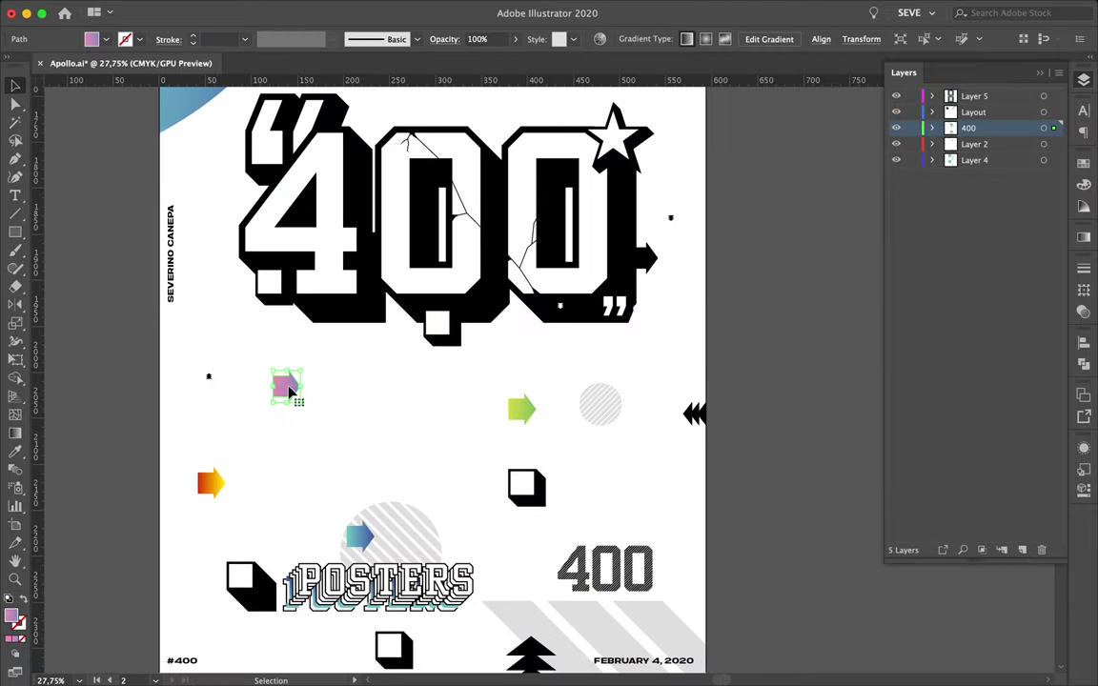
drag(327, 361, 313, 426)
drag(381, 583, 299, 333)
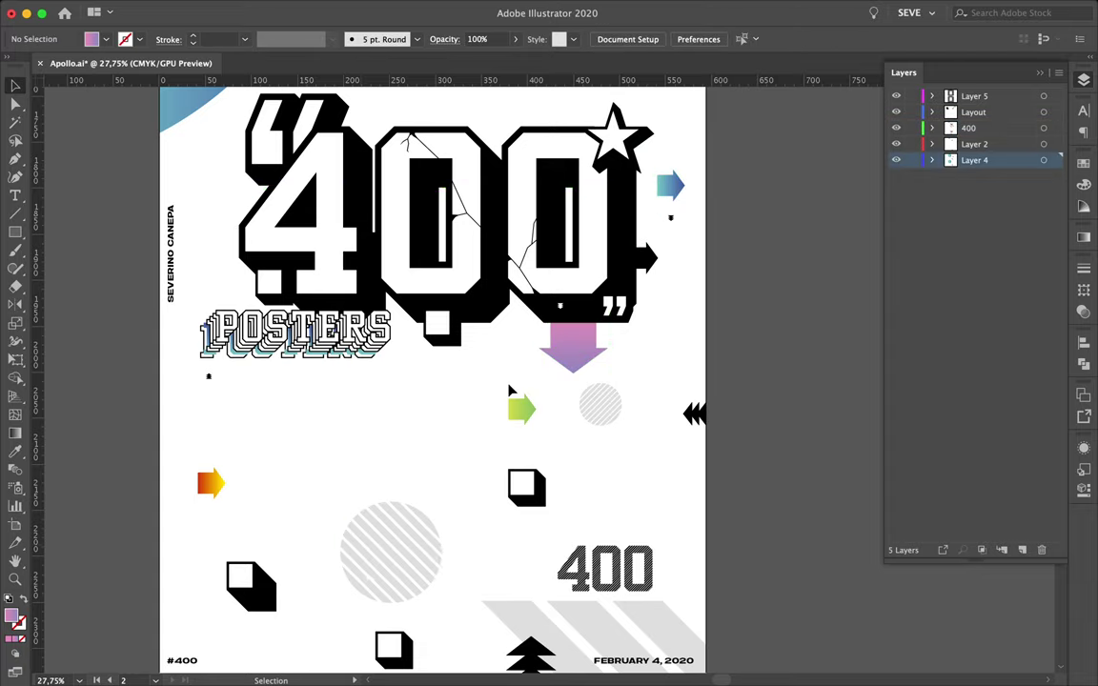
drag(391, 553, 405, 362)
scroll(488, 515, down, 2)
scroll(488, 515, down, 2)
scroll(457, 237, up, 5)
Bring the small blue 400 into the poster with the hatched circle beside it.
mouse_move(458, 238)
mouse_down()
mouse_move(415, 260)
mouse_move(392, 291)
mouse_up()
scroll(466, 306, down, 3)
scroll(415, 260, up, 1)
scroll(392, 291, up, 2)
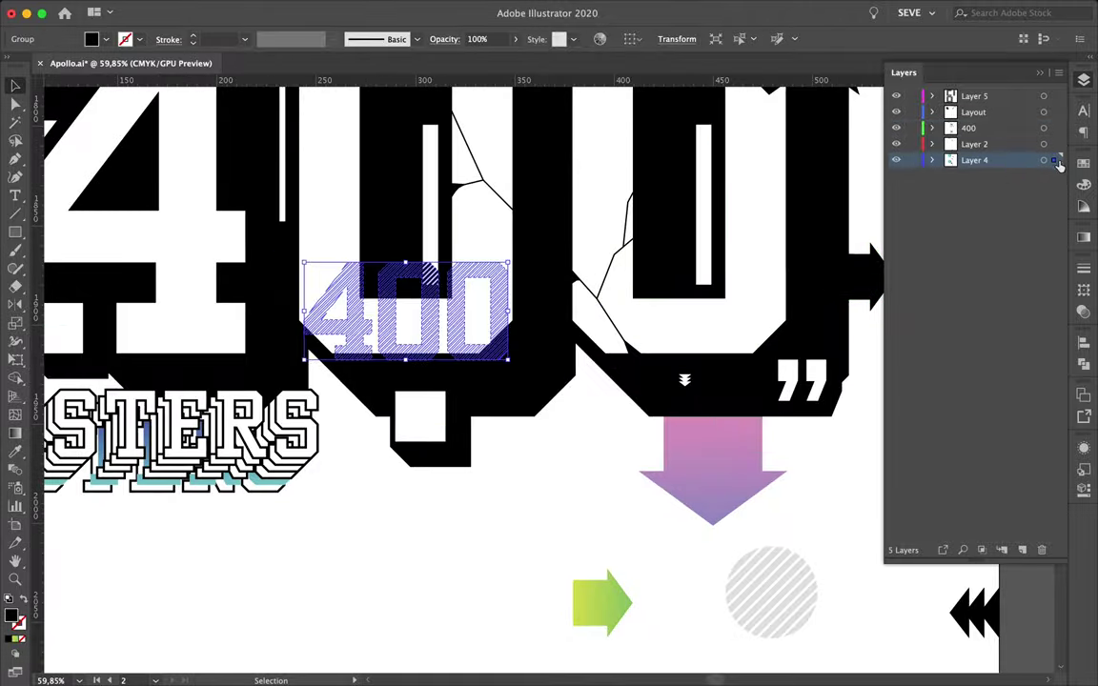
scroll(348, 474, down, 3)
scroll(467, 392, up, 3)
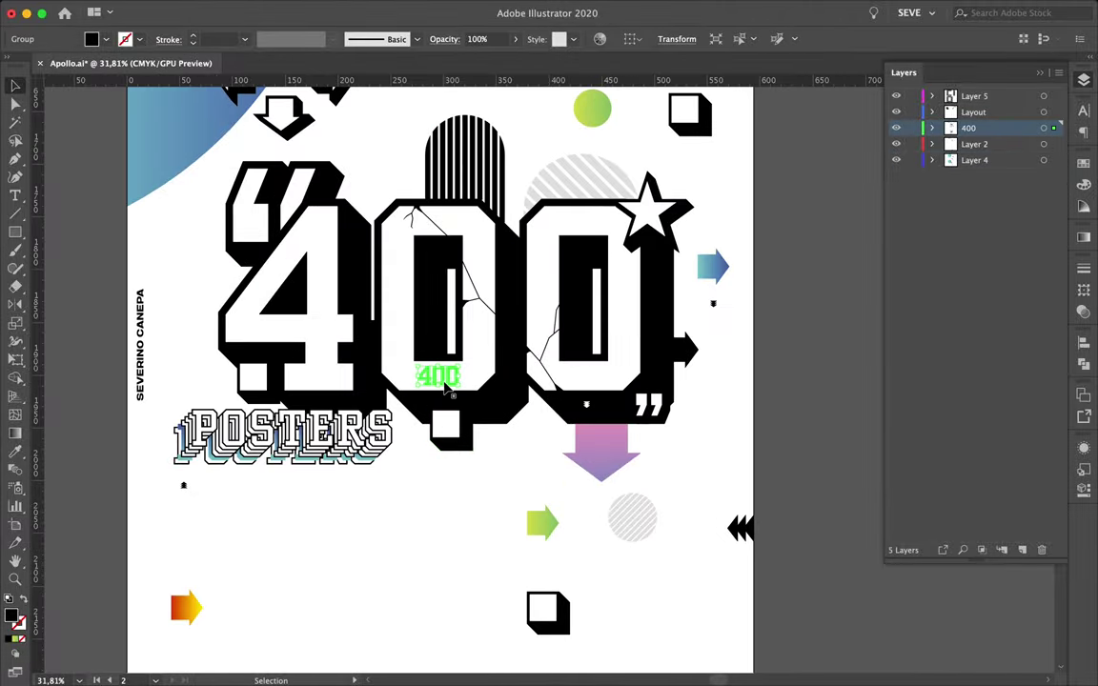
scroll(429, 458, up, 2)
drag(662, 544, 503, 436)
scroll(502, 437, down, 2)
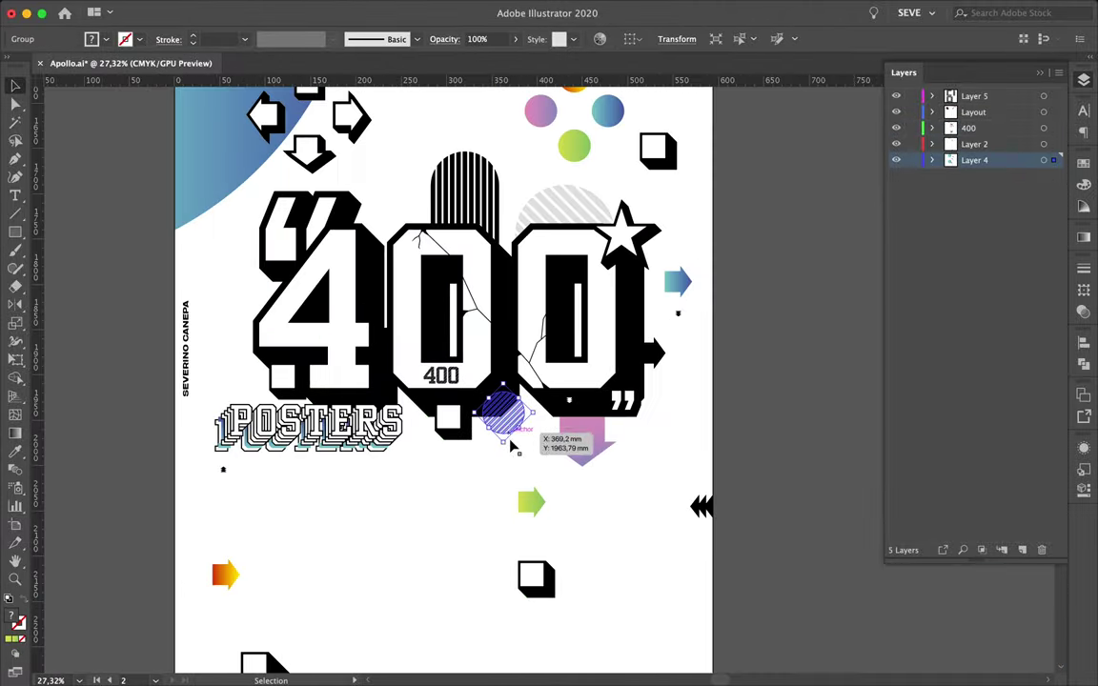
scroll(507, 400, down, 2)
Place a single arrow beside the star instead of the arrows cluster.
drag(363, 208, 452, 362)
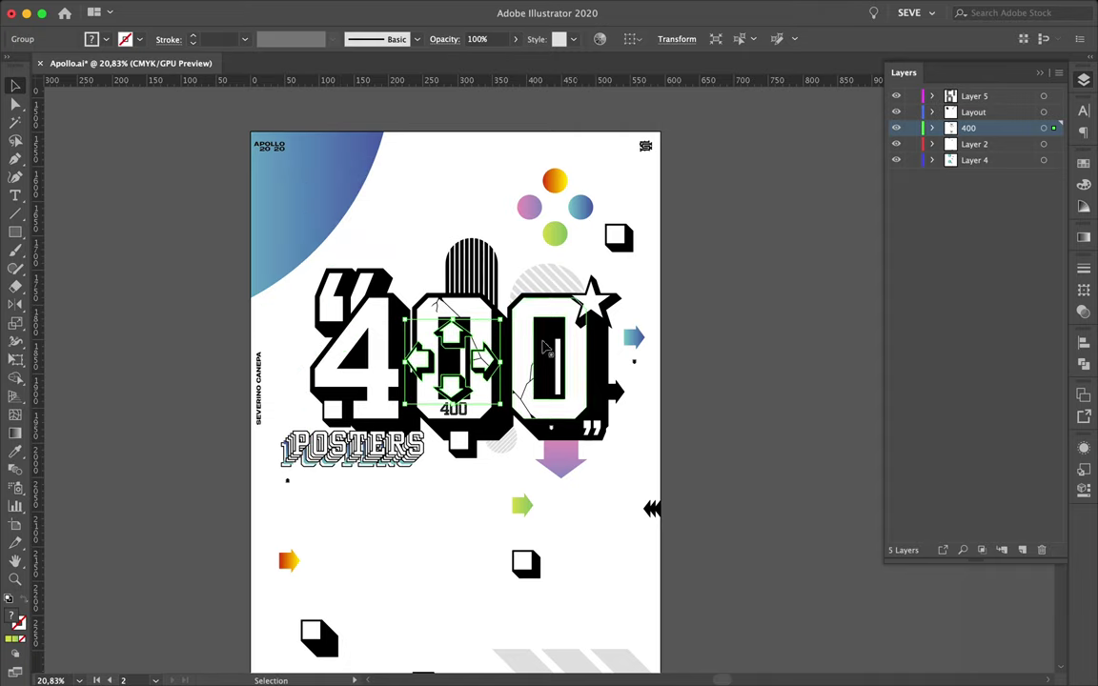
key(ctrl+z)
drag(416, 236, 788, 220)
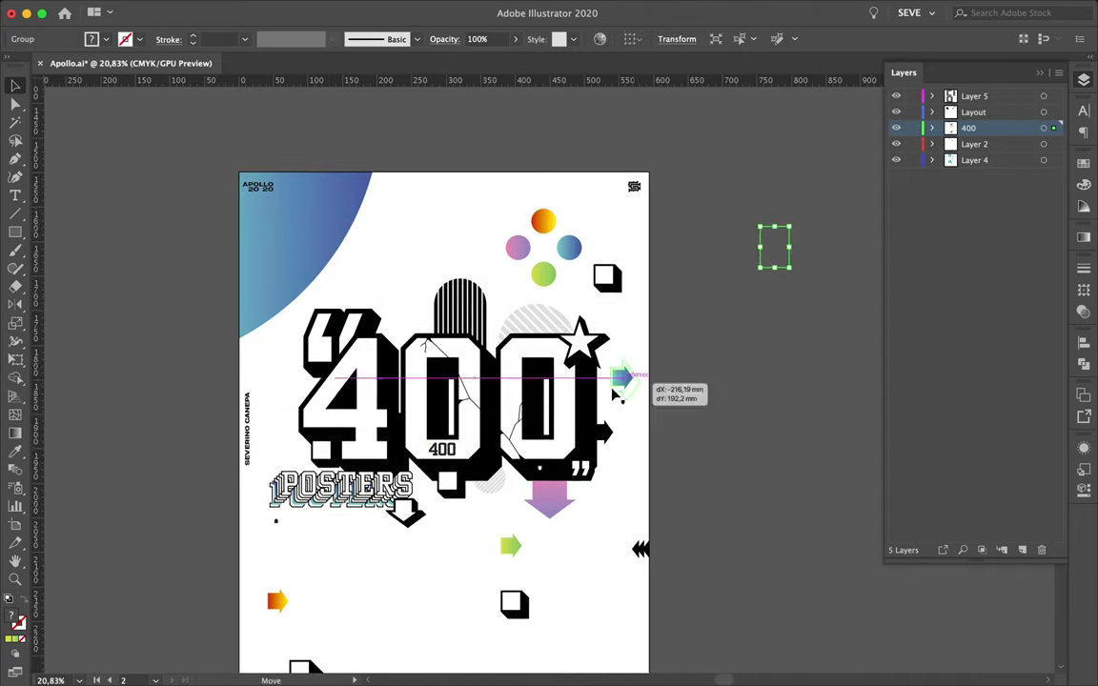
scroll(734, 164, down, 2)
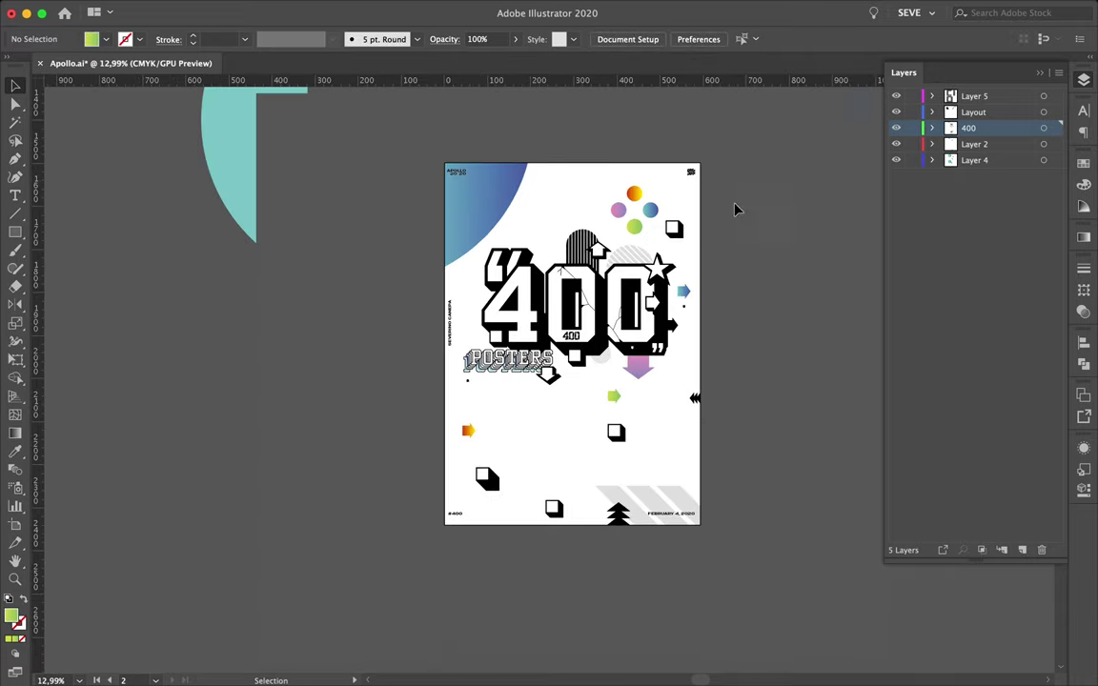
scroll(489, 310, up, 2)
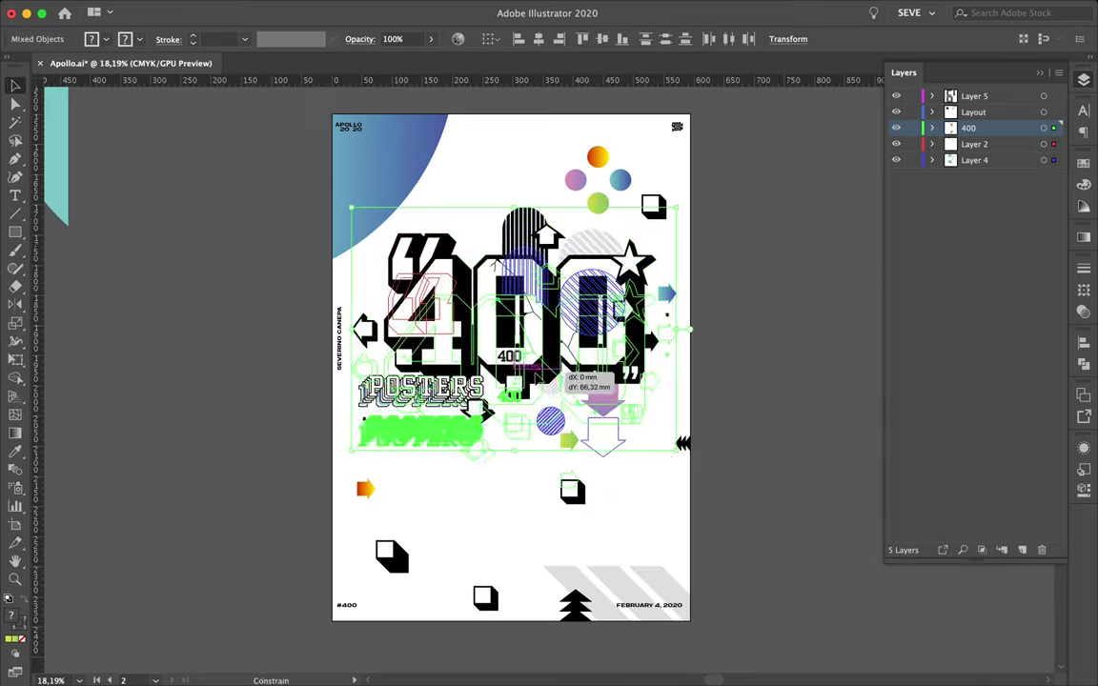
Lower the 400 group and arrange the green, orange, pink and blue circles around it.
drag(667, 327, 667, 362)
mouse_move(596, 155)
mouse_down()
mouse_move(592, 194)
mouse_move(642, 287)
mouse_up()
scroll(667, 276, up, 2)
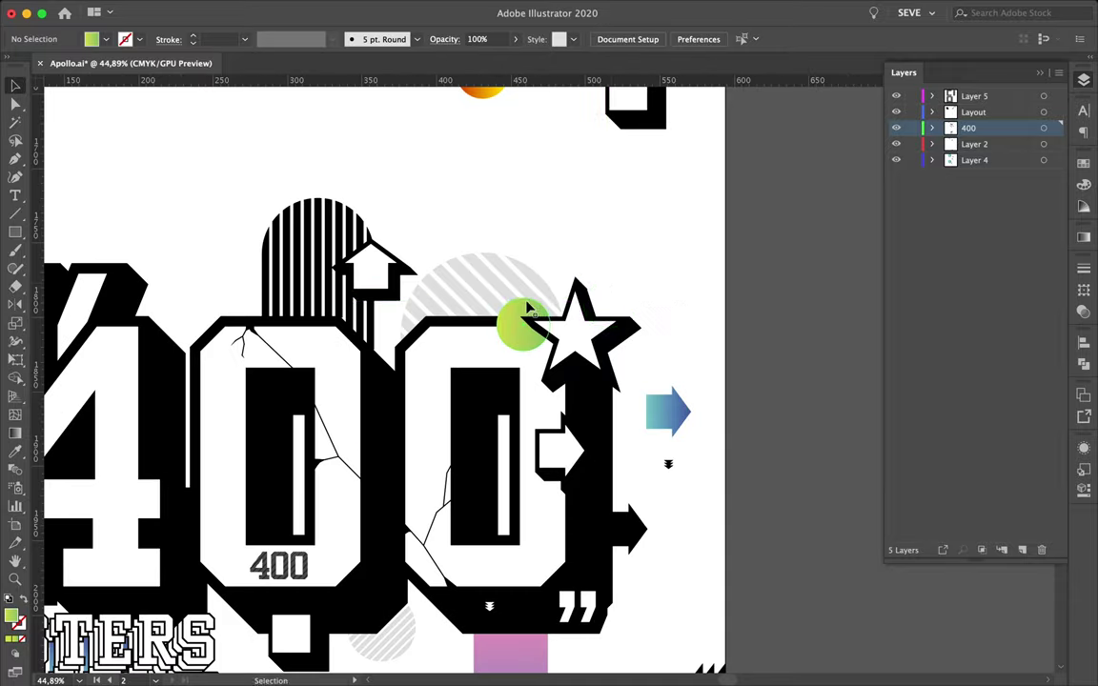
scroll(678, 242, down, 2)
drag(577, 149, 311, 355)
drag(459, 443, 437, 441)
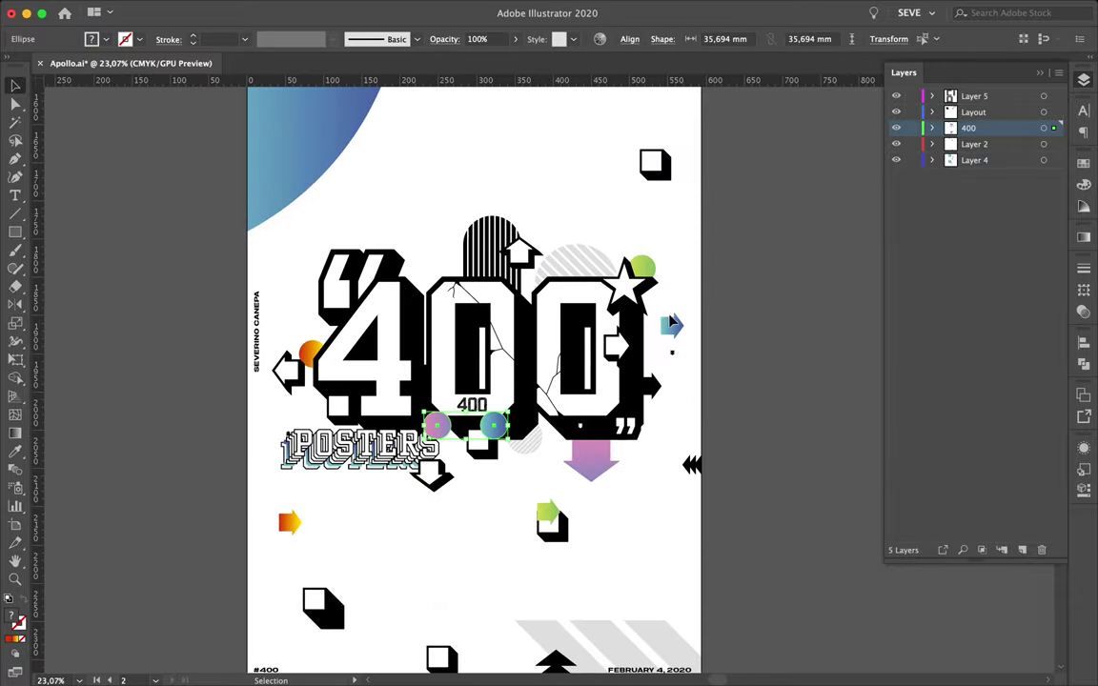
drag(512, 463, 512, 463)
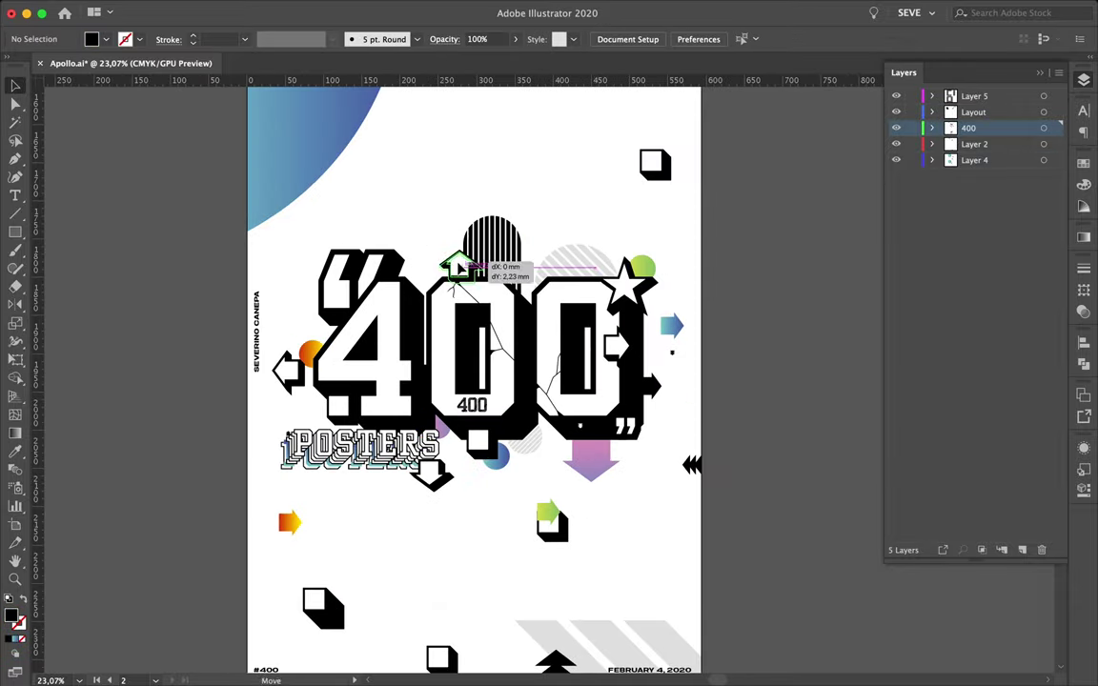
Set the white up arrow atop the central 0.
drag(459, 269, 458, 269)
scroll(458, 268, up, 3)
click(366, 192)
scroll(502, 501, down, 3)
scroll(381, 185, up, 1)
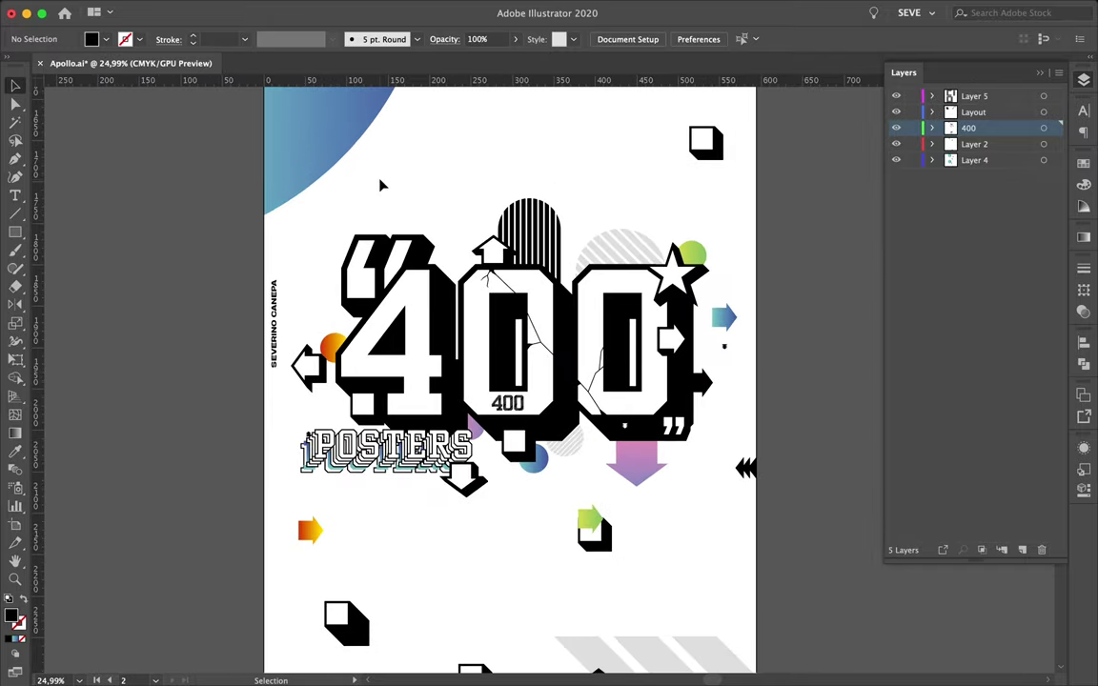
scroll(434, 510, down, 1)
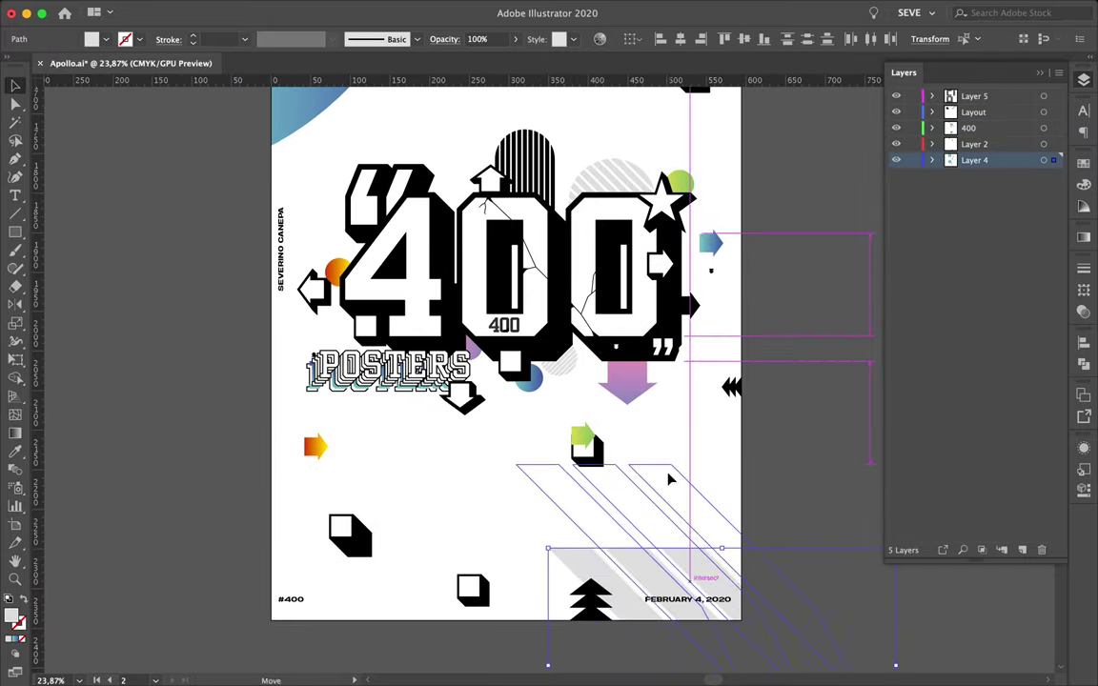
Move the grey stripes to the top, behind the 400.
mouse_move(613, 642)
mouse_down()
mouse_move(380, 151)
mouse_move(387, 196)
mouse_up()
click(787, 259)
scroll(787, 258, up, 1)
scroll(508, 184, up, 2)
scroll(358, 141, down, 3)
scroll(387, 195, up, 3)
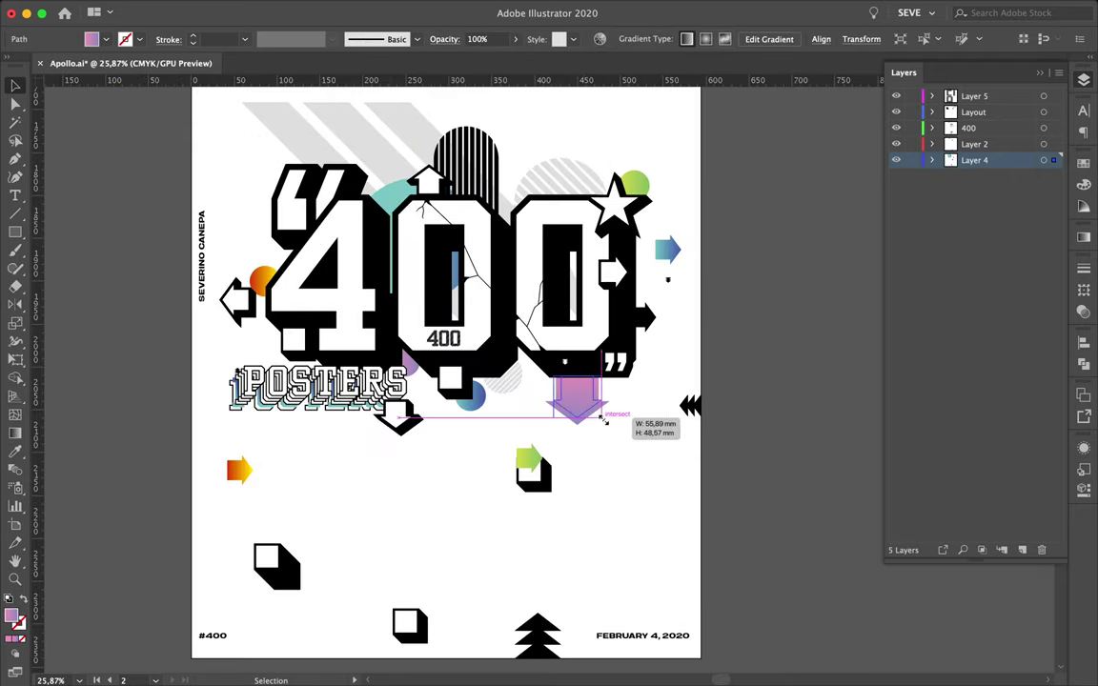
scroll(286, 610, up, 1)
Make Layer 4 active and move the green arrow up above the 400.
click(286, 610)
click(839, 240)
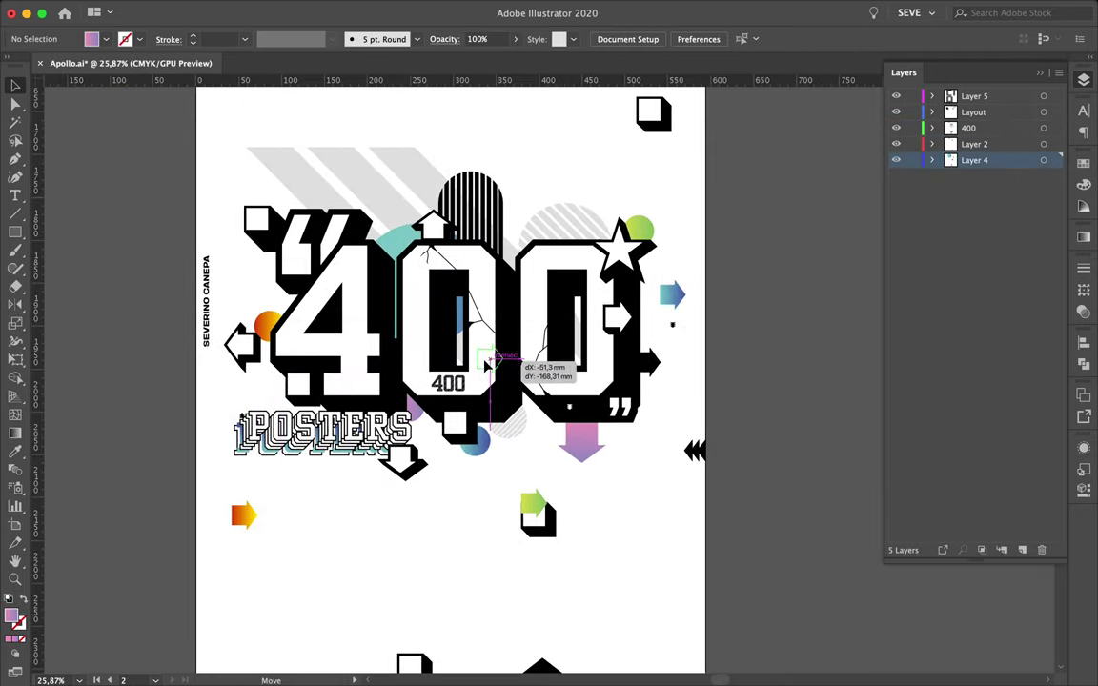
drag(486, 365, 446, 341)
drag(450, 341, 535, 190)
scroll(601, 465, down, 3)
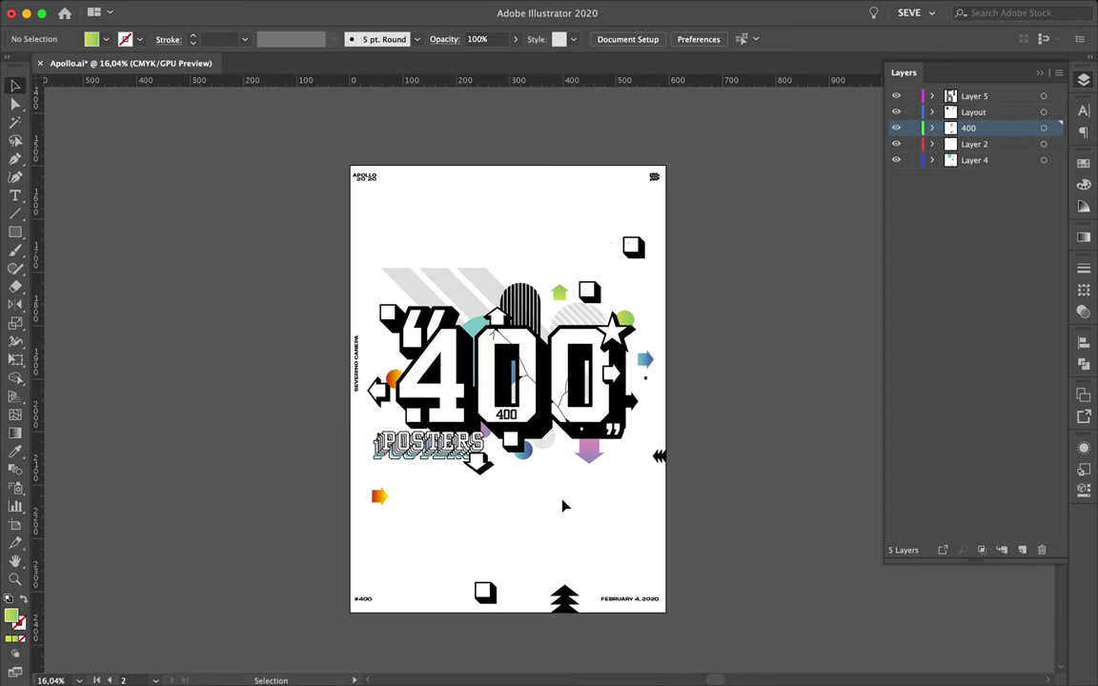
Draw a short horizontal pen line below the 400 and adjust the grey stripe shape.
key(p)
scroll(598, 405, up, 2)
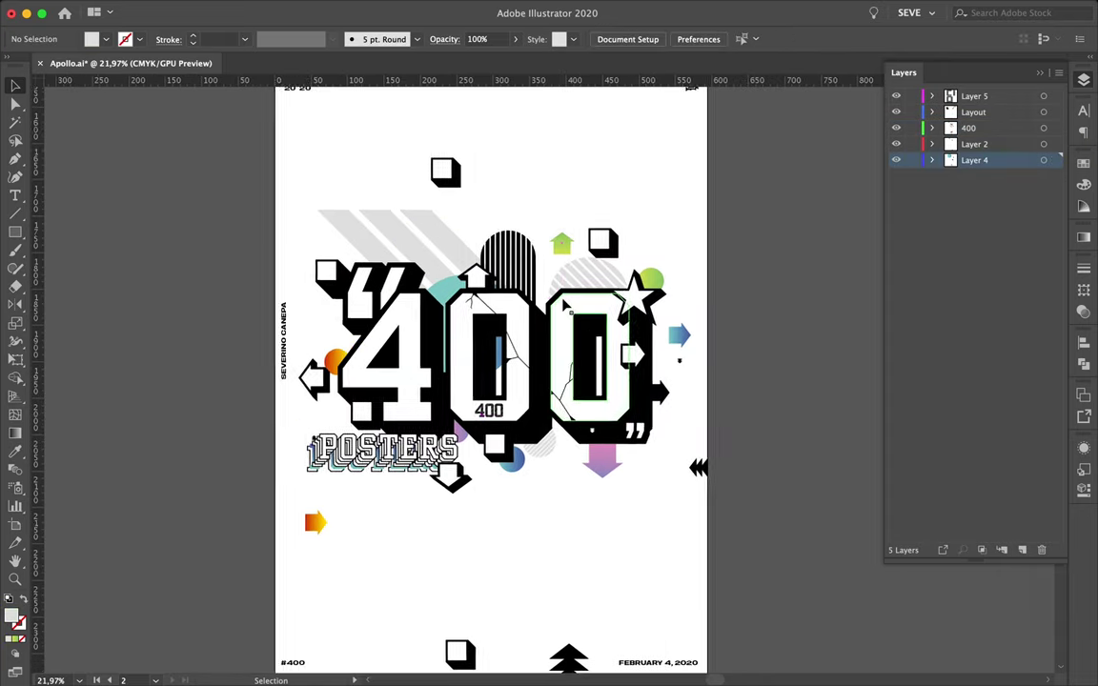
click(521, 468)
shift+click(574, 468)
right_click(575, 453)
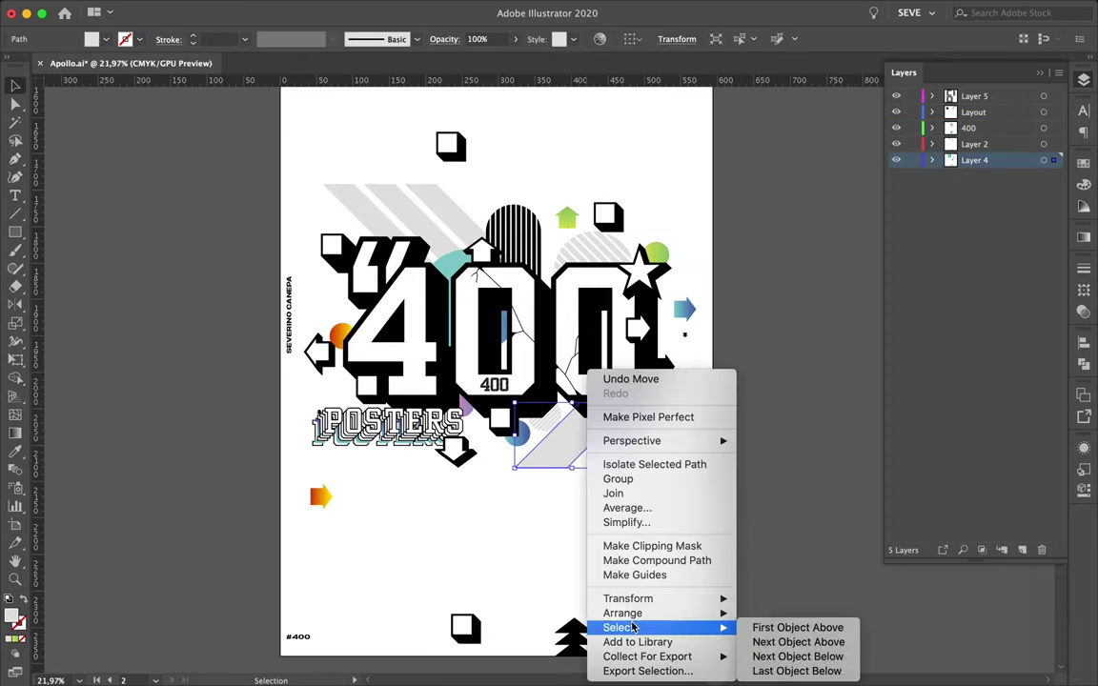
click(610, 374)
scroll(564, 508, up, 2)
scroll(564, 508, down, 2)
scroll(365, 322, up, 3)
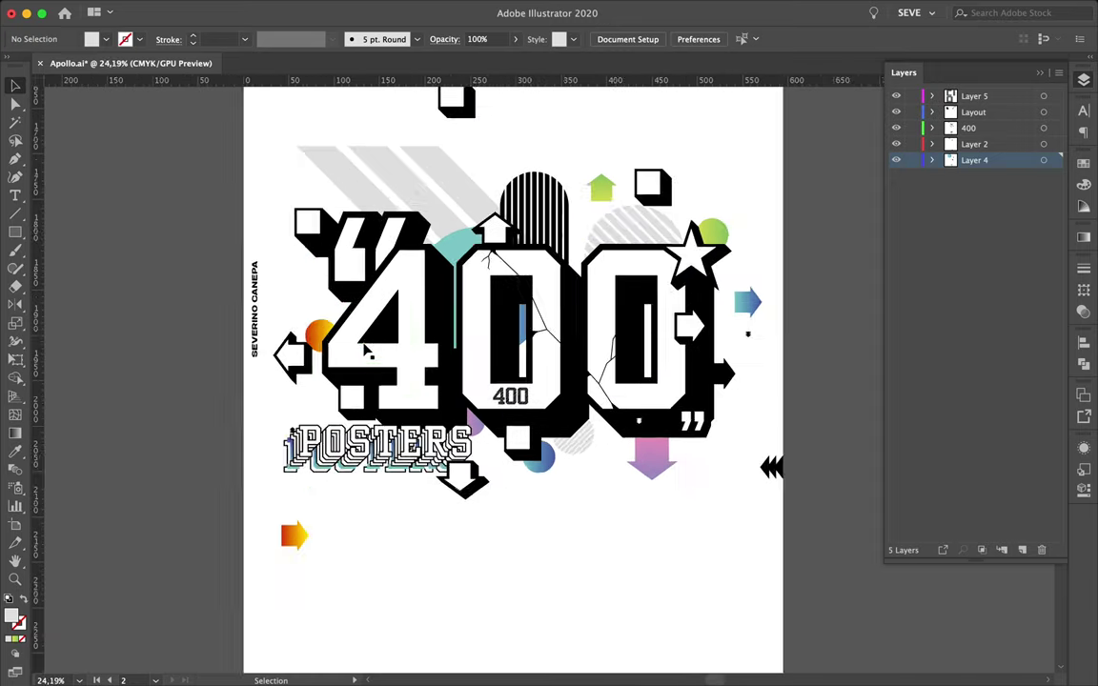
Send the orange circle behind the 4.
right_click(305, 324)
key(Escape)
click(318, 434)
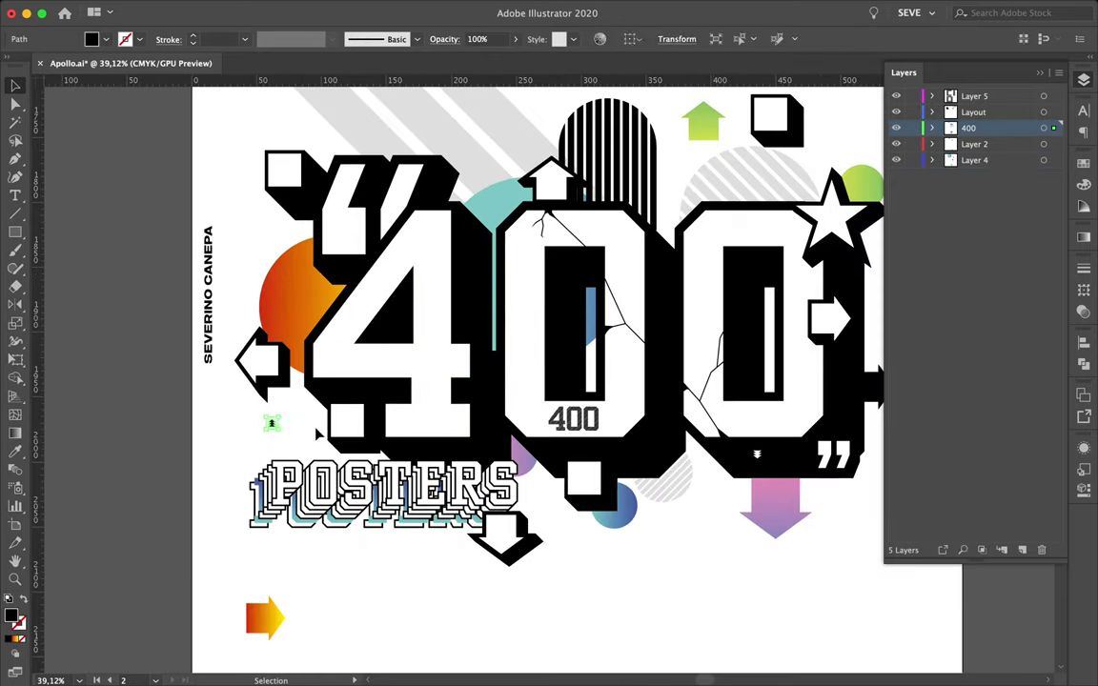
scroll(270, 423, up, 5)
scroll(245, 478, down, 6)
Move the black tree shape off the artboard.
scroll(515, 572, down, 1)
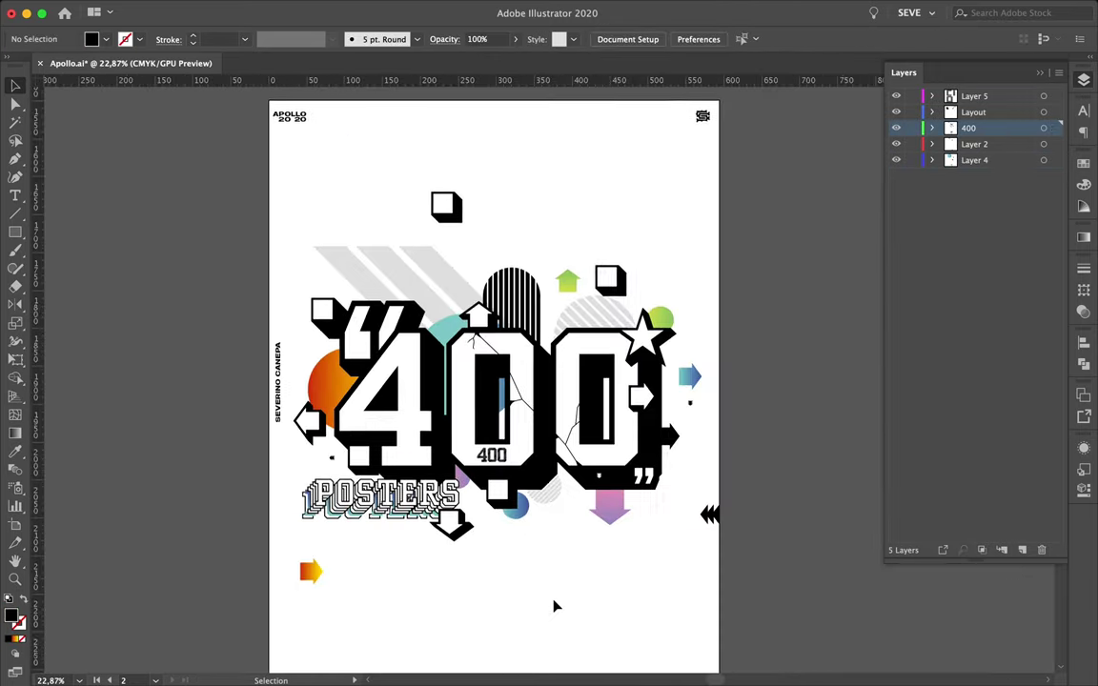
scroll(554, 603, down, 1)
click(386, 499)
drag(583, 633, 784, 563)
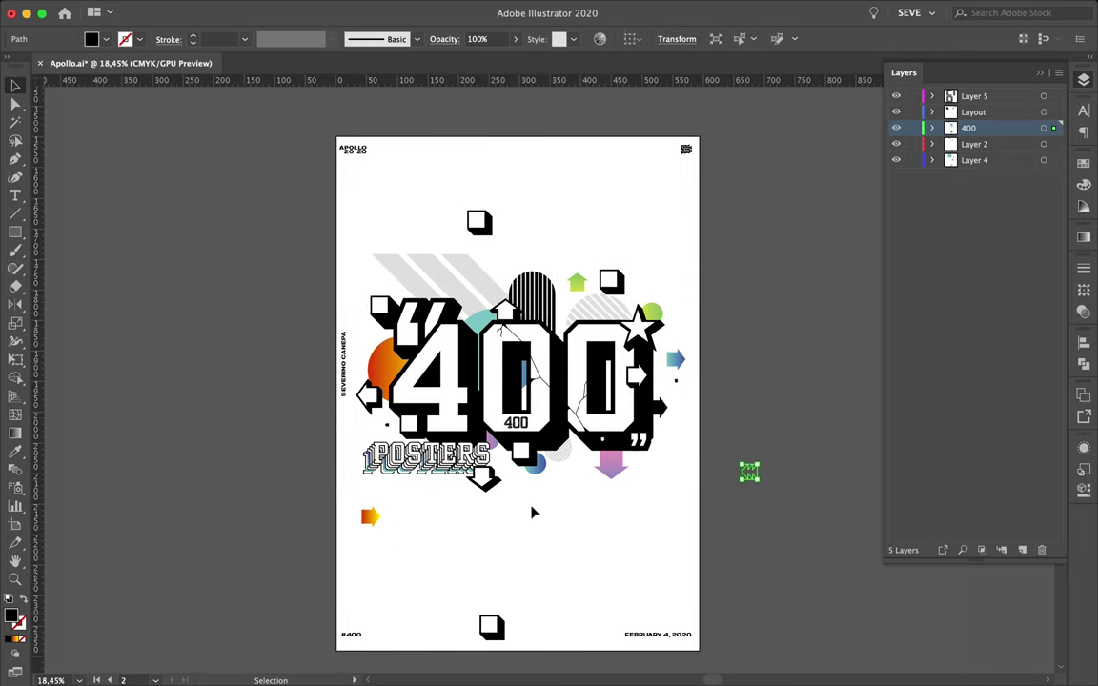
scroll(534, 513, up, 3)
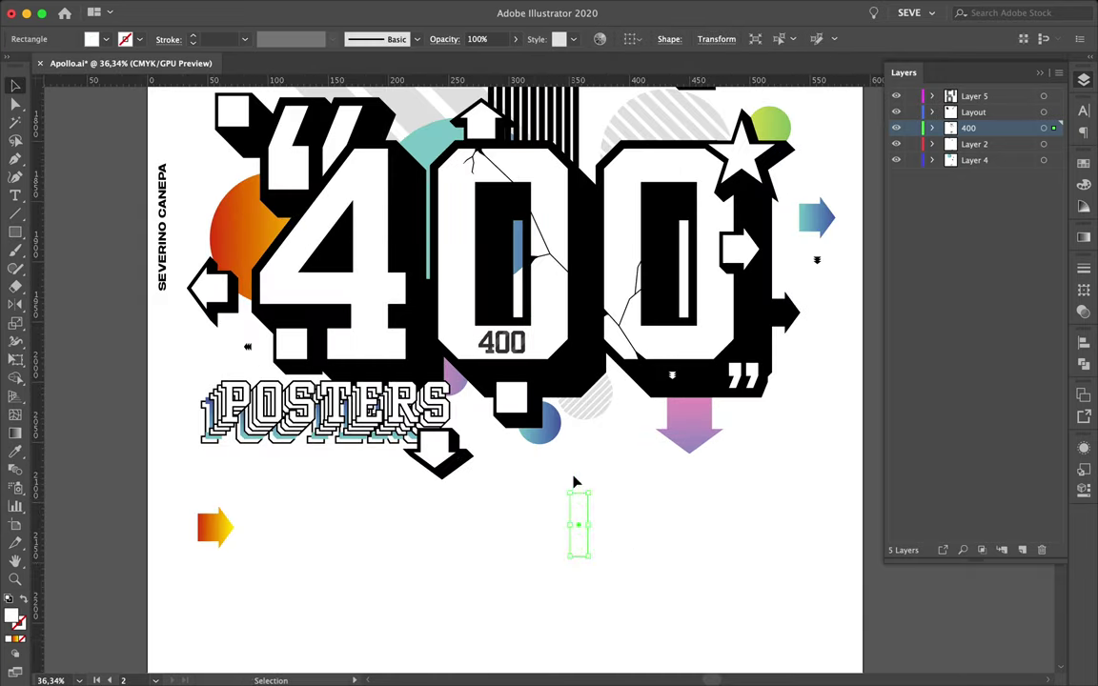
Fill the cross pieces black and expand their appearance into plain shapes.
key(ctrl+y)
scroll(650, 510, up, 3)
key(shift+ctrl+F9)
key(ctrl+y)
click(570, 530)
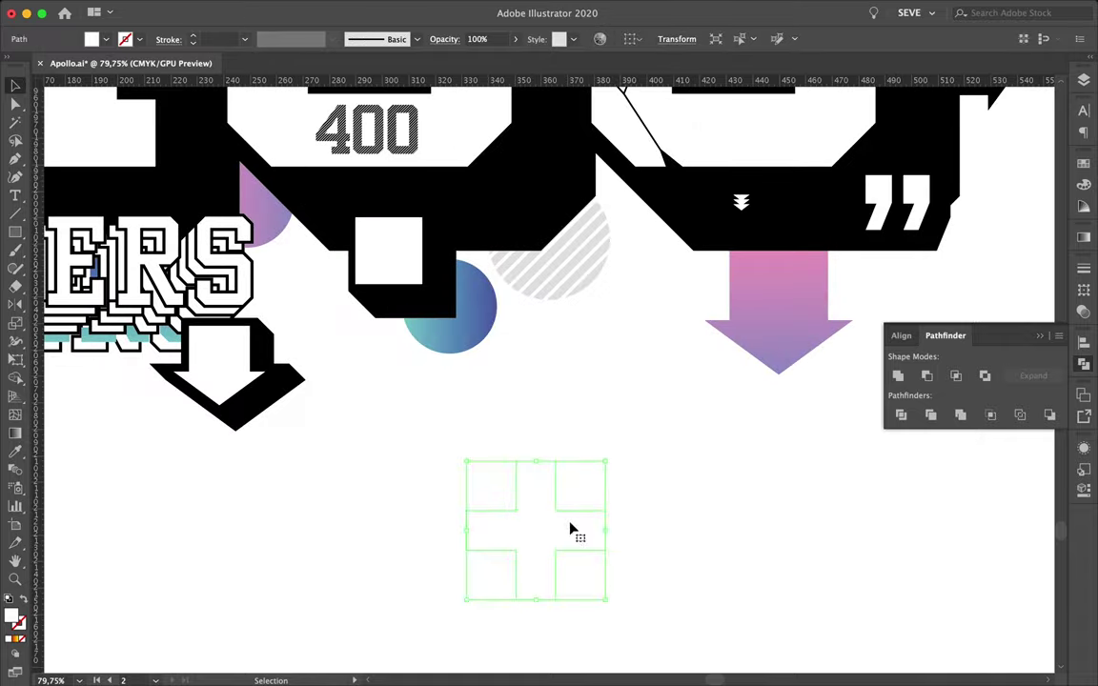
click(189, 8)
click(220, 184)
right_click(572, 519)
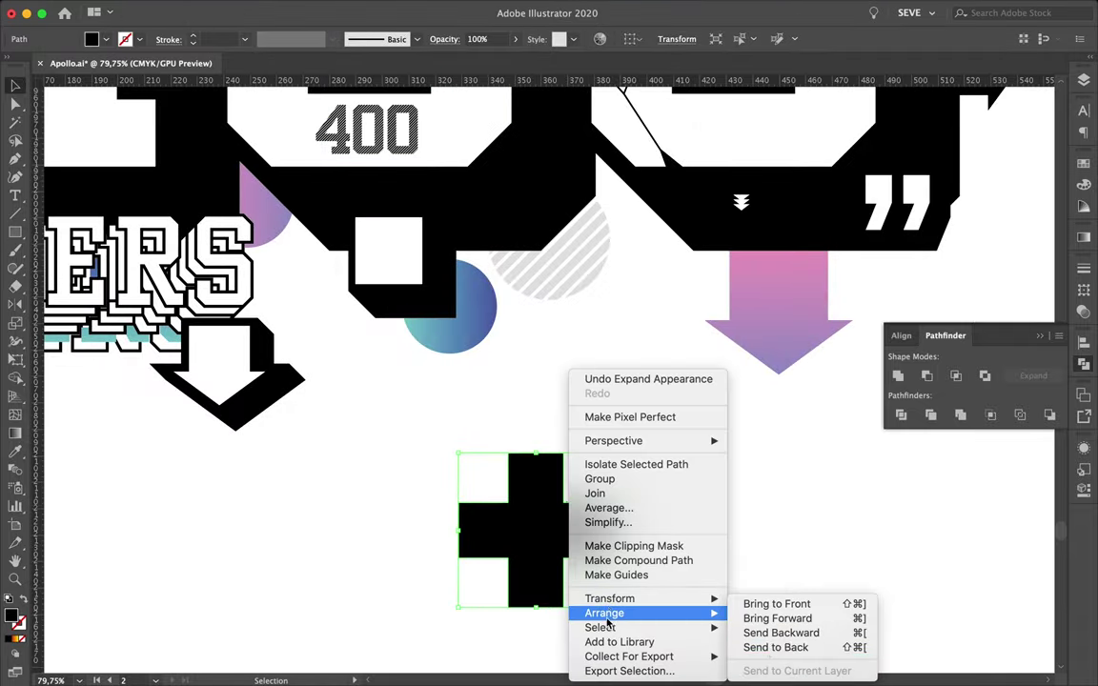
Add an offset copy of the X and turn the pair into a white 3D block.
drag(562, 543, 576, 558)
scroll(579, 461, up, 3)
key(p)
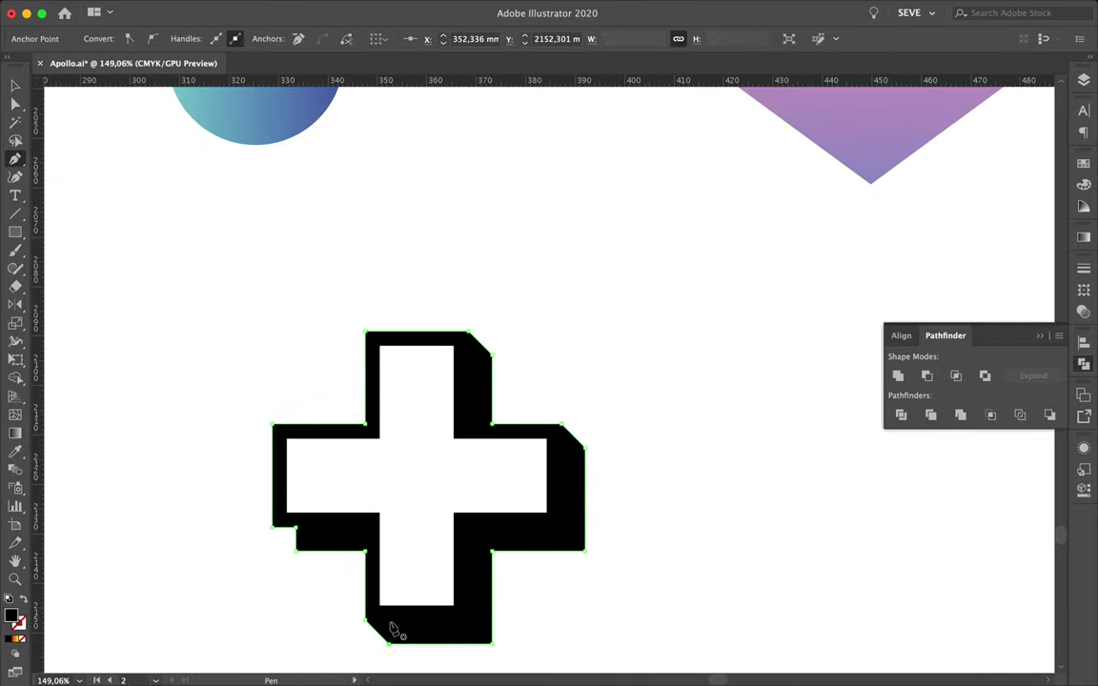
key(ctrl+v)
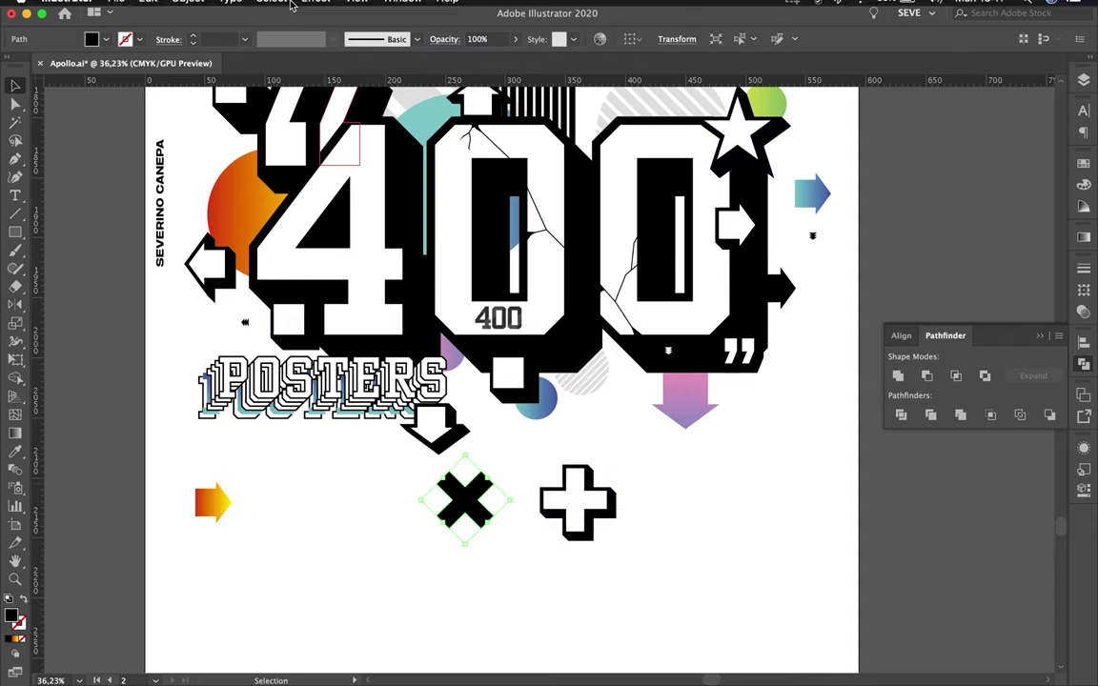
scroll(472, 534, up, 3)
scroll(467, 510, up, 3)
drag(485, 522, 488, 526)
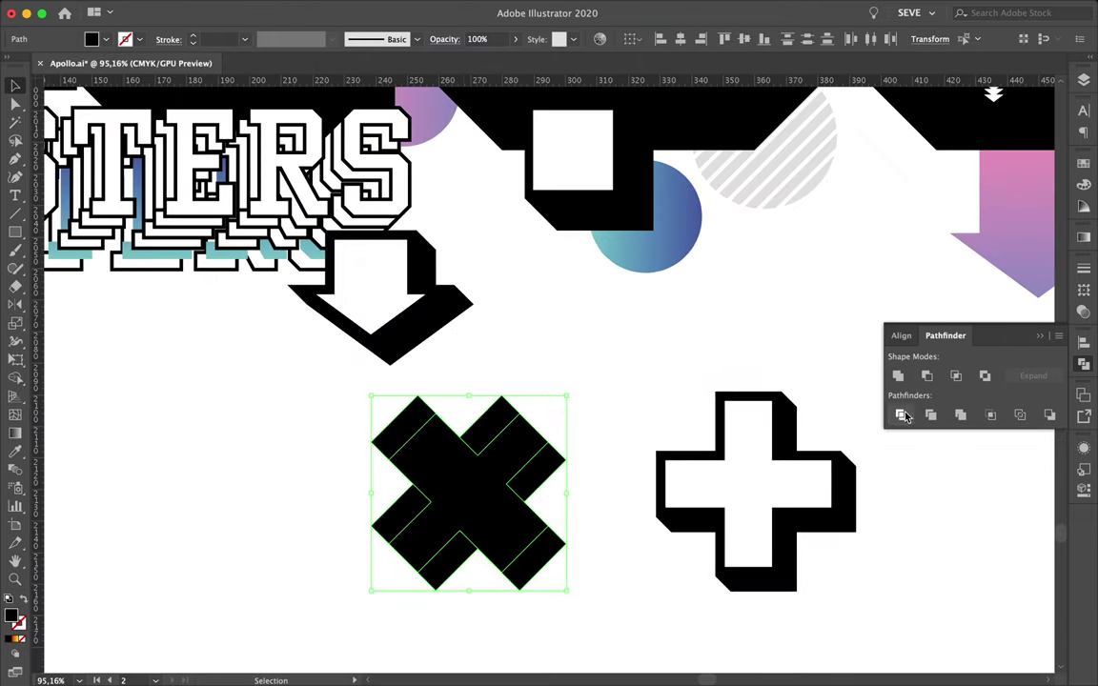
right_click(492, 366)
click(613, 580)
key(ctrl+0)
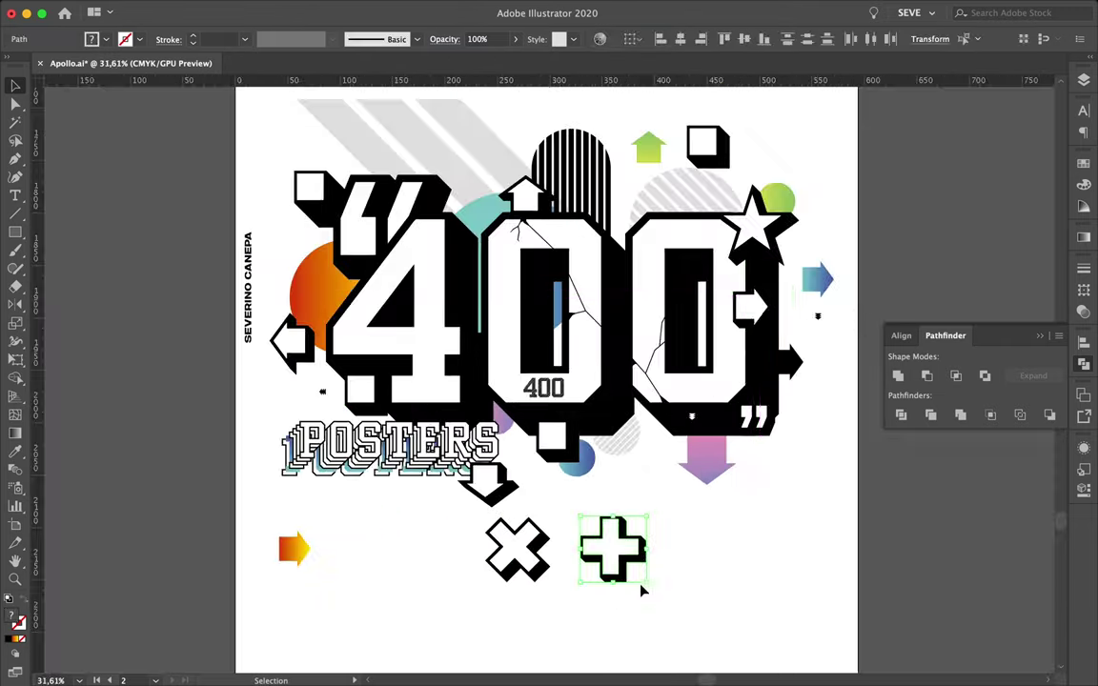
Move the plus into the 4, and put the X beside the 400's closing quote, behind the artwork.
mouse_move(643, 588)
mouse_down()
mouse_move(656, 448)
mouse_move(400, 316)
mouse_up()
click(456, 547)
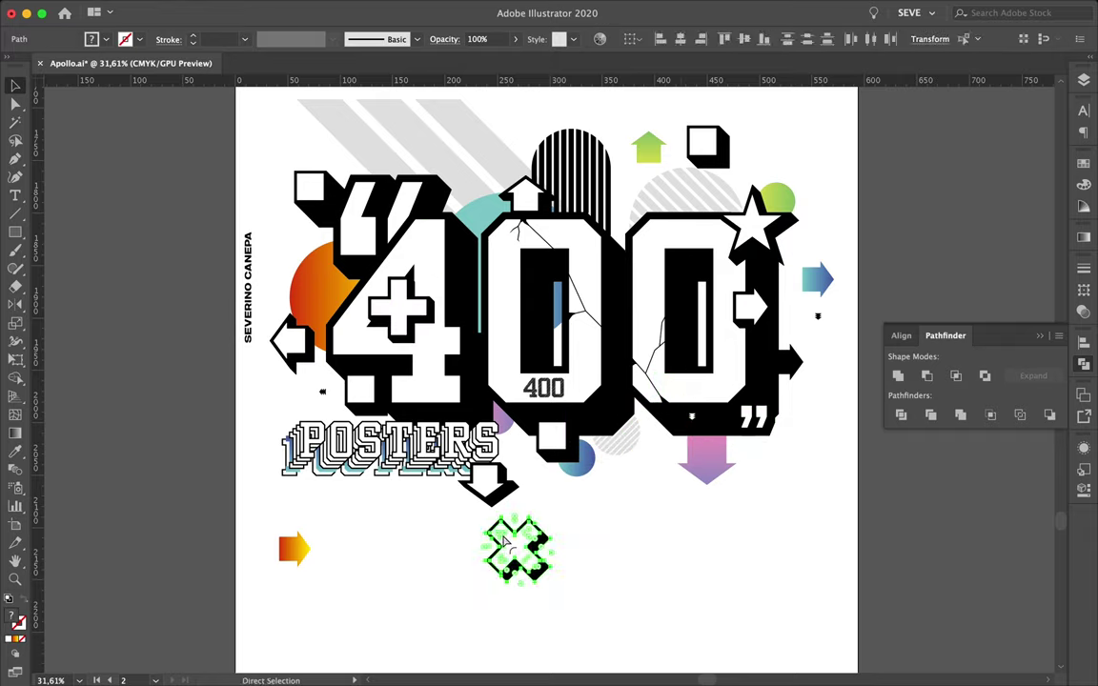
drag(503, 542, 791, 434)
right_click(804, 426)
click(981, 647)
Restack the X group among the POSTERS items in the Layers panel.
scroll(788, 451, up, 2)
click(1085, 80)
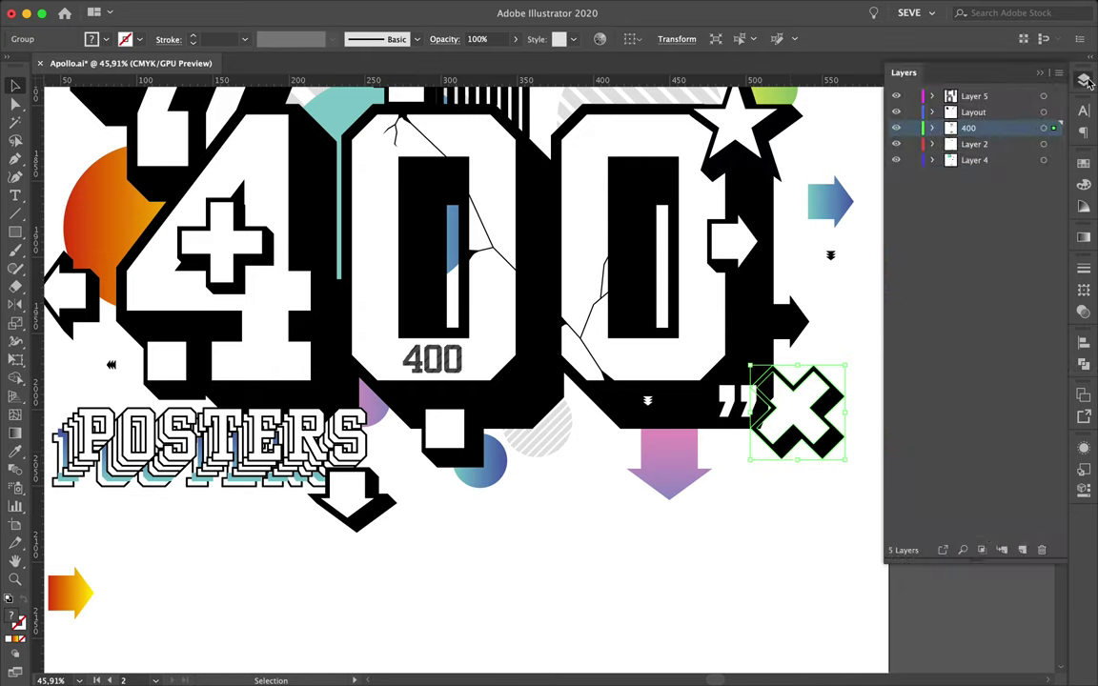
click(932, 128)
scroll(980, 318, down, 5)
drag(984, 148, 987, 273)
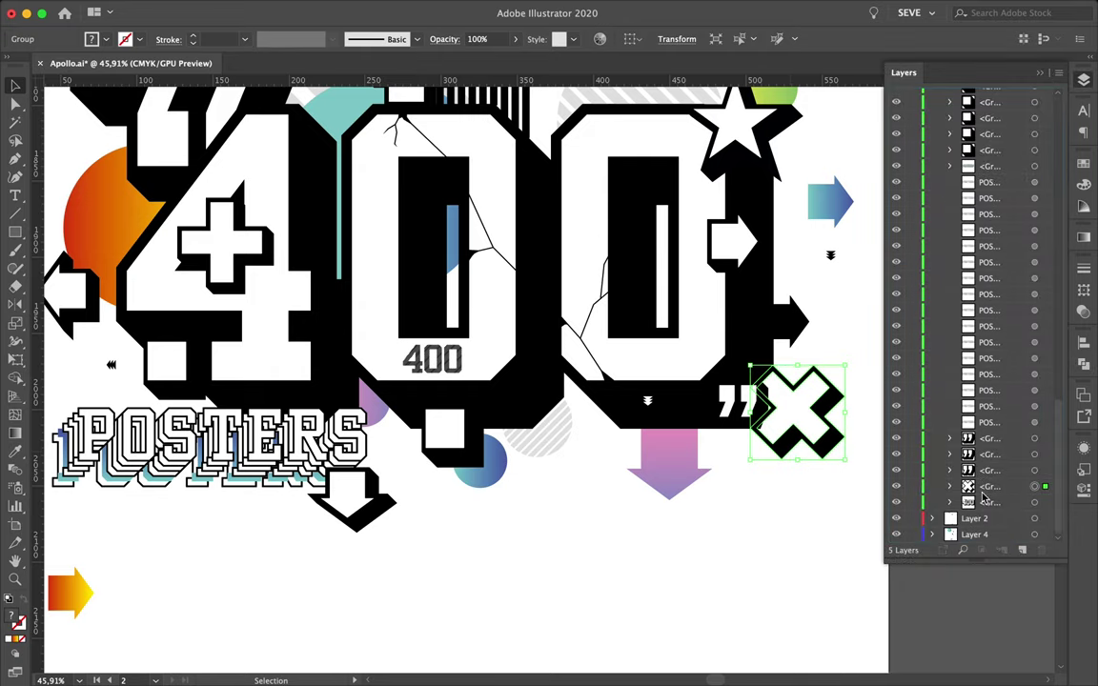
click(789, 527)
scroll(789, 527, down, 4)
scroll(667, 554, down, 2)
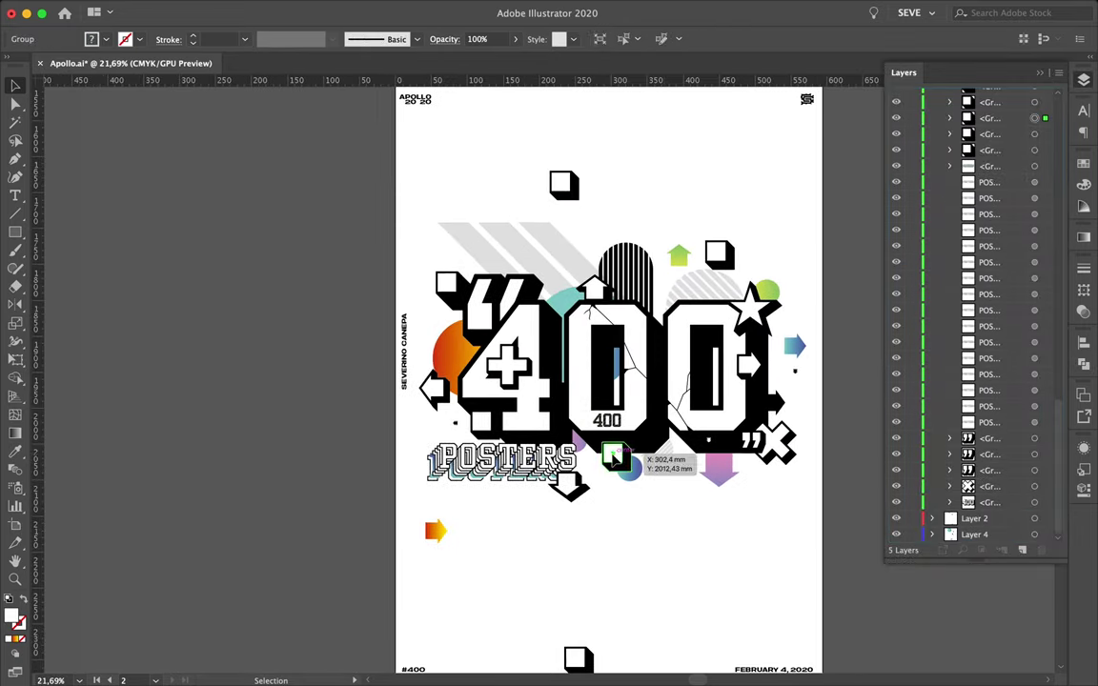
Move the 3D bar beneath the pink arrow.
key(a)
scroll(615, 448, up, 5)
scroll(694, 581, down, 5)
scroll(669, 485, up, 3)
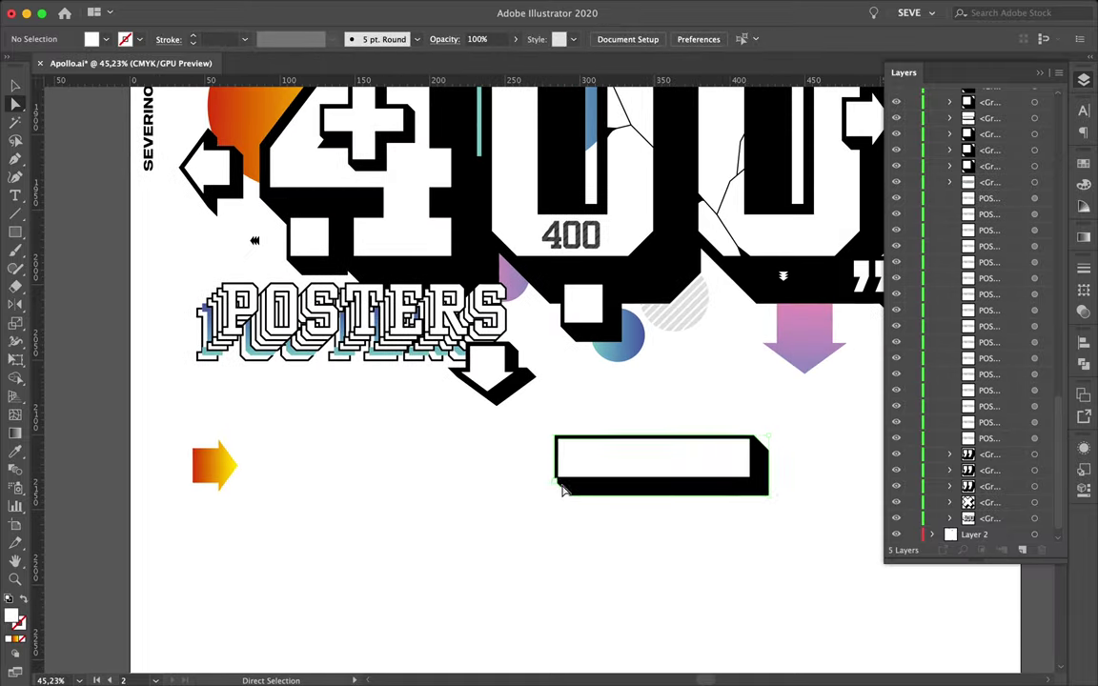
key(v)
scroll(625, 453, down, 3)
mouse_move(595, 282)
mouse_down()
mouse_move(484, 370)
mouse_move(648, 299)
mouse_move(641, 314)
mouse_up()
scroll(588, 209, up, 3)
scroll(465, 171, down, 2)
Clear the selection and switch to the Line Segment tool.
scroll(456, 448, down, 2)
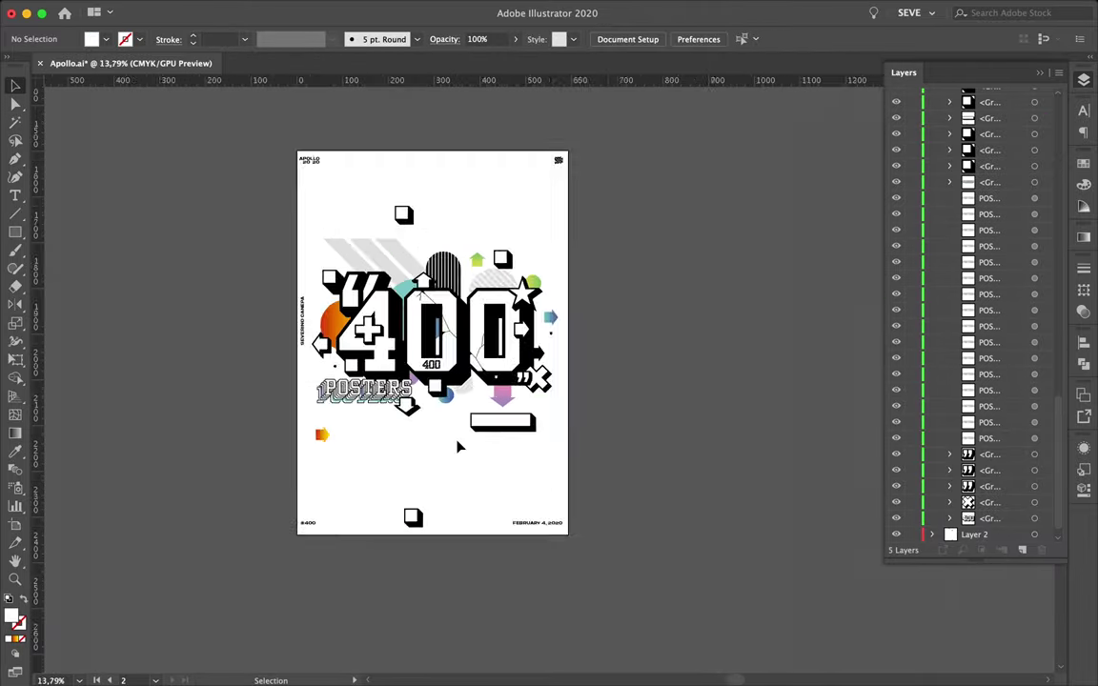
scroll(449, 440, up, 4)
key(a)
click(456, 564)
scroll(456, 563, down, 3)
scroll(456, 563, up, 6)
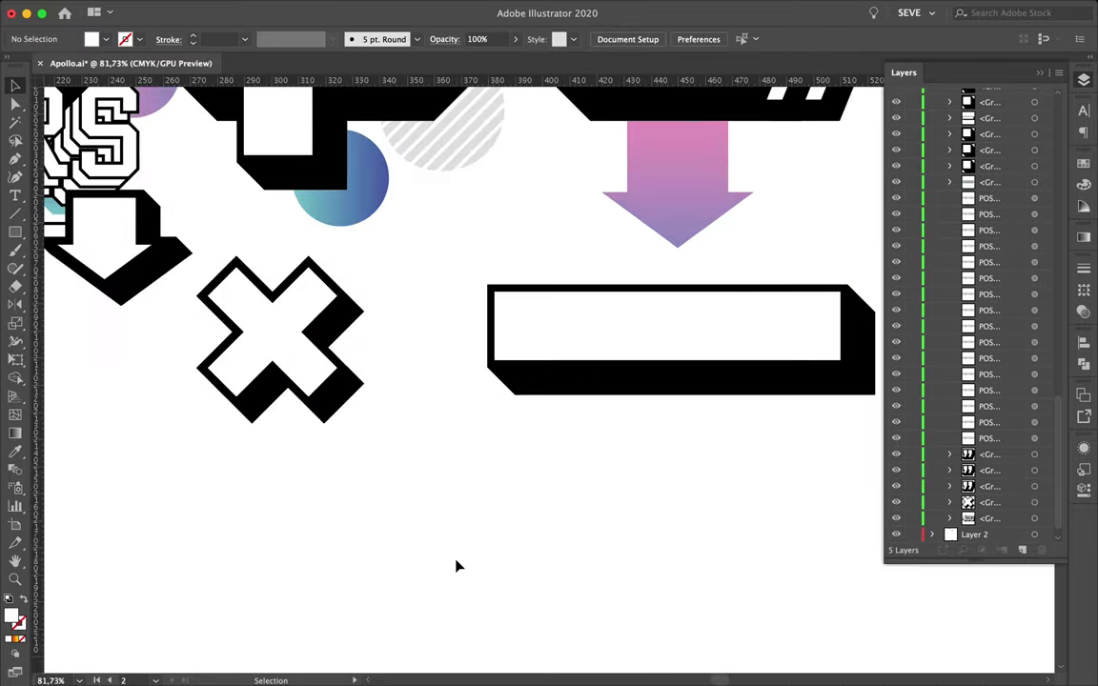
click(17, 216)
Draw a black 12 pt round-cap drip line below the 400's closing quote.
drag(622, 403, 623, 404)
scroll(658, 329, up, 3)
click(1084, 269)
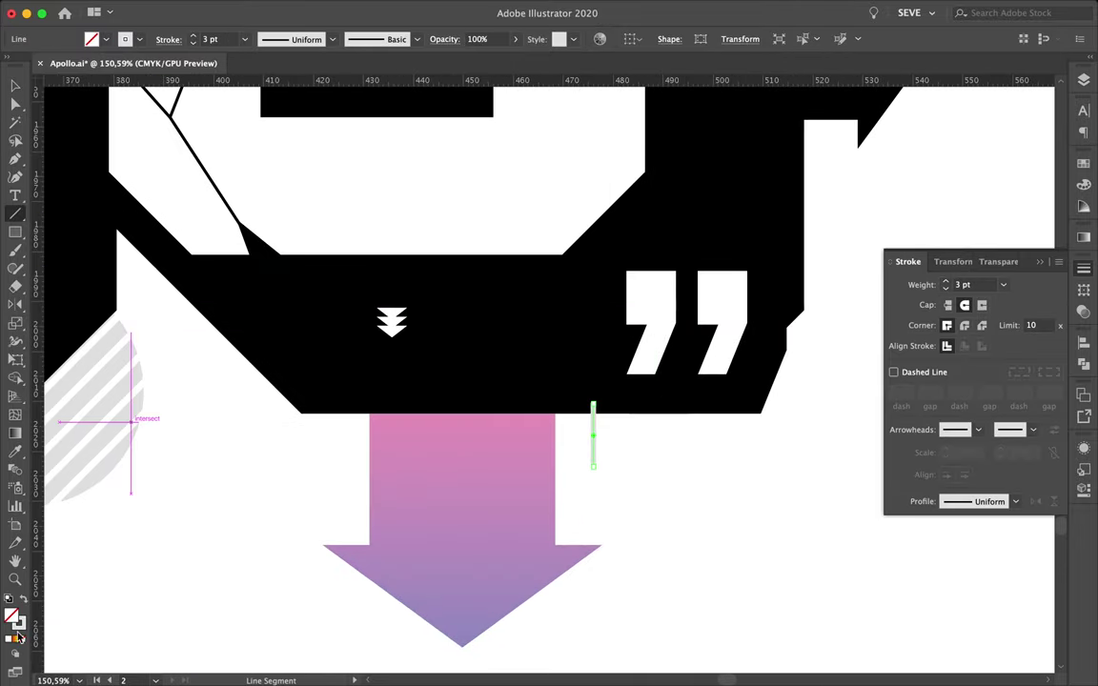
double_click(17, 629)
click(946, 304)
scroll(597, 448, up, 2)
key(v)
click(719, 435)
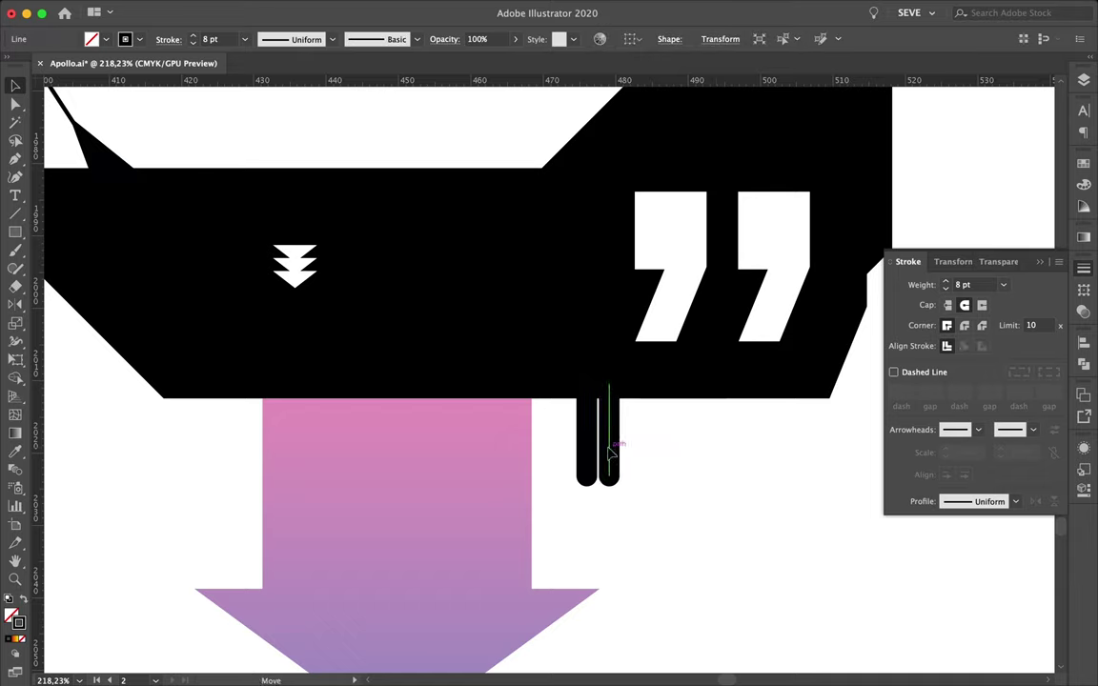
drag(610, 456, 614, 498)
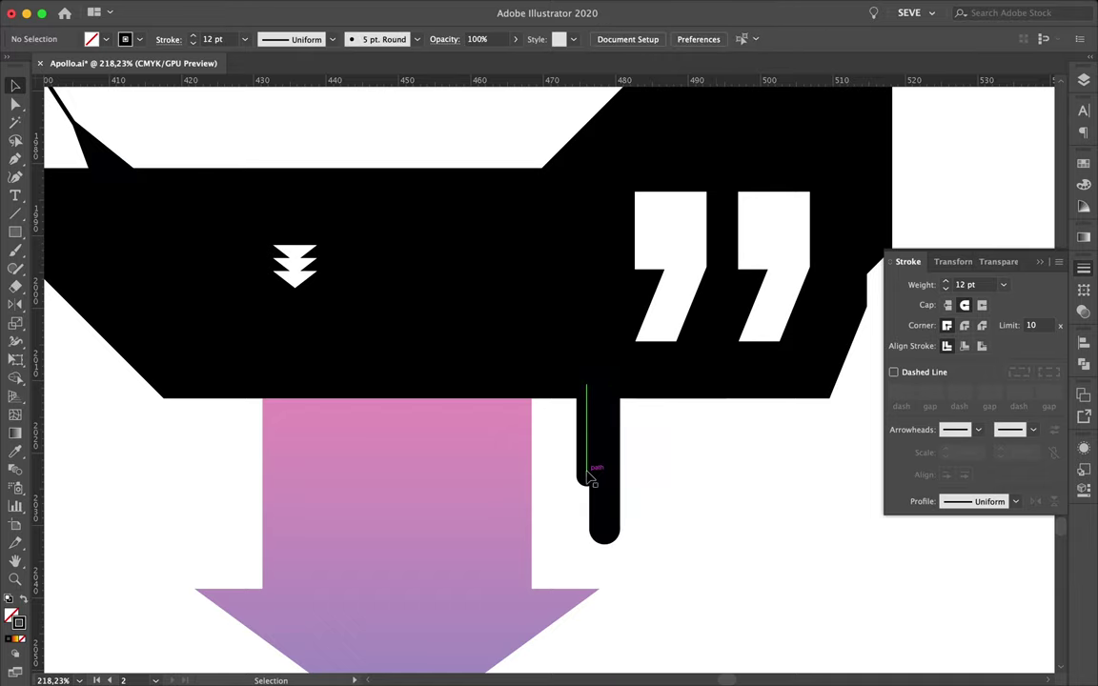
Draw a rounded-rectangle speech bubble around HELLO and unite it with its offset copy.
scroll(700, 454, down, 5)
scroll(701, 454, down, 5)
drag(16, 231, 91, 255)
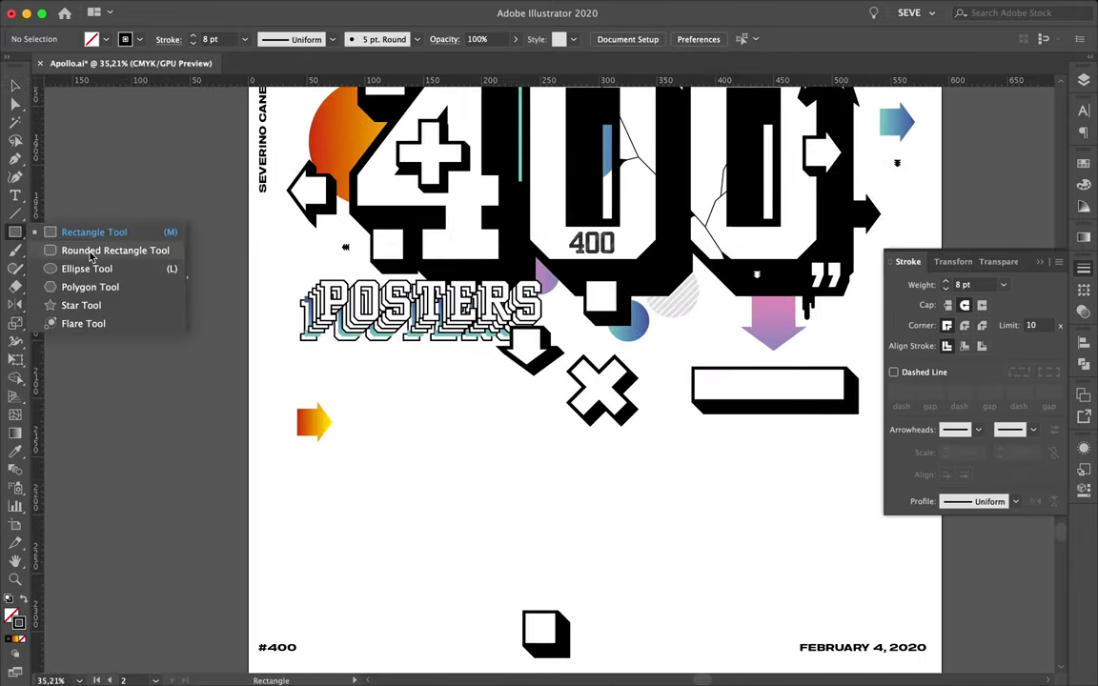
click(116, 251)
drag(443, 443, 522, 486)
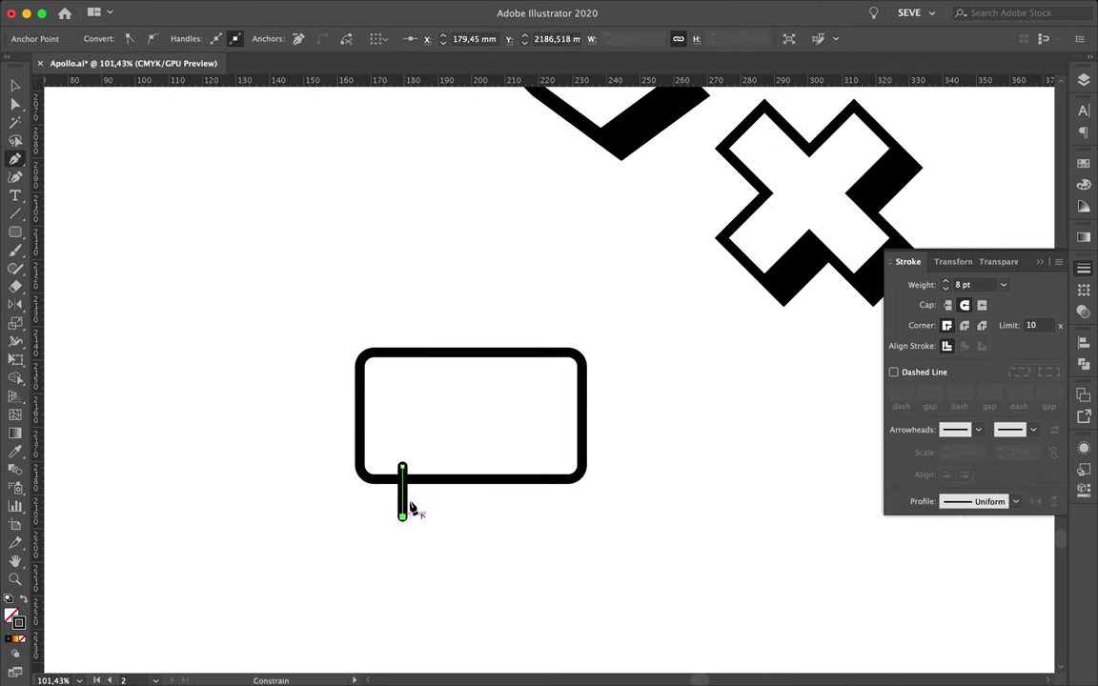
drag(355, 426, 525, 428)
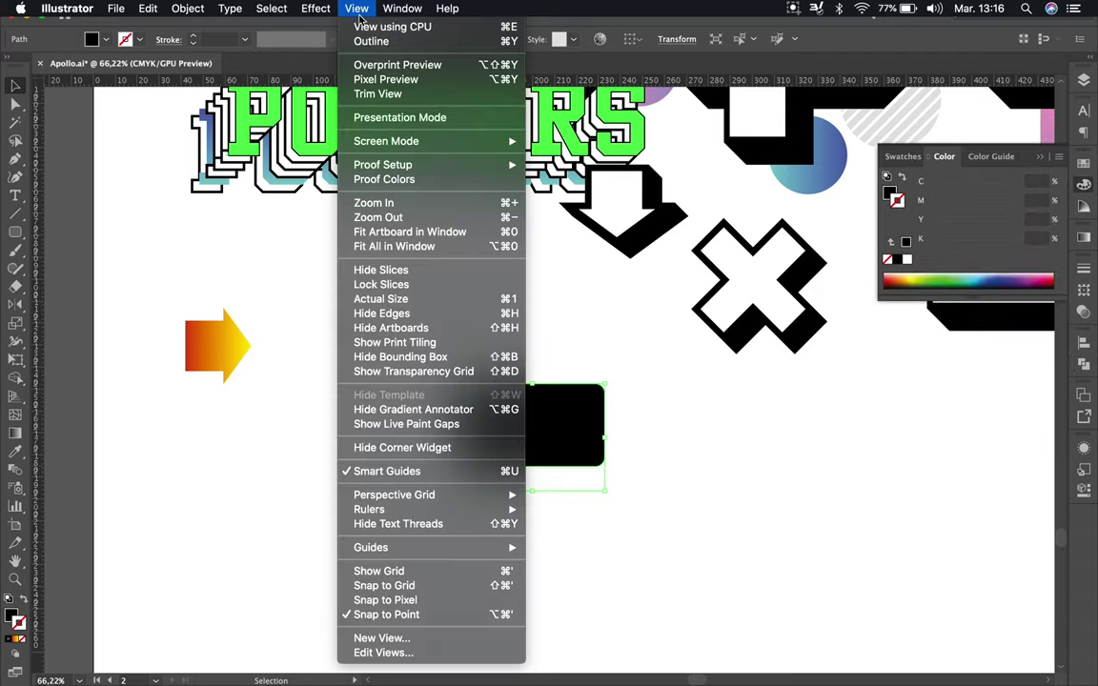
click(878, 292)
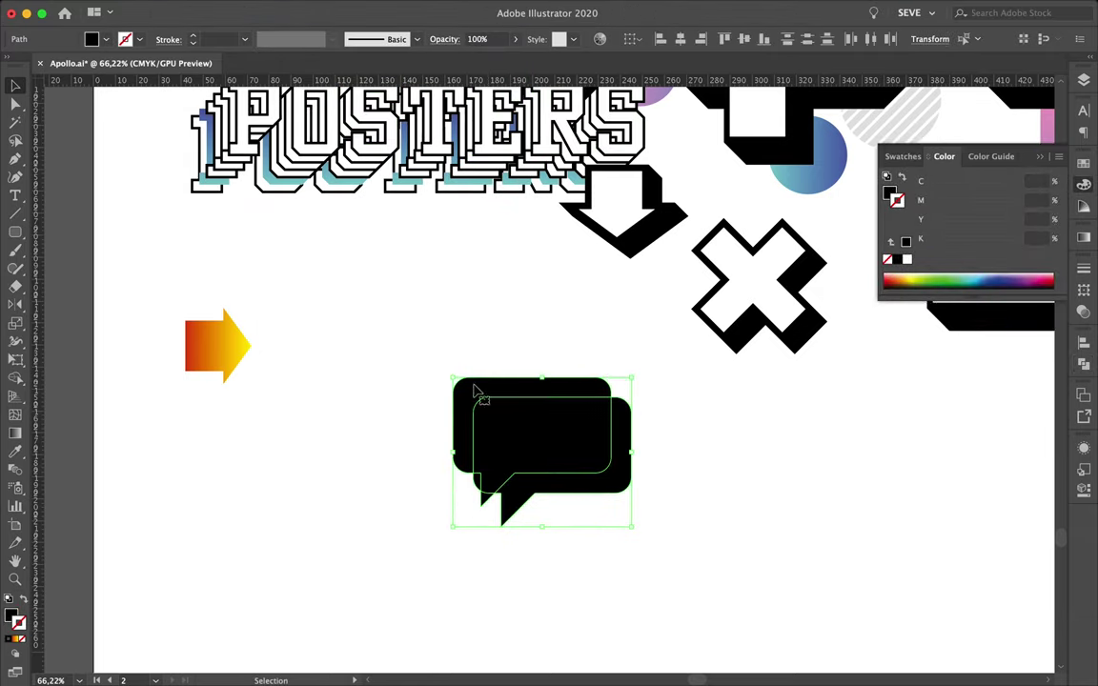
Add an anchor at the bubble's top-right corner and align the lower-left notch anchor.
scroll(549, 505, up, 5)
key(plus)
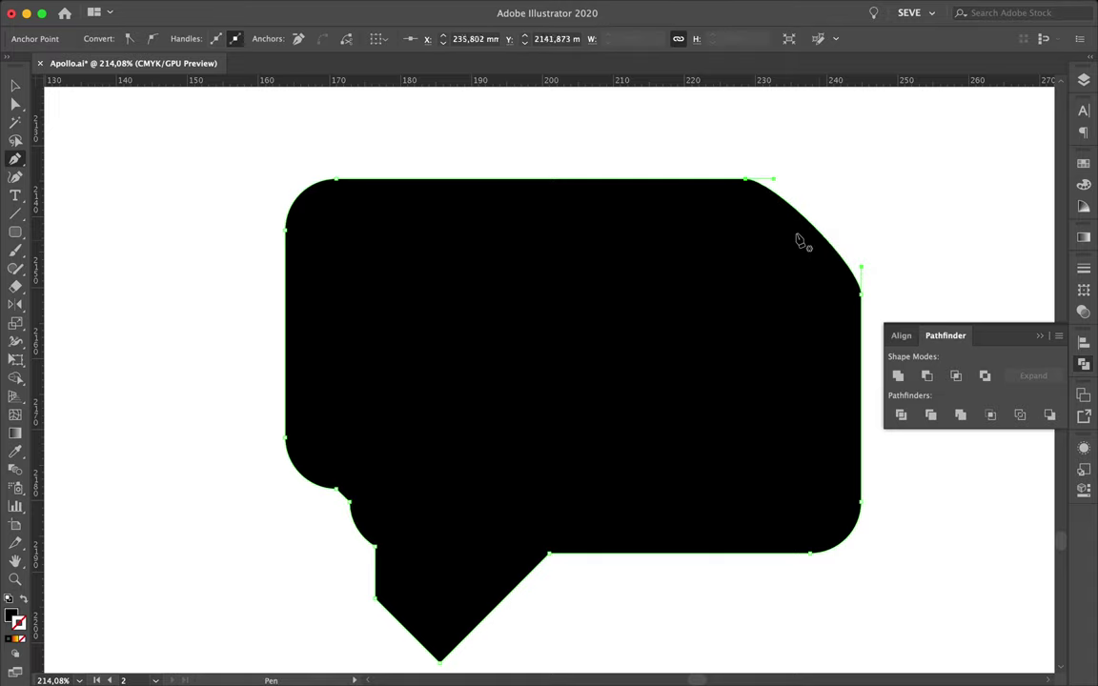
click(797, 232)
key(a)
scroll(672, 351, down, 3)
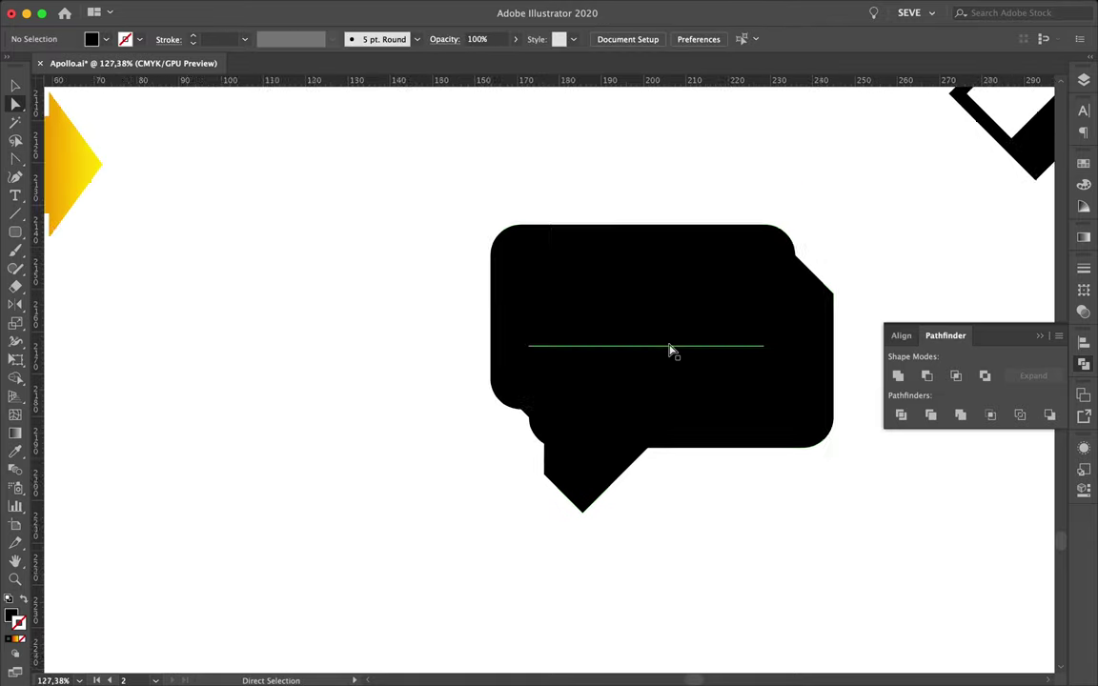
scroll(559, 424, up, 2)
scroll(553, 370, up, 5)
click(553, 370)
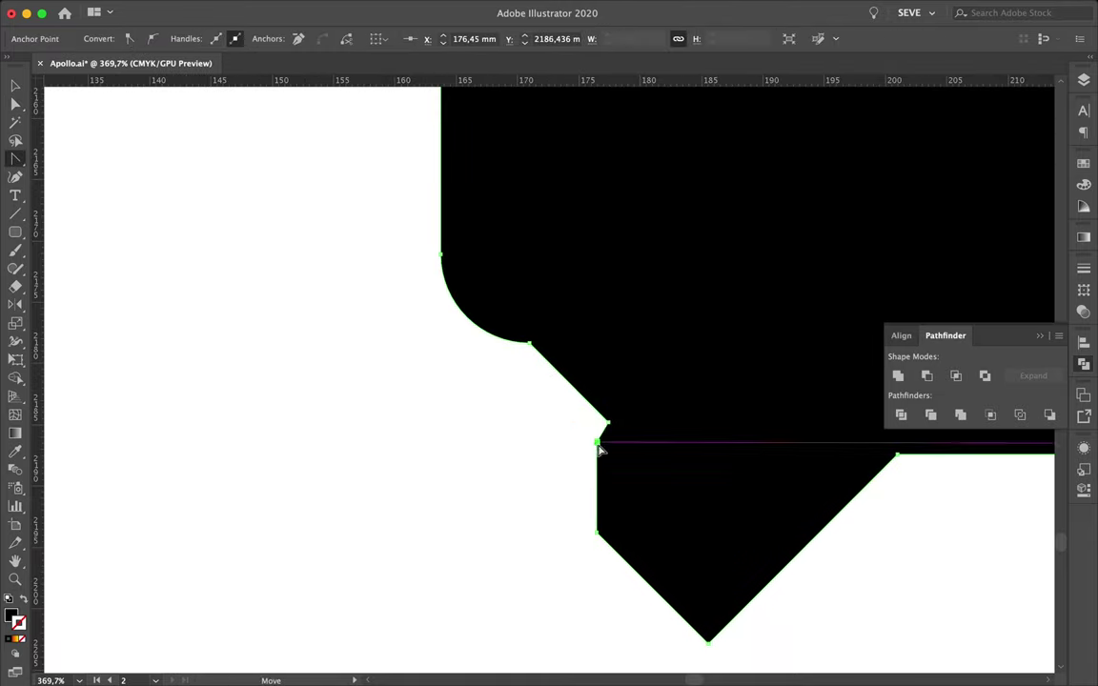
scroll(599, 449, up, 5)
drag(598, 449, 600, 368)
scroll(637, 494, down, 5)
scroll(701, 400, down, 5)
Smooth the bubble's lower-left notch curve and top-right corner segment.
key(v)
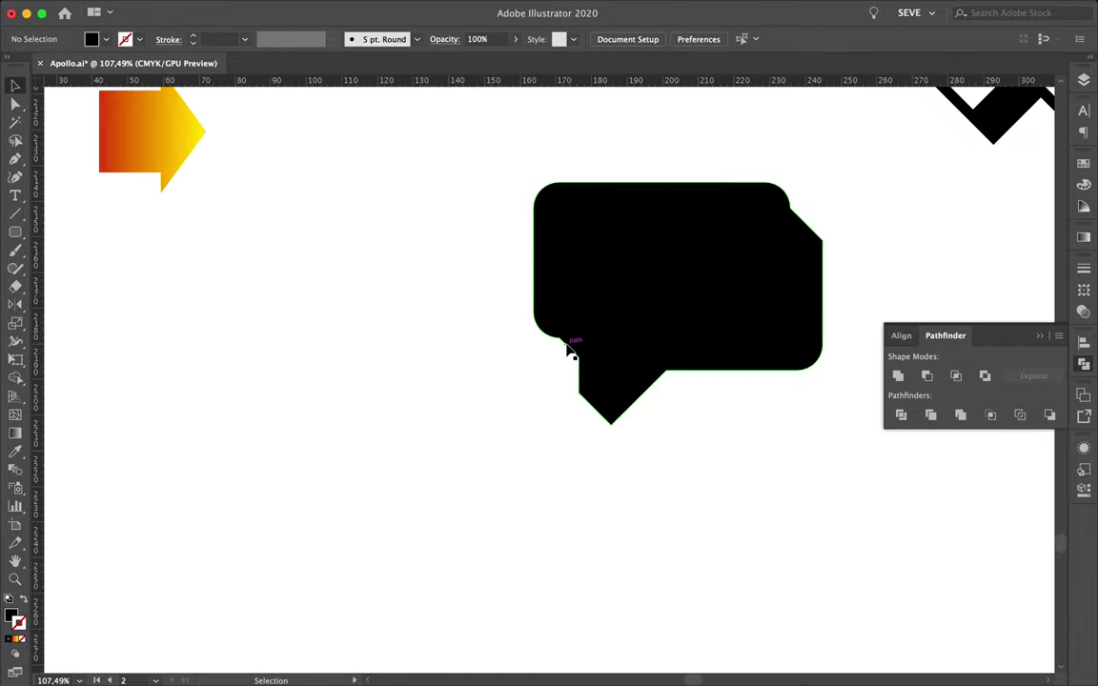
key(a)
scroll(601, 337, up, 5)
click(532, 397)
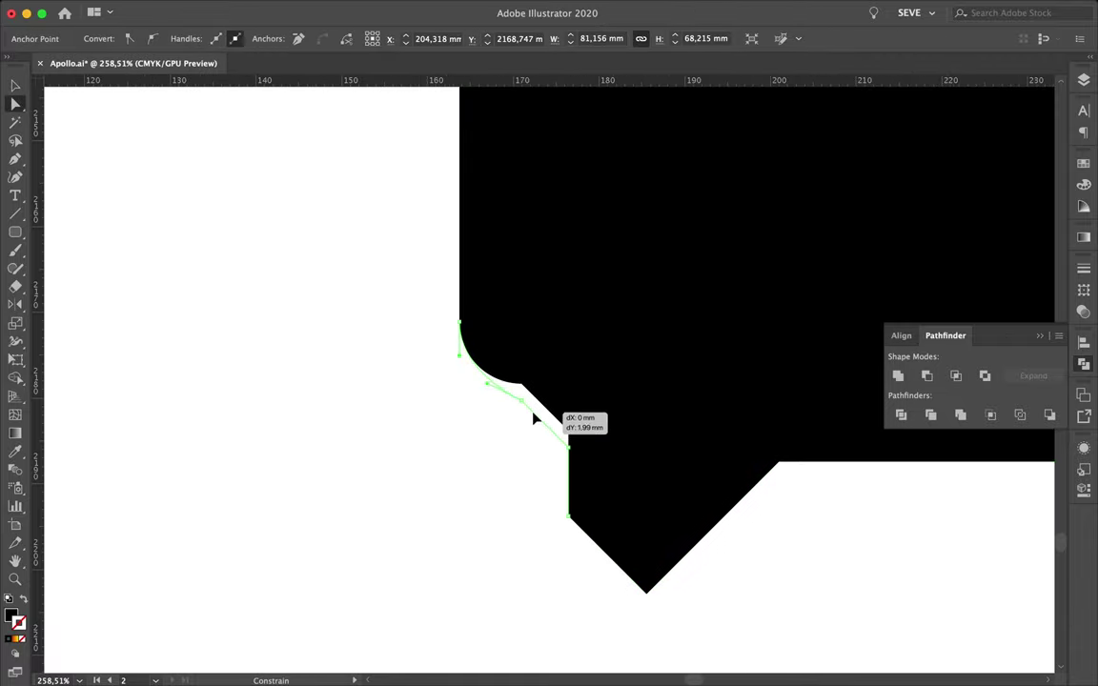
drag(534, 418, 532, 432)
scroll(522, 454, down, 3)
scroll(639, 359, up, 3)
drag(639, 359, 639, 354)
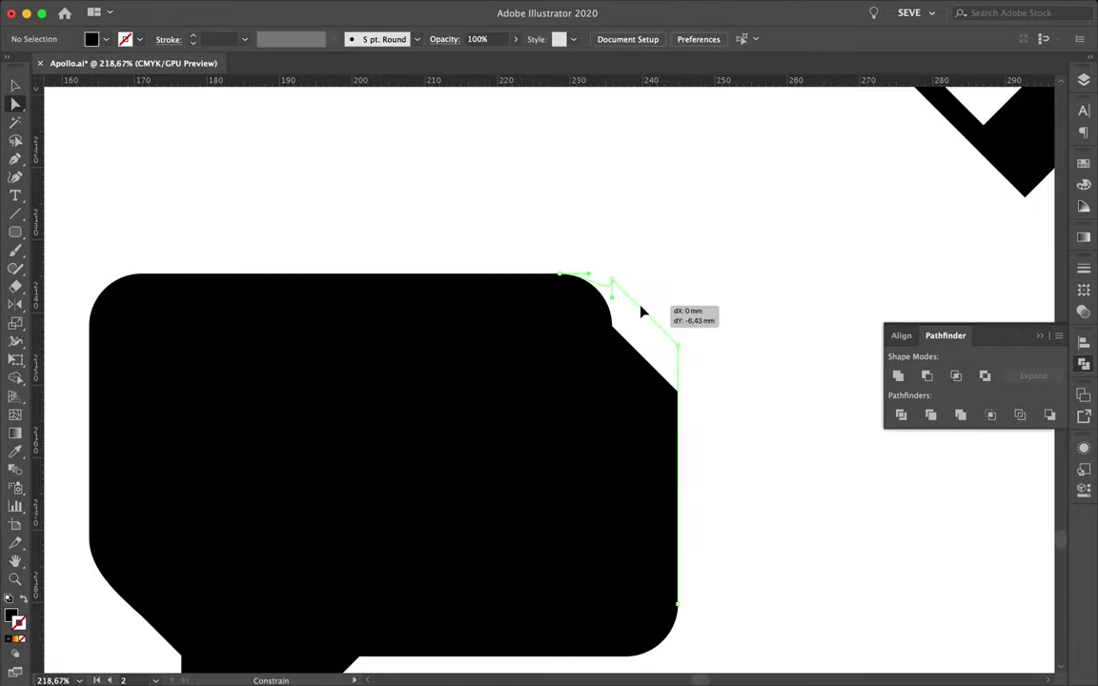
mouse_move(642, 311)
mouse_down()
mouse_move(613, 286)
mouse_move(583, 301)
mouse_up()
Slant the bubble's top edge to clip its top-right corner.
scroll(588, 292, up, 5)
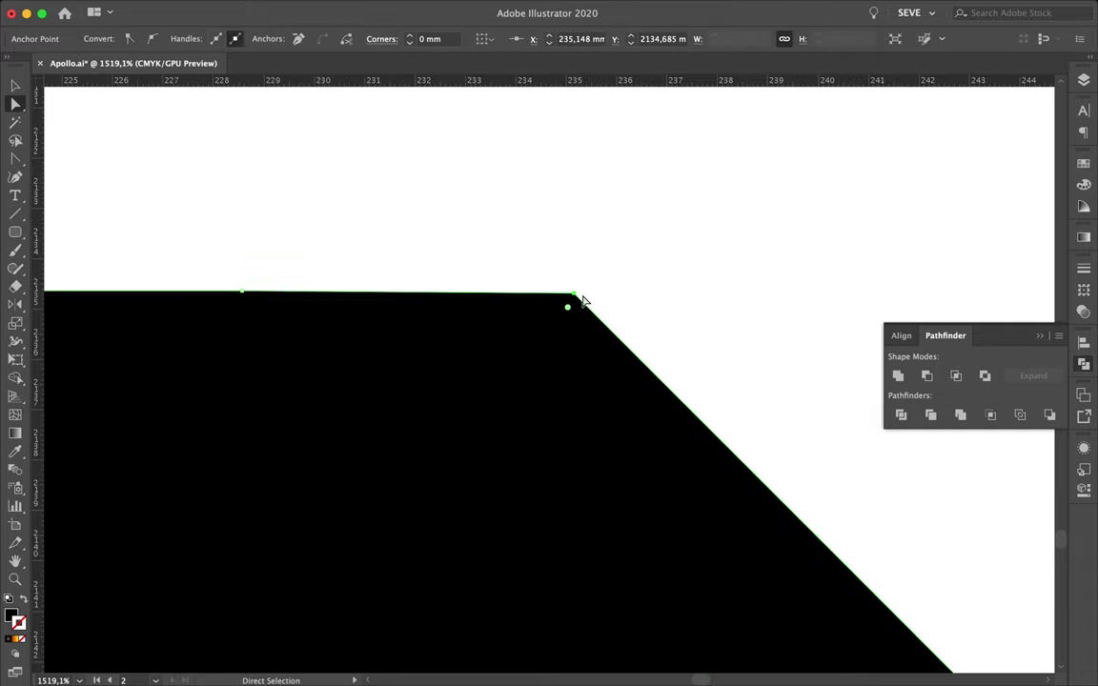
key(a)
scroll(358, 243, down, 2)
click(491, 211)
drag(497, 218, 479, 209)
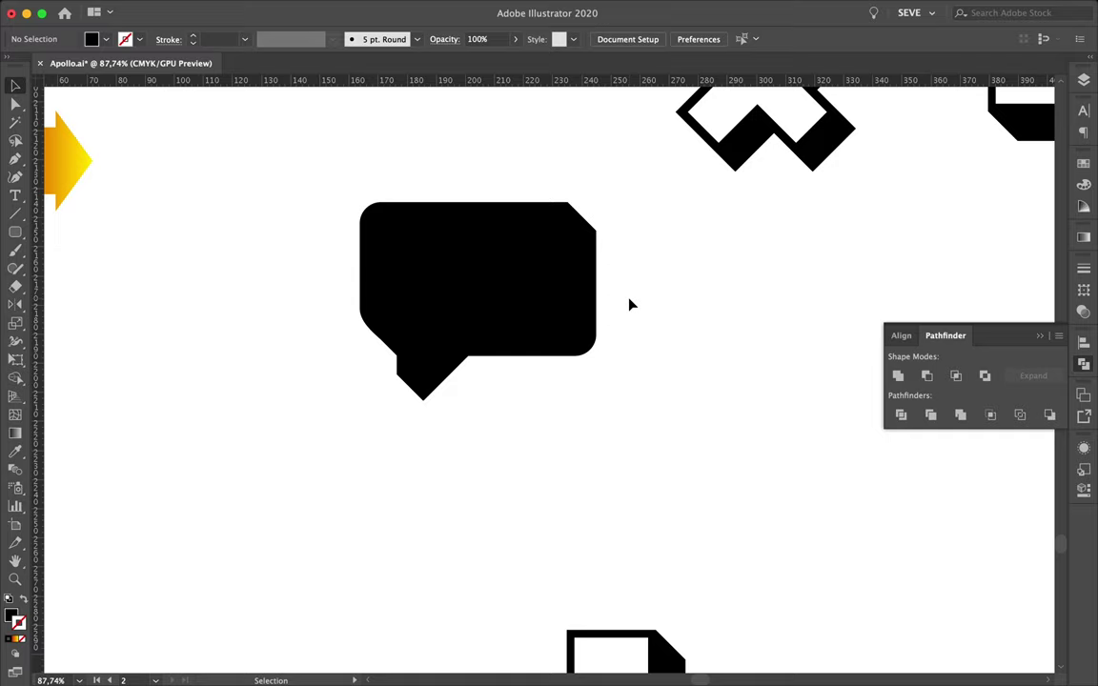
right_click(582, 311)
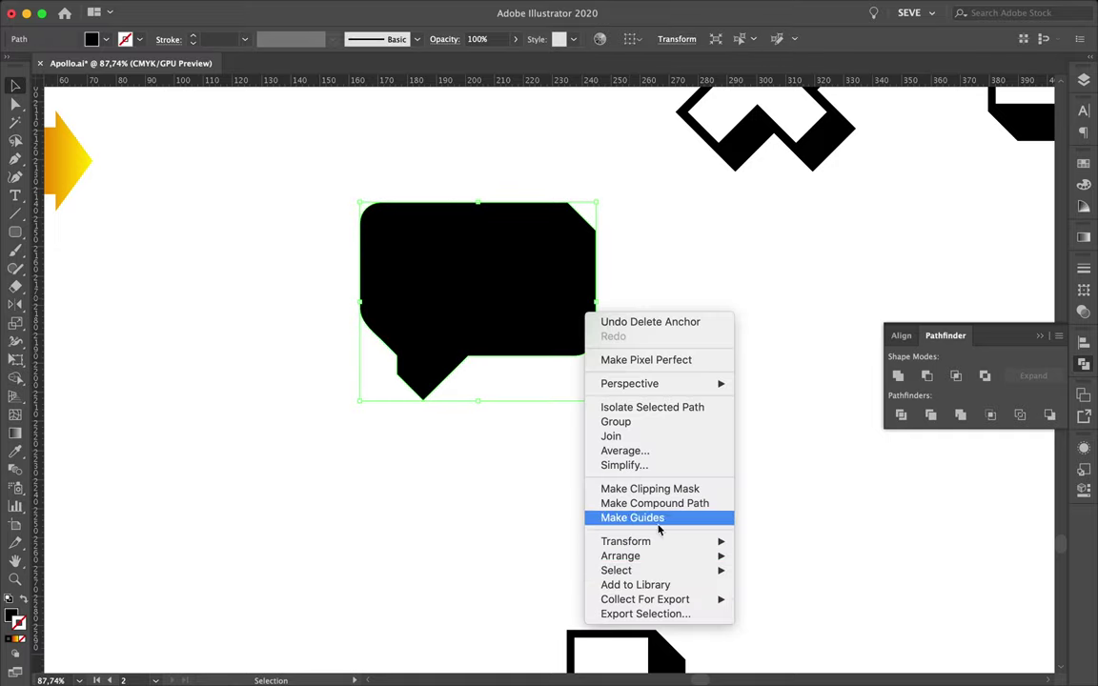
Set the HELLO! text to the Comp Regular font style in the Character panel.
click(448, 285)
scroll(448, 286, down, 5)
click(162, 9)
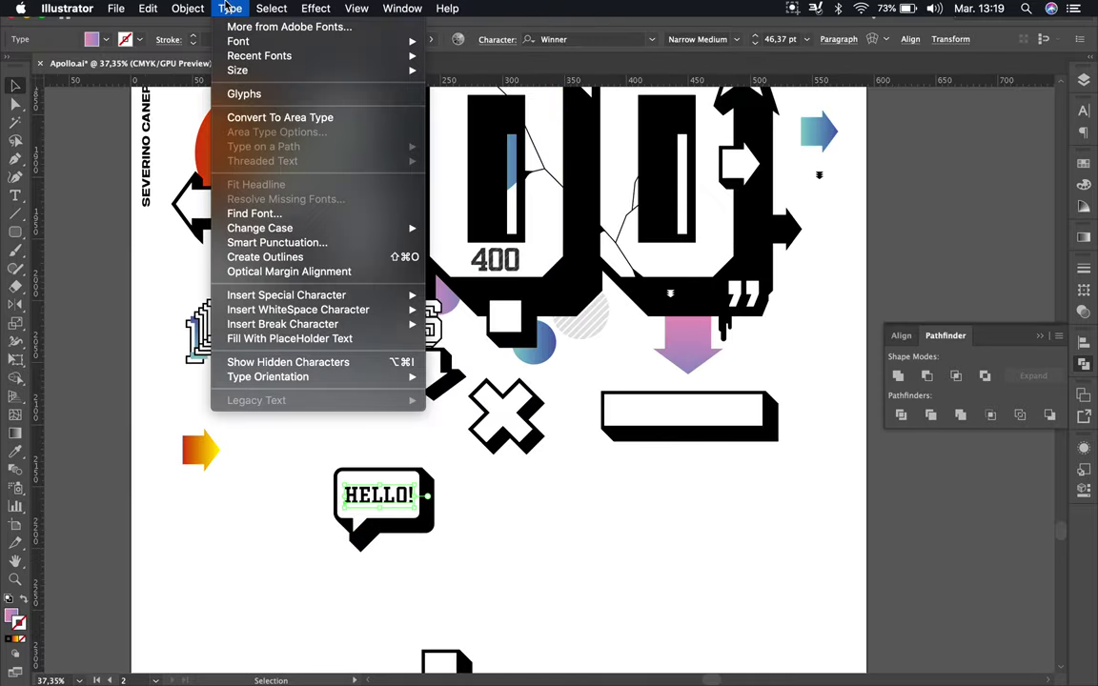
click(162, 196)
click(583, 456)
click(412, 518)
scroll(412, 518, up, 2)
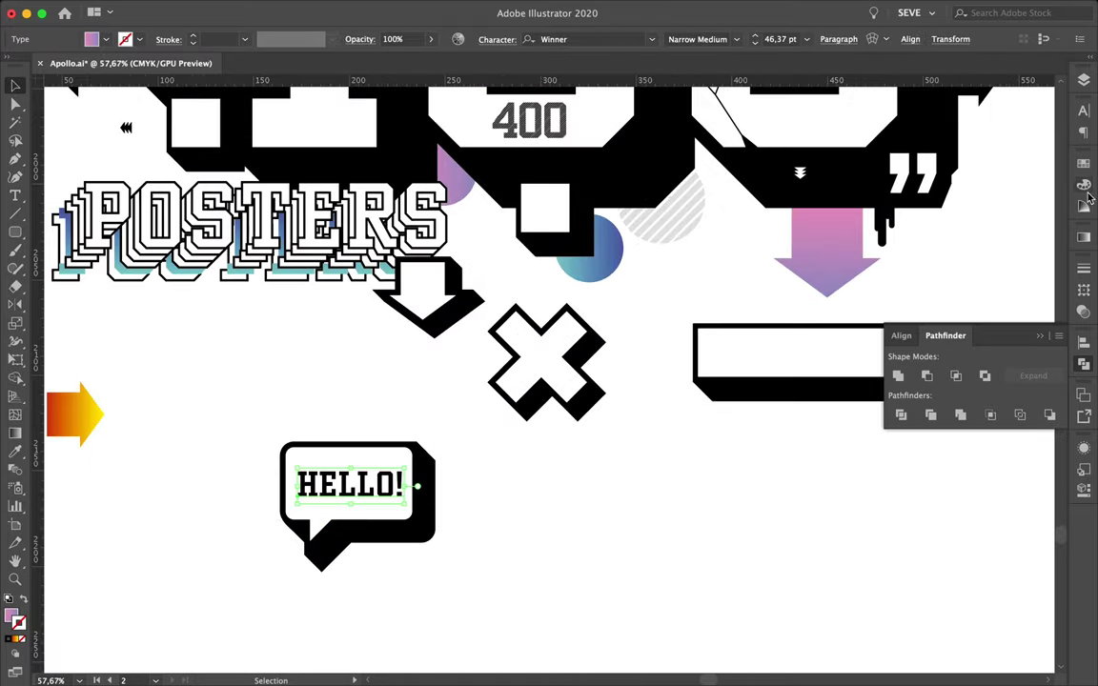
key(ctrl+t)
click(1055, 146)
click(967, 315)
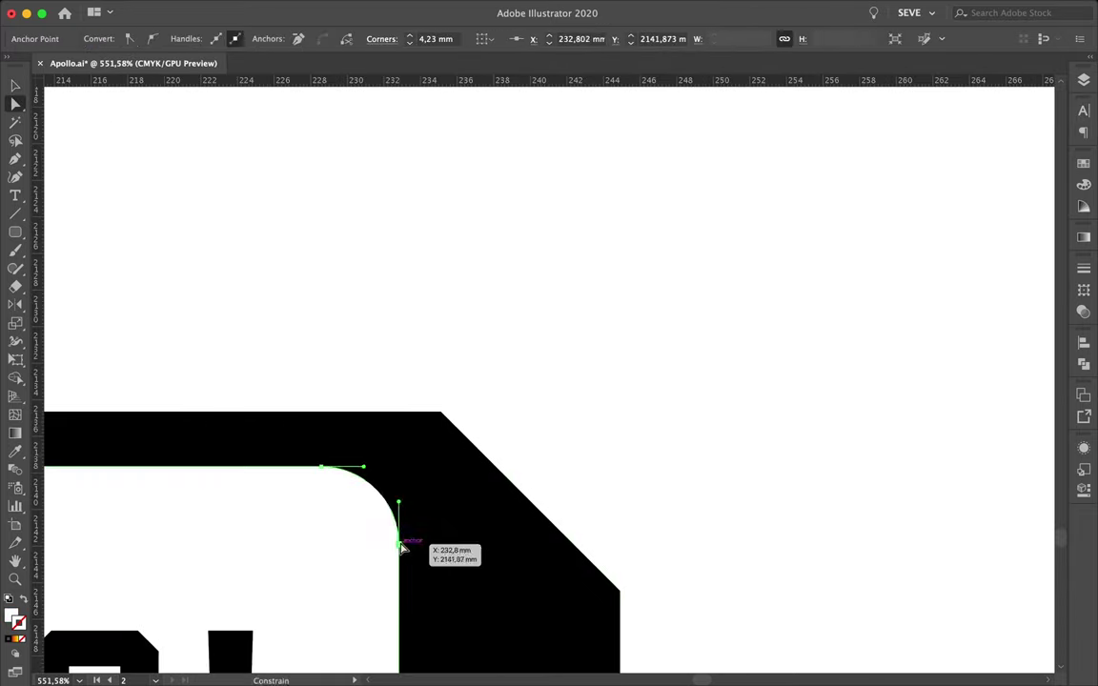
Move the HELLO! bubble above the last 0, beside the star.
drag(399, 539, 401, 474)
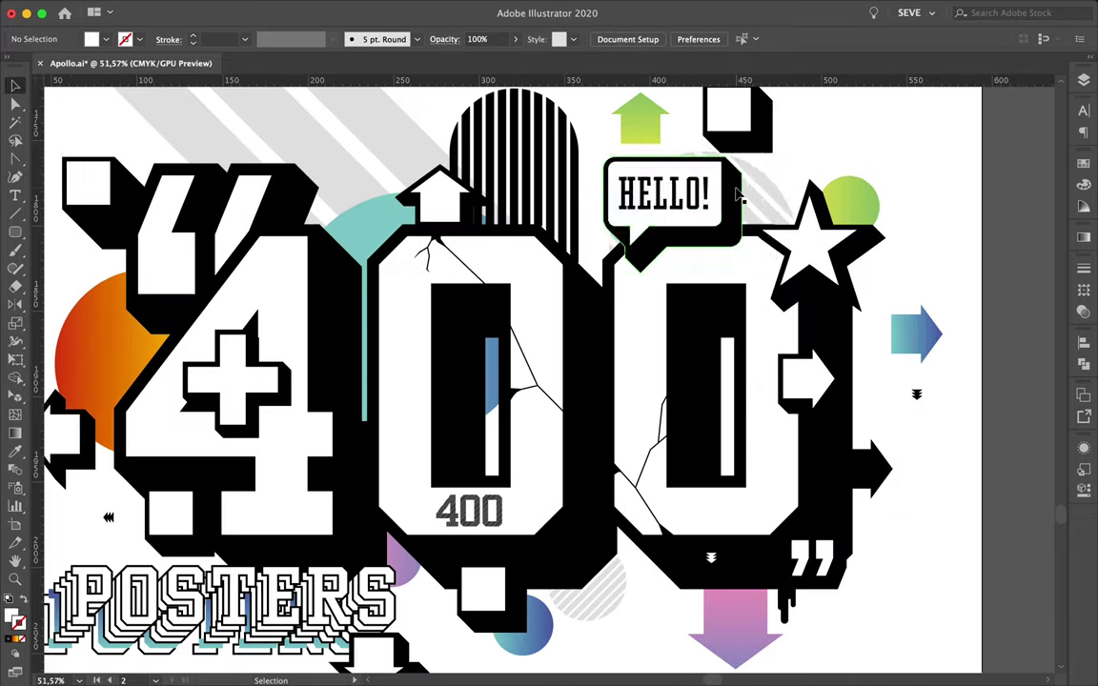
click(739, 195)
click(810, 239)
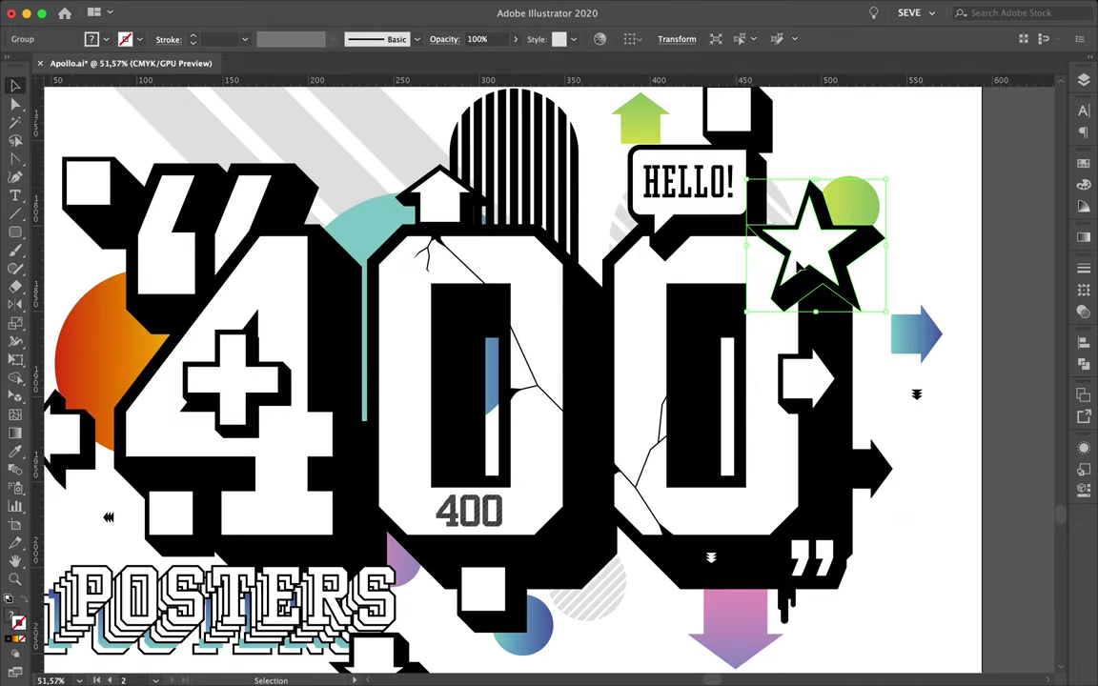
scroll(843, 275, up, 3)
scroll(844, 275, down, 5)
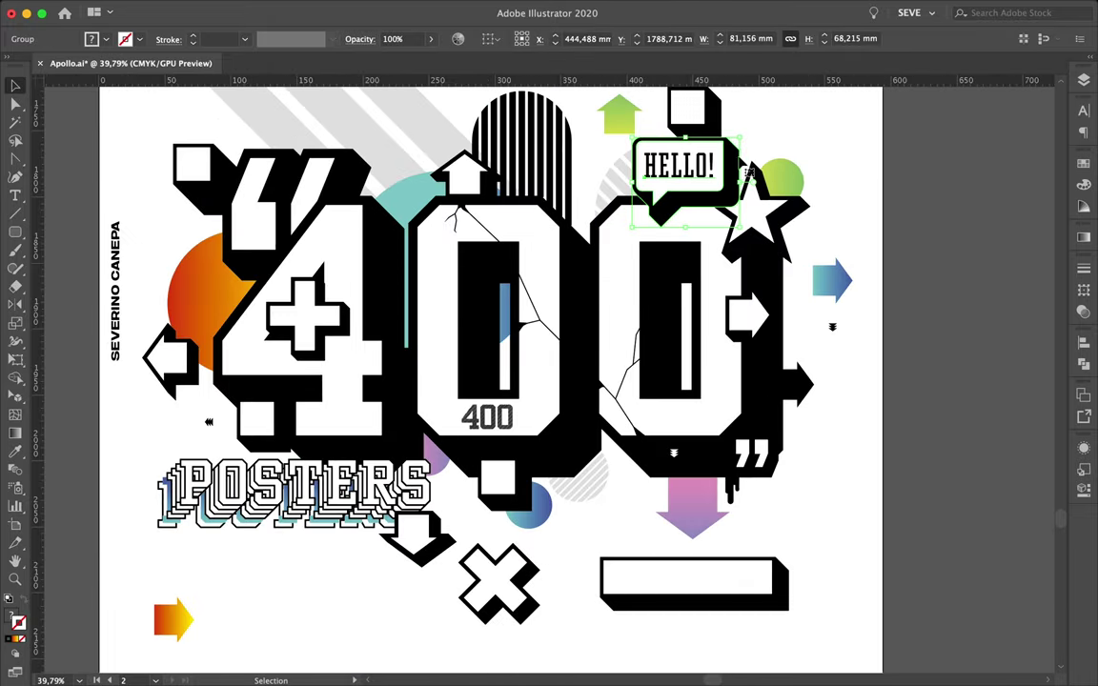
key(F7)
scroll(989, 428, down, 5)
Draw a blue gradient-filled rectangle inside the first zero of 400.
scroll(989, 428, down, 5)
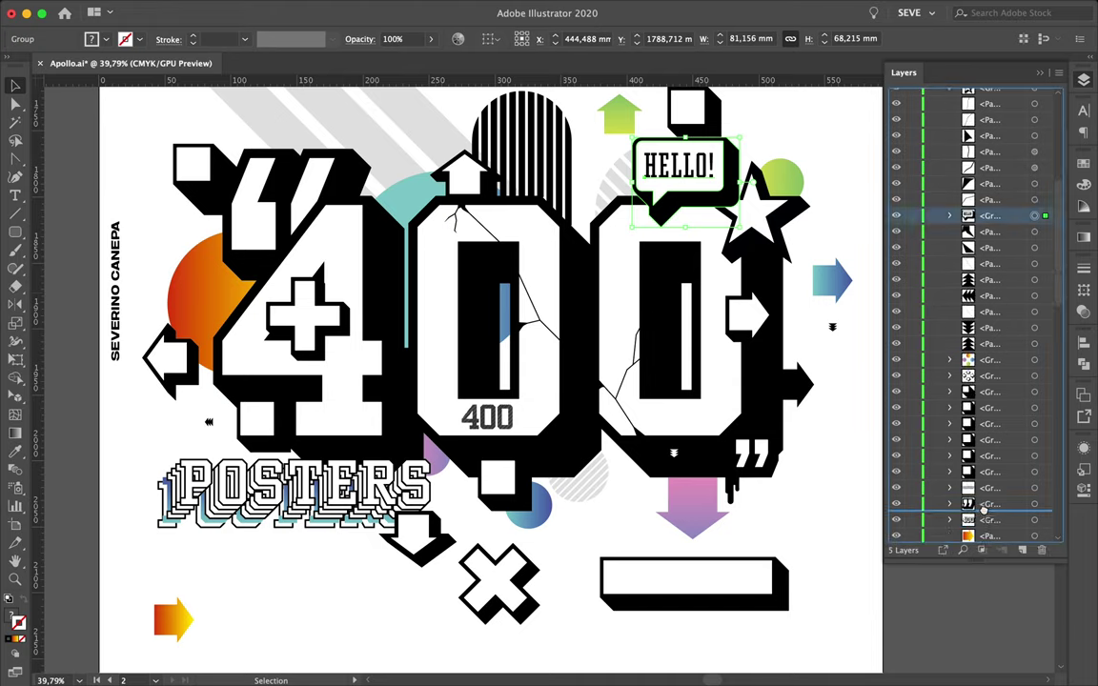
scroll(989, 427, down, 3)
click(851, 136)
scroll(335, 491, up, 3)
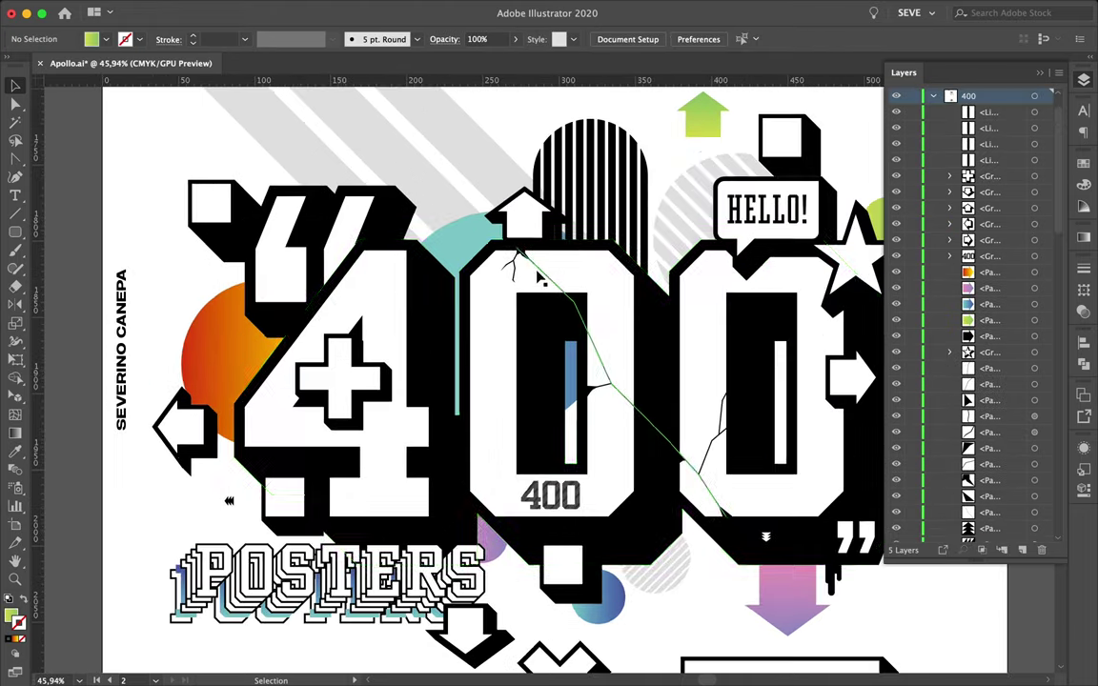
key(m)
drag(442, 520, 441, 519)
scroll(442, 519, down, 3)
scroll(549, 348, up, 3)
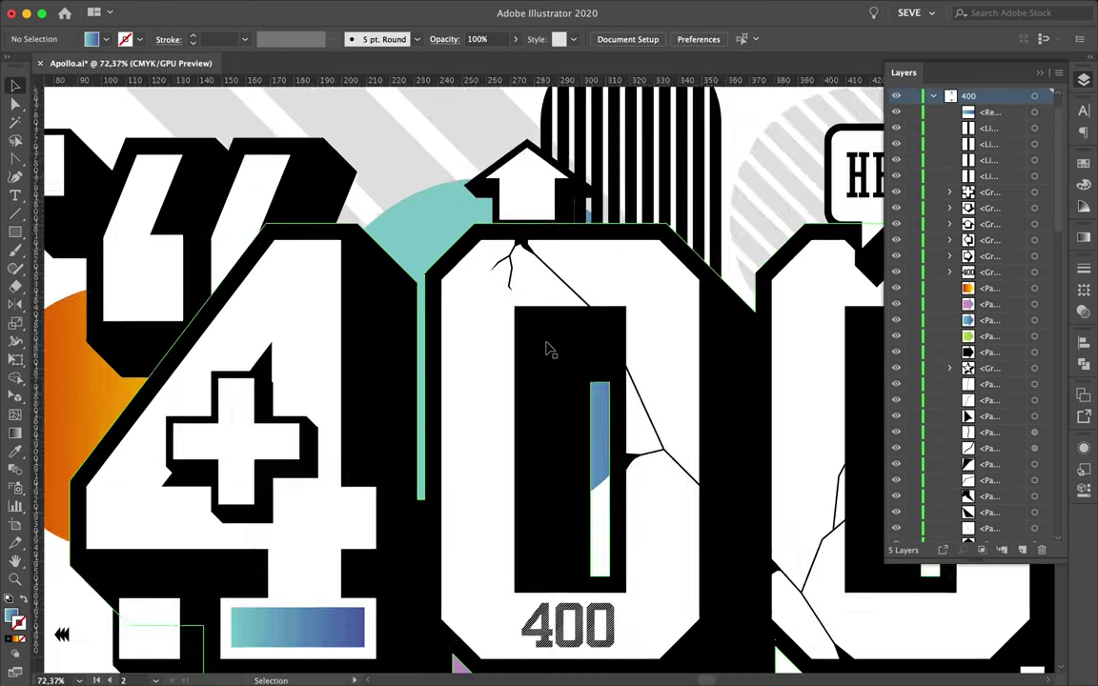
scroll(505, 343, down, 3)
scroll(510, 338, up, 4)
key(p)
click(508, 336)
Slant the rectangle into diagonal stripes and move them down into the first zero.
scroll(593, 417, up, 4)
key(a)
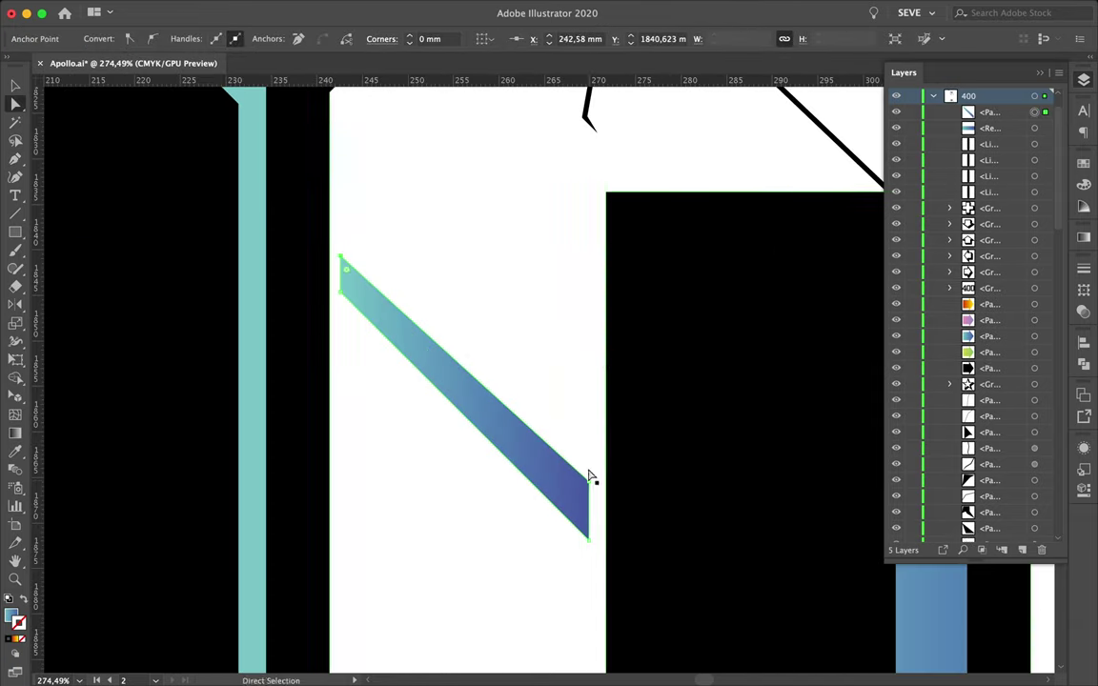
drag(343, 262, 394, 293)
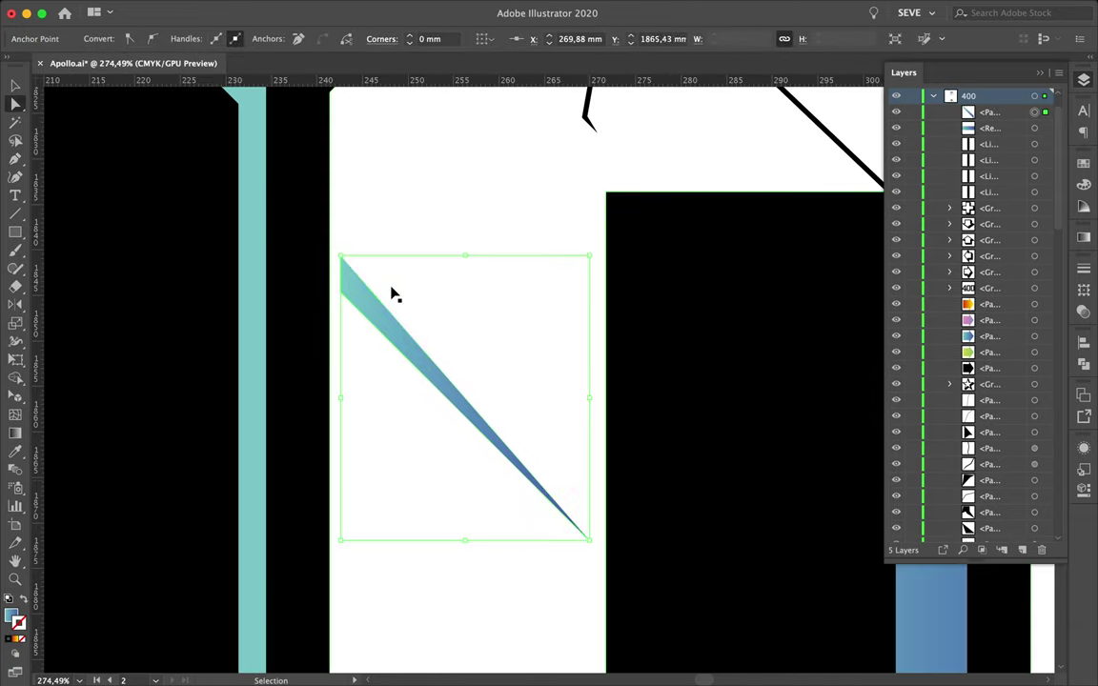
key(ctrl+z)
key(ctrl+z)
drag(588, 286, 586, 472)
scroll(581, 496, down, 4)
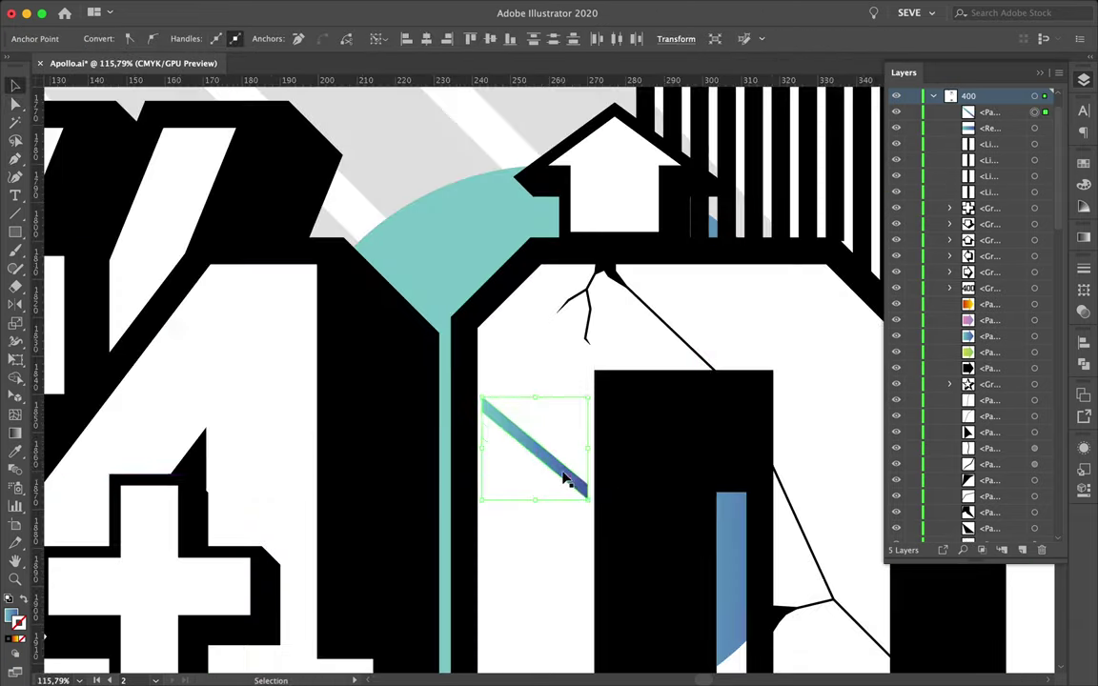
scroll(564, 479, down, 5)
drag(502, 411, 503, 483)
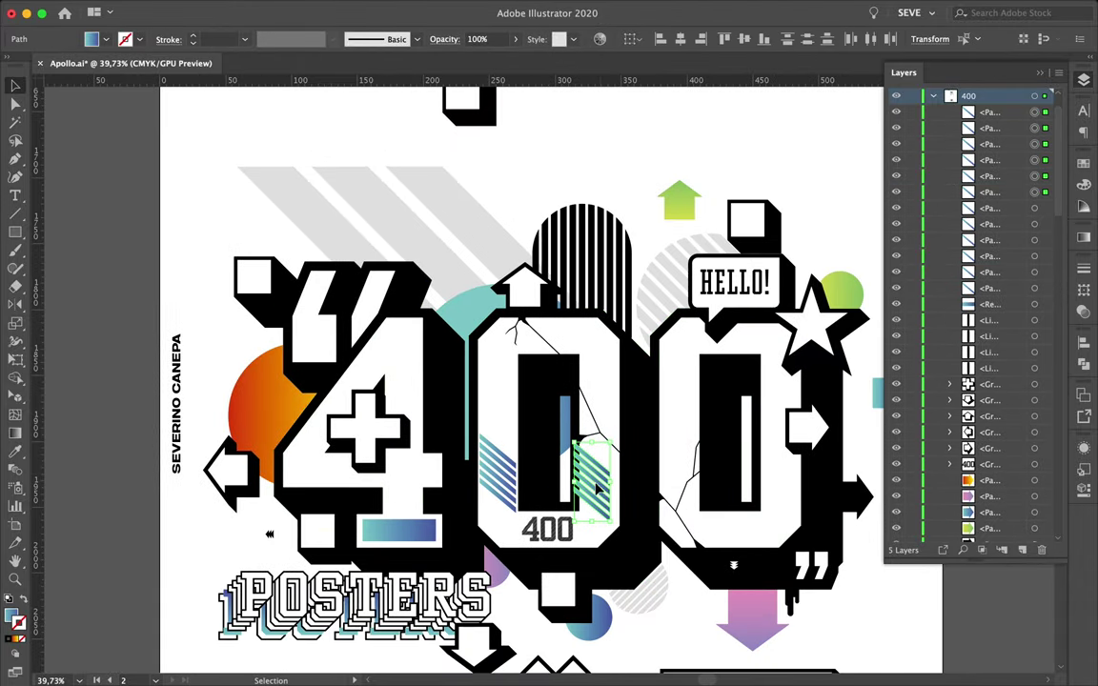
Mirror a copy of the stripes into a chevron and recolour it with a green gradient.
click(143, 7)
click(63, 211)
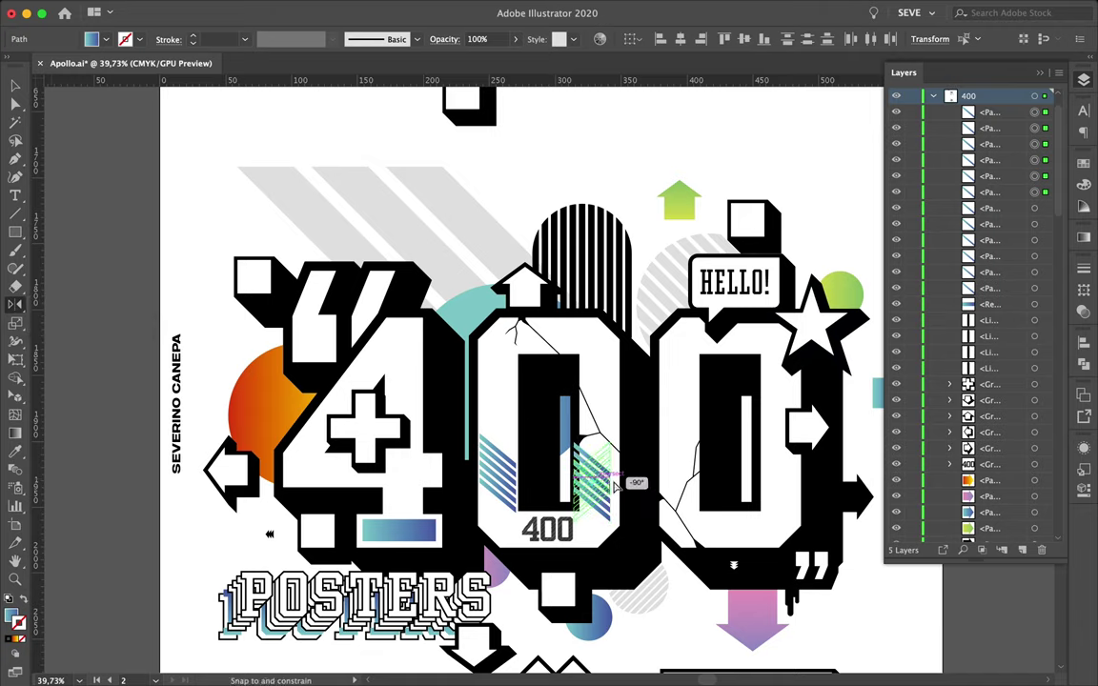
drag(614, 486, 610, 485)
scroll(606, 483, up, 3)
key(a)
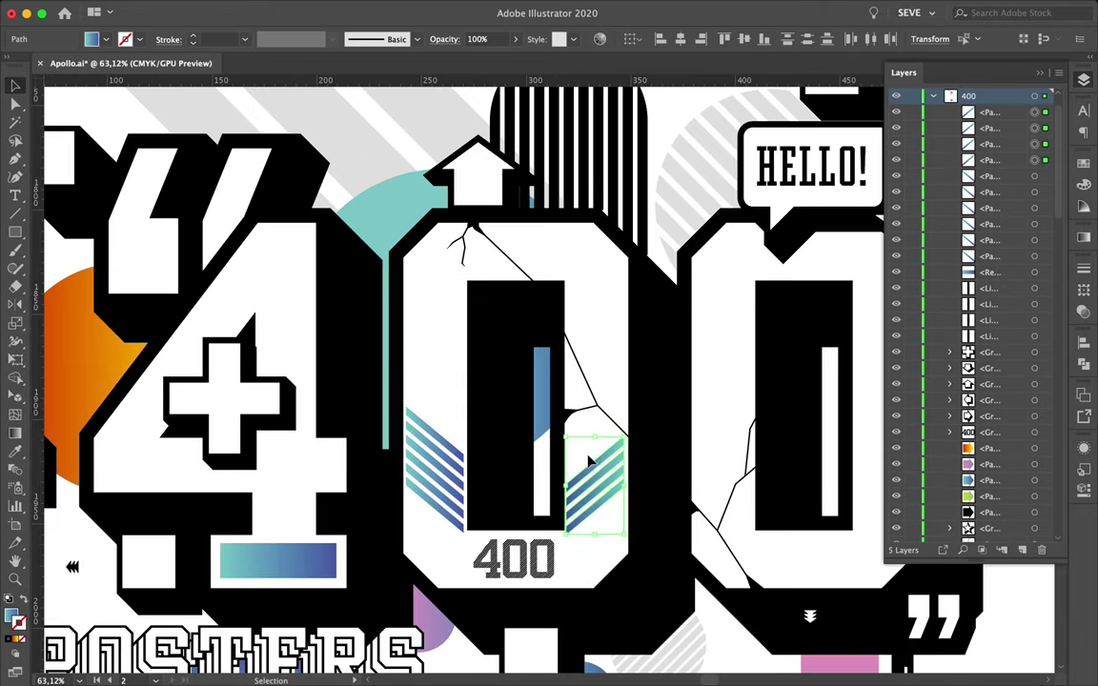
key(v)
click(594, 464)
scroll(611, 484, down, 3)
key(v)
key(ctrl+shift+a)
scroll(739, 221, down, 2)
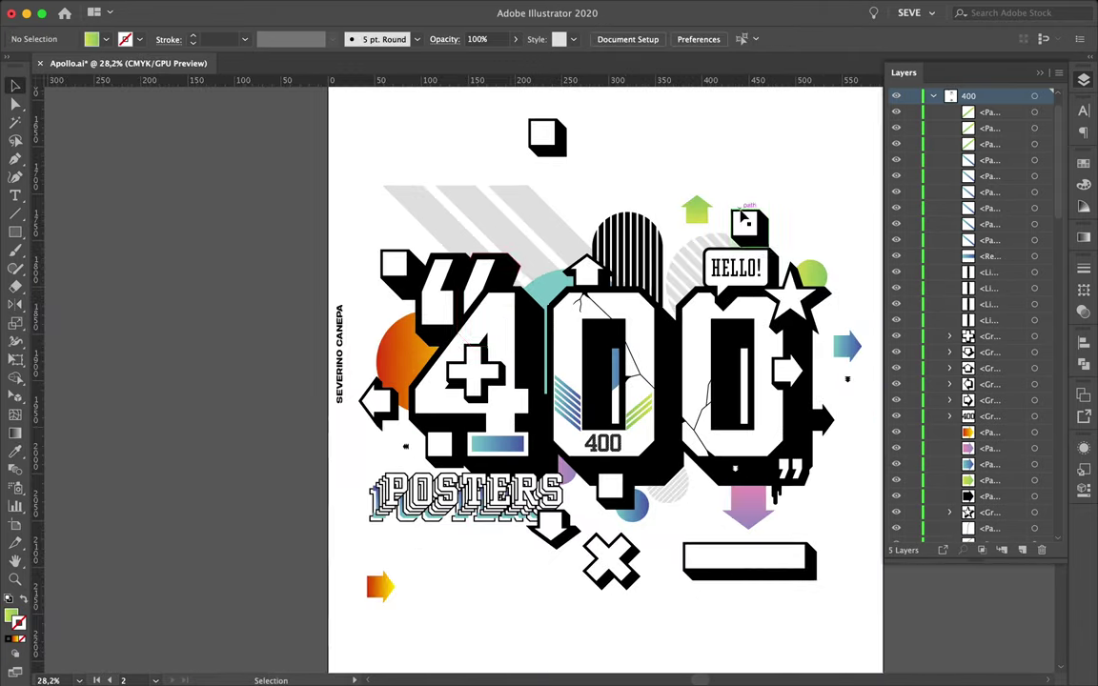
scroll(673, 339, up, 2)
scroll(673, 340, down, 4)
Place the orange hatched 400 group beneath the POSTERS lettering.
scroll(614, 441, up, 4)
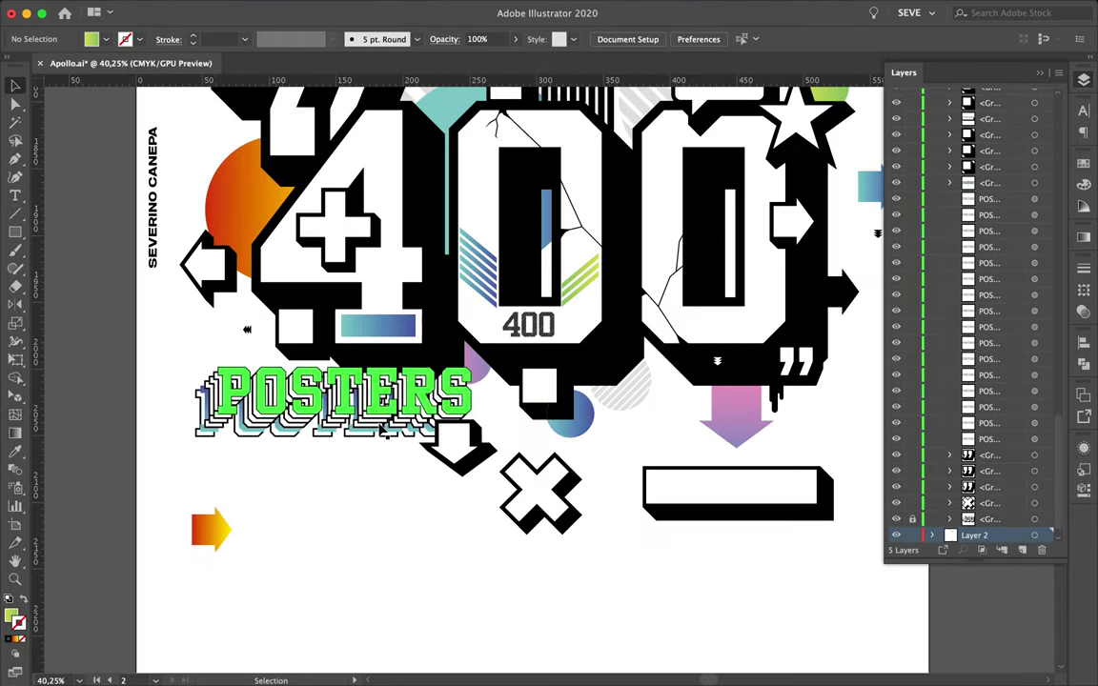
scroll(615, 442, up, 3)
mouse_move(498, 475)
mouse_down()
mouse_move(808, 537)
mouse_move(572, 552)
mouse_up()
right_click(619, 591)
key(Escape)
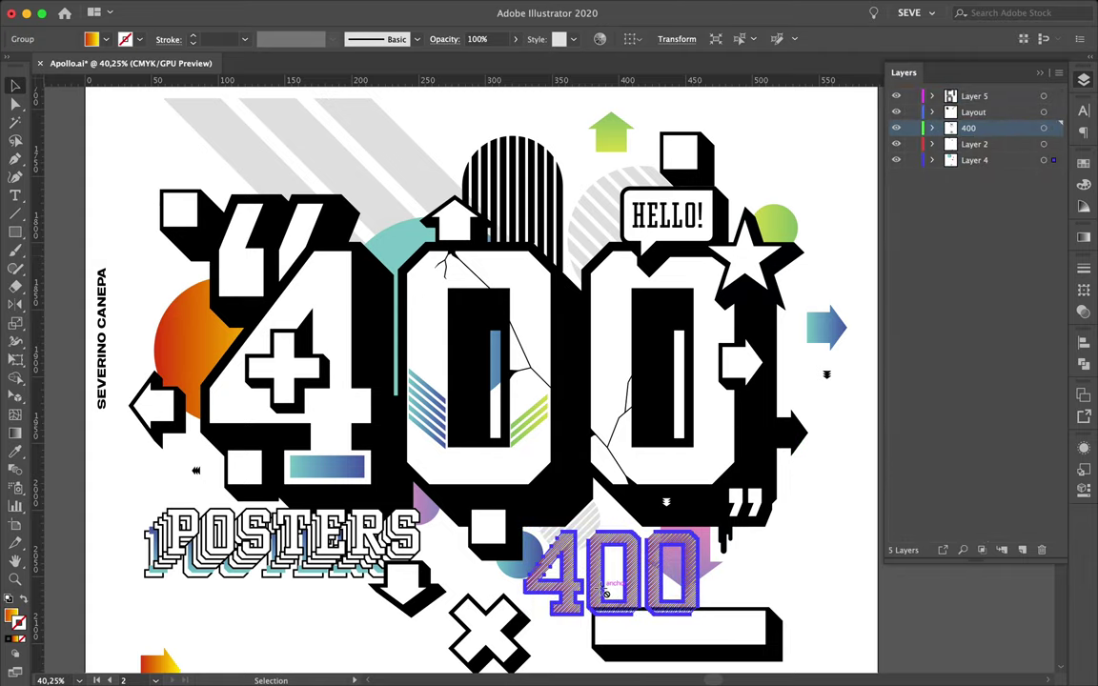
drag(532, 608, 525, 640)
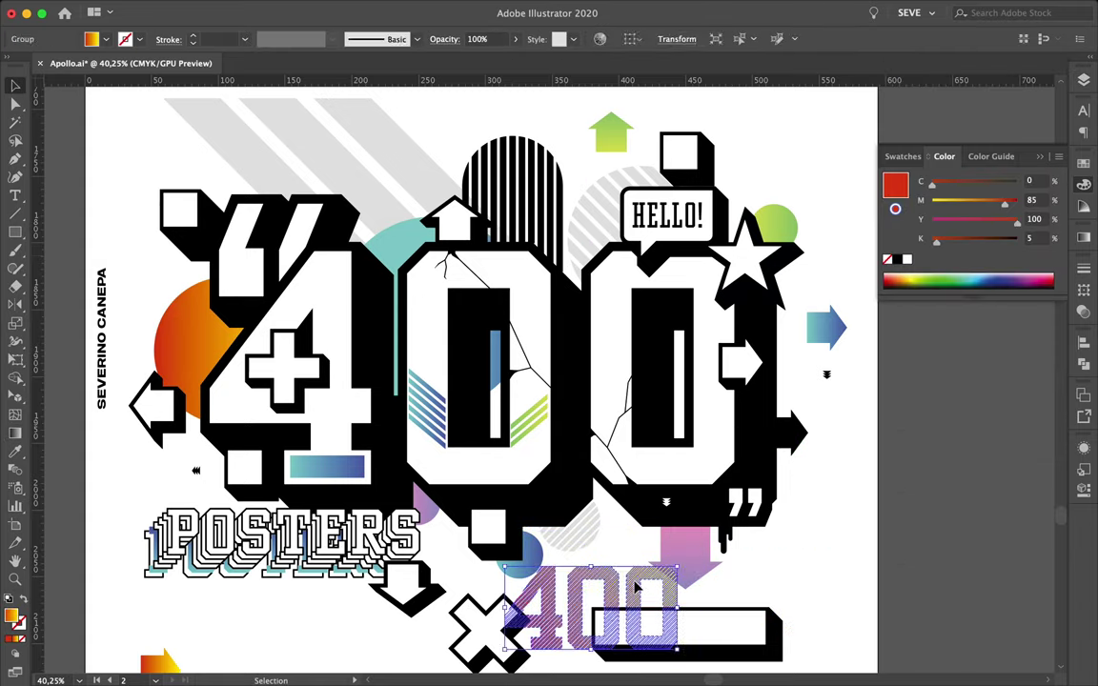
shift+click(333, 572)
drag(596, 610, 267, 631)
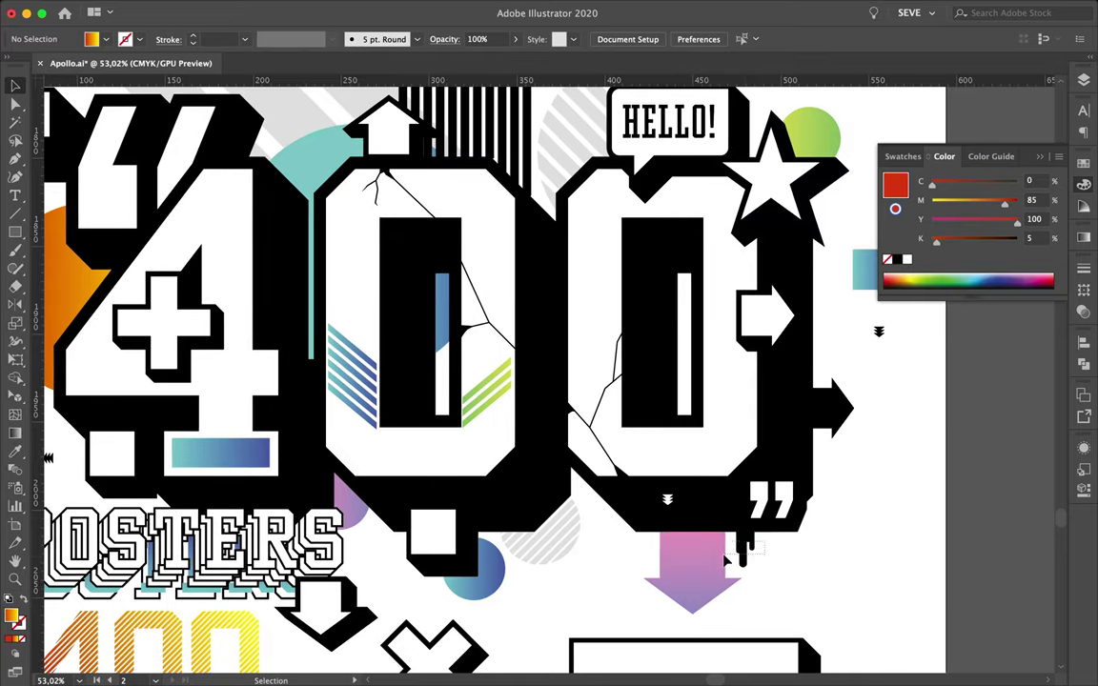
Duplicate the drip under the first zero to the left and fill it white.
click(743, 543)
scroll(744, 544, up, 3)
drag(730, 548, 533, 551)
double_click(896, 198)
key(Return)
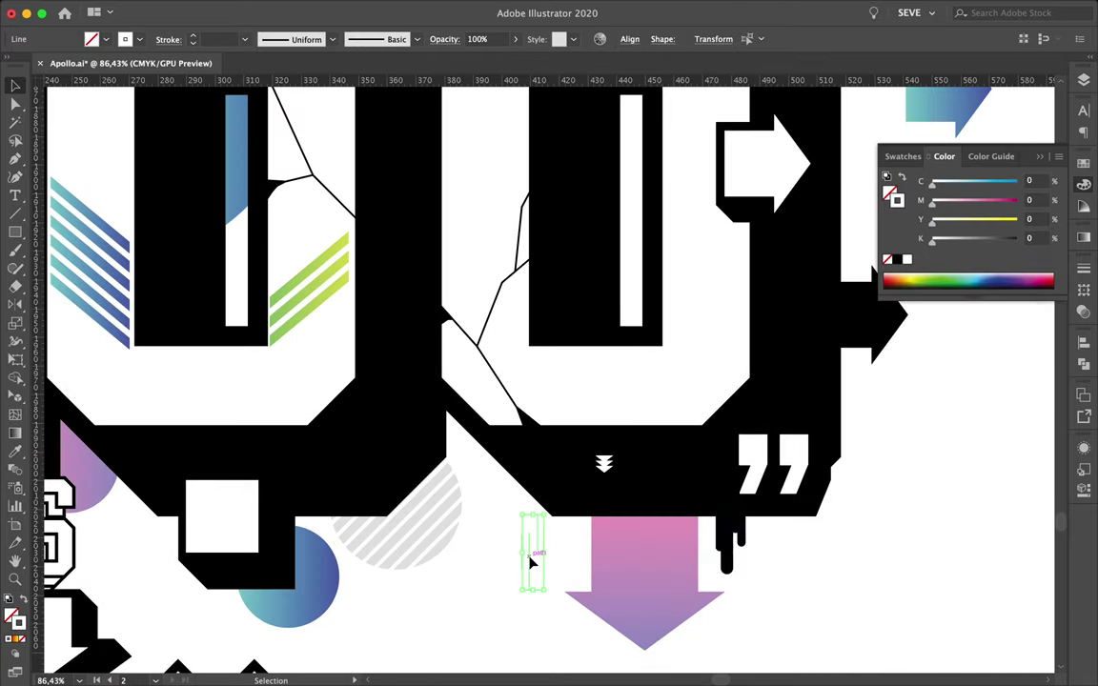
scroll(314, 443, down, 3)
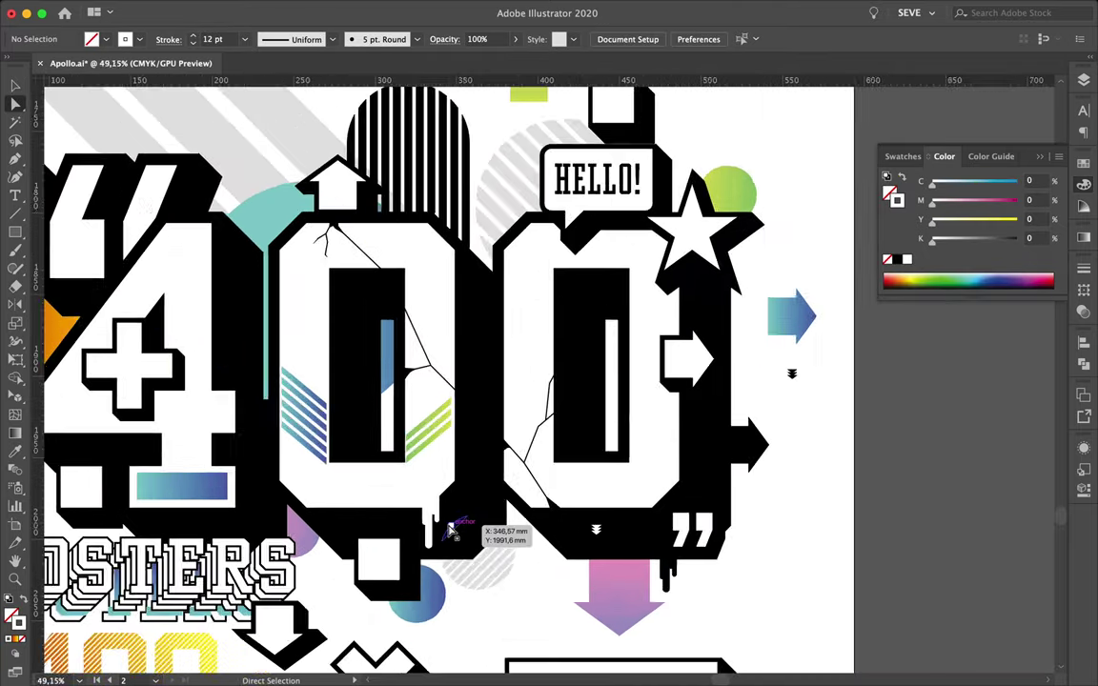
scroll(426, 505, up, 3)
scroll(432, 513, down, 3)
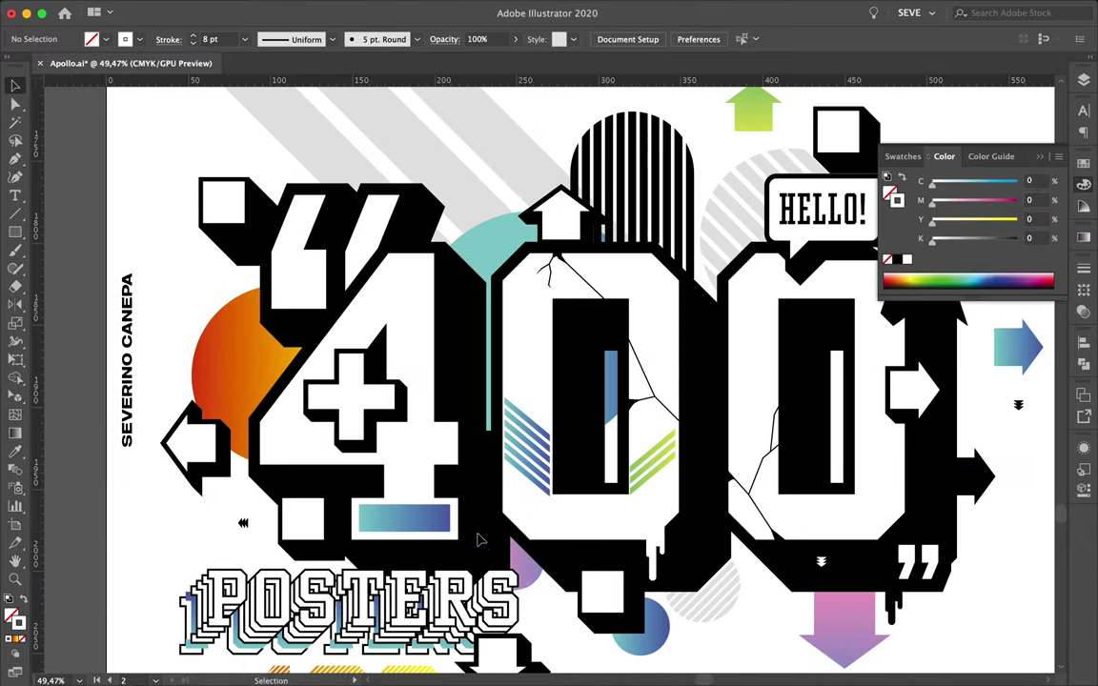
Add a #400 text label below the zero and nudge the POSTERS shadow.
key(t)
click(744, 630)
text(#400)
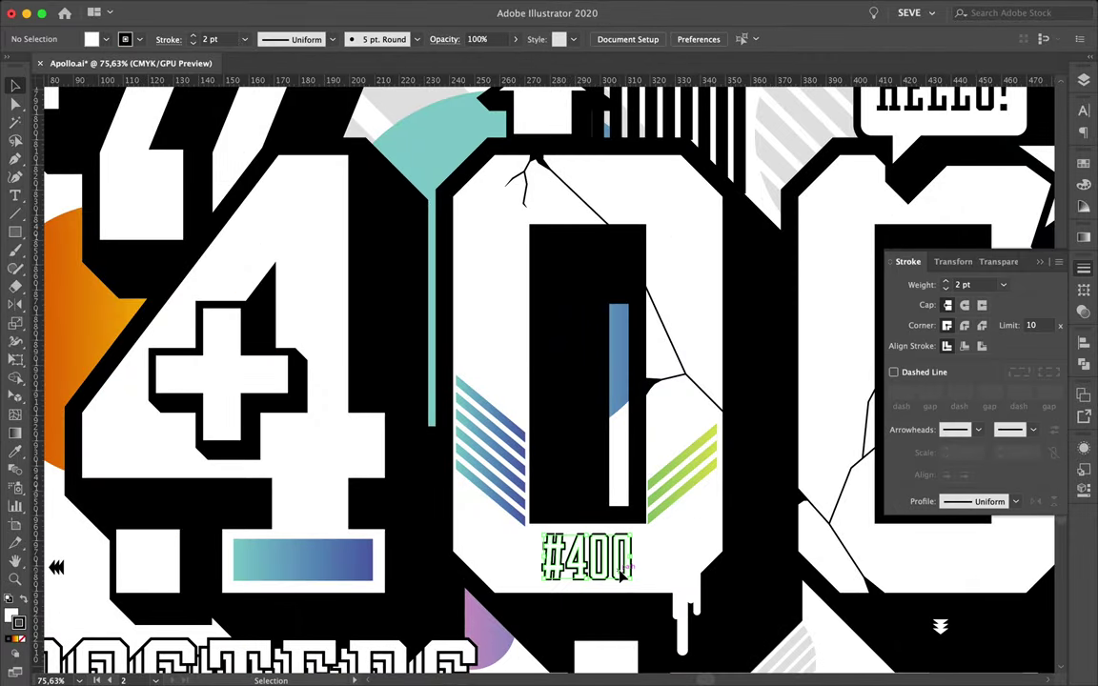
scroll(621, 573, down, 5)
click(648, 543)
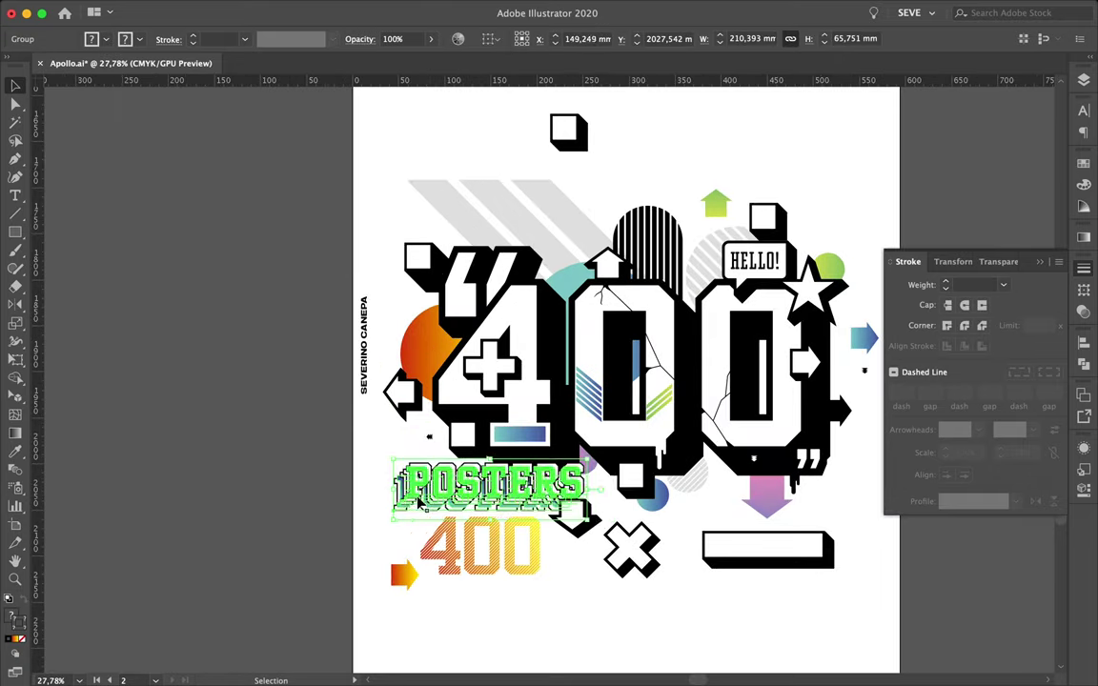
drag(424, 500, 417, 496)
Nudge the swatch squares, duplicate the gradient X upward, and copy a smaller hatched circle above the quote.
click(403, 392)
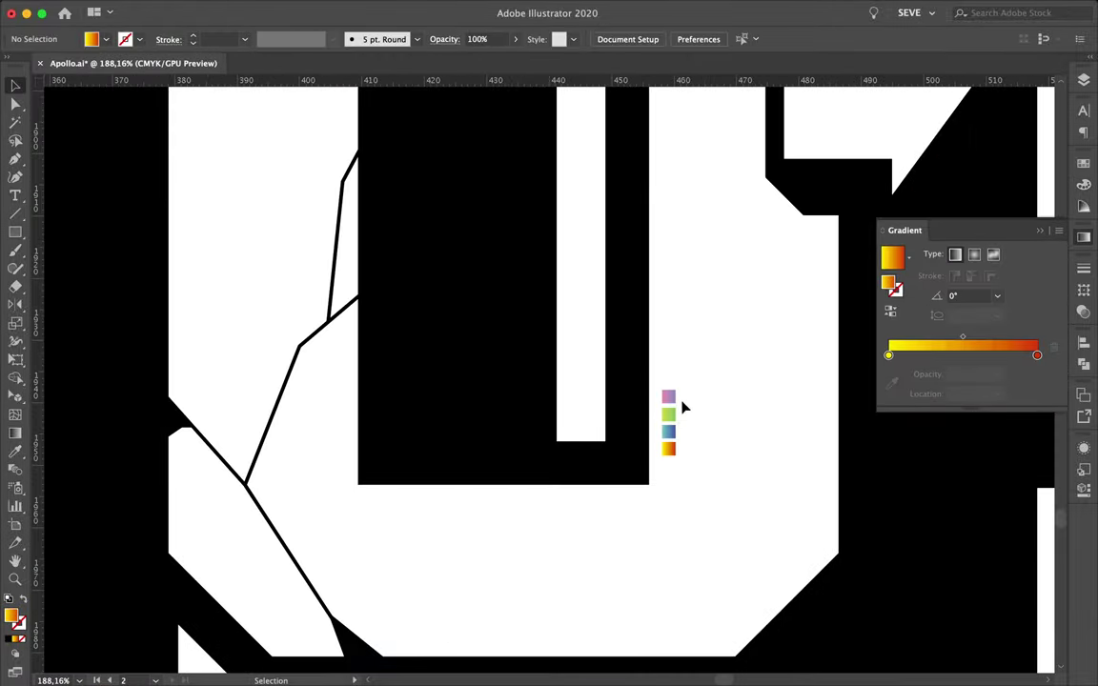
drag(671, 444, 664, 467)
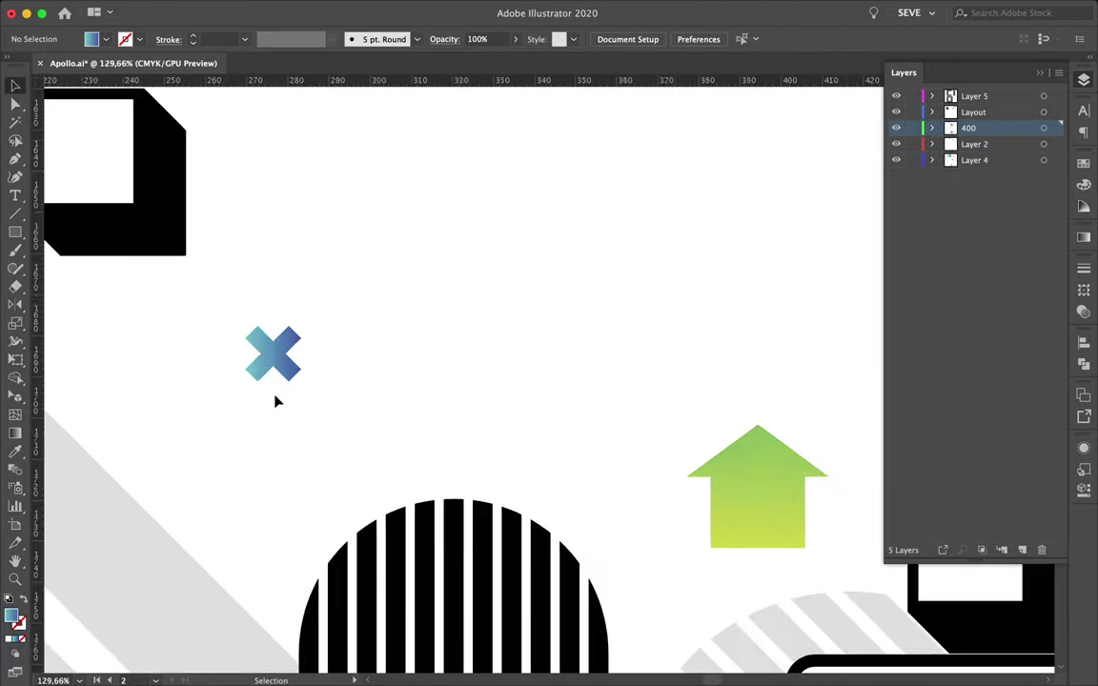
drag(275, 481, 275, 452)
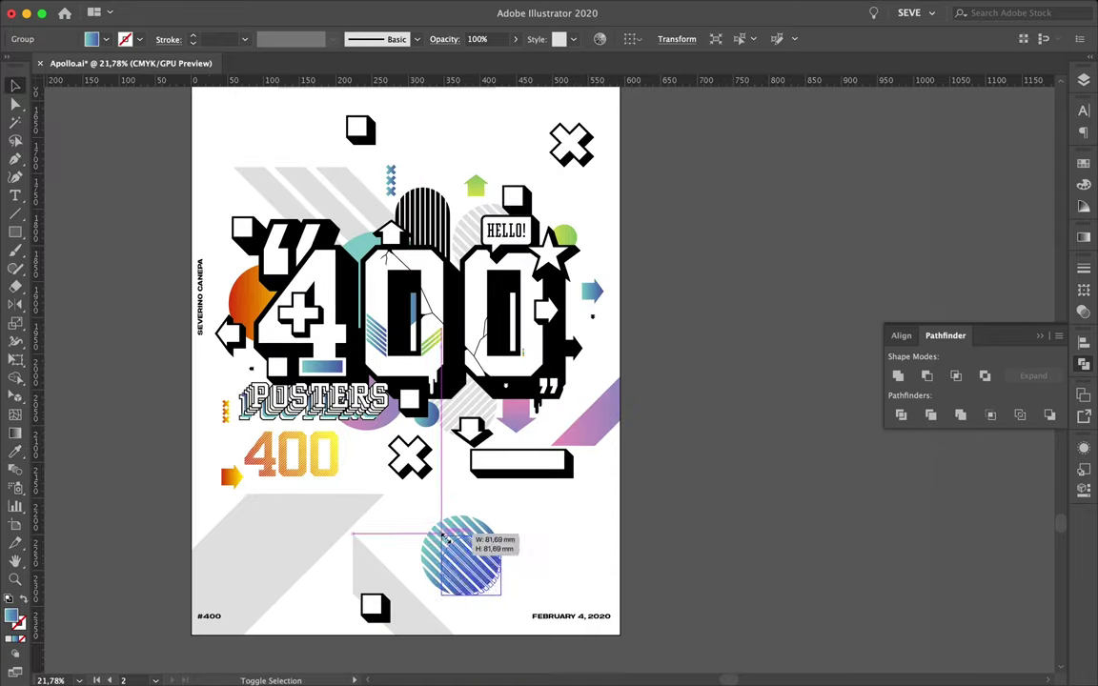
drag(445, 541, 488, 581)
drag(443, 494, 287, 150)
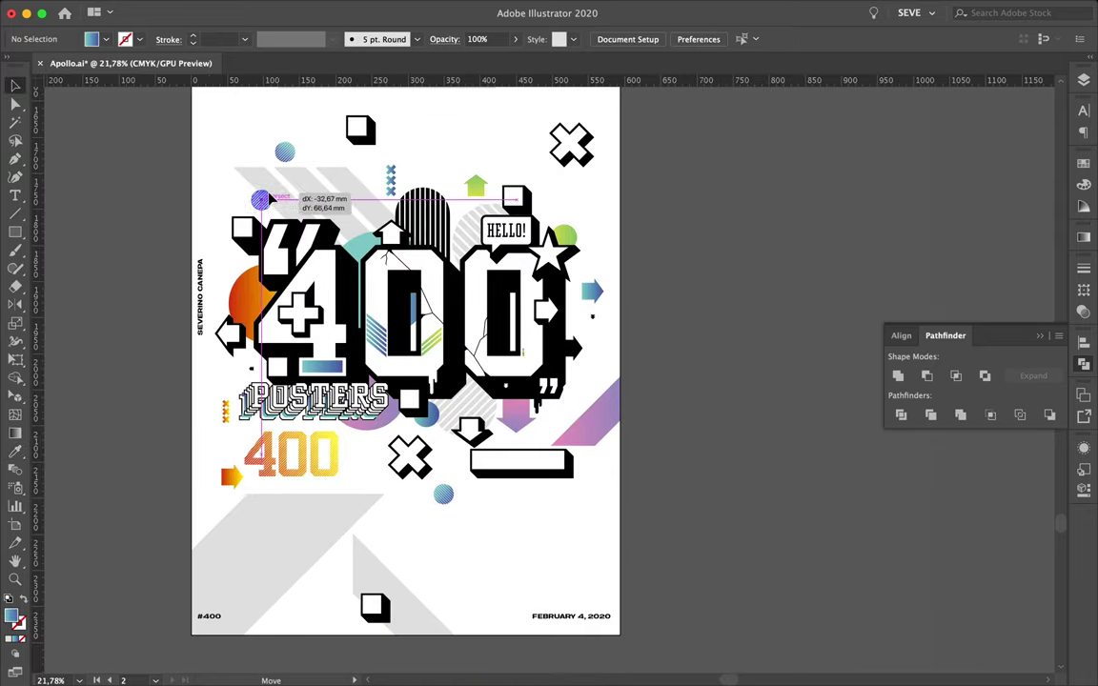
drag(272, 198, 270, 199)
scroll(512, 306, up, 5)
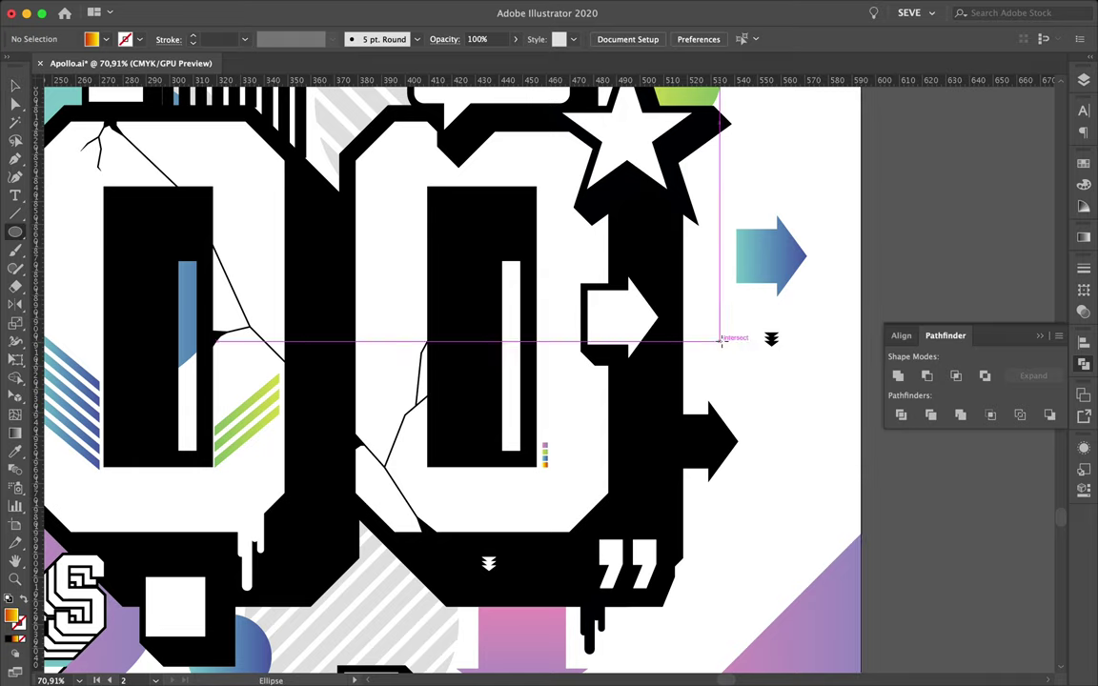
Add small black circles along the right zero's edge, placing one beside the arrow.
drag(721, 341, 626, 231)
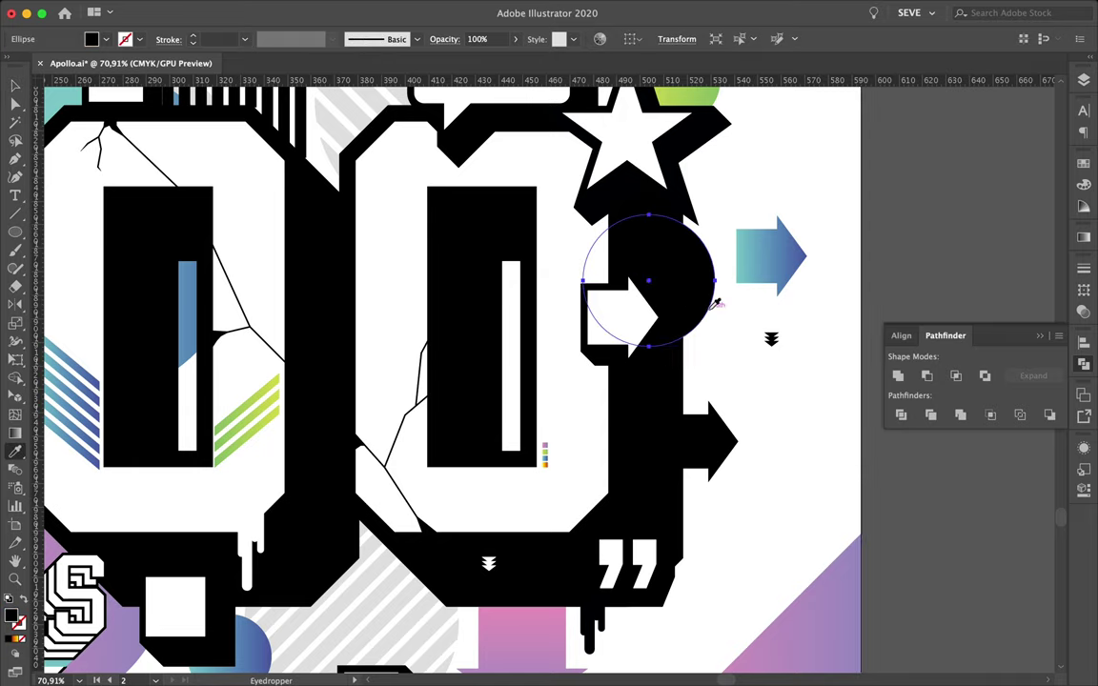
click(753, 286)
mouse_move(675, 284)
mouse_down()
mouse_move(716, 336)
mouse_move(715, 387)
mouse_move(686, 350)
mouse_move(710, 365)
mouse_up()
key(v)
click(722, 374)
scroll(728, 301, up, 3)
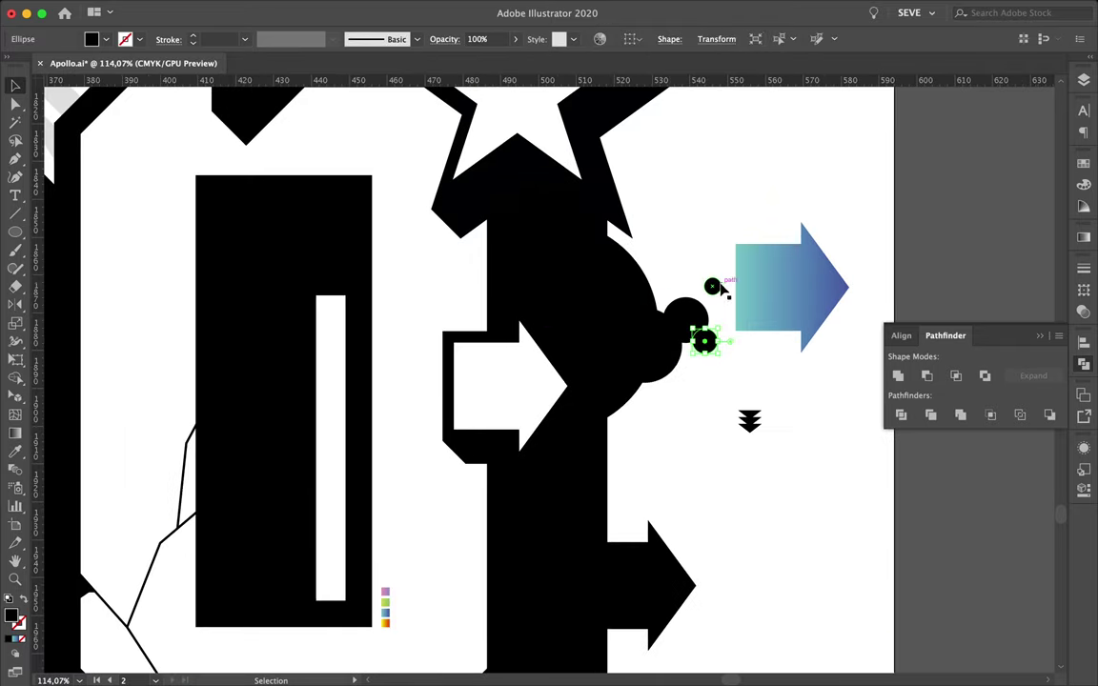
drag(756, 345, 755, 343)
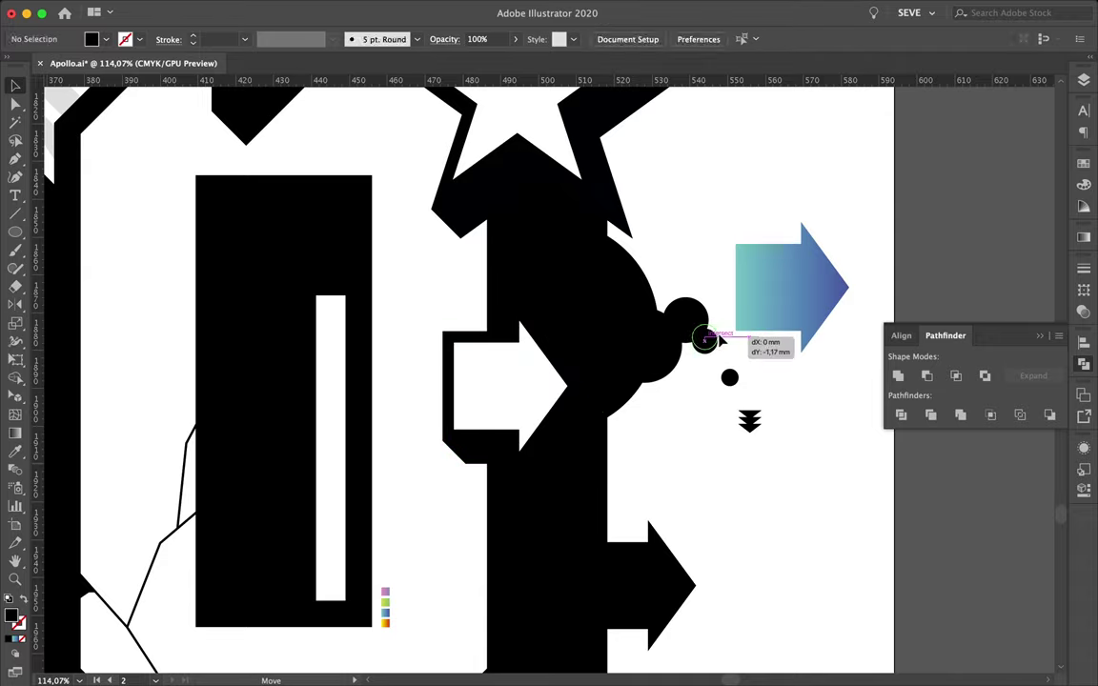
scroll(722, 341, down, 10)
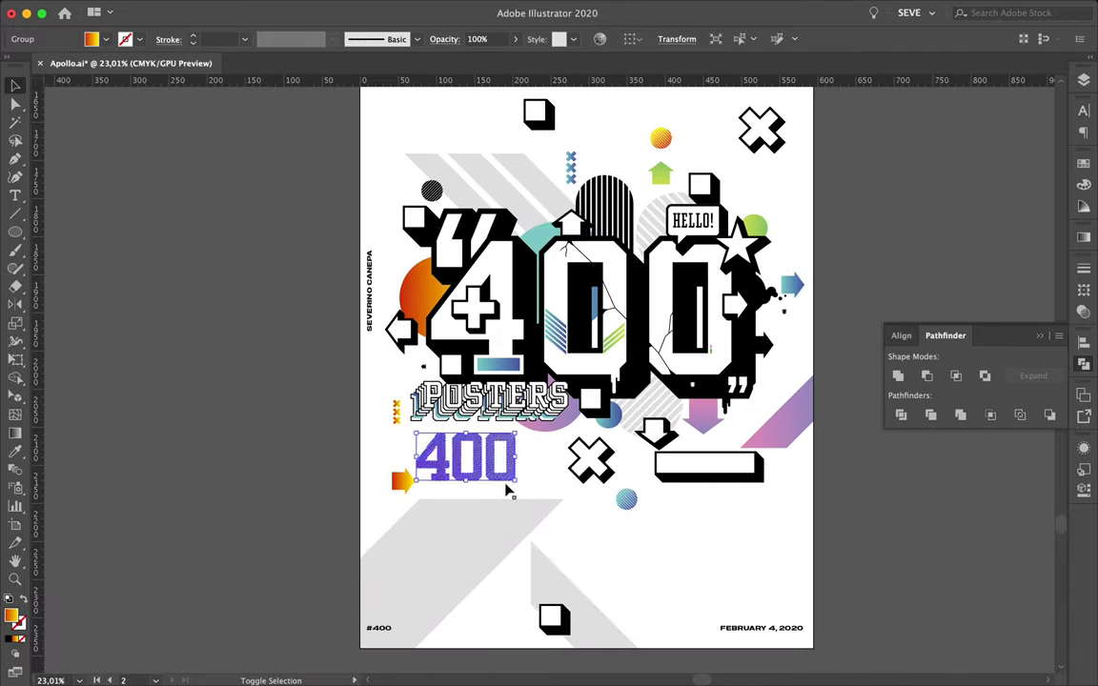
Shift the orange 400 up-left and complete the orange gradient triangle in the top-left corner.
drag(460, 458, 456, 451)
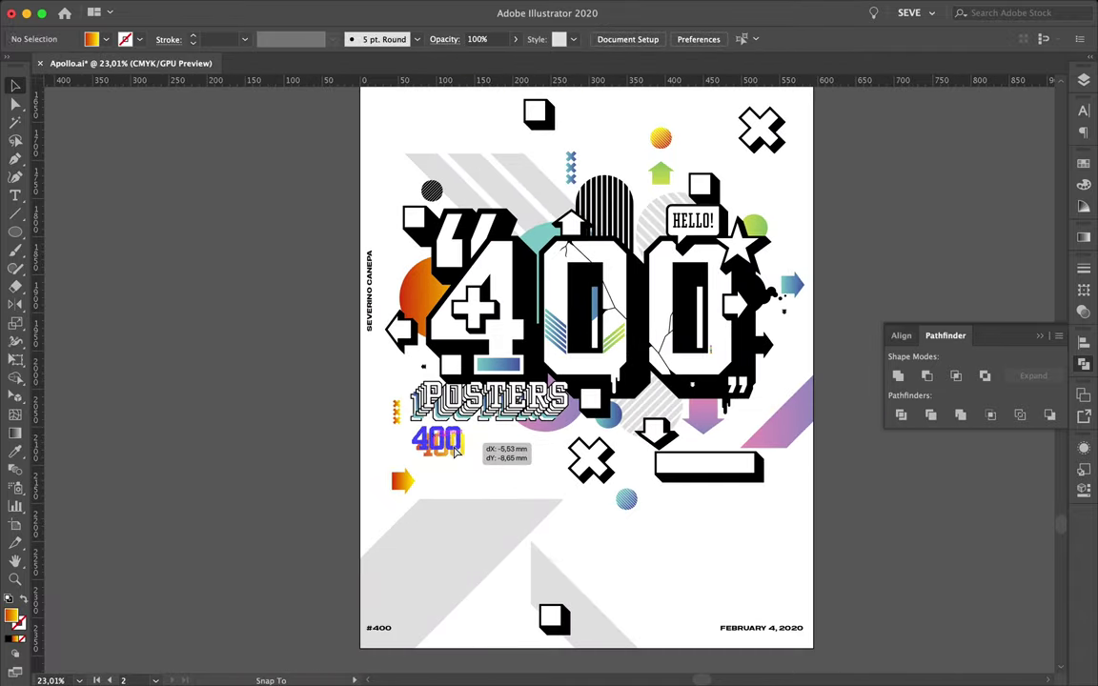
scroll(456, 452, down, 2)
click(635, 210)
click(602, 210)
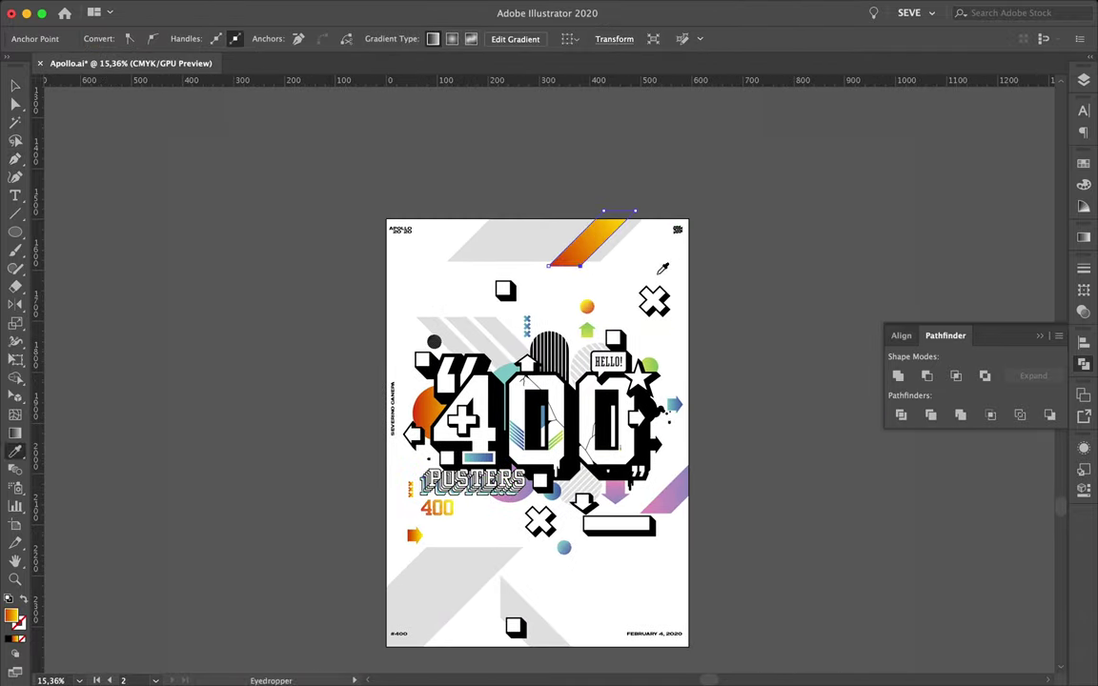
key(v)
drag(600, 239, 604, 236)
Draw the green gradient triangle in the poster's top-right corner.
key(p)
click(374, 253)
click(419, 300)
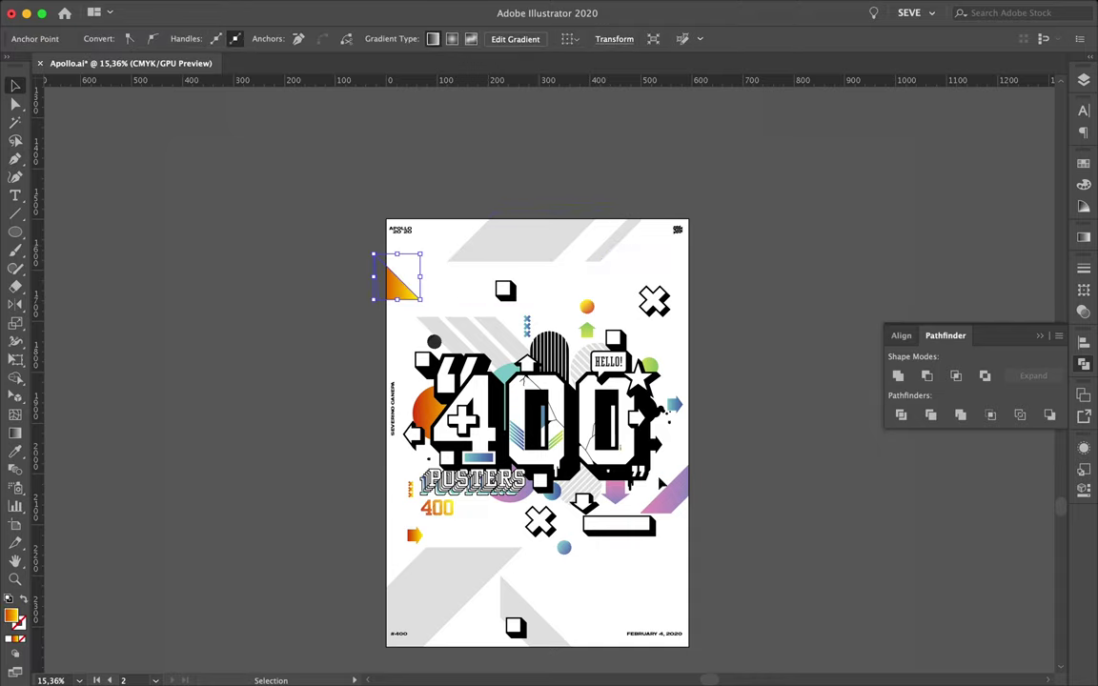
key(p)
click(697, 276)
click(699, 325)
click(644, 325)
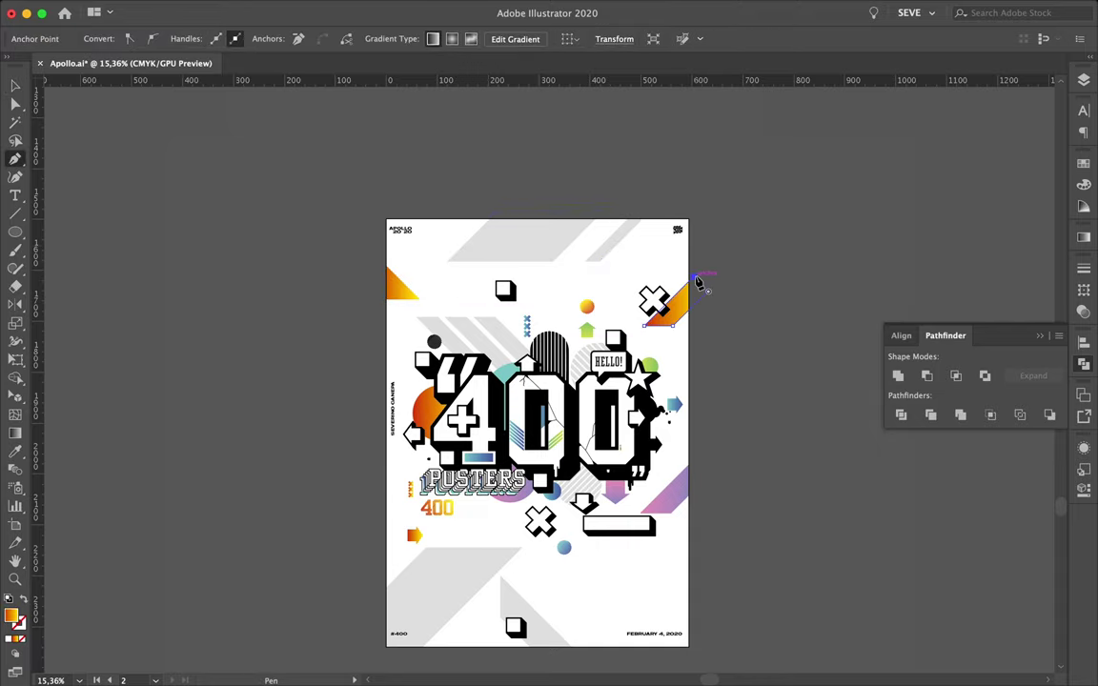
click(698, 282)
Draw the teal gradient triangle stripe at the bottom-right corner.
ctrl+click(741, 355)
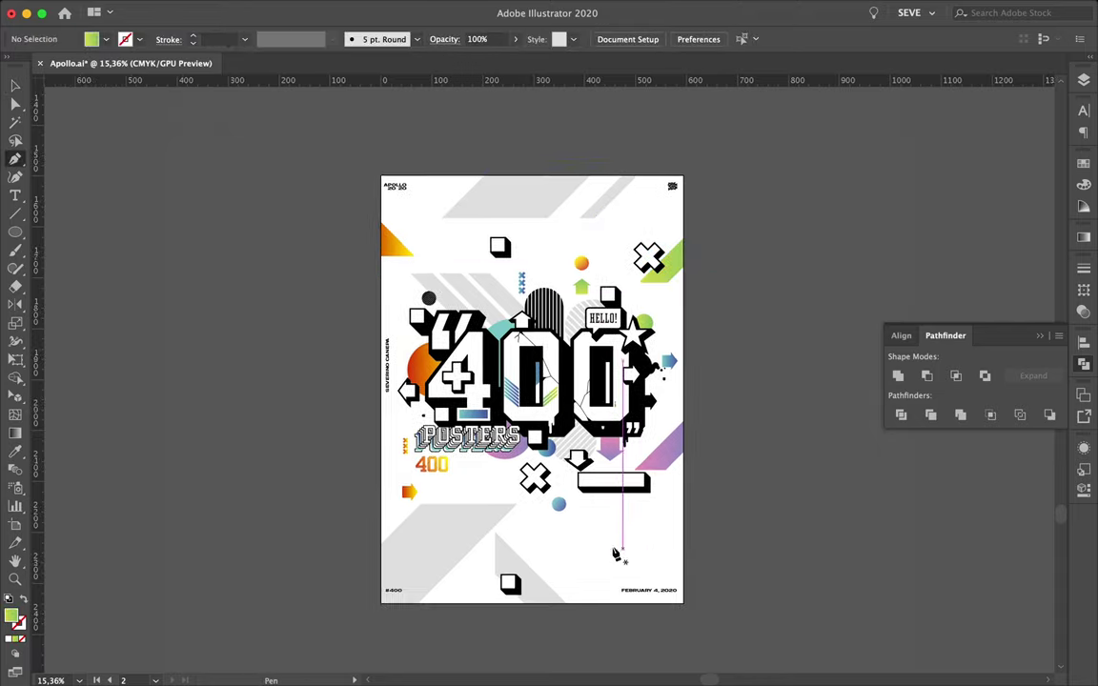
click(653, 512)
click(653, 543)
click(687, 544)
click(693, 551)
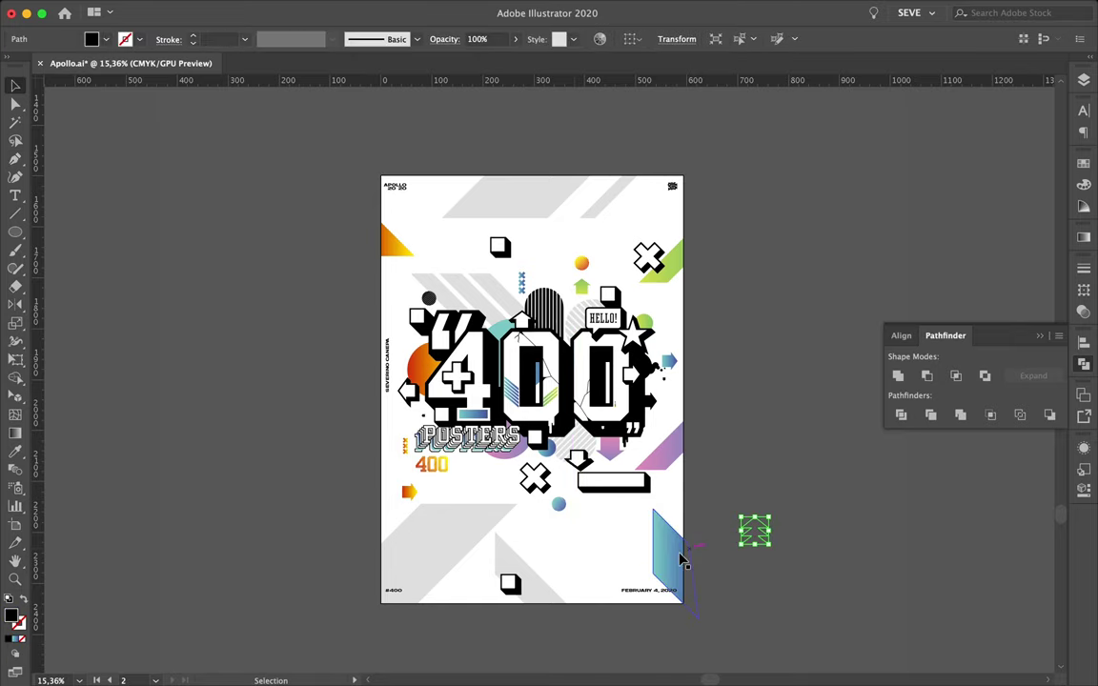
key(v)
Review the poster, briefly selecting and deselecting the hatched circle group.
scroll(479, 490, up, 2)
scroll(478, 490, up, 1)
scroll(573, 288, up, 1)
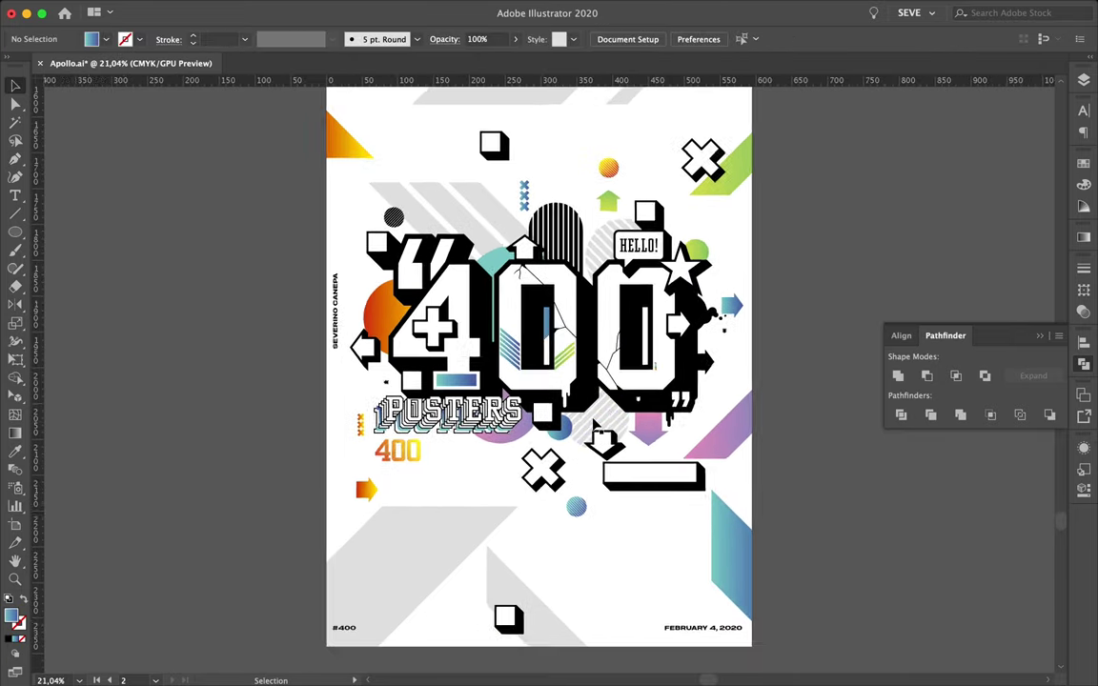
click(600, 420)
click(705, 464)
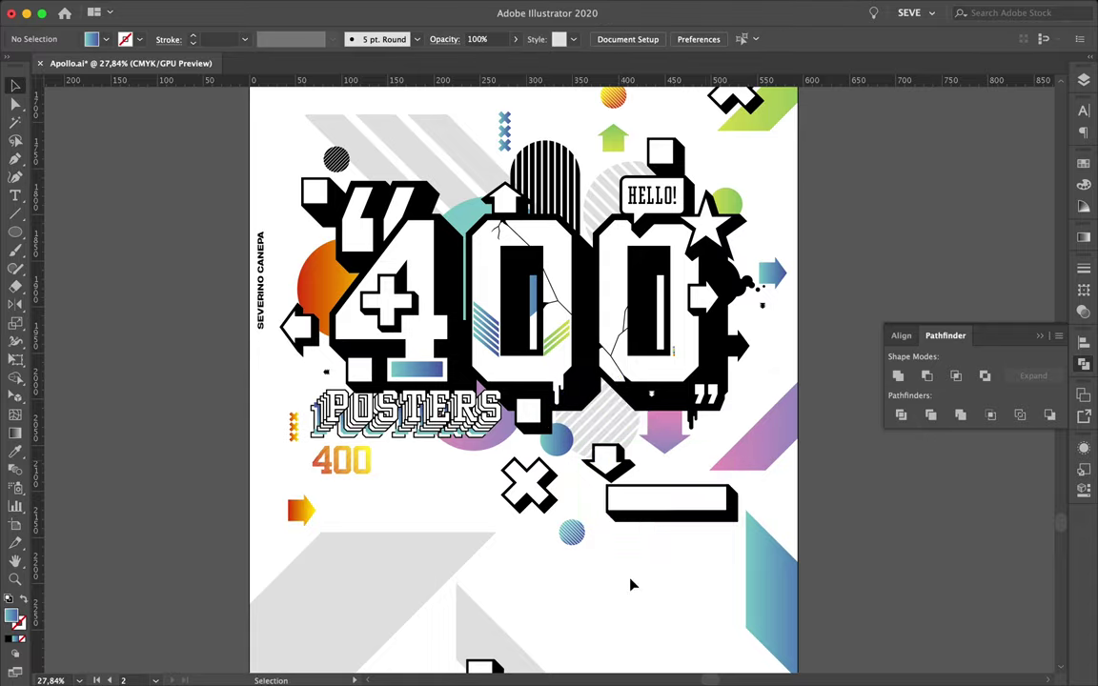
scroll(554, 257, up, 3)
scroll(508, 367, down, 3)
scroll(362, 436, up, 2)
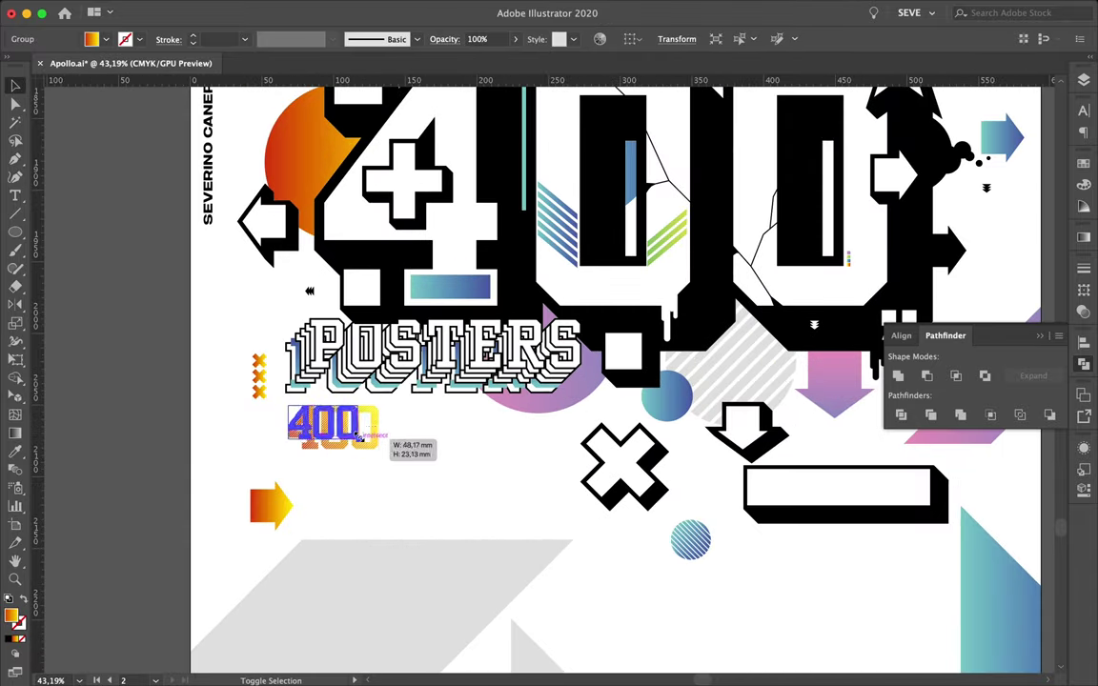
scroll(405, 472, down, 2)
Draw a straight rule line under HELLO! and place a copy of it above the text.
double_click(600, 239)
key(ctrl+t)
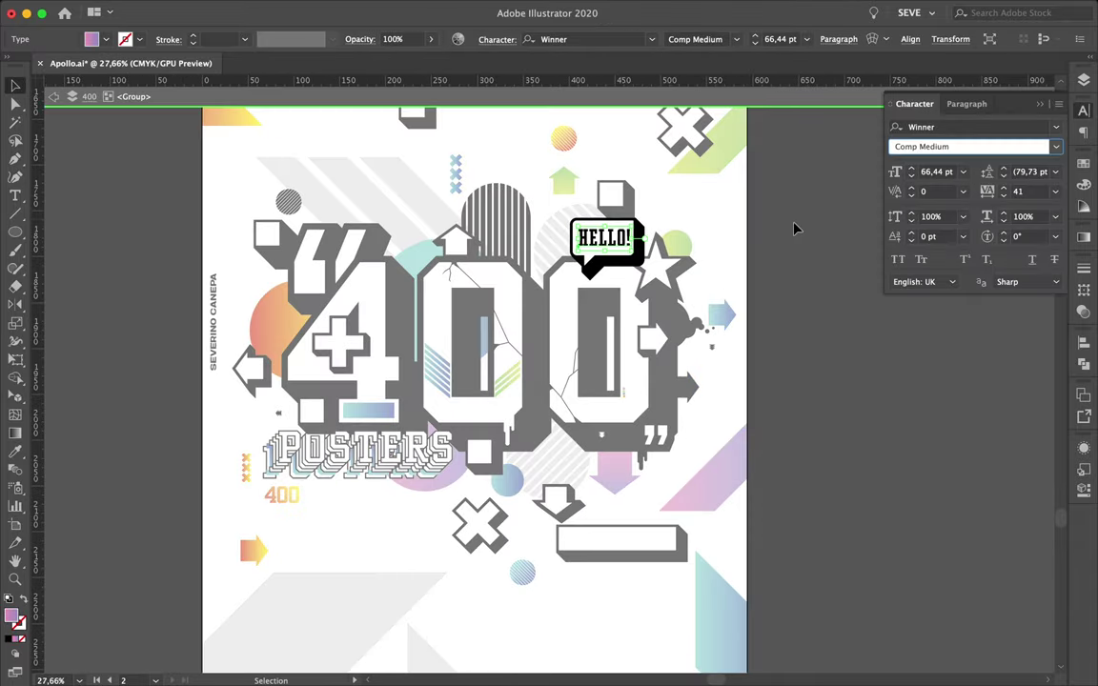
key(Escape)
scroll(600, 248, up, 3)
key(p)
scroll(512, 295, up, 3)
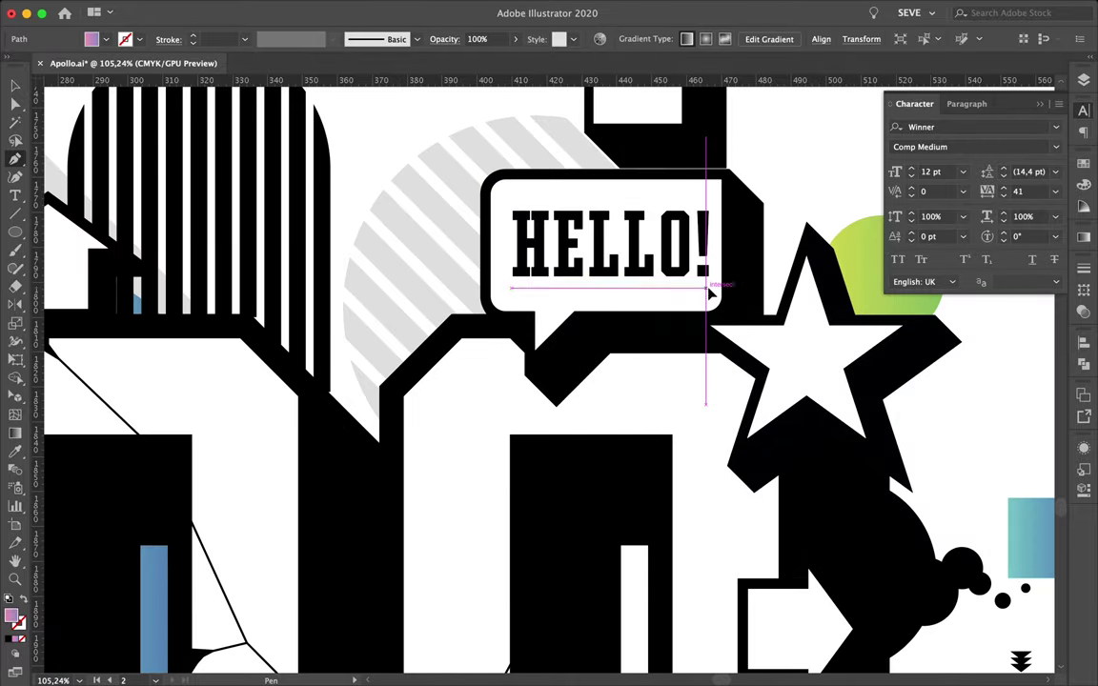
click(707, 287)
click(1083, 269)
drag(648, 288, 647, 191)
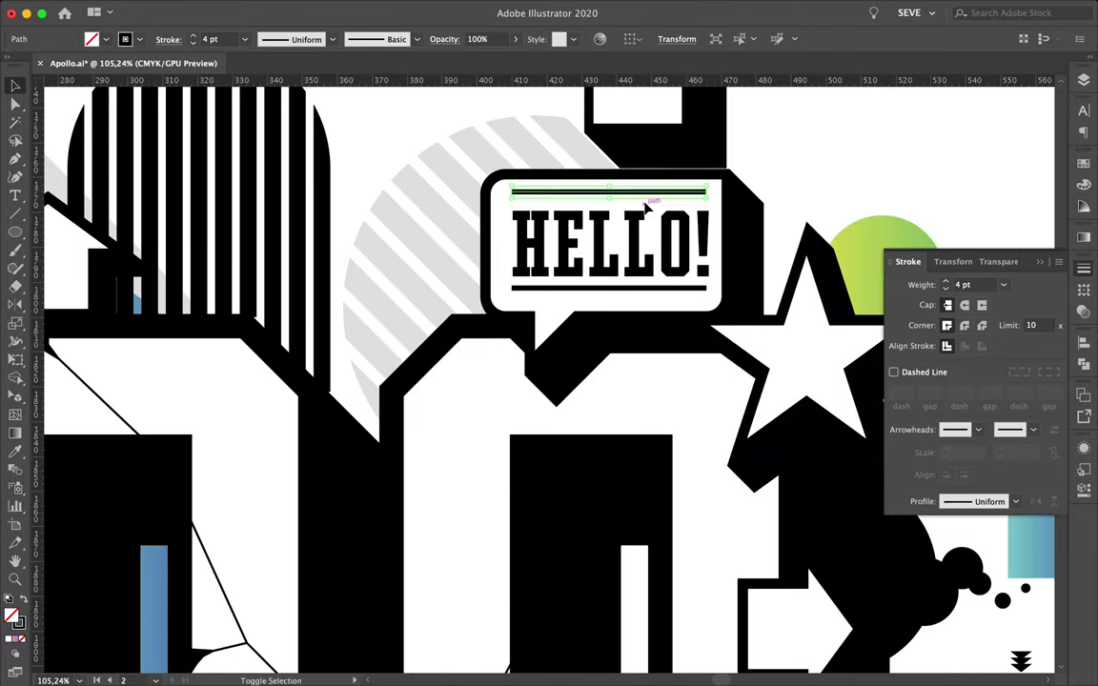
Select the grey shape near the bottom-left and inspect its context menu.
scroll(913, 191, down, 3)
scroll(724, 229, down, 3)
scroll(551, 216, down, 3)
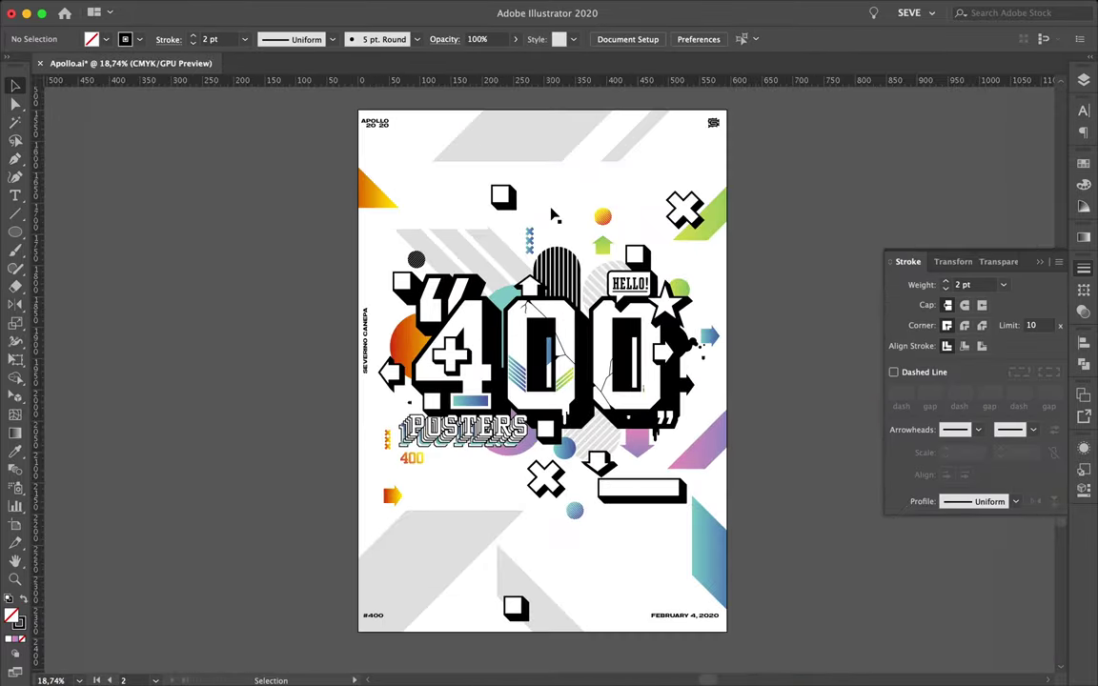
scroll(506, 481, up, 1)
click(430, 515)
right_click(421, 553)
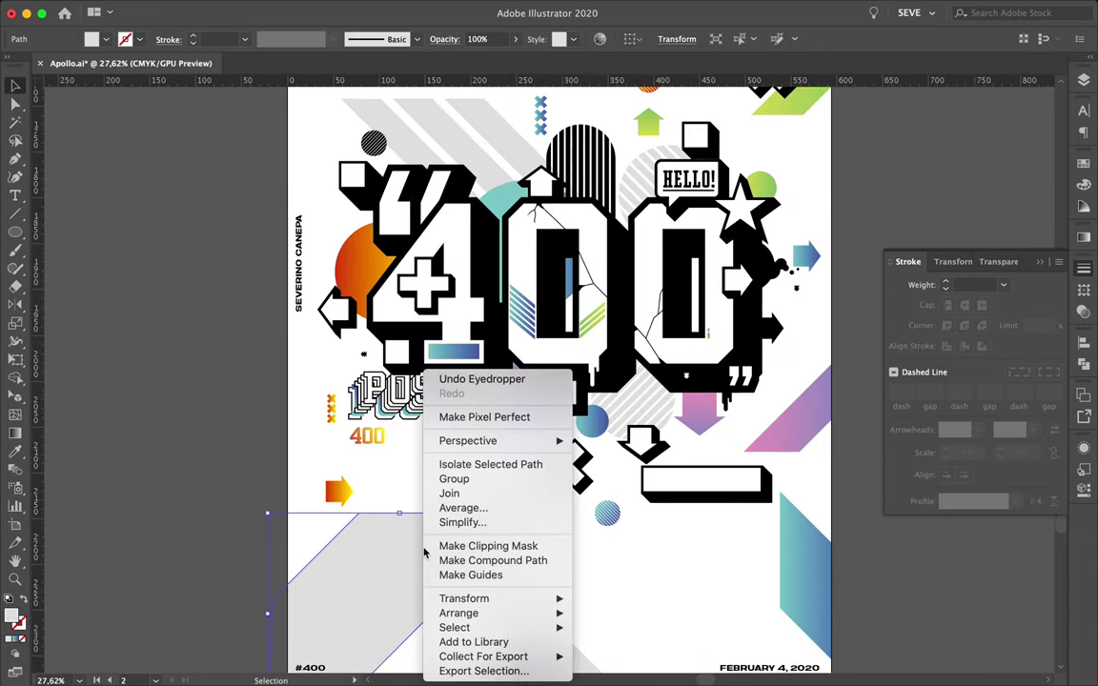
click(566, 543)
Copy the star and grey shapes up to the poster's top so they can be recoloured grey.
scroll(410, 534, down, 2)
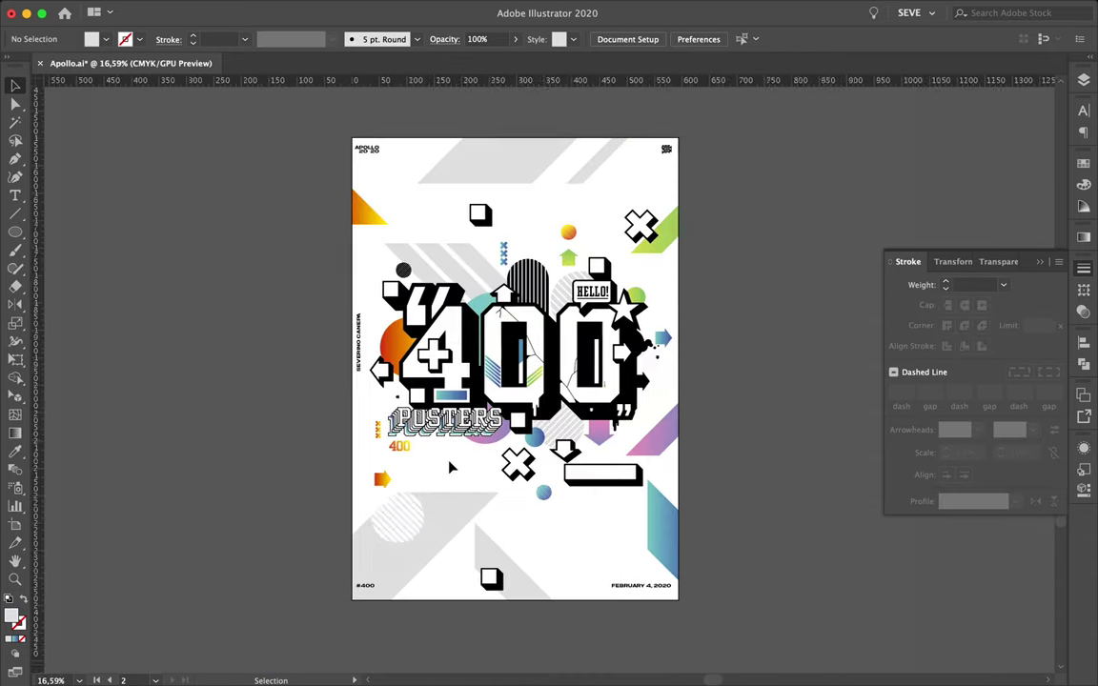
scroll(410, 534, down, 1)
scroll(481, 577, up, 1)
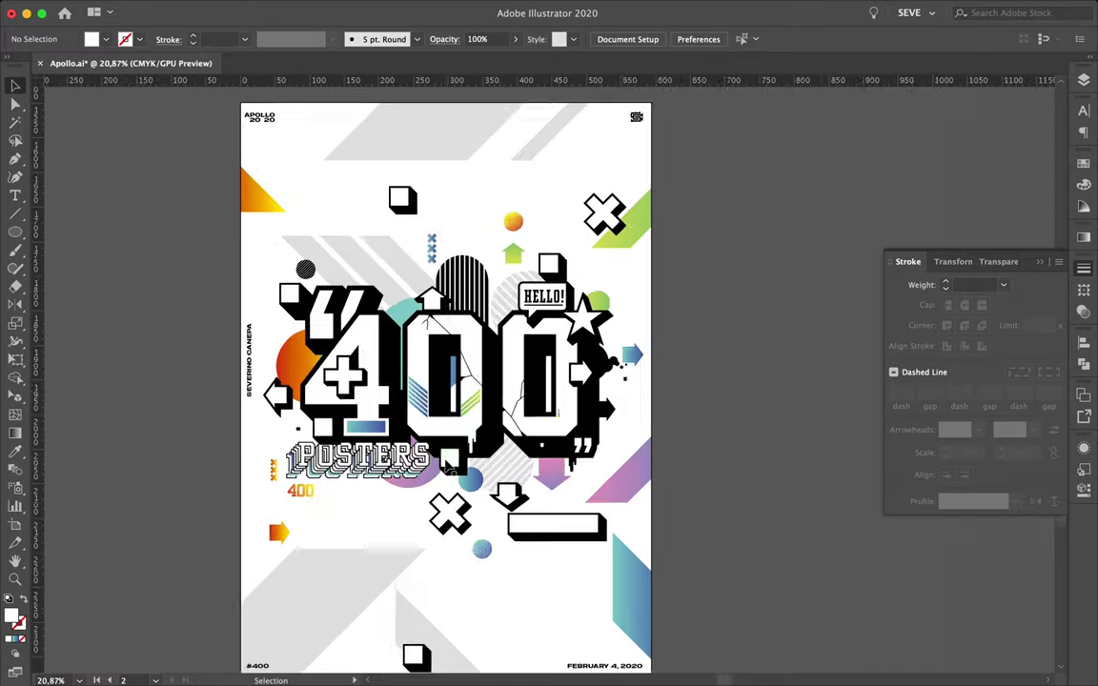
scroll(410, 552, up, 2)
scroll(428, 203, down, 2)
scroll(658, 302, down, 1)
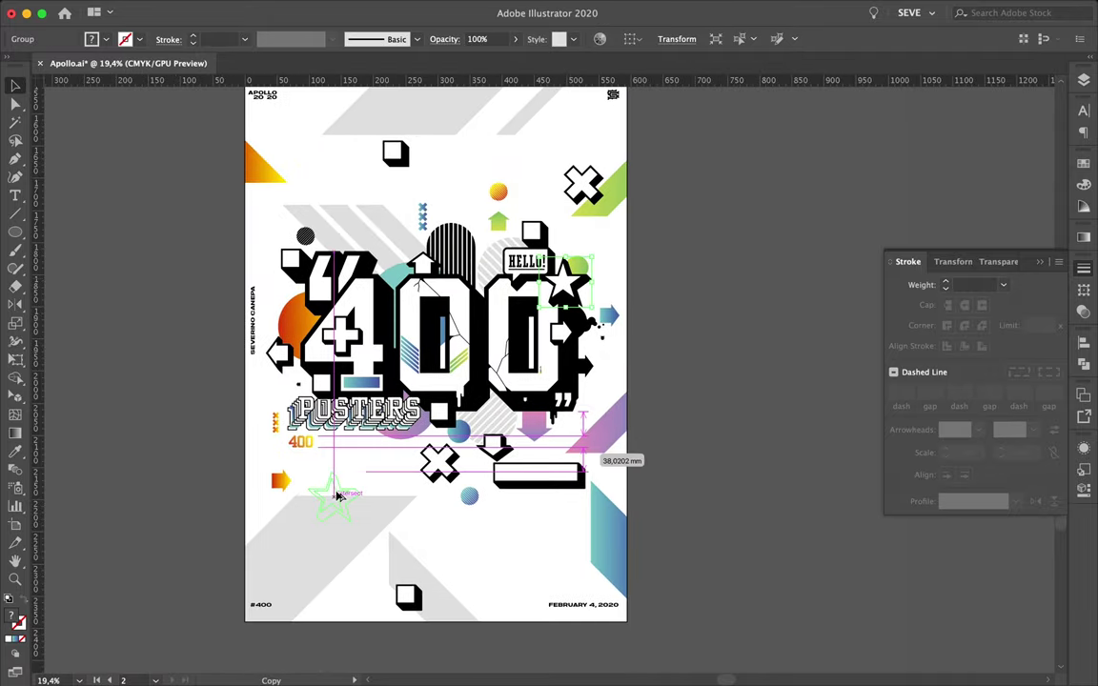
drag(335, 495, 333, 495)
click(394, 488)
scroll(387, 485, down, 2)
scroll(335, 496, up, 3)
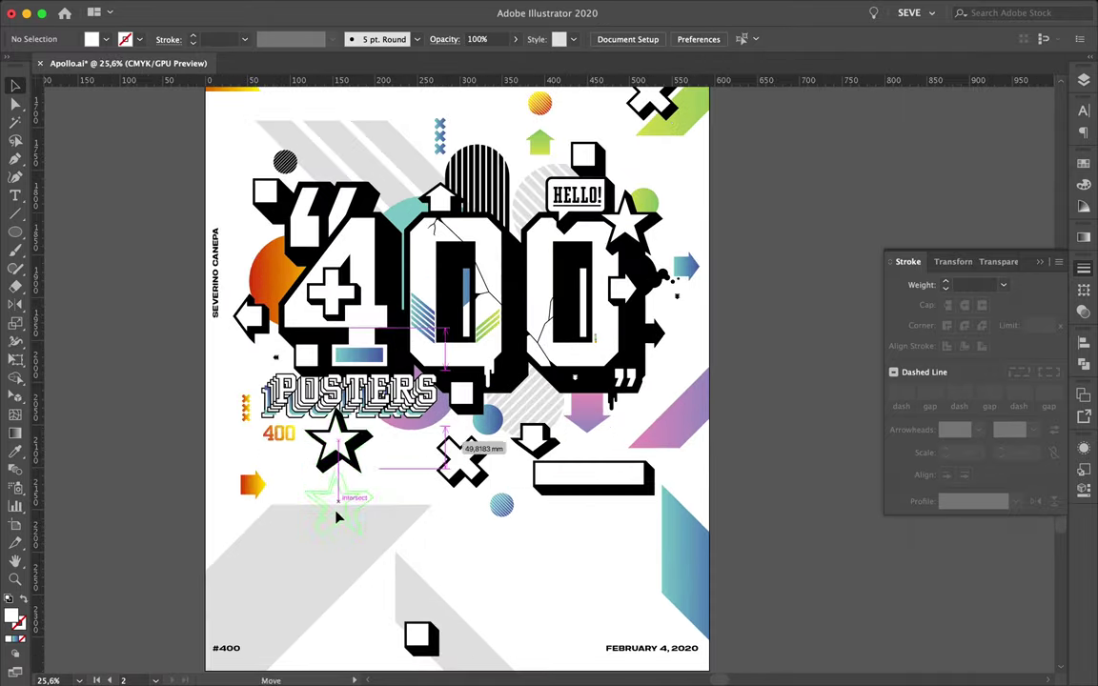
scroll(415, 484, down, 2)
drag(394, 443, 395, 441)
key(i)
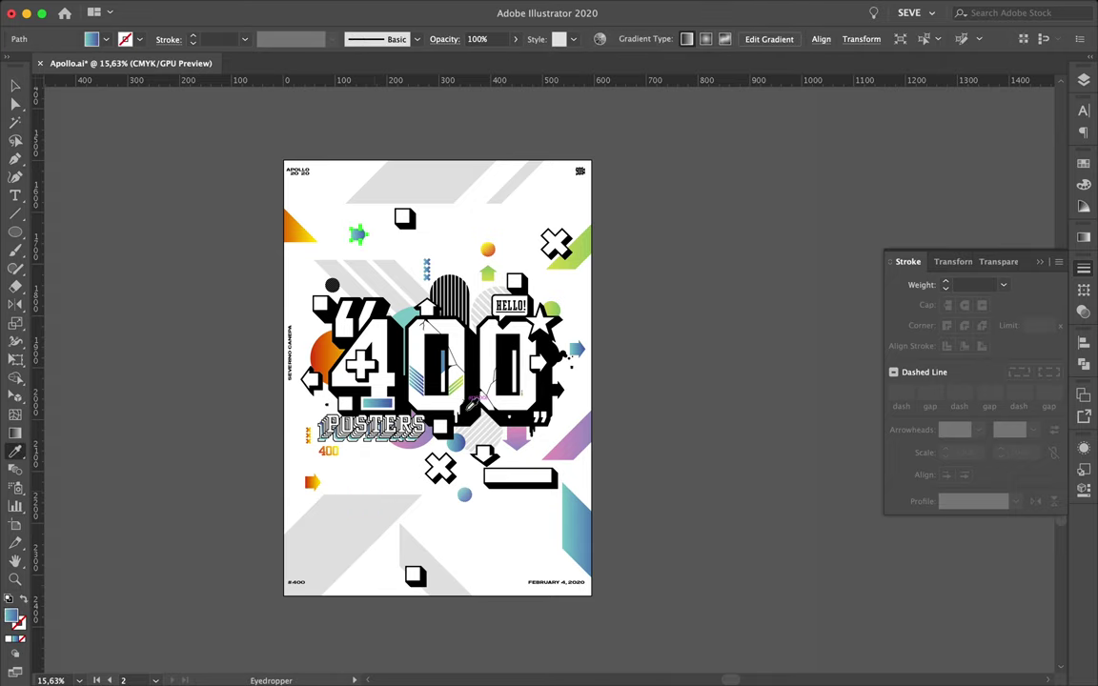
scroll(473, 264, up, 2)
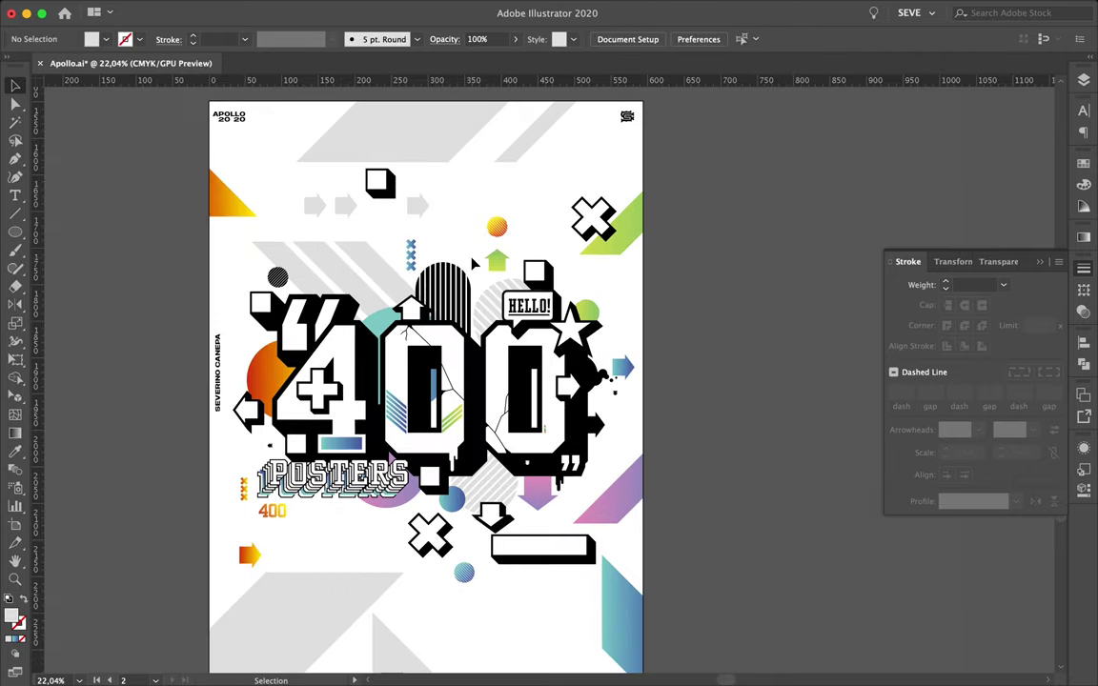
Draw an unfilled large circle at upper right and a rounded rectangle below POSTERS.
drag(562, 288, 688, 415)
key(/)
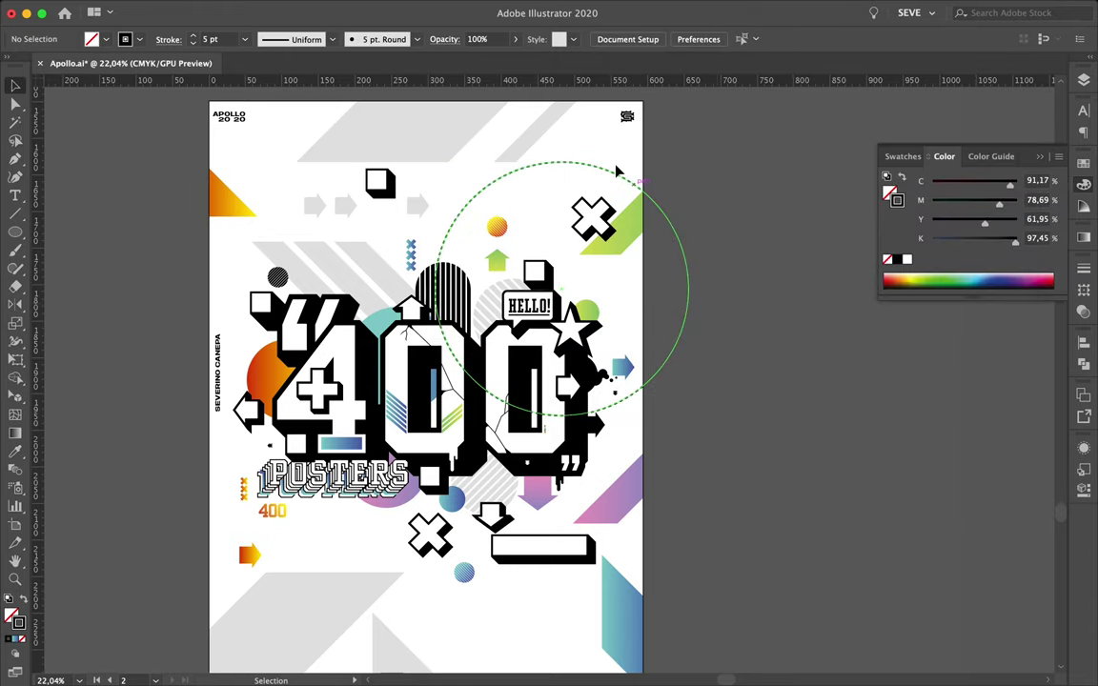
click(617, 171)
key(F7)
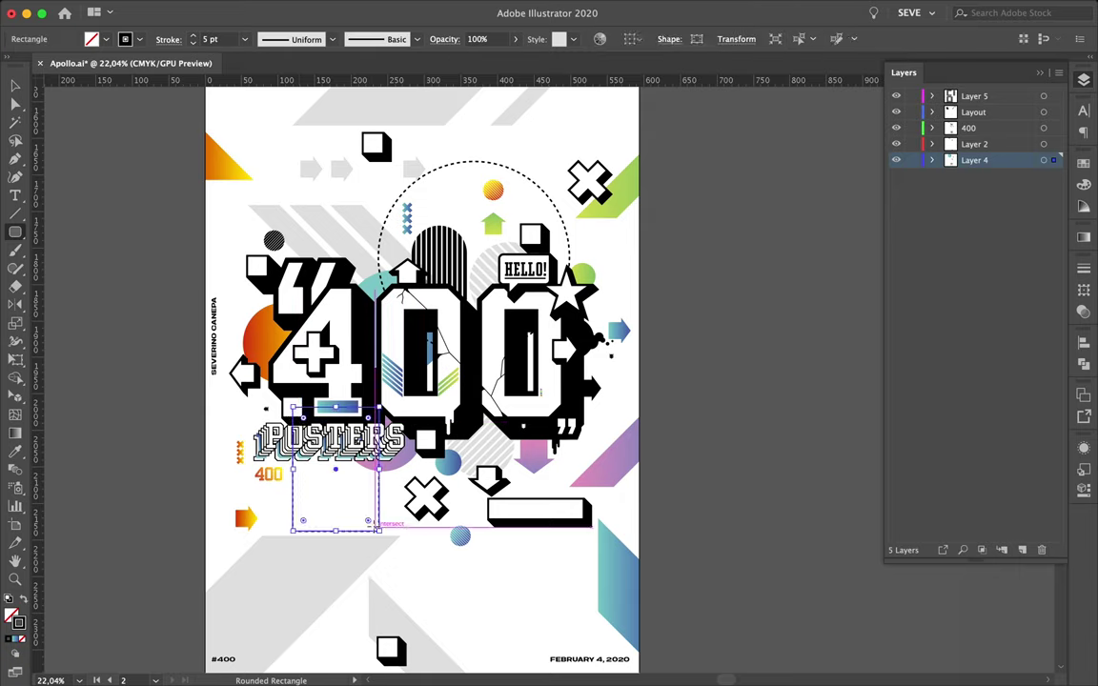
drag(290, 422, 390, 570)
key(v)
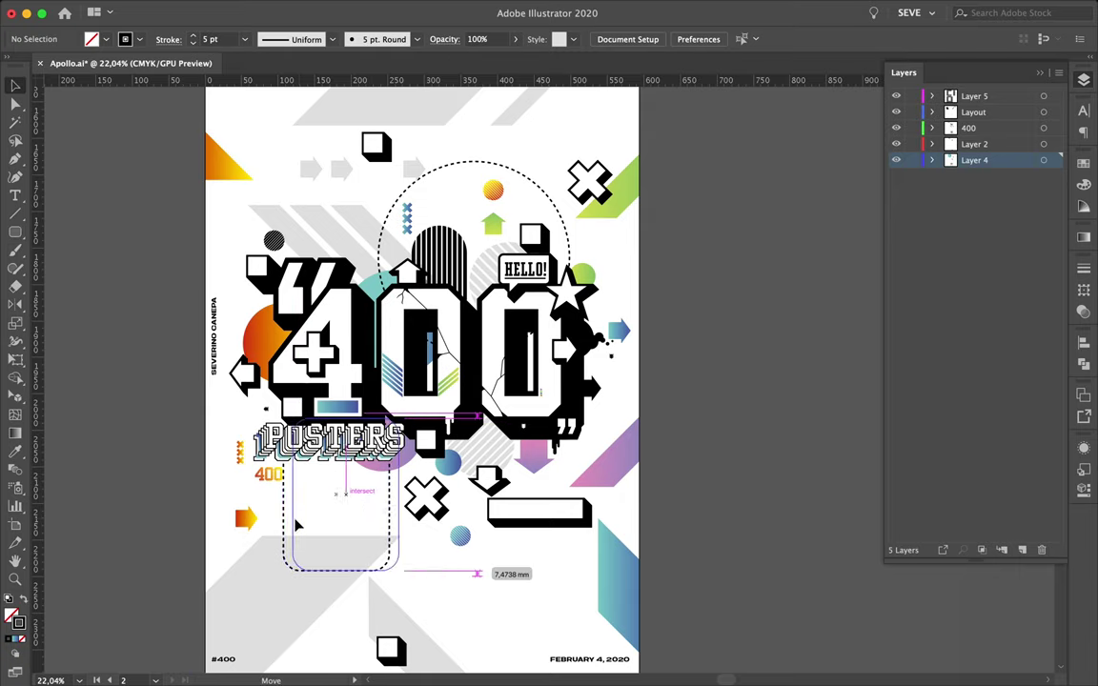
mouse_move(296, 524)
mouse_down()
mouse_move(326, 559)
mouse_move(313, 564)
mouse_up()
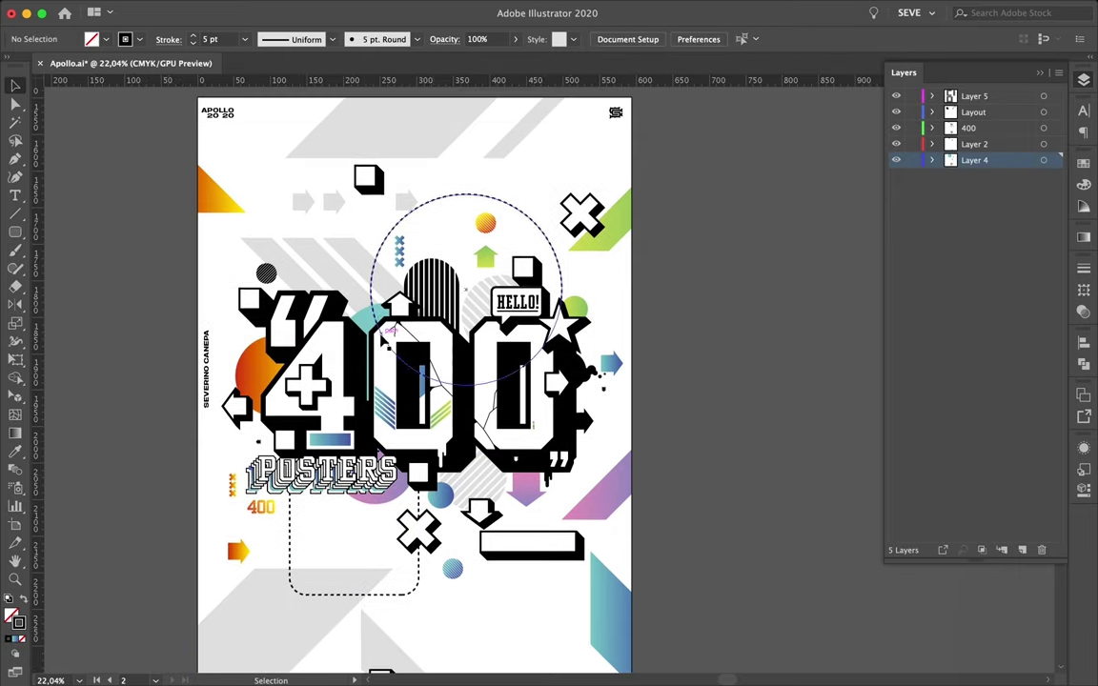
Finish the angled path at upper left and give it a dashed stroke.
click(222, 328)
key(v)
right_click(235, 276)
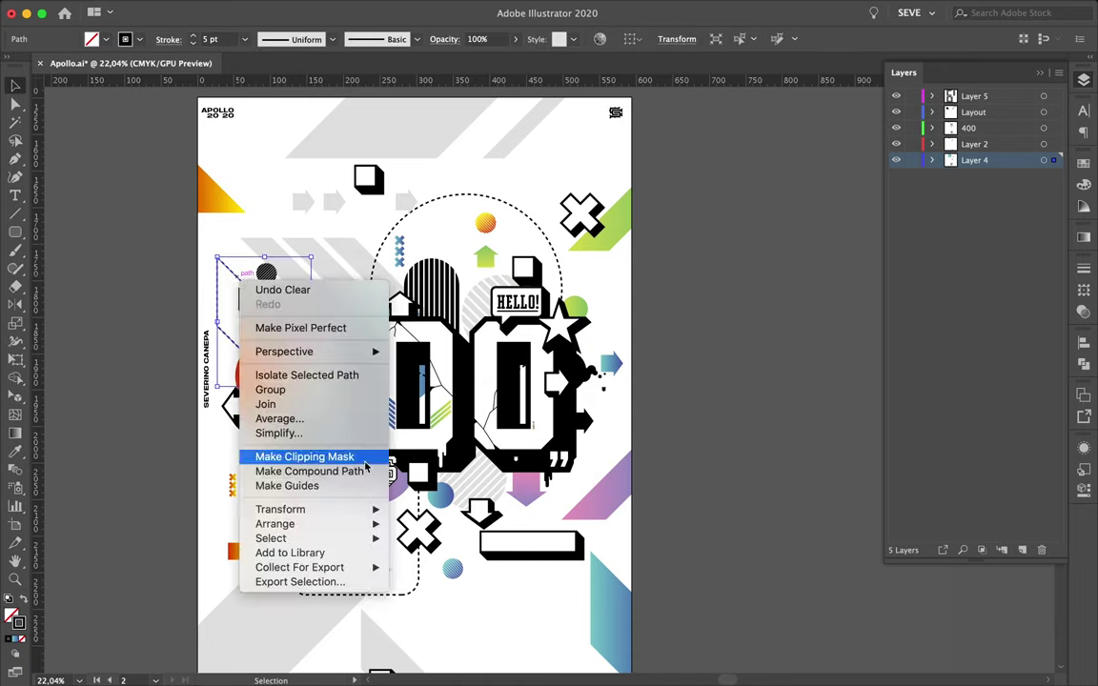
click(779, 417)
click(1044, 160)
click(1084, 269)
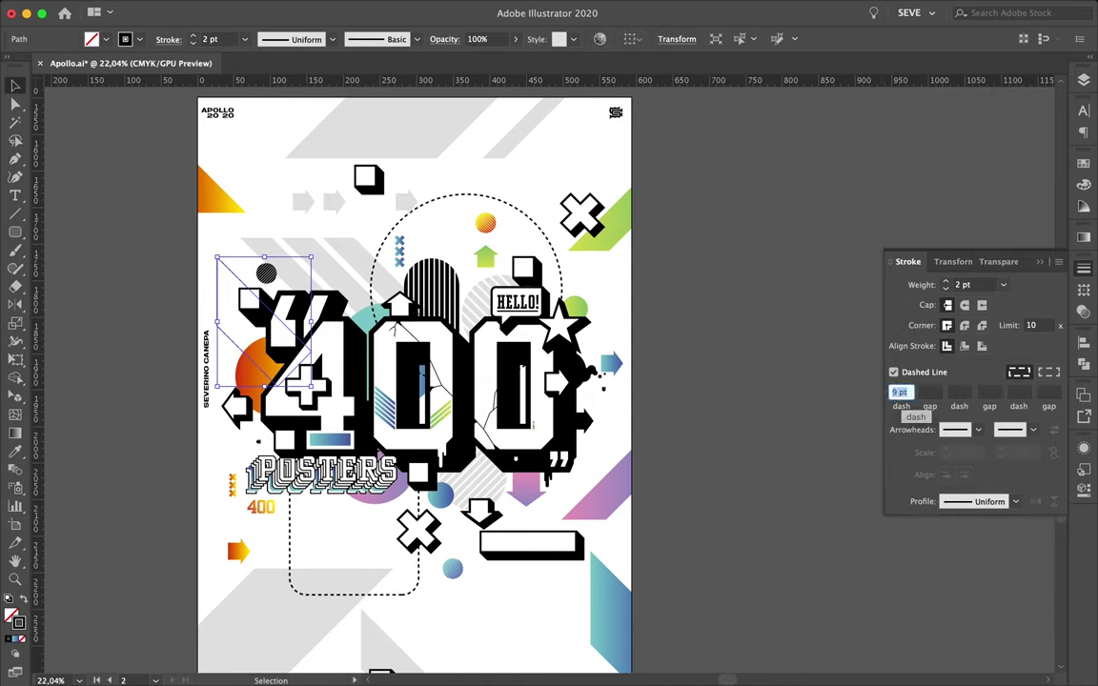
scroll(410, 381, down, 3)
Edit the dashed circle's anchor points and dashed stroke settings.
click(381, 276)
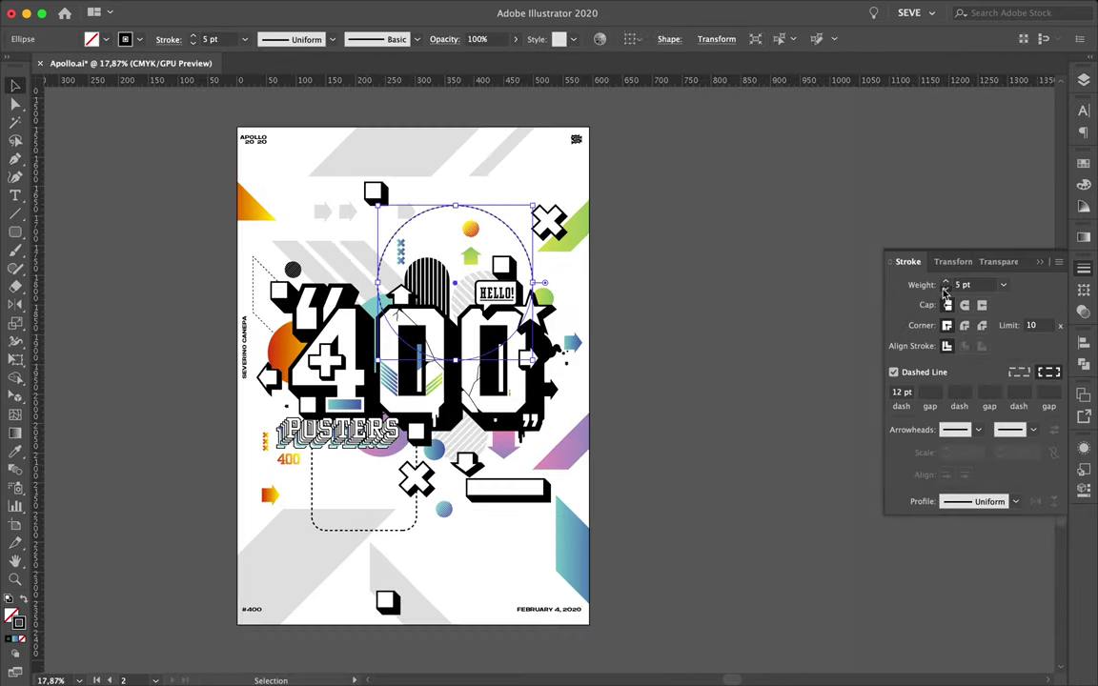
click(465, 206)
key(F7)
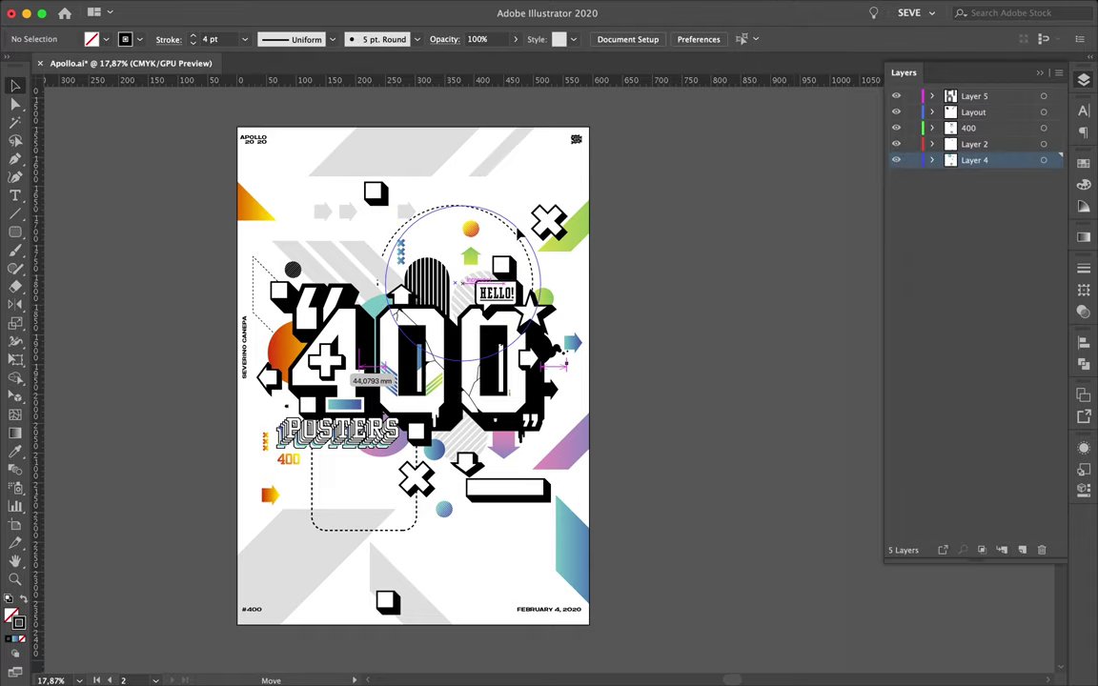
scroll(534, 248, up, 3)
click(579, 270)
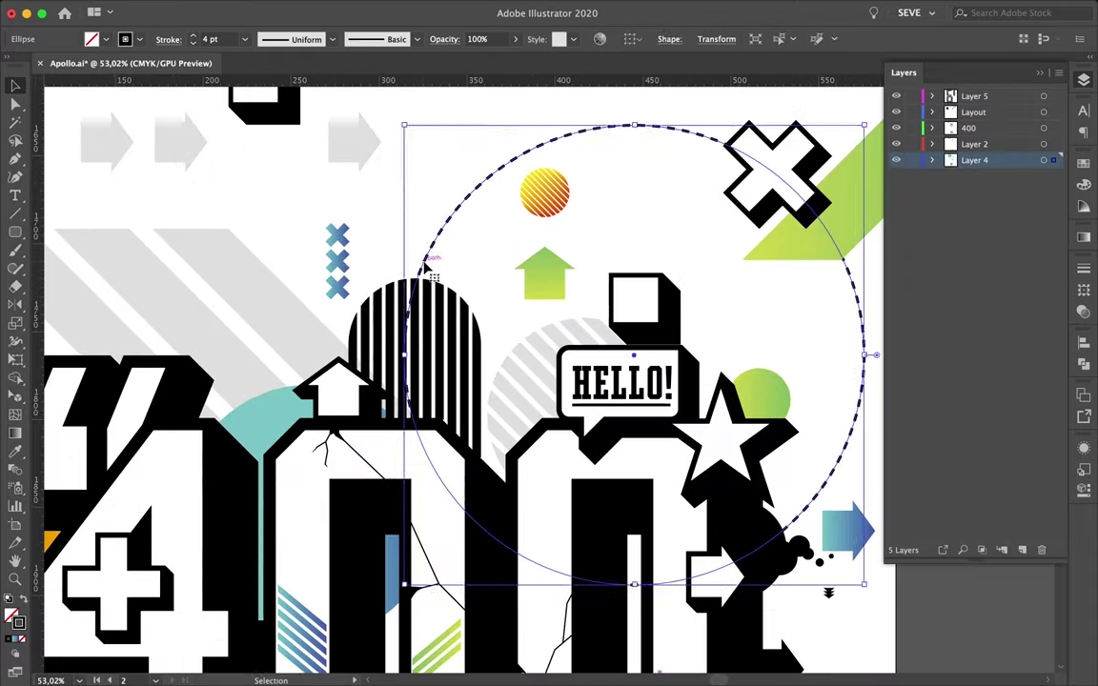
scroll(419, 289, up, 5)
key(p)
scroll(419, 289, down, 3)
scroll(439, 300, down, 5)
key(ctrl+shift+a)
key(a)
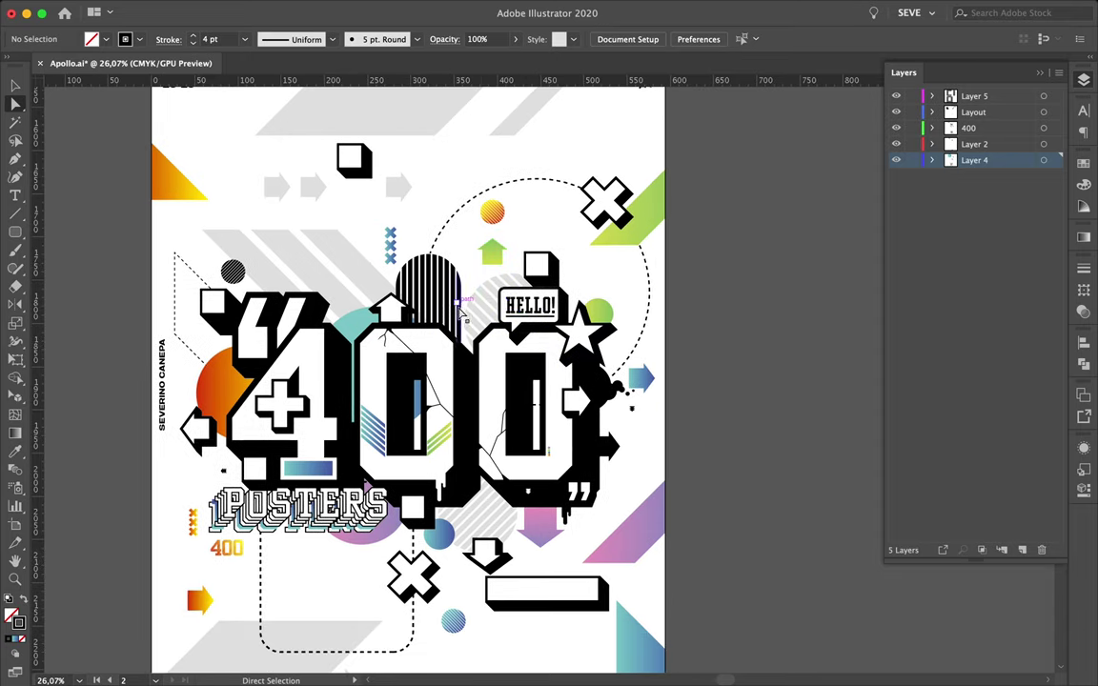
scroll(279, 586, down, 2)
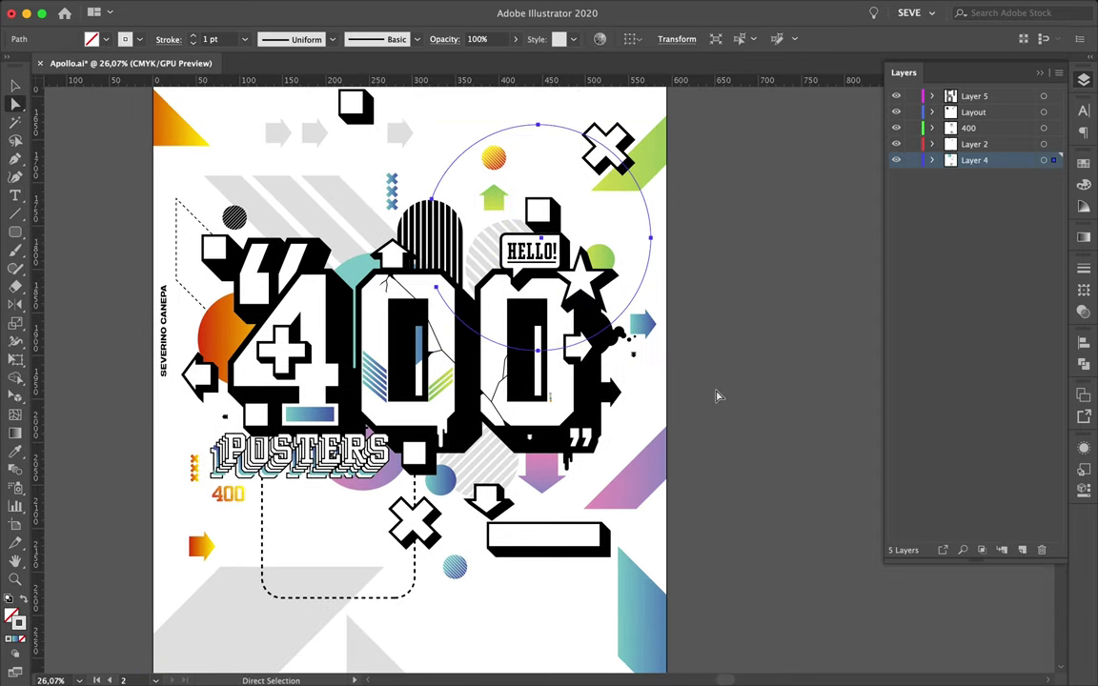
click(1083, 268)
Shrink the dashed rounded rectangle below POSTERS.
click(684, 294)
key(v)
drag(414, 598, 345, 548)
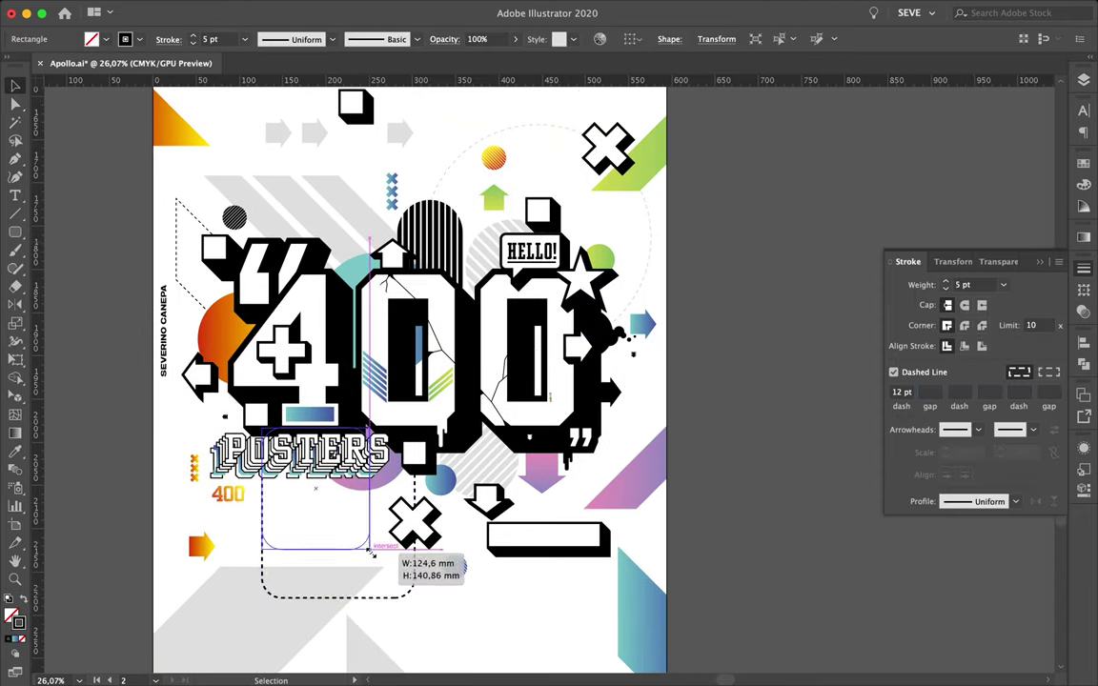
click(351, 508)
Draw an angled dashed line behind the star and fit the whole poster in view.
click(635, 212)
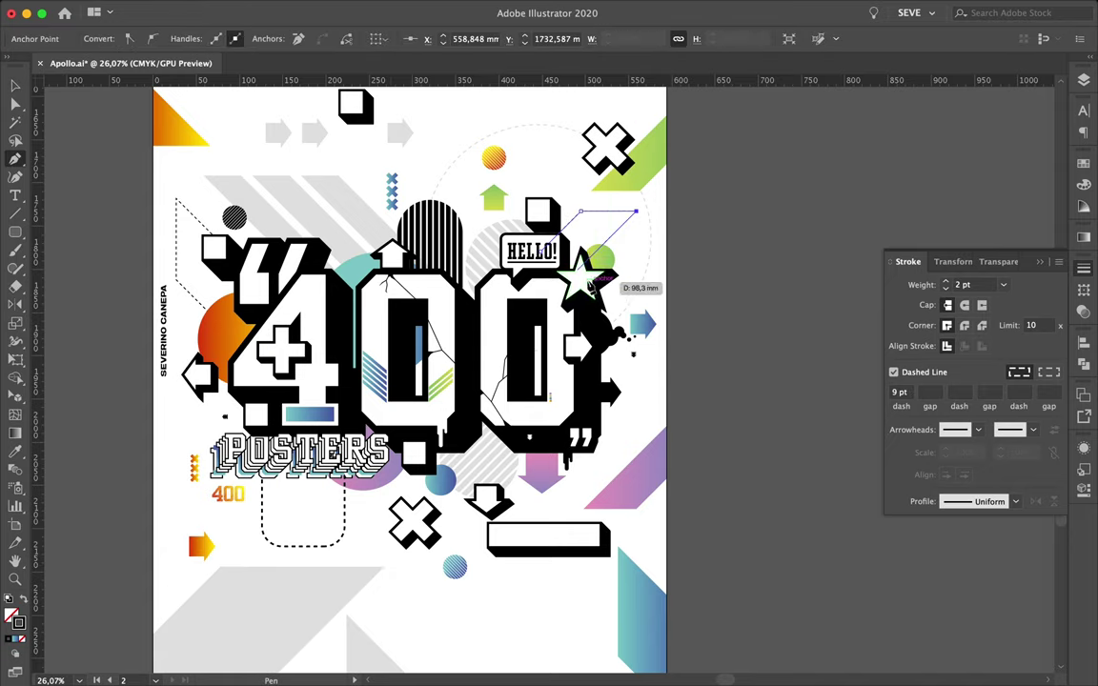
scroll(541, 255, up, 5)
scroll(542, 256, down, 5)
key(a)
click(880, 159)
key(v)
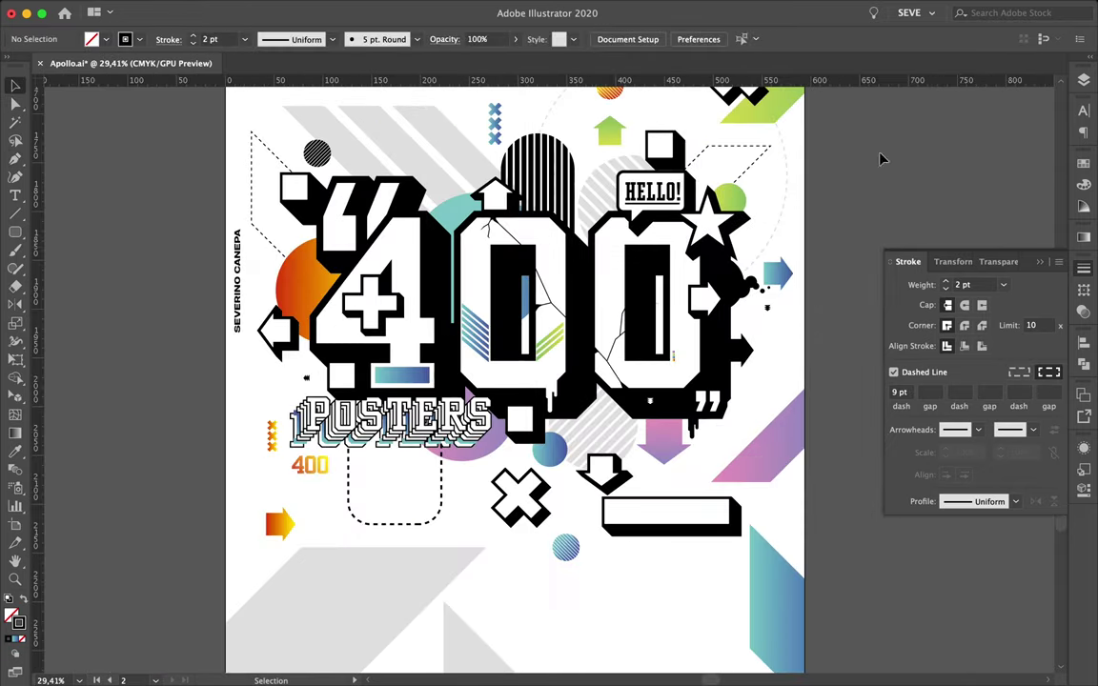
key(ctrl+0)
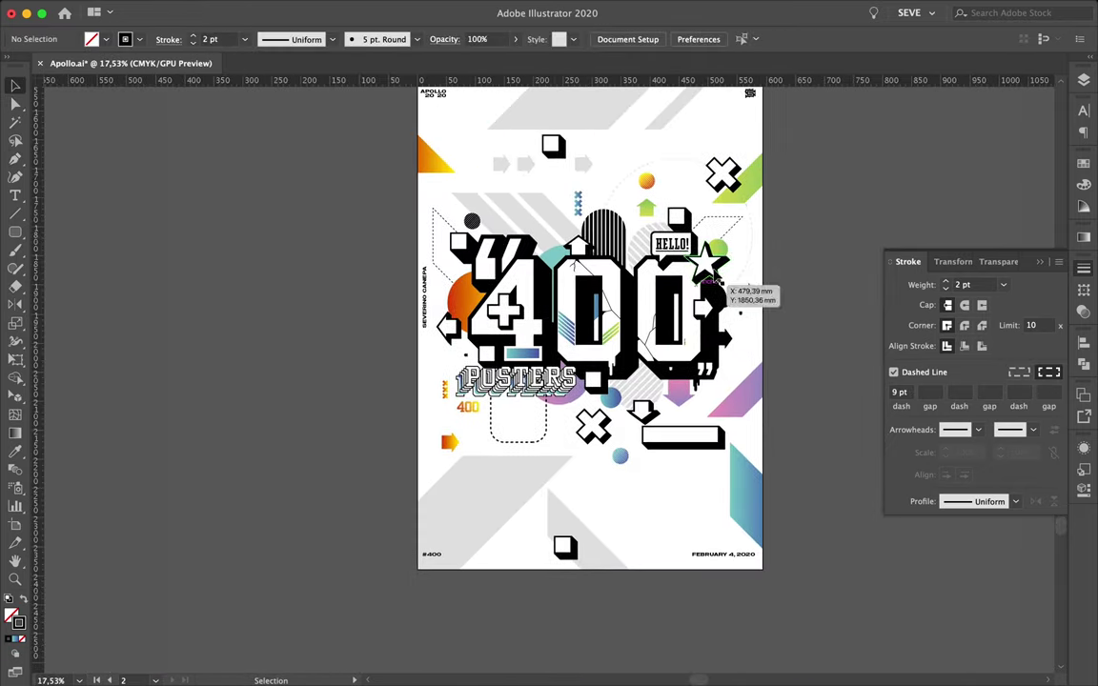